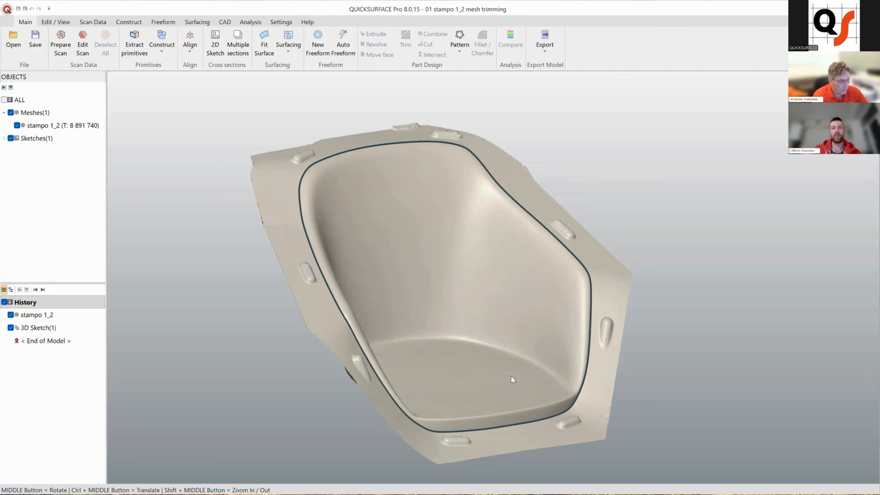
middle_click_drag(379, 347, 415, 315)
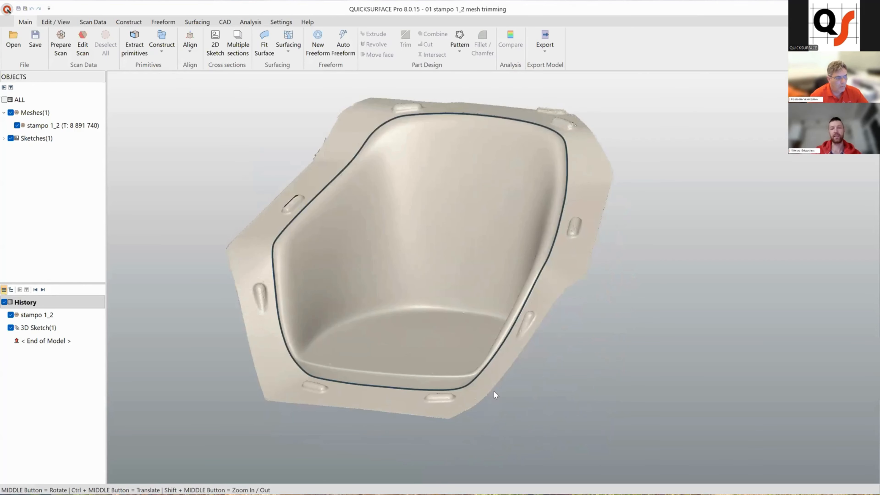
scroll(494, 392, "up", 3)
scroll(485, 286, "down", 5)
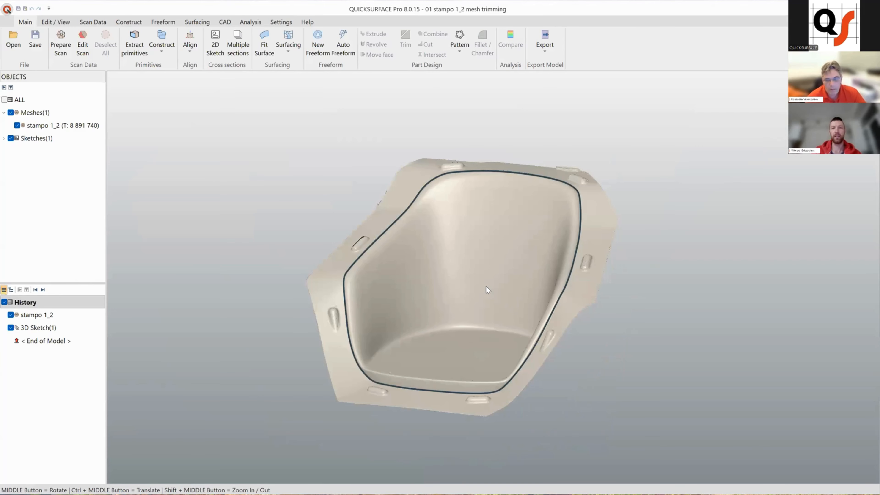
scroll(486, 286, "up", 3)
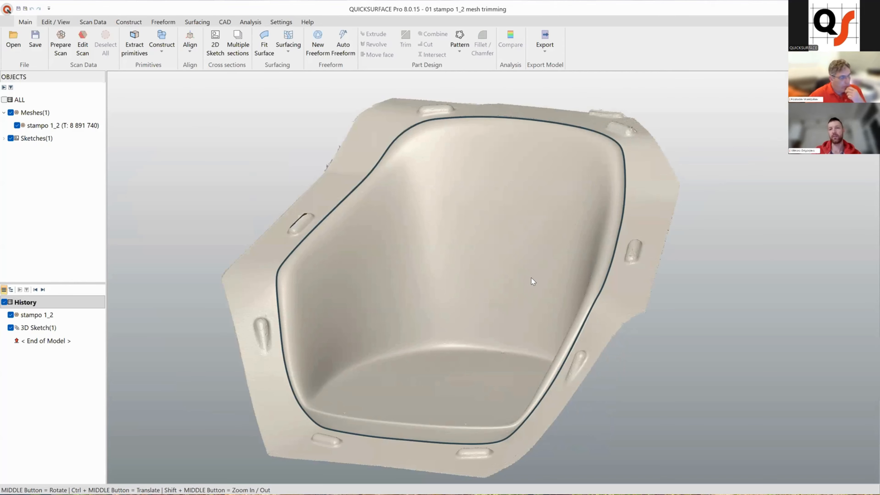
left_click(578, 307)
left_click(539, 324)
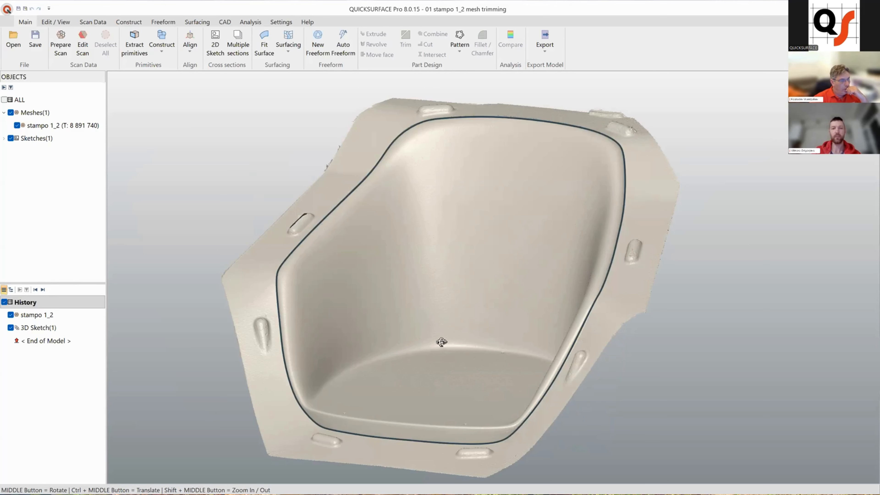
mouse_move(442, 344)
middle_mouse_down()
mouse_move(487, 336)
mouse_move(371, 222)
middle_mouse_up()
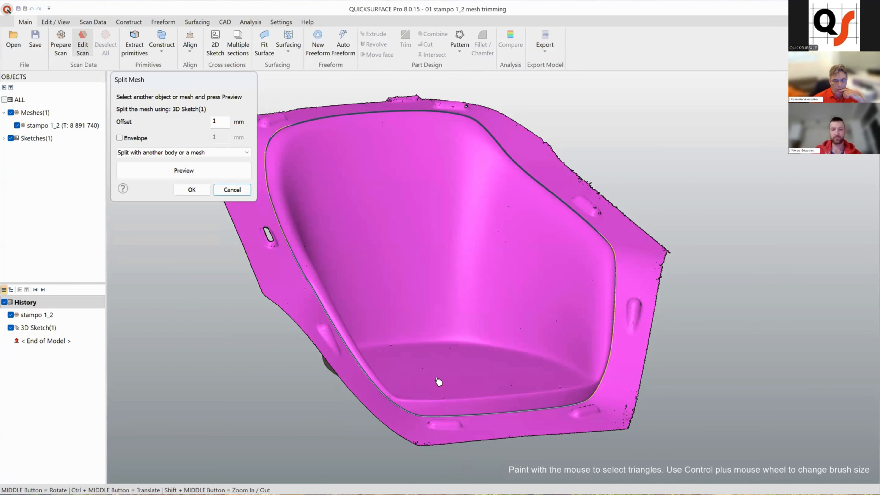
Step: Set the Split Mesh offset for the 3D sketch around the seat rim to 2 mm
scroll(418, 422, "up", 8)
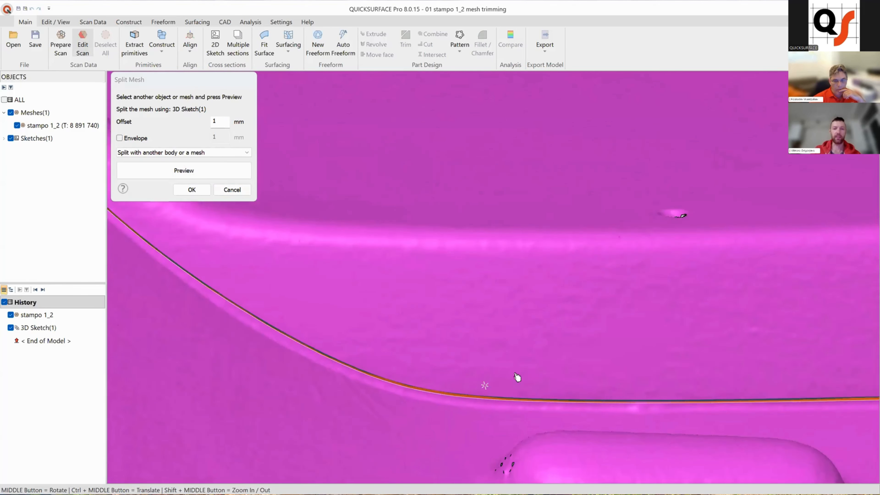
mouse_move(516, 378)
middle_mouse_down()
mouse_move(437, 324)
mouse_move(431, 338)
mouse_move(394, 326)
mouse_move(401, 316)
mouse_move(446, 365)
mouse_move(415, 350)
middle_mouse_up()
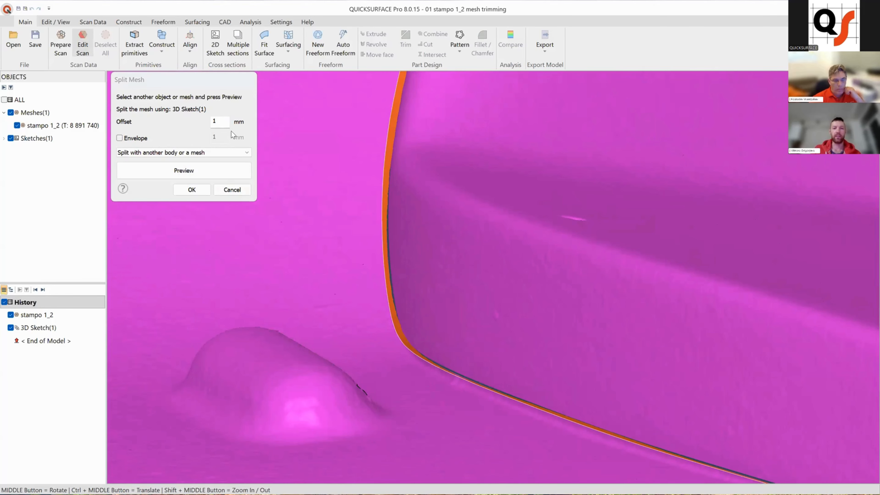
double_click(210, 122)
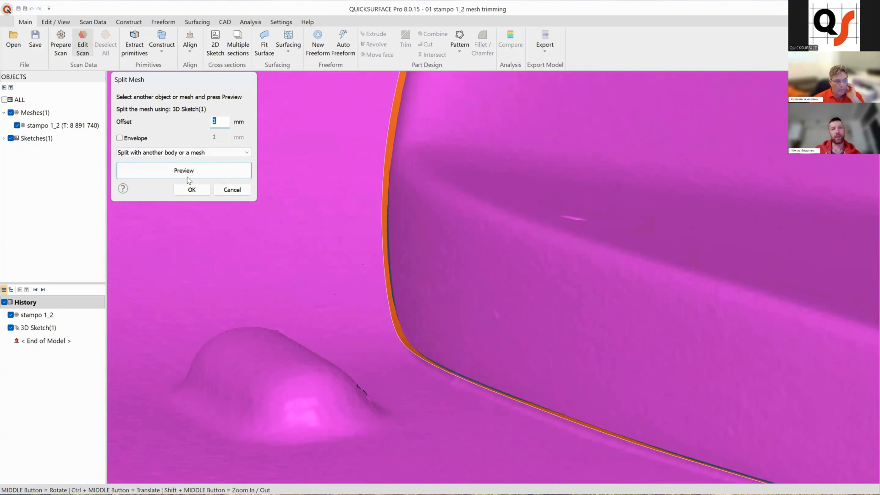
type("2")
key("Return")
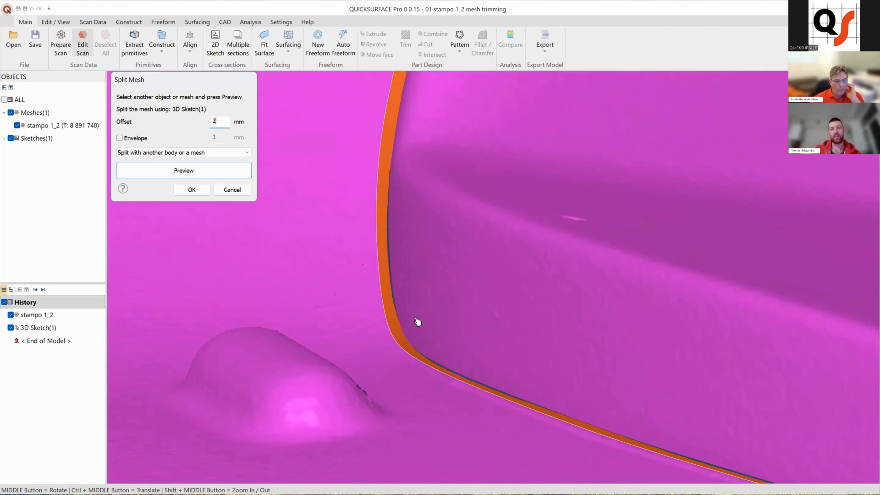
Step: Set the split offset to 1 mm and preview the mesh split along the 3D sketch
mouse_move(418, 301)
middle_mouse_down()
mouse_move(416, 290)
mouse_move(359, 305)
mouse_move(219, 129)
mouse_move(201, 122)
middle_mouse_up()
double_click(215, 121)
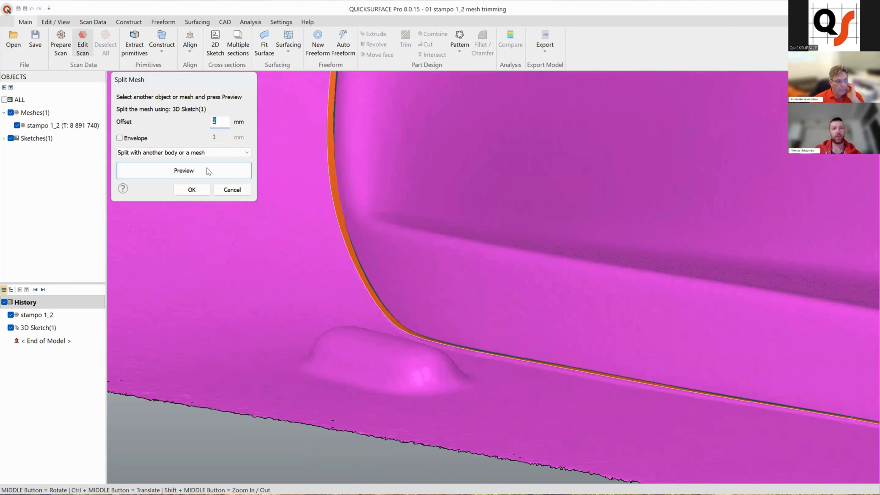
type("1")
key("Return")
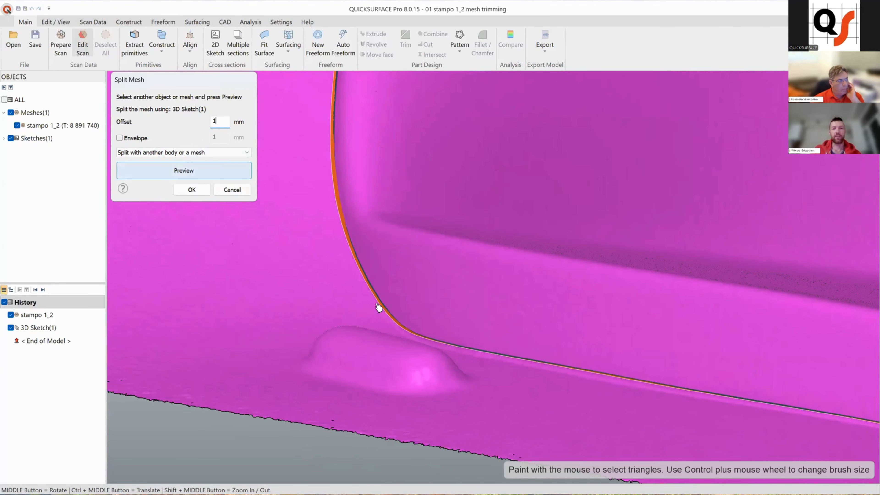
scroll(458, 304, "down", 5)
scroll(418, 249, "up", 3)
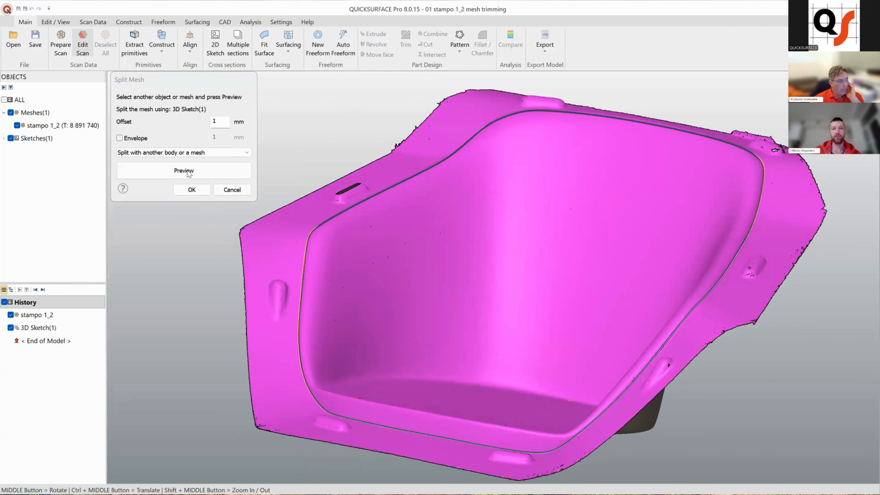
left_click(187, 170)
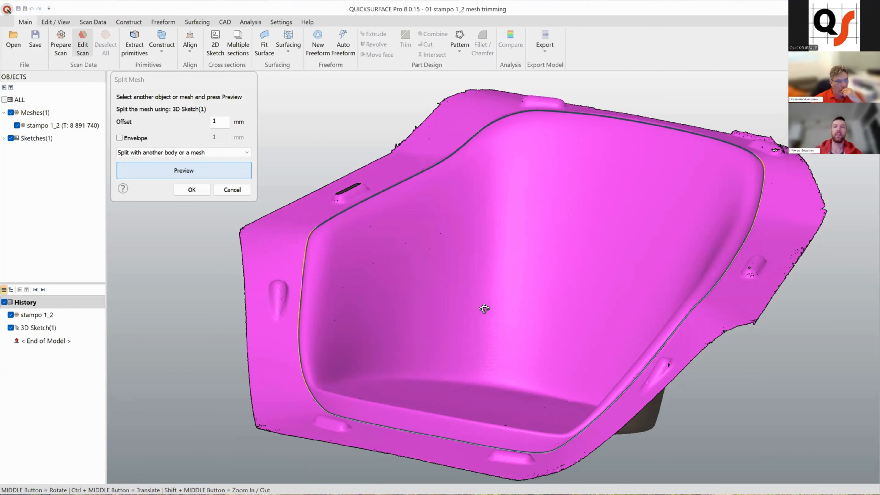
Step: Preview the mesh split along the 3D sketch with a 2 mm offset and discard the operation
mouse_move(439, 363)
middle_mouse_down()
mouse_move(657, 223)
mouse_move(460, 224)
middle_mouse_up()
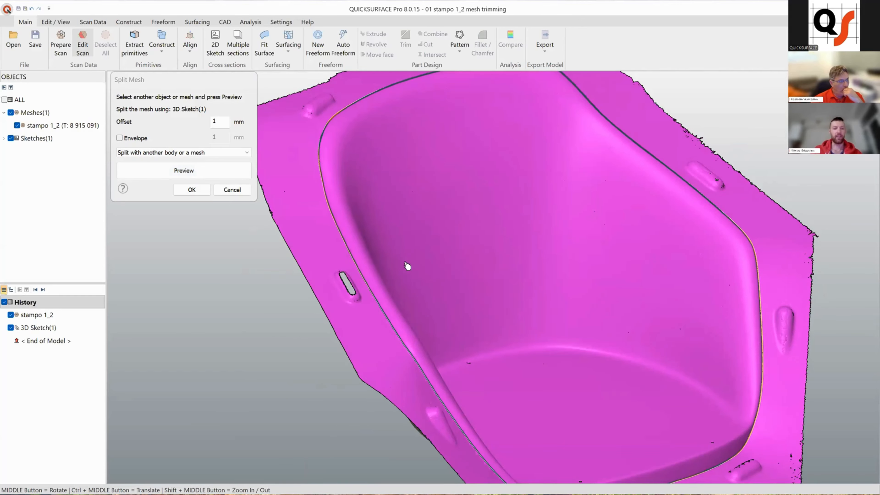
middle_click_drag(407, 264, 388, 250)
scroll(383, 248, "up", 6)
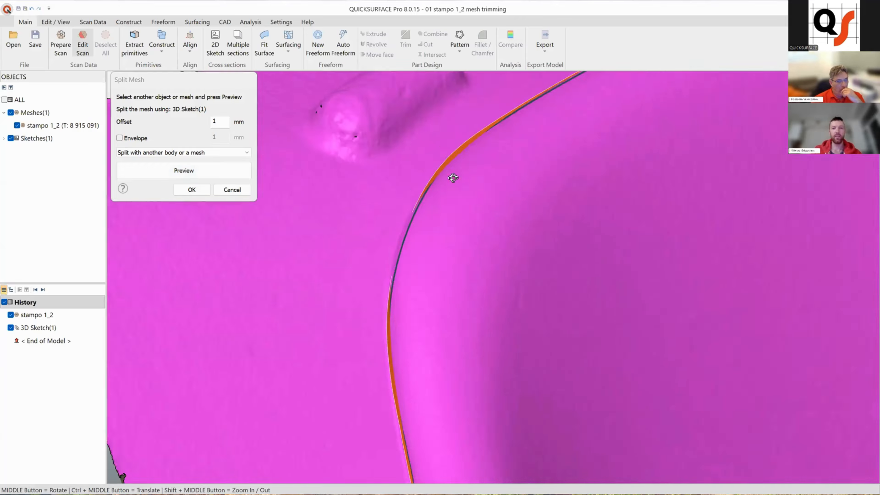
mouse_move(399, 258)
middle_mouse_down()
mouse_move(387, 261)
mouse_move(393, 232)
mouse_move(412, 240)
mouse_move(402, 256)
middle_mouse_up()
scroll(428, 221, "up", 2)
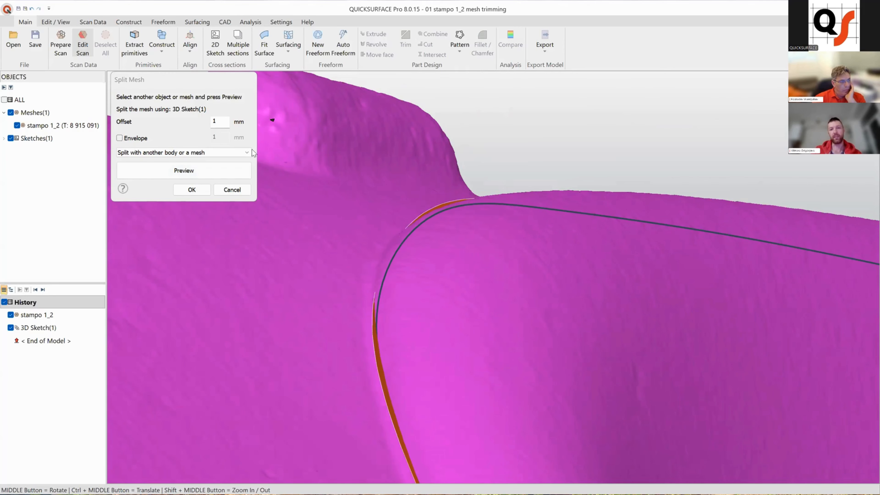
double_click(224, 121)
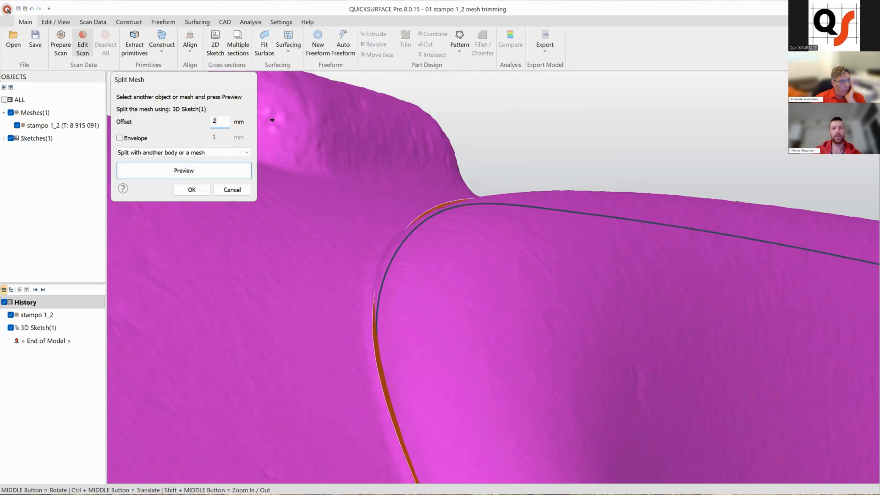
key("Return")
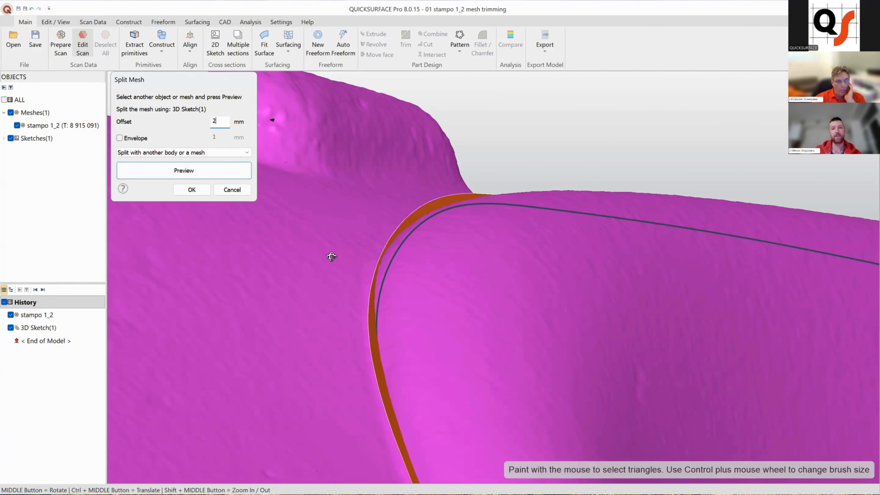
mouse_move(330, 255)
middle_mouse_down()
mouse_move(481, 237)
mouse_move(369, 255)
mouse_move(471, 284)
mouse_move(359, 133)
middle_mouse_up()
scroll(362, 247, "down", 5)
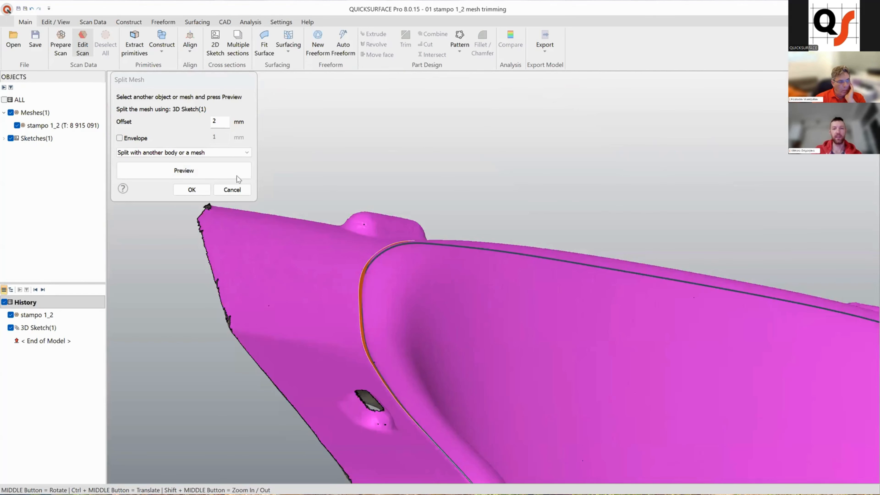
middle_click_drag(263, 187, 309, 205)
key("Return")
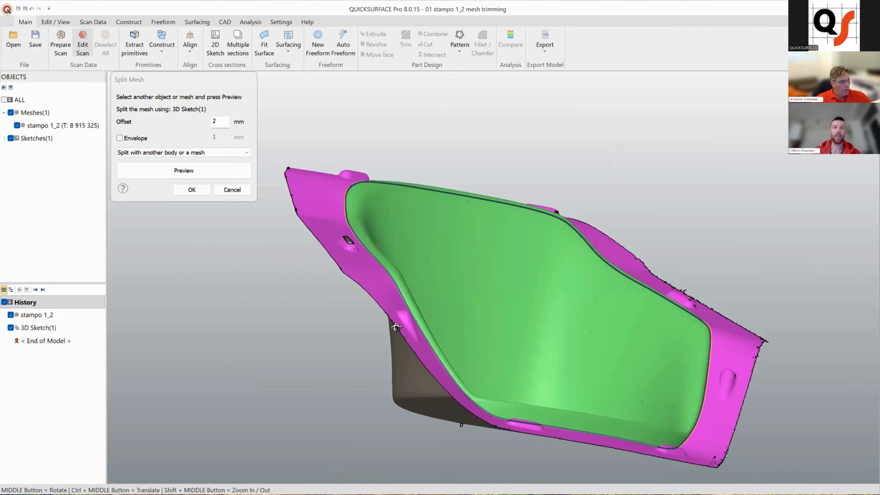
middle_click_drag(613, 123, 596, 179)
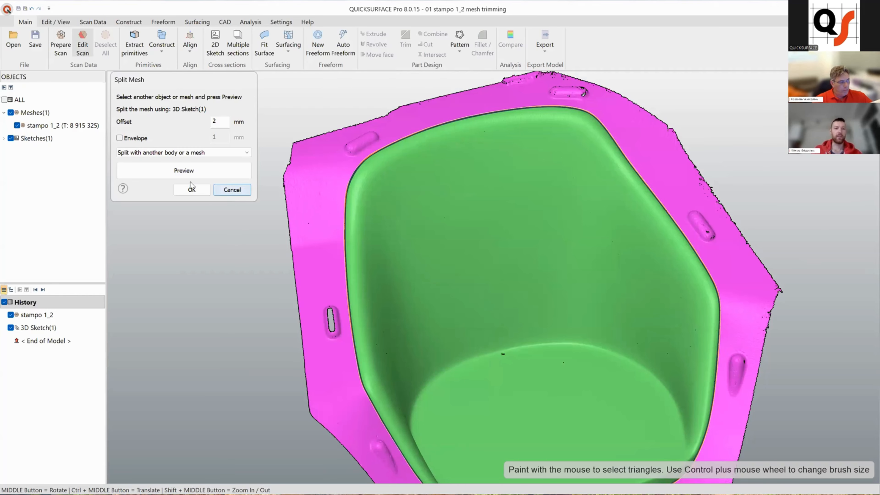
left_click(246, 345)
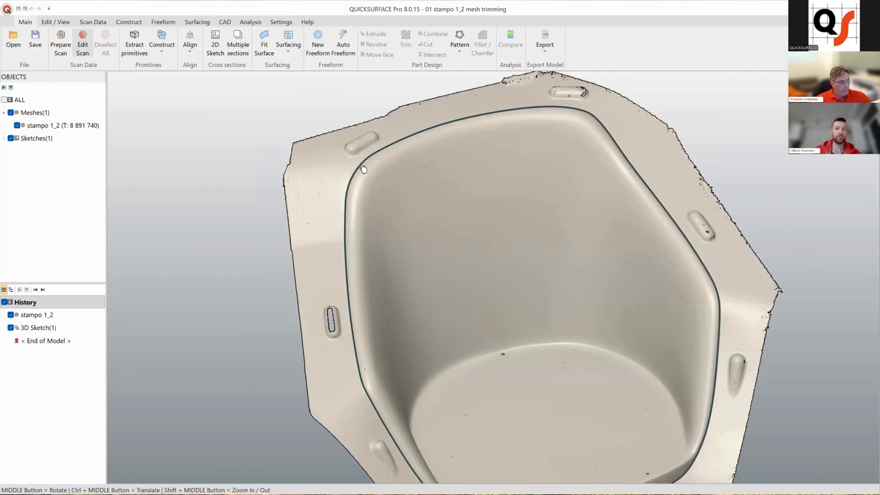
Step: Open the rim's 3D sketch for editing and set its deviation tolerance to 0.5 mm
right_click(361, 165)
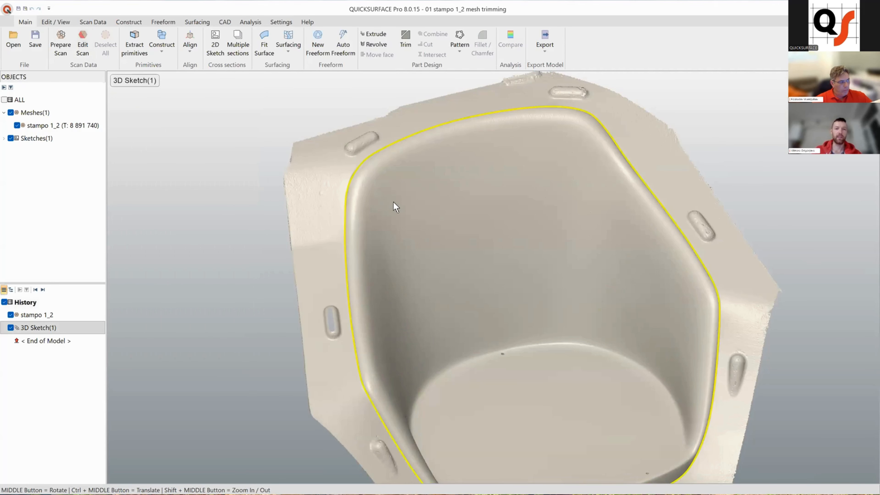
left_click(387, 198)
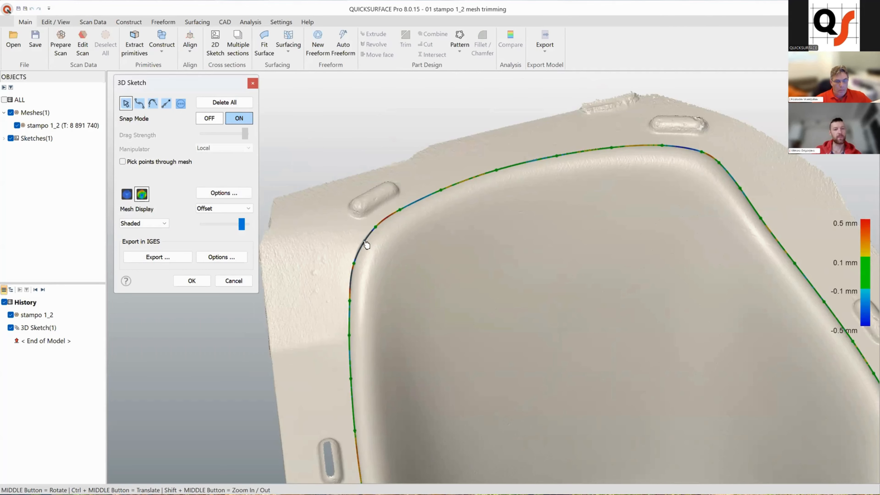
scroll(364, 241, "up", 4)
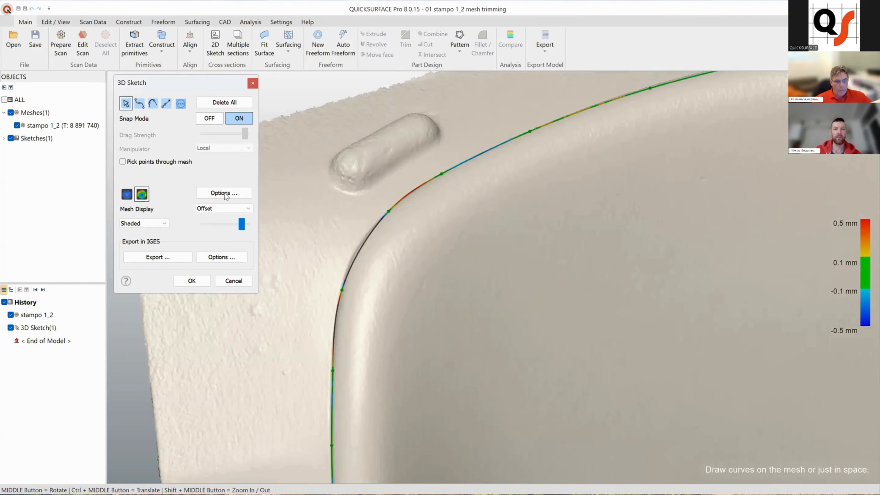
left_click(244, 197)
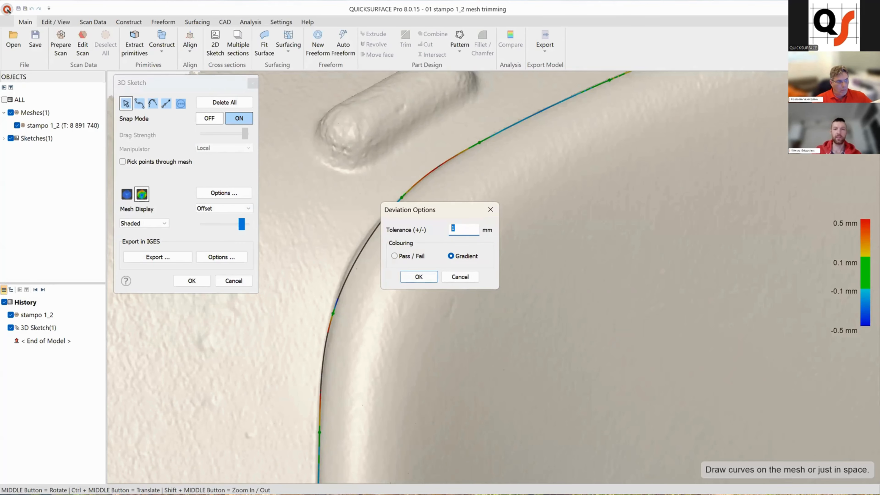
type("0.5")
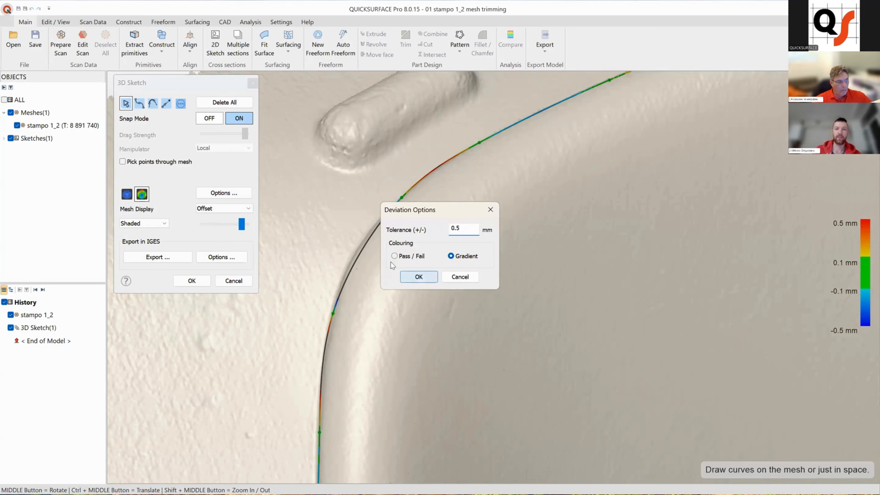
left_click(418, 276)
scroll(381, 256, "up", 3)
middle_click_drag(400, 246, 376, 248)
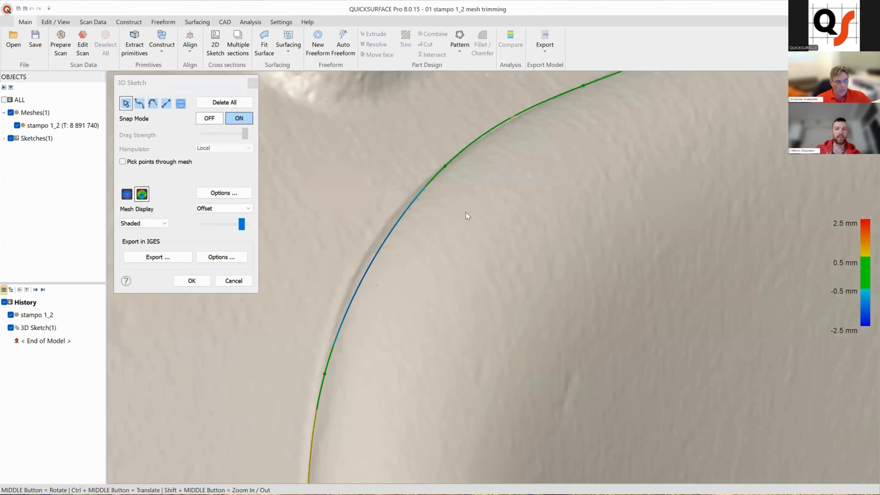
Step: Set the 3D sketch's deviation tolerance to 0.1 mm
left_click(224, 193)
type("0.")
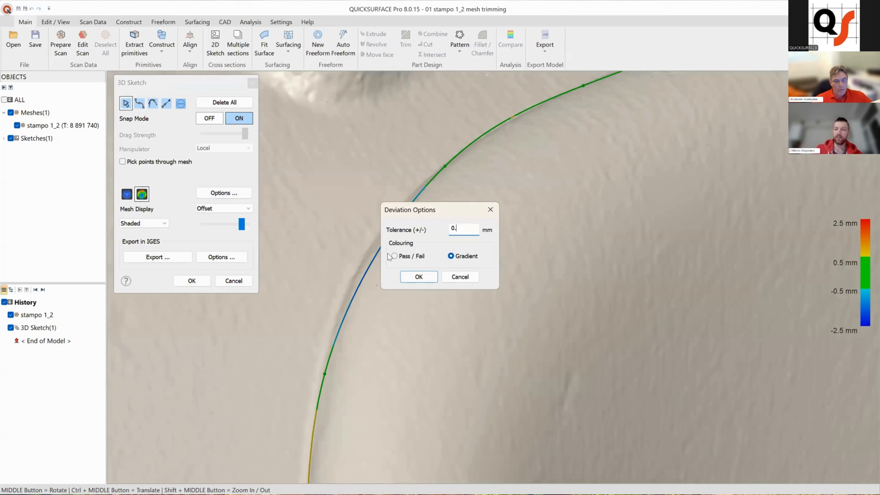
type("1")
key("Return")
middle_click_drag(362, 233, 366, 237)
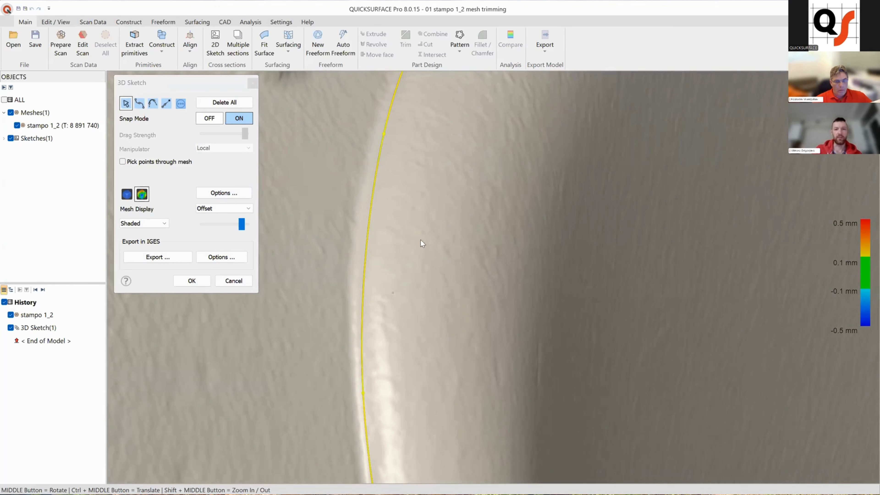
Step: Examine how closely the curve follows the mesh along the side and front edges, and leave sketch editing
left_click(366, 237)
middle_click_drag(371, 241, 364, 261)
left_click(364, 258)
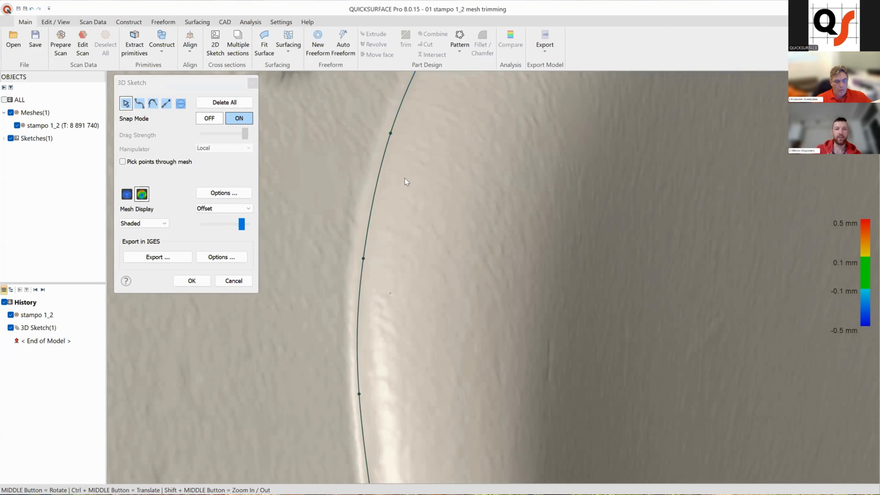
middle_click_drag(403, 316, 612, 360)
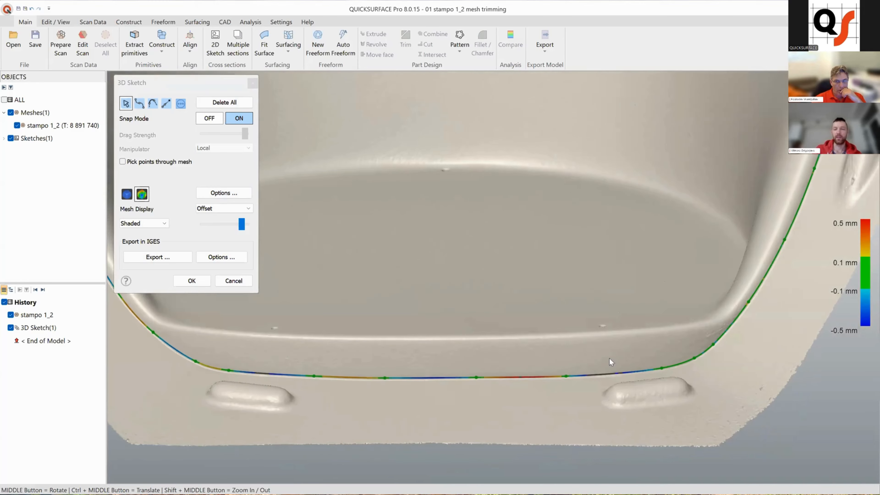
scroll(610, 358, "up", 5)
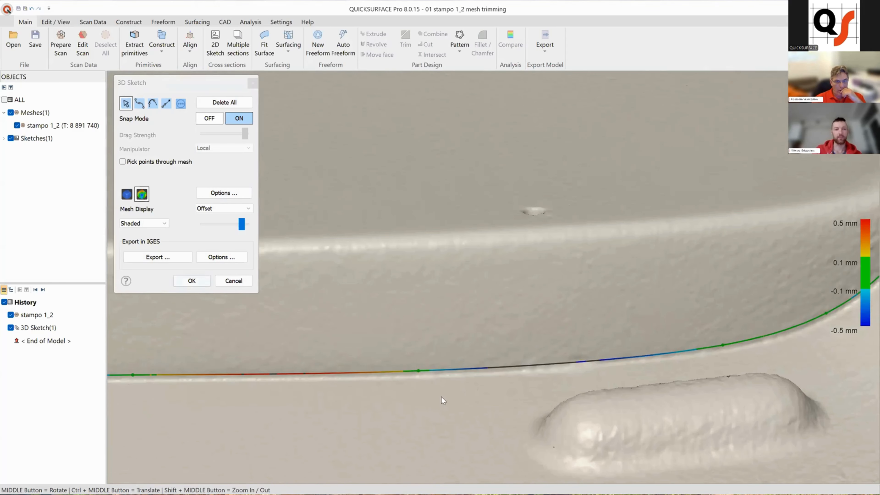
key("Escape")
Step: Hide the existing 3D sketch around the seat mould's rim
left_click(459, 368)
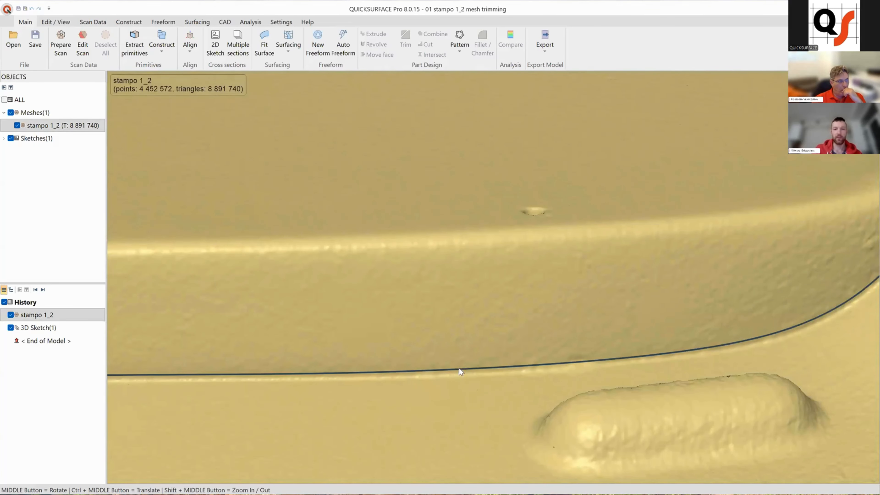
right_click(460, 369)
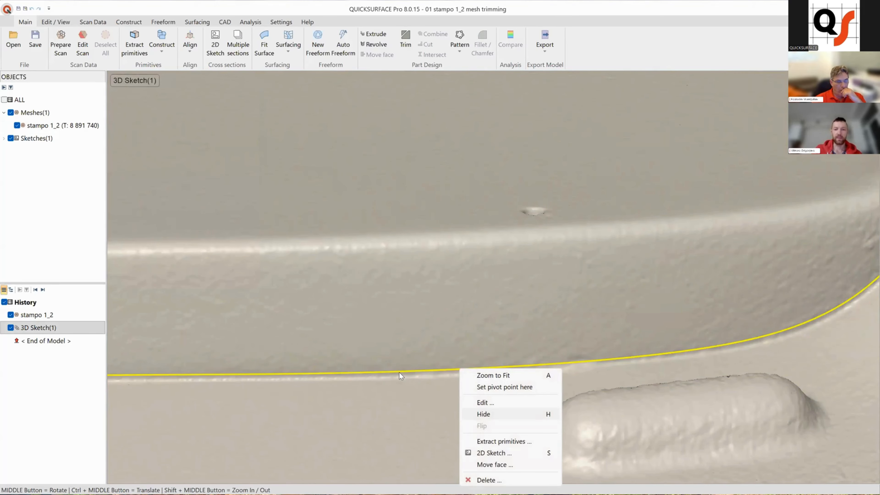
key("h")
Step: Draw a new open 3D sketch curve on the mesh along the front base edge of the rim and around its corner
mouse_move(516, 380)
middle_mouse_down()
mouse_move(442, 368)
mouse_move(457, 375)
mouse_move(428, 381)
mouse_move(349, 359)
mouse_move(88, 120)
middle_mouse_up()
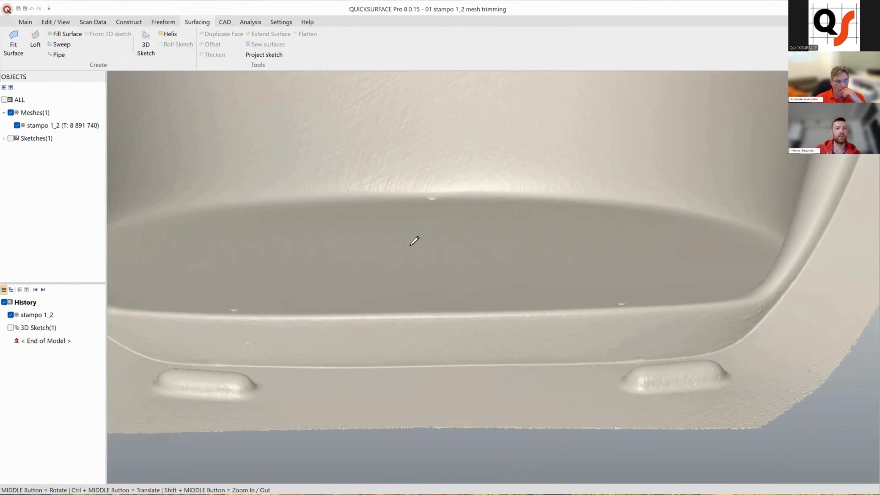
mouse_move(464, 250)
middle_mouse_down()
mouse_move(512, 268)
mouse_move(517, 303)
mouse_move(491, 309)
mouse_move(444, 354)
middle_mouse_up()
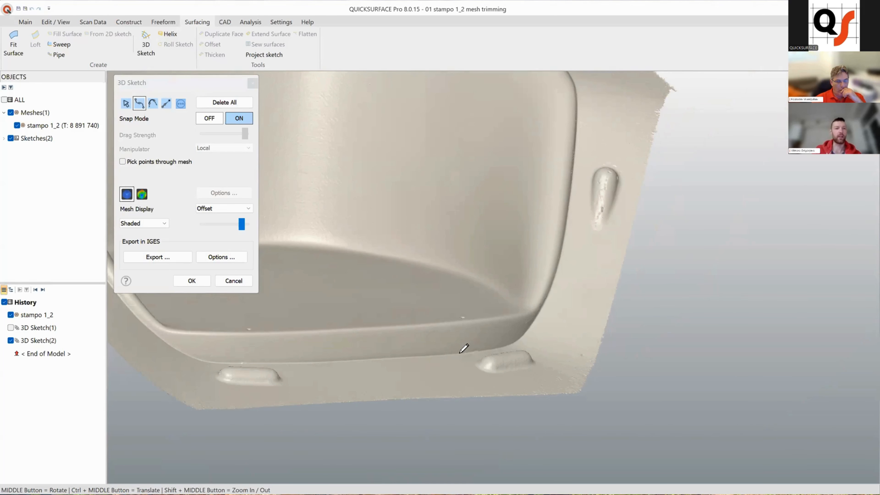
left_click(386, 358)
left_click(316, 363)
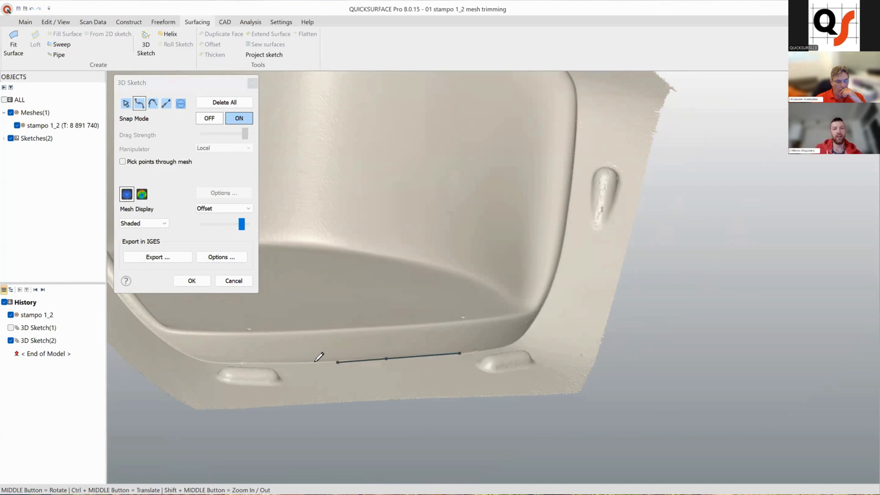
left_click(238, 361)
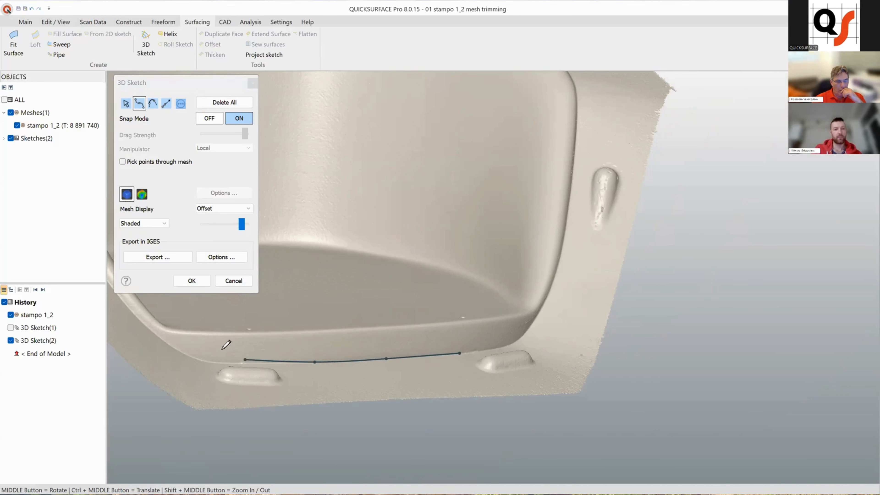
middle_click_drag(277, 342, 370, 331, "ctrl")
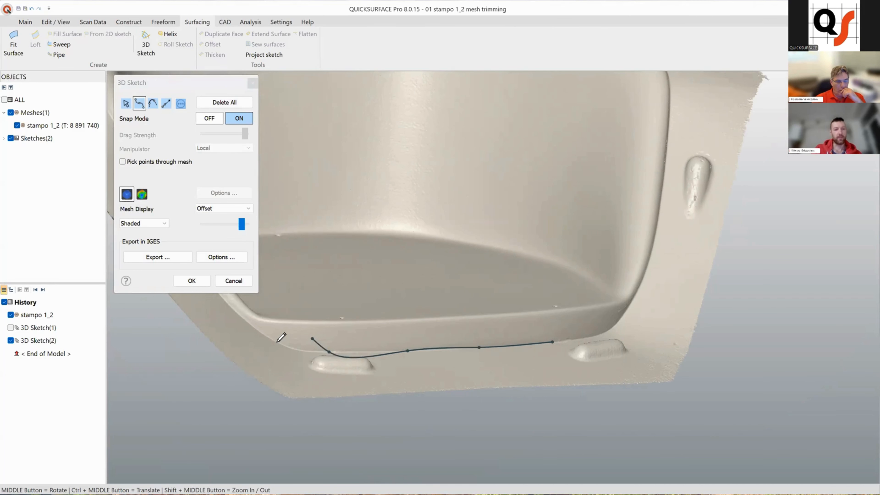
left_click(276, 342)
left_click(258, 334)
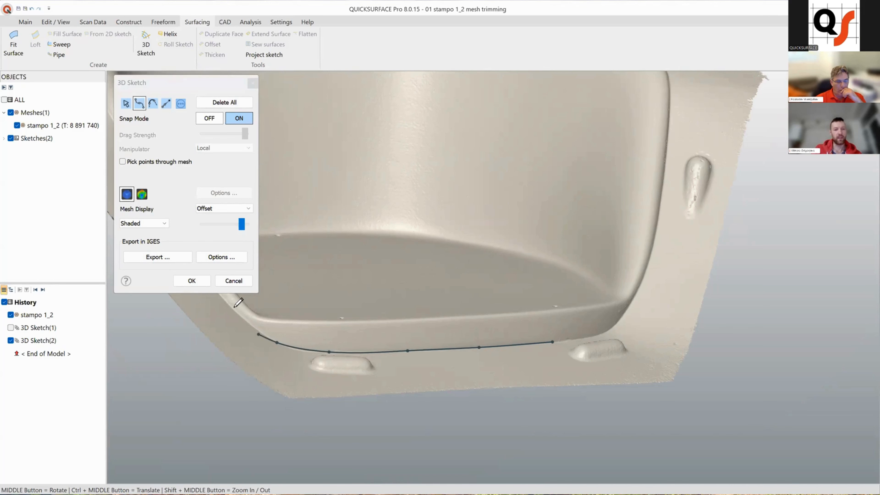
left_click(233, 306)
left_click(191, 281)
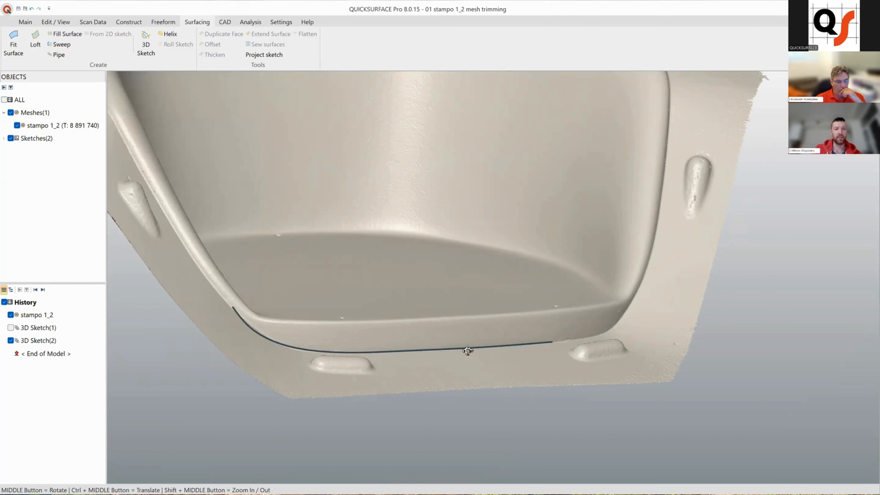
Step: Set up a mesh split using the new 3D sketch with a 2 mm offset
scroll(468, 347, "up", 5)
middle_click_drag(455, 344, 430, 340)
scroll(430, 340, "down", 3)
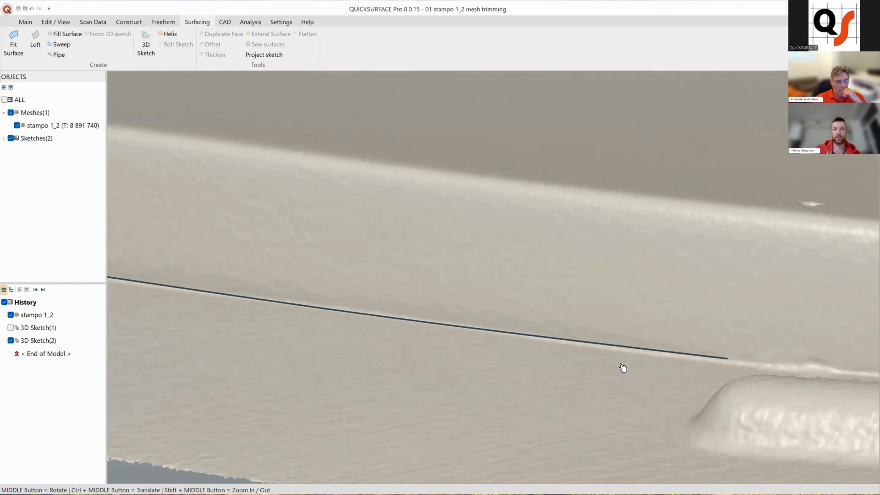
middle_click_drag(623, 368, 388, 291)
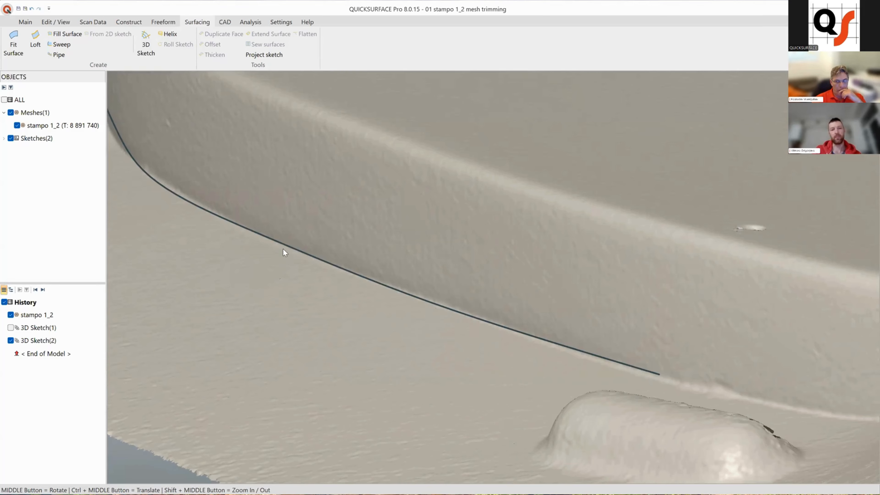
left_click(20, 21)
left_click(85, 48)
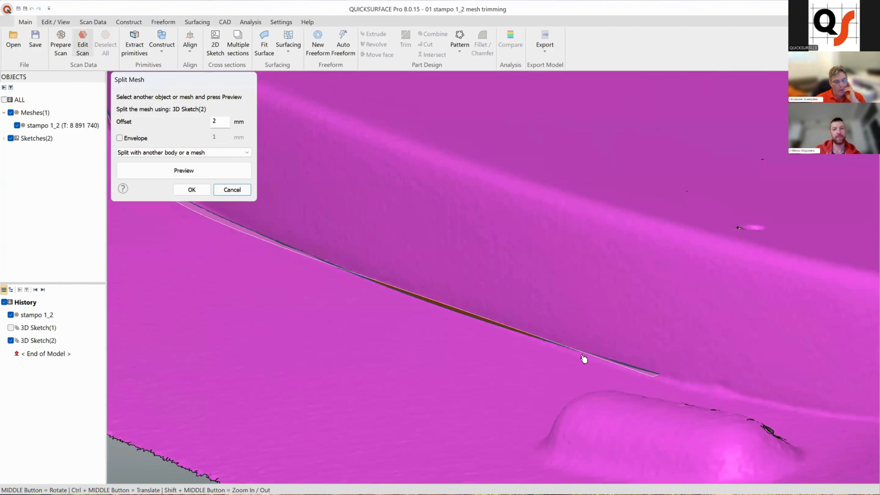
Step: Examine where the offset split surface runs above or below the mesh along the front edge and corner, and discard the split
middle_click_drag(584, 359, 402, 247)
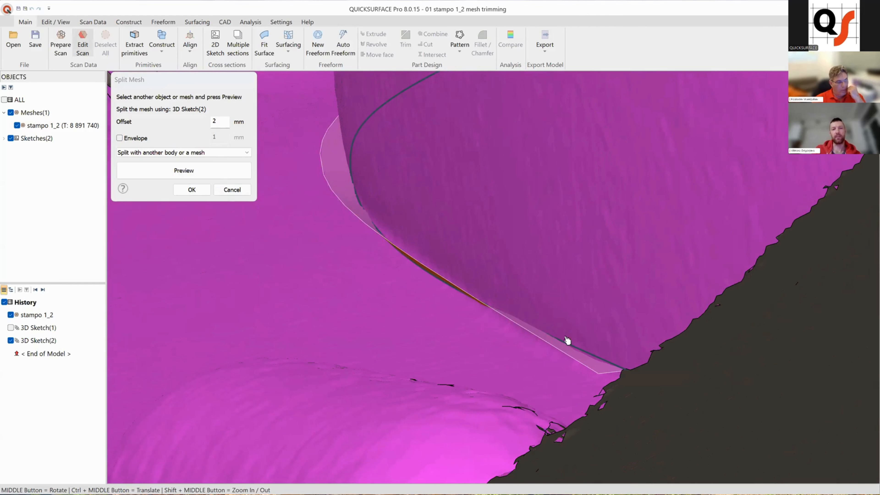
middle_click_drag(558, 347, 580, 346)
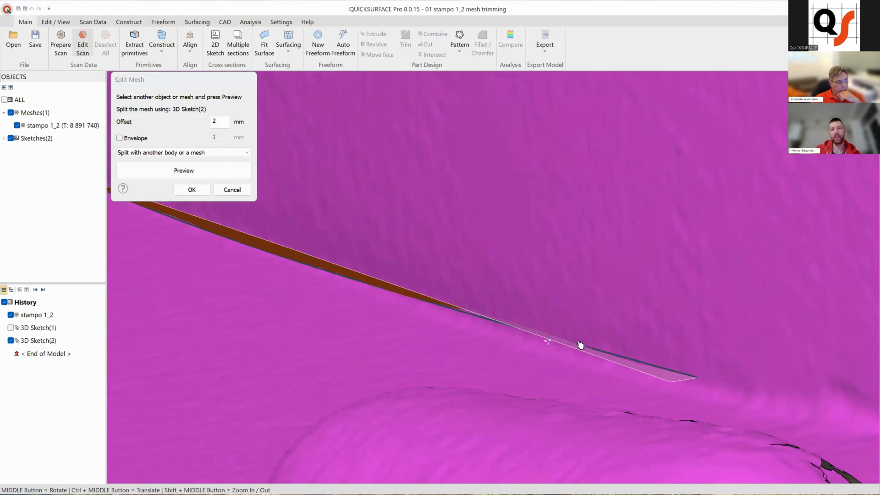
mouse_move(426, 311)
middle_mouse_down()
mouse_move(466, 329)
mouse_move(505, 294)
mouse_move(497, 308)
mouse_move(477, 311)
middle_mouse_up()
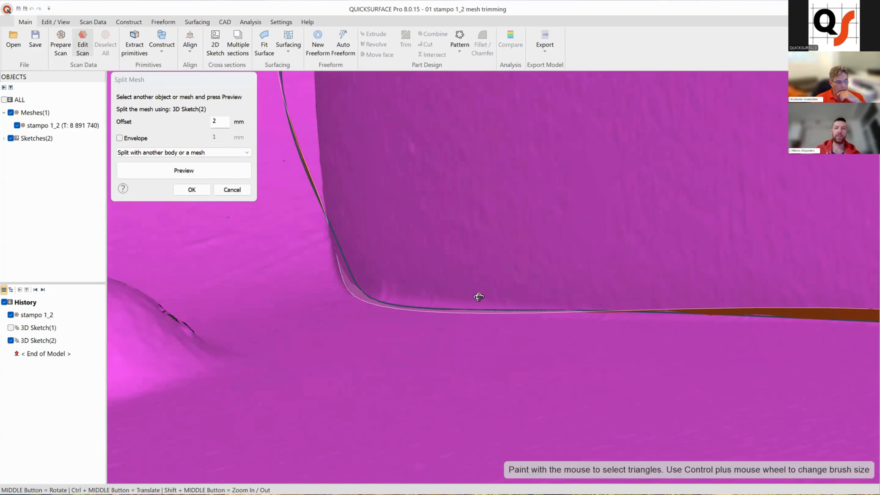
scroll(479, 297, "down", 5)
middle_click_drag(502, 261, 393, 344)
scroll(455, 323, "up", 5)
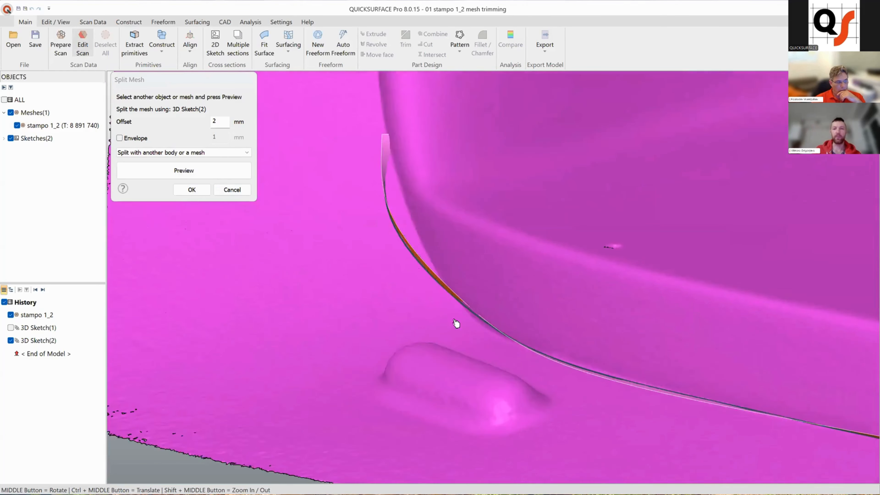
mouse_move(445, 314)
middle_mouse_down()
mouse_move(473, 340)
mouse_move(450, 325)
mouse_move(458, 349)
middle_mouse_up()
scroll(443, 329, "up", 4)
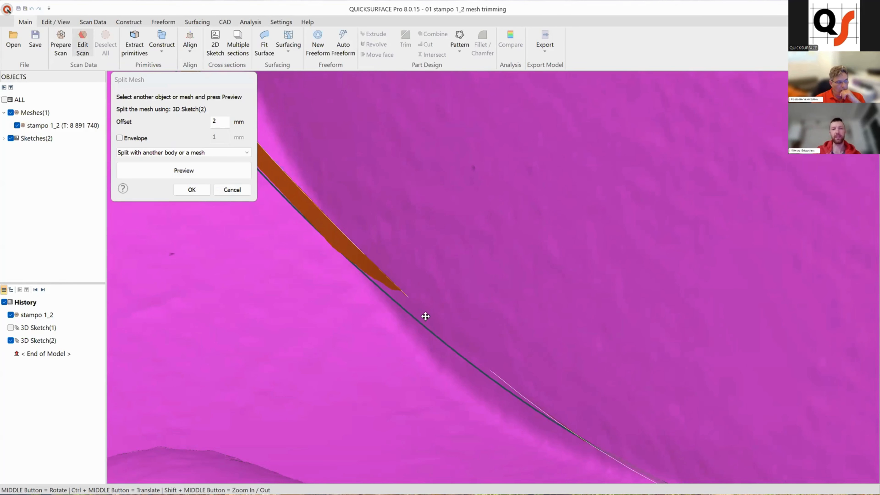
scroll(426, 316, "down", 8)
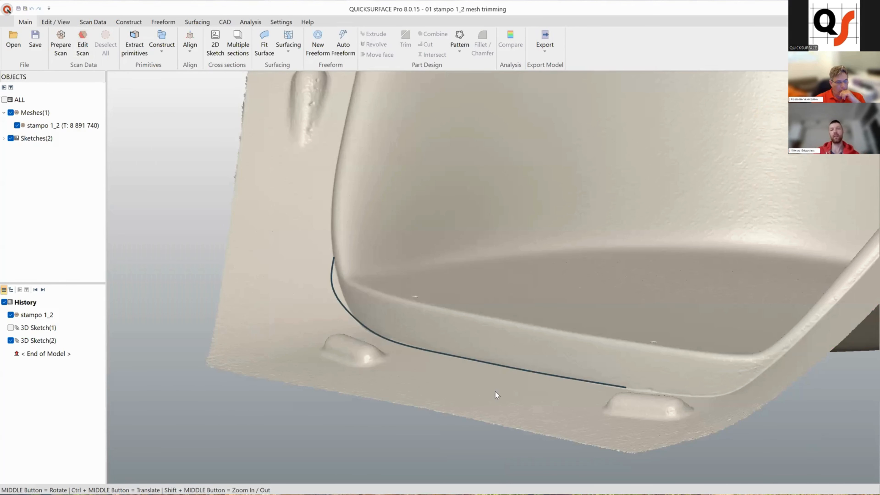
Step: Hide the new 3D sketch along the front edge and corner
left_click(379, 334)
right_click(399, 361)
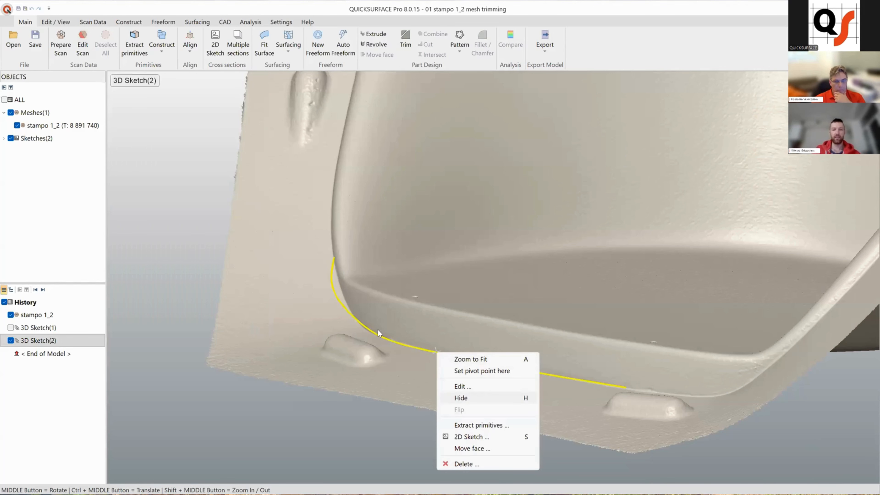
left_click(462, 397)
Step: Open the recent document 02 BMW F22 symmetry plane
scroll(417, 351, "down", 4)
middle_click_drag(418, 350, 437, 372)
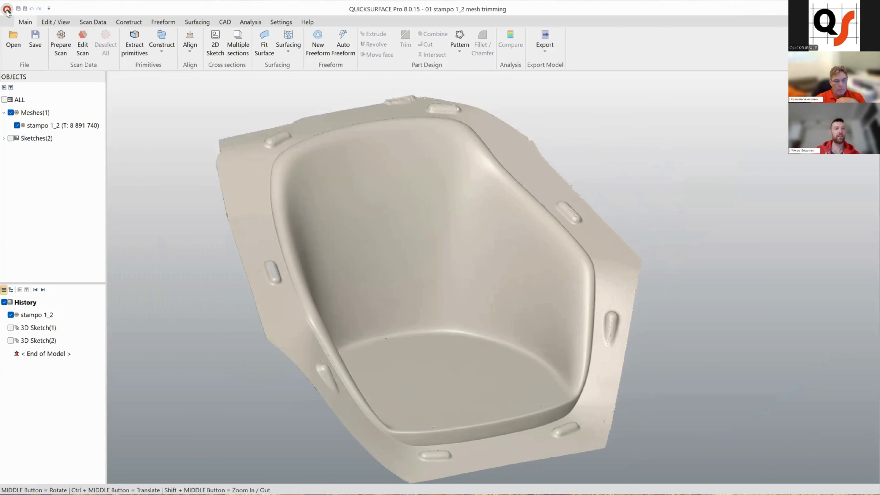
left_click(7, 10)
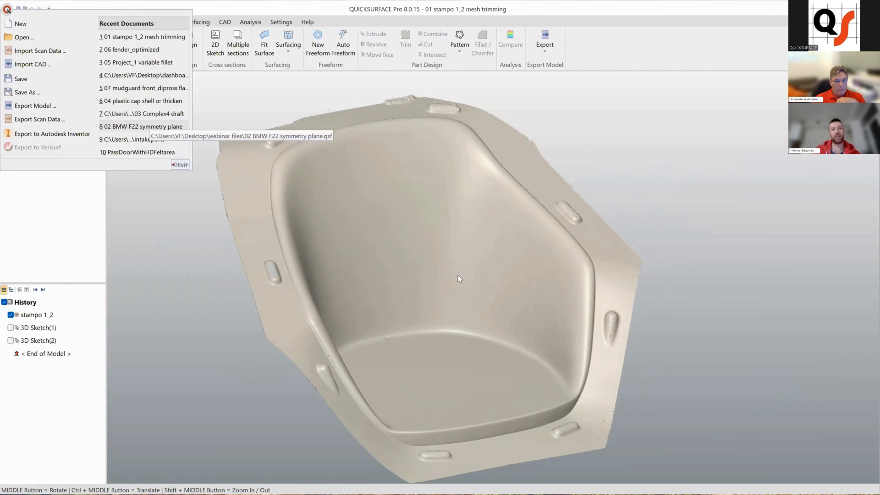
left_click(450, 276)
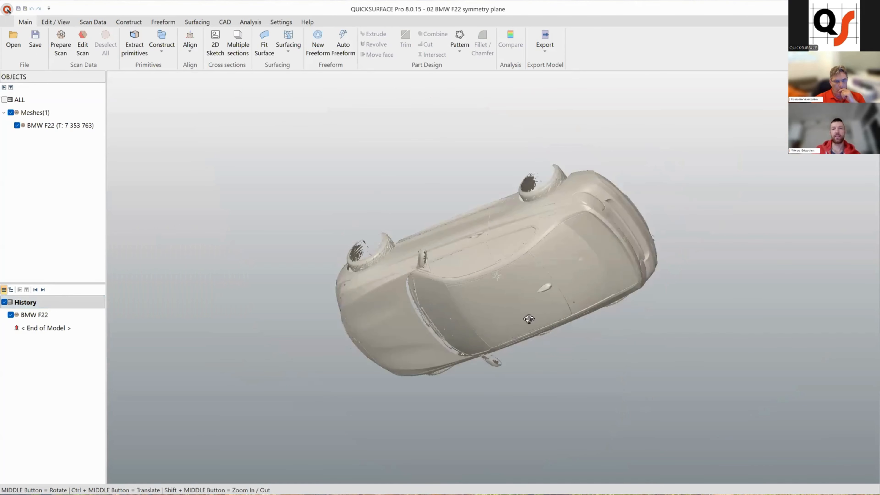
Step: Interactively define a vertical symmetry plane through the middle of the car scan, viewed from the front
middle_click_drag(532, 317, 487, 384)
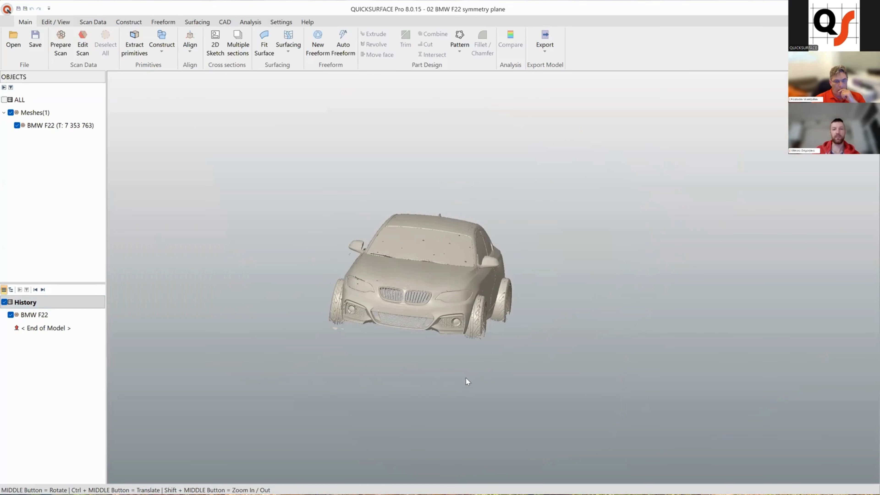
middle_click_drag(463, 287, 412, 287)
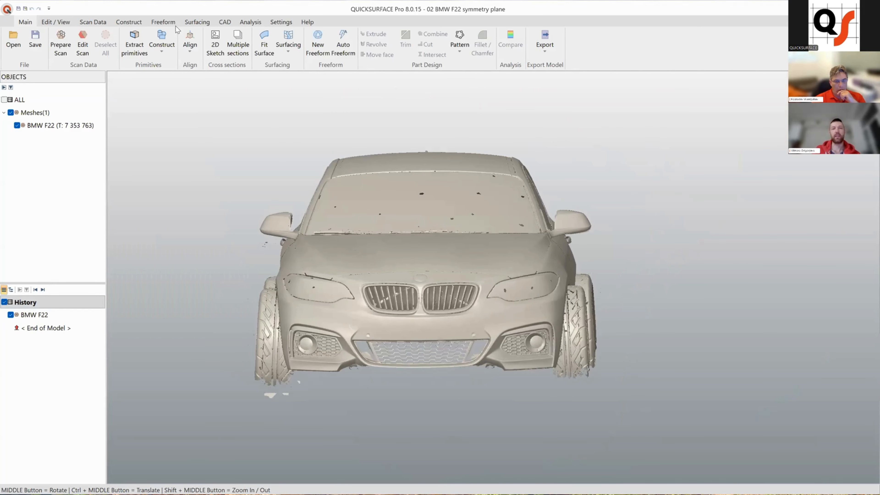
left_click(162, 47)
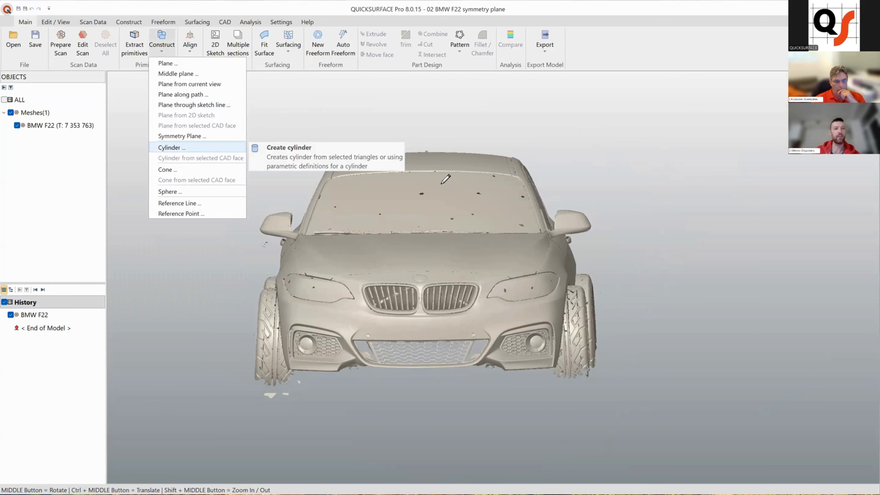
left_click(182, 136)
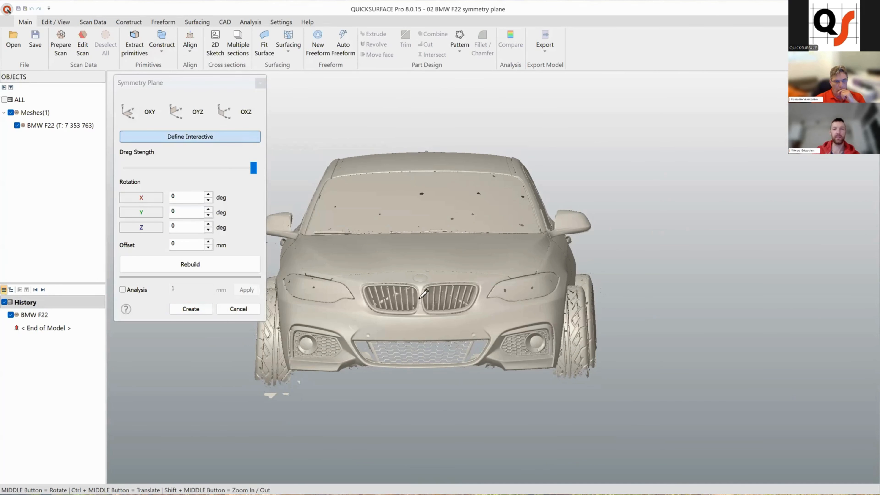
scroll(412, 324, "down", 3)
left_click_drag(412, 147, 412, 324)
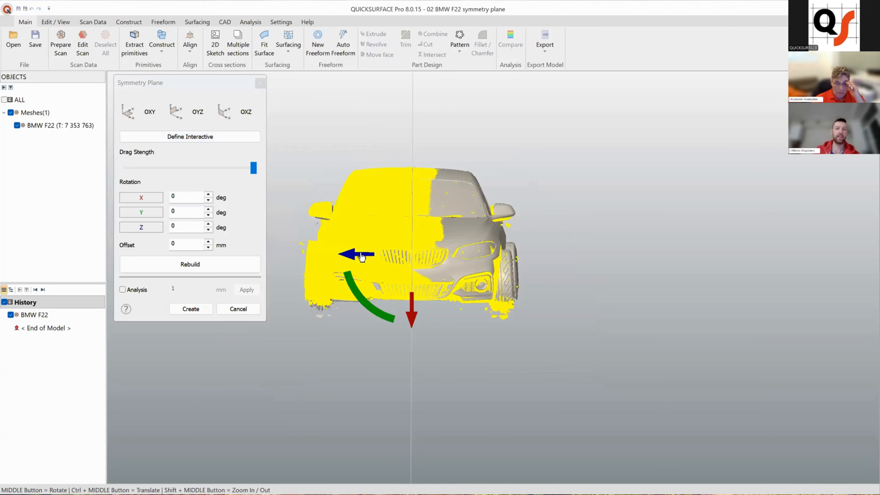
Step: Rebuild the symmetry plane, analyse the car's symmetry deviation with a 1 mm tolerance, and discard the plane
scroll(366, 257, "up", 5)
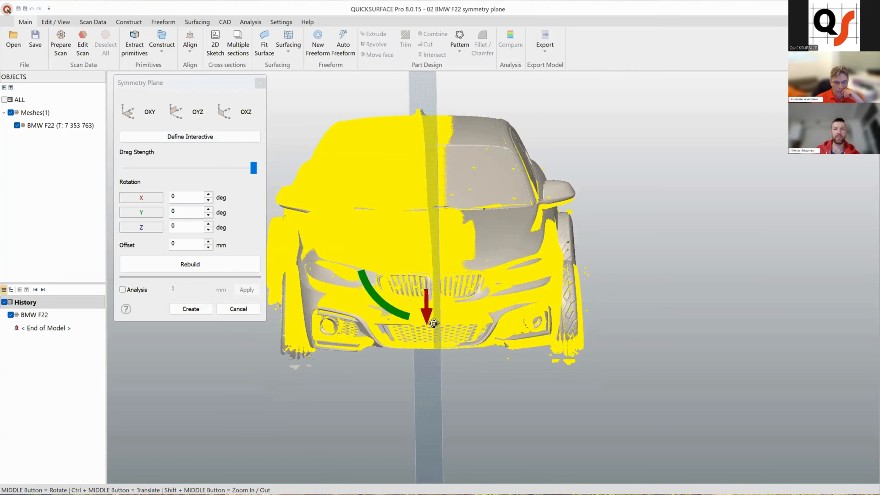
left_click(201, 267)
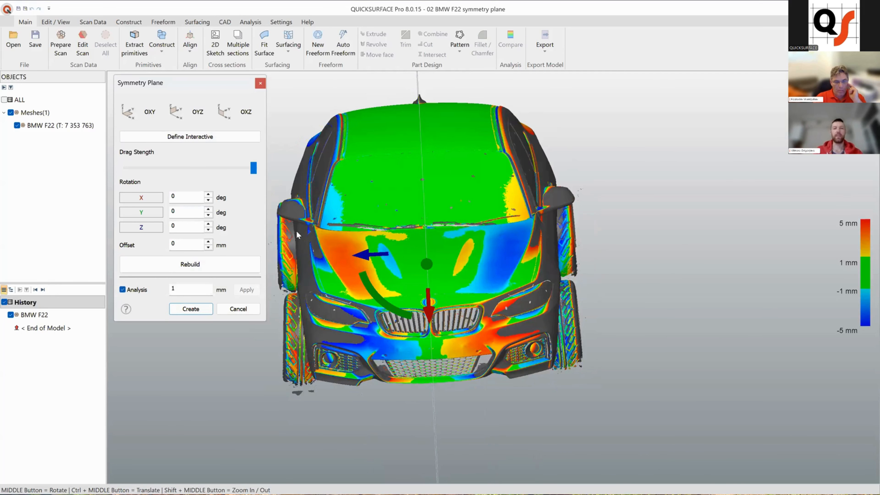
middle_click_drag(296, 231, 435, 270)
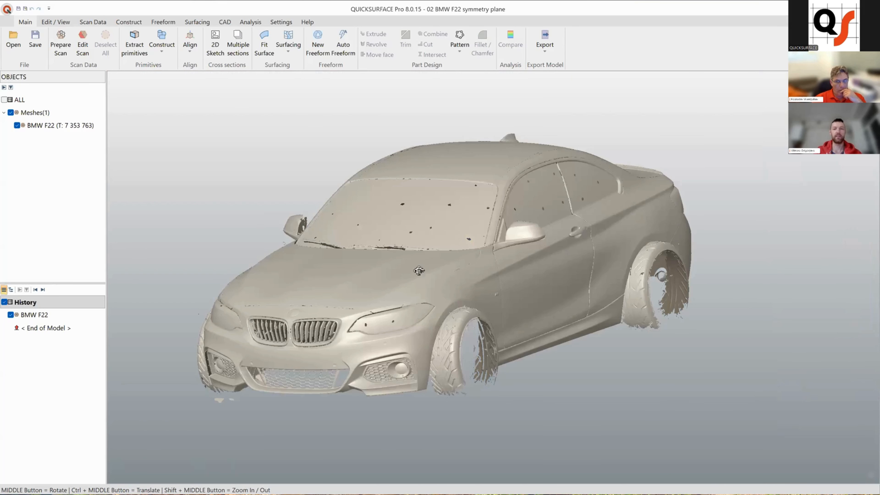
Step: Start editing the car scan and select the rear side panel at 2.56 degrees, without selecting all connected triangles
middle_click_drag(419, 270, 318, 246)
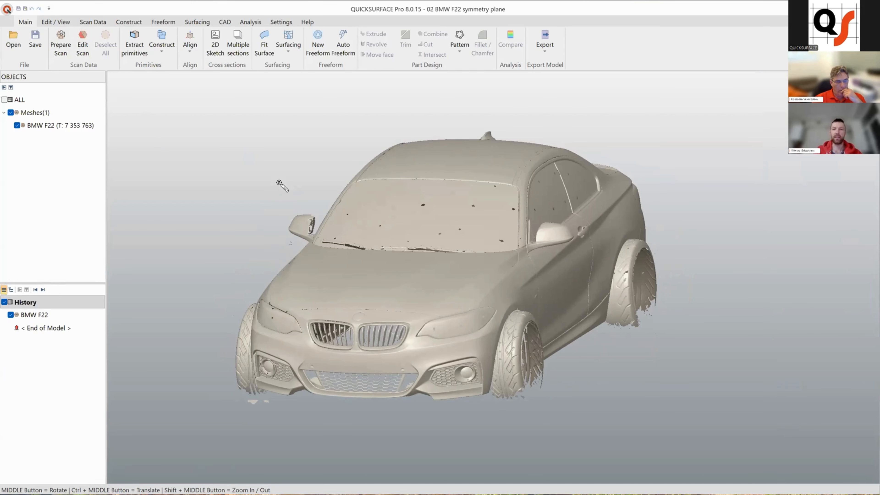
double_click(481, 327)
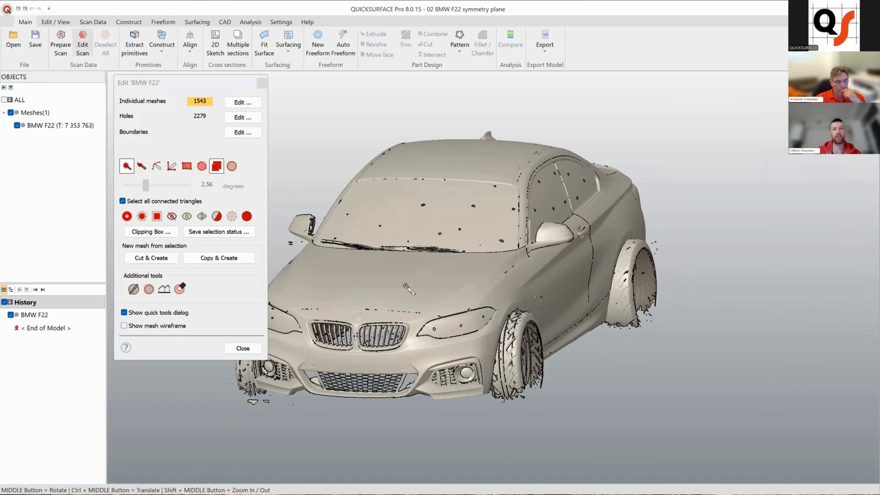
middle_click_drag(347, 295, 208, 215)
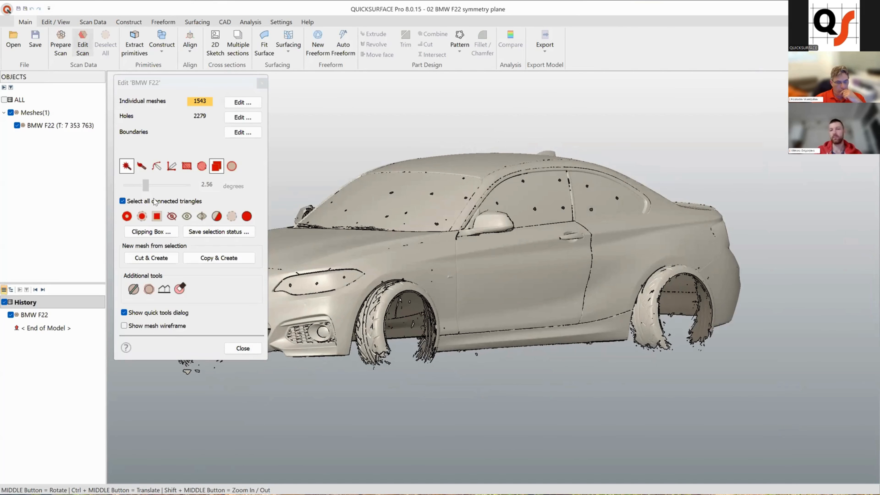
left_click(122, 201)
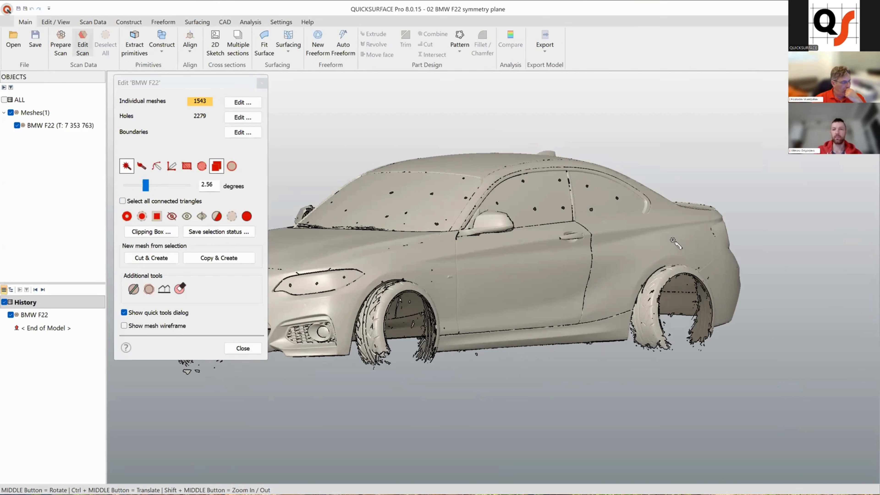
left_click(593, 275)
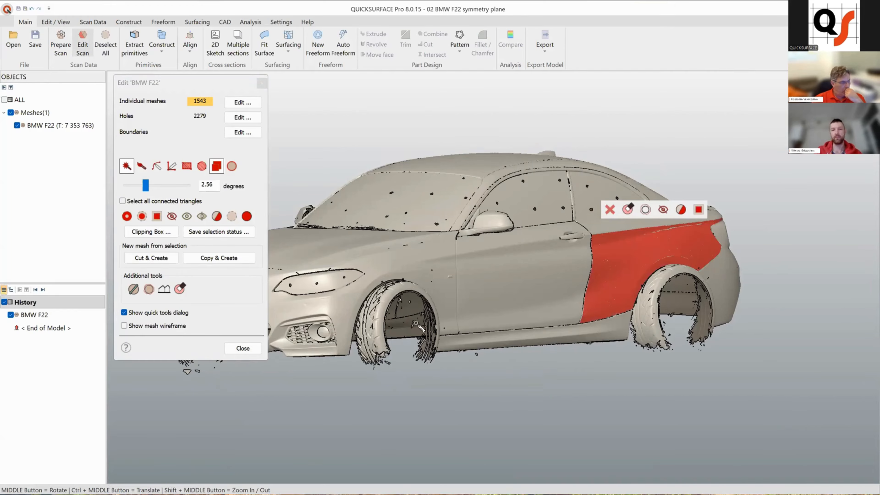
Step: Add both front fenders and the rear side panel on the car's other side to the triangle selection
left_click(440, 308)
middle_click_drag(316, 326, 372, 298)
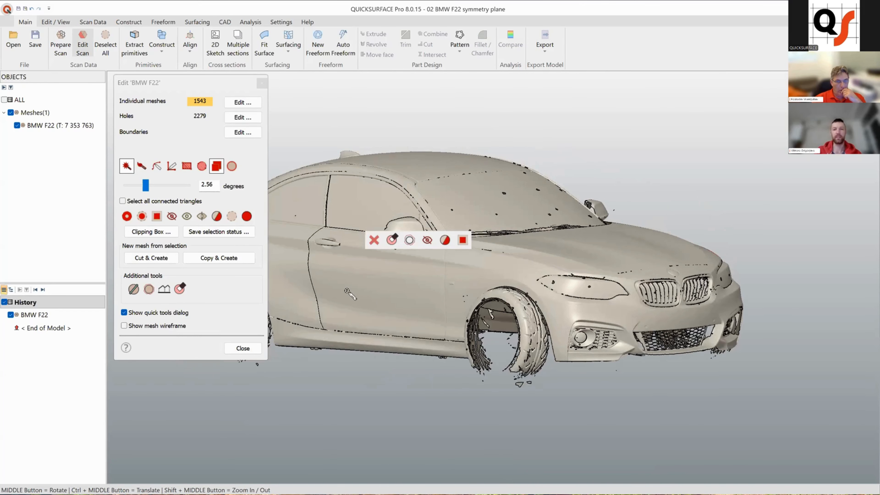
left_click(459, 308)
middle_click_drag(442, 305, 553, 322, "ctrl")
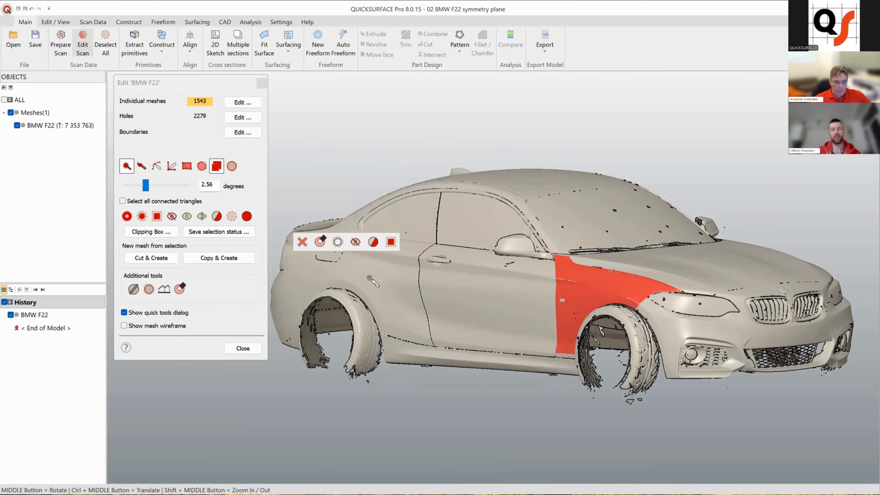
scroll(423, 295, "up", 5)
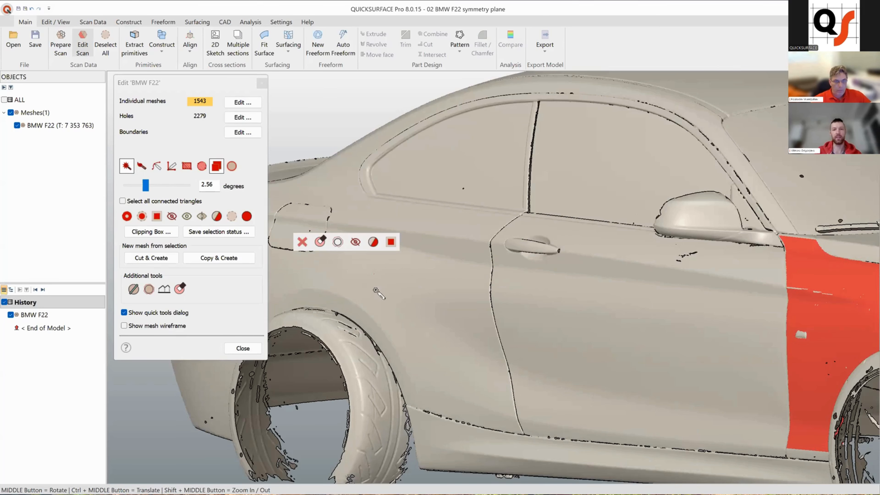
left_click(411, 316)
scroll(599, 298, "down", 5)
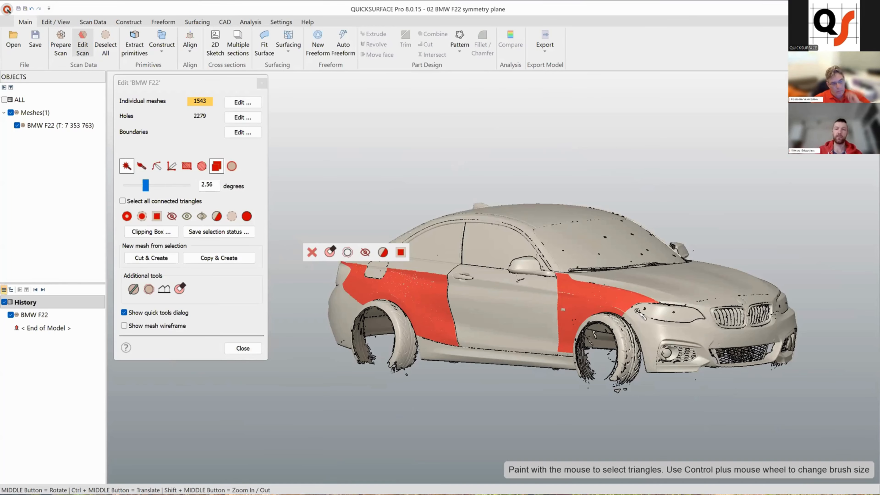
Step: Start a new symmetry plane and interactively define it vertically through the middle of the car, viewed from the front
mouse_move(618, 323)
middle_mouse_down()
mouse_move(649, 351)
mouse_move(570, 348)
mouse_move(595, 346)
middle_mouse_up()
mouse_move(516, 319)
middle_mouse_down()
mouse_move(437, 291)
mouse_move(485, 292)
mouse_move(433, 290)
mouse_move(457, 292)
middle_mouse_up()
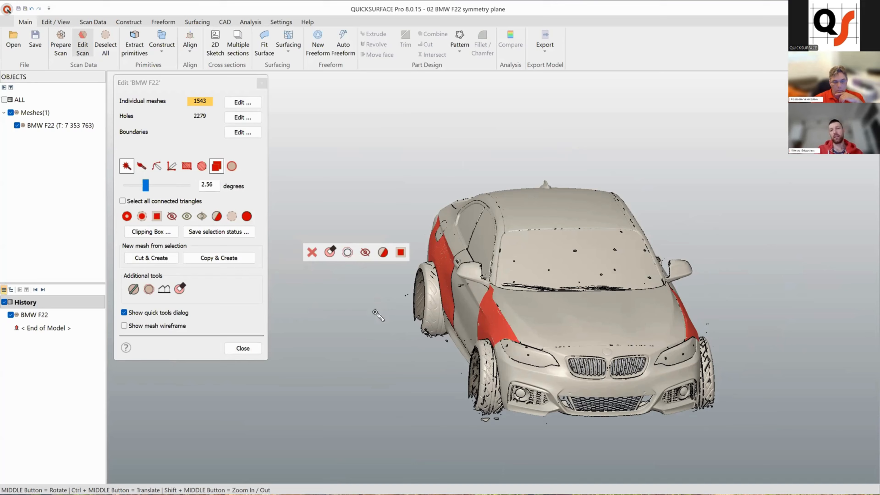
scroll(357, 273, "up", 3)
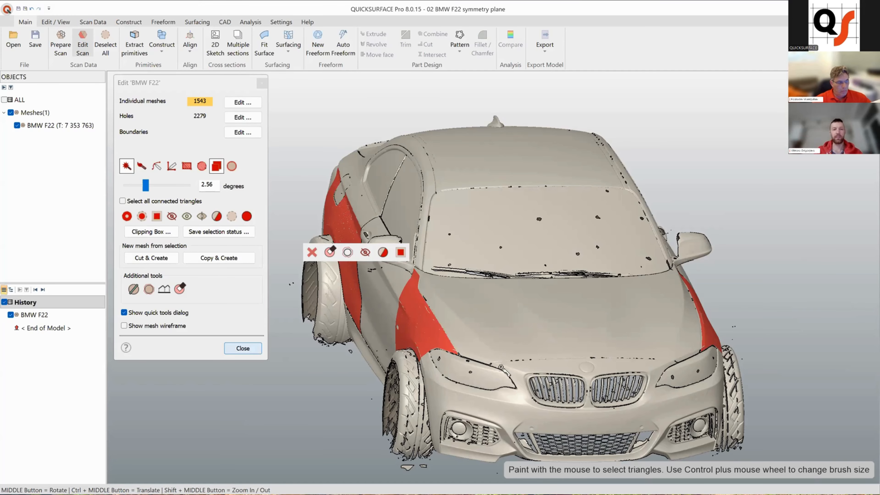
middle_click_drag(531, 307, 609, 186)
scroll(325, 314, "down", 3)
scroll(325, 314, "up", 3)
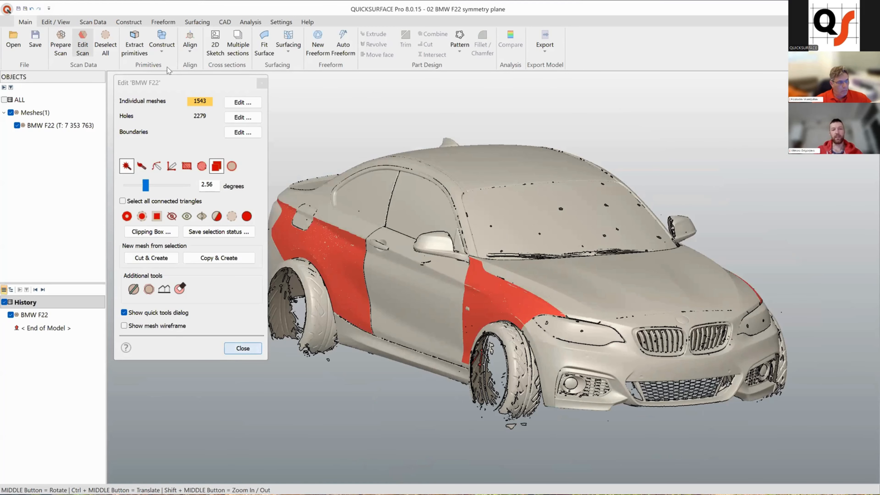
left_click(162, 50)
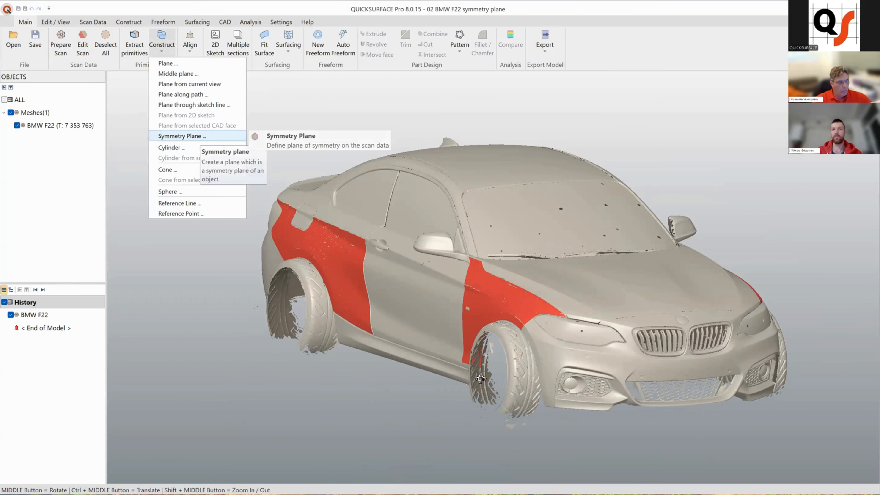
left_click(196, 136)
left_click(189, 136)
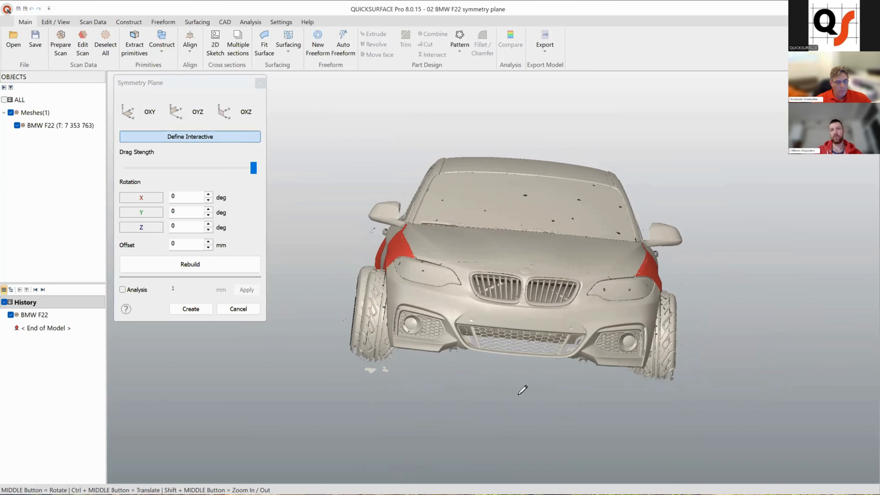
left_click_drag(532, 139, 519, 398)
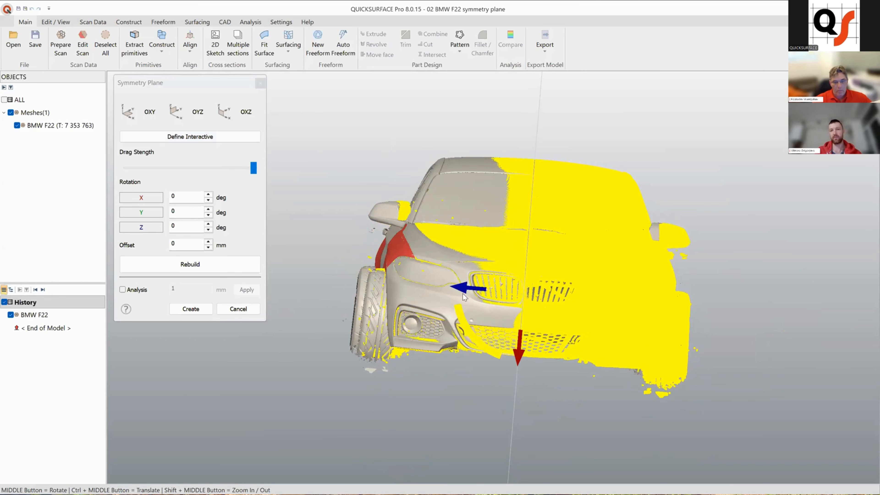
Step: Rebuild the symmetry plane using only the selected fender and rear panel triangles, and analyse the deviation with a 1 mm tolerance
middle_click_drag(456, 293, 429, 308)
middle_click_drag(526, 318, 412, 274)
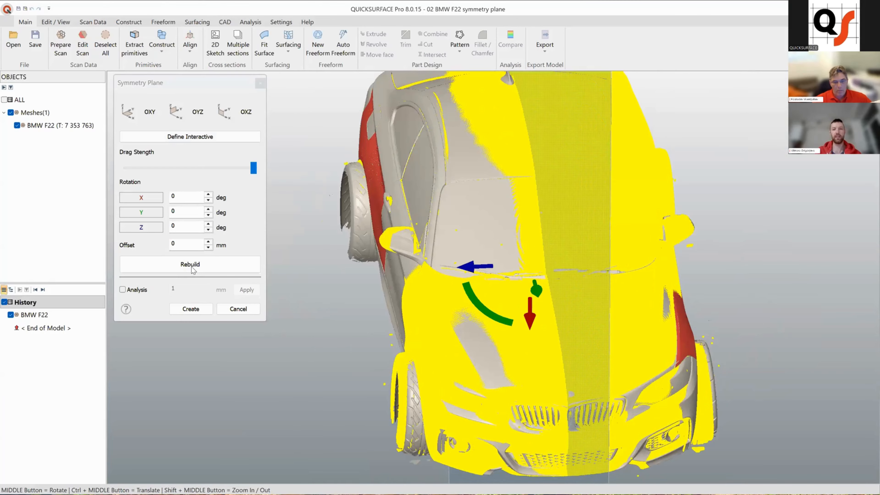
left_click(192, 266)
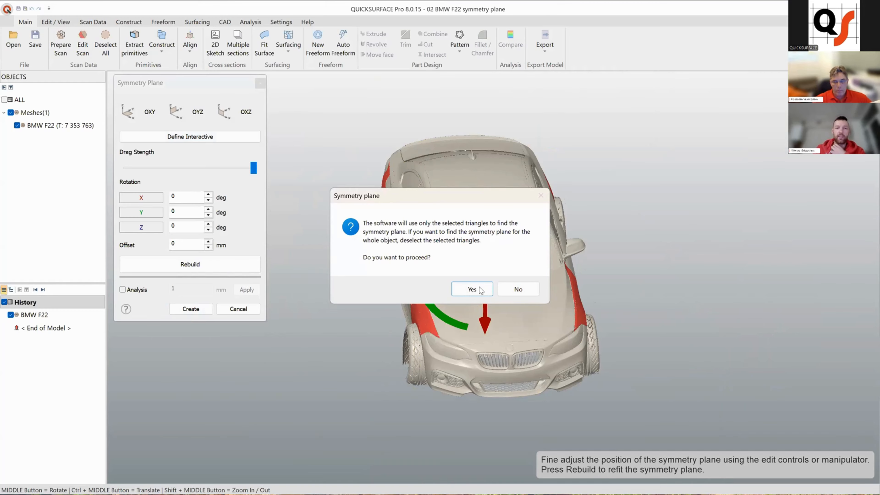
left_click(513, 294)
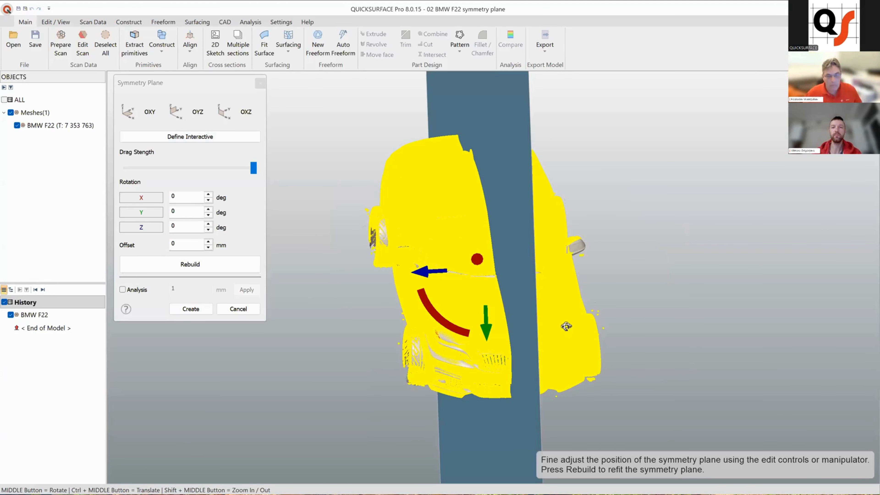
middle_click_drag(561, 264, 555, 242)
scroll(597, 234, "up", 3)
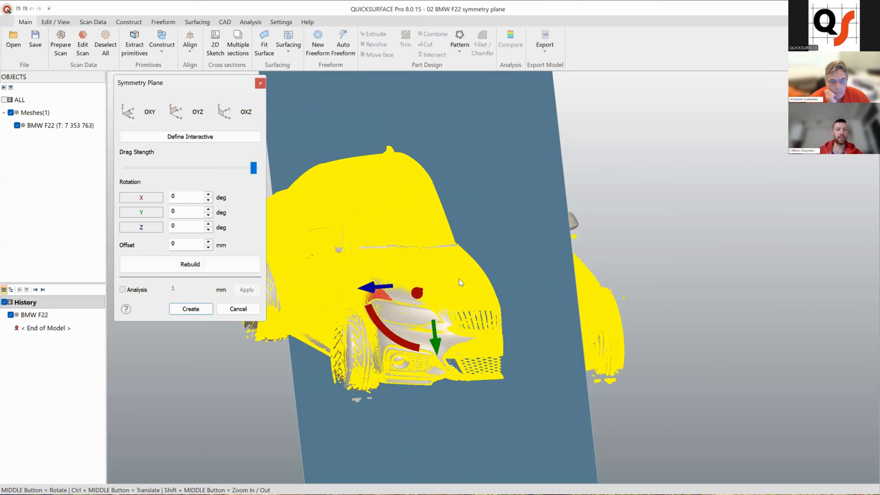
left_click(122, 290)
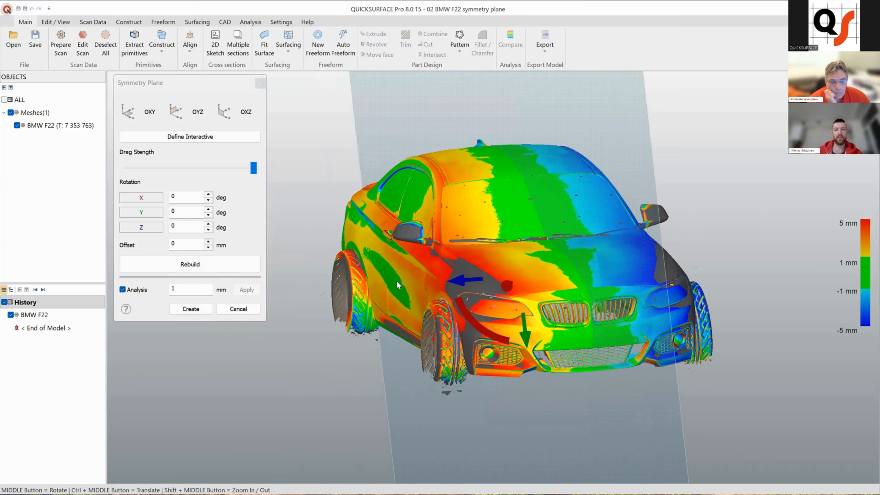
Step: Examine the deviation colours on both sides and the front of the car, and create the symmetry plane
middle_click_drag(397, 285, 366, 250)
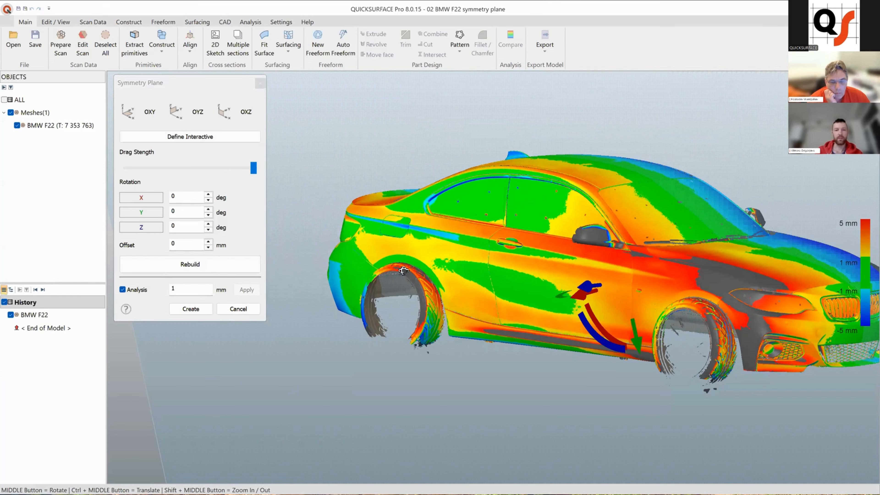
middle_click_drag(525, 284, 430, 271)
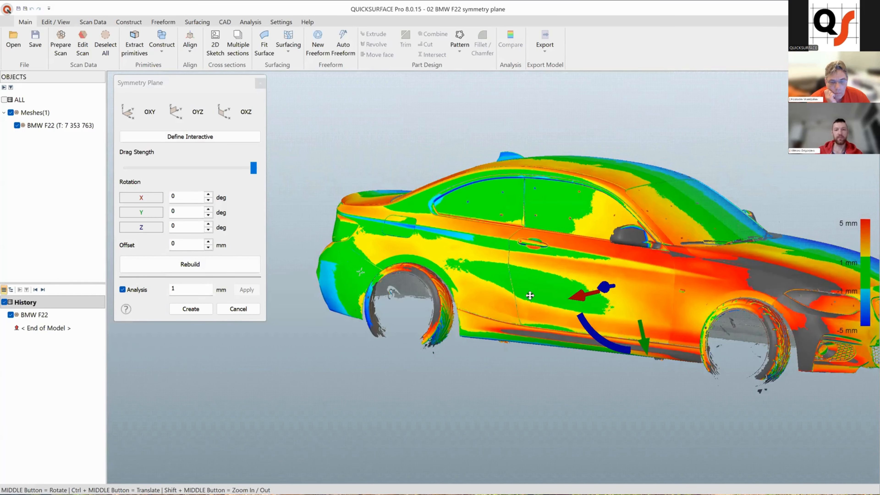
middle_click_drag(530, 295, 387, 291)
middle_click_drag(611, 271, 634, 290)
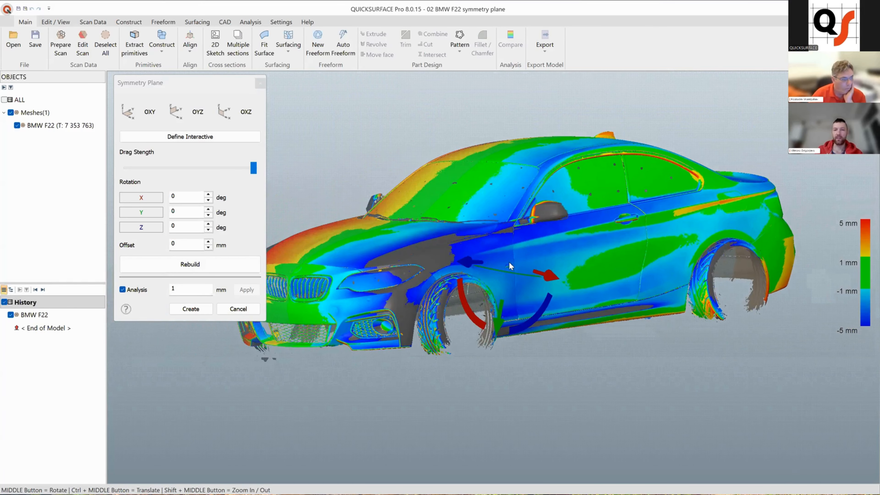
middle_click_drag(508, 261, 492, 292)
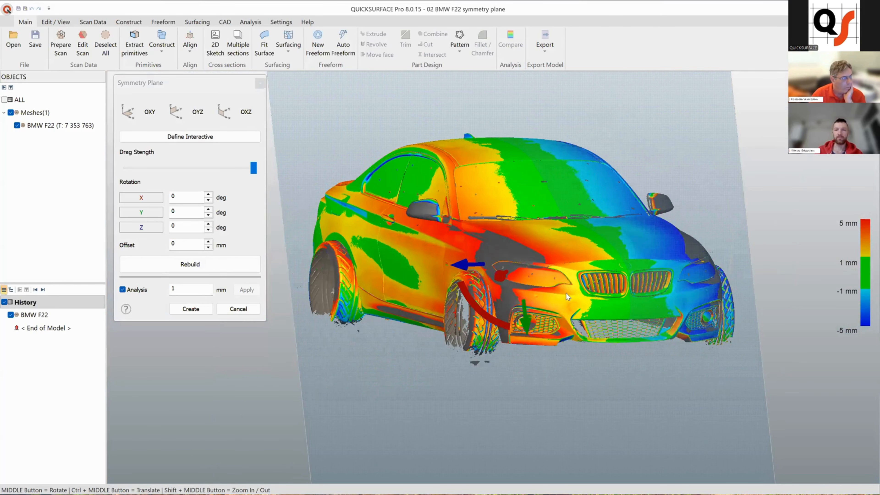
middle_click_drag(566, 292, 481, 297)
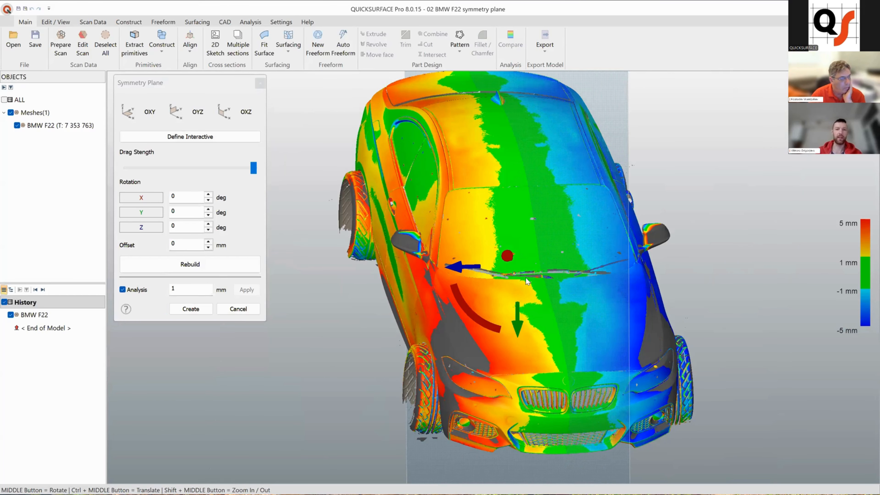
middle_click_drag(564, 335, 251, 313)
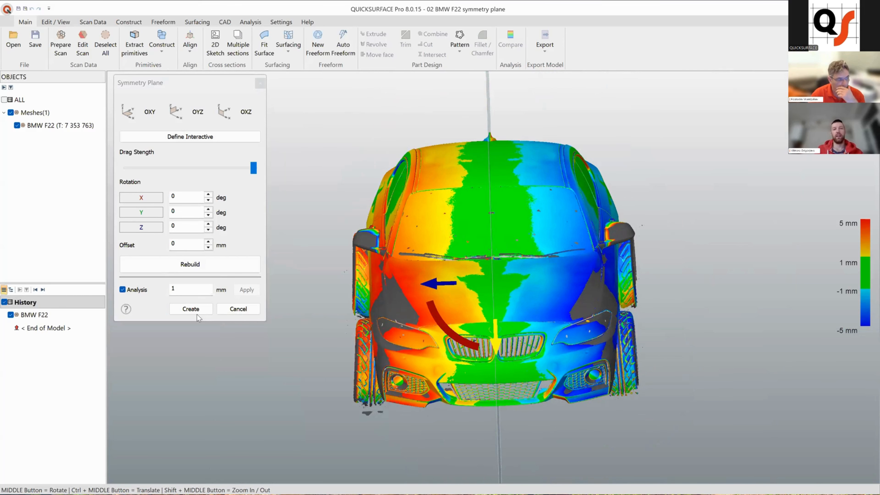
left_click(190, 309)
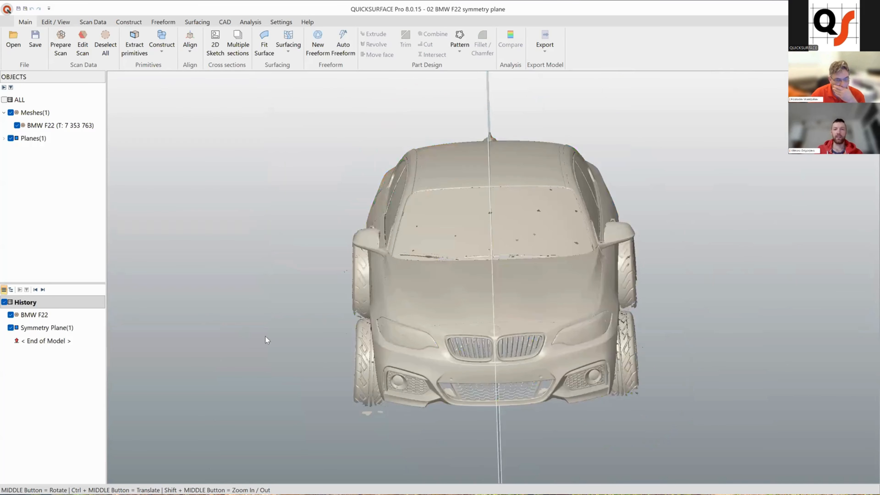
Step: Edit the car scan with the planes hidden and select the side skirts on both sides at 2.56 degrees
middle_click_drag(263, 250, 289, 258)
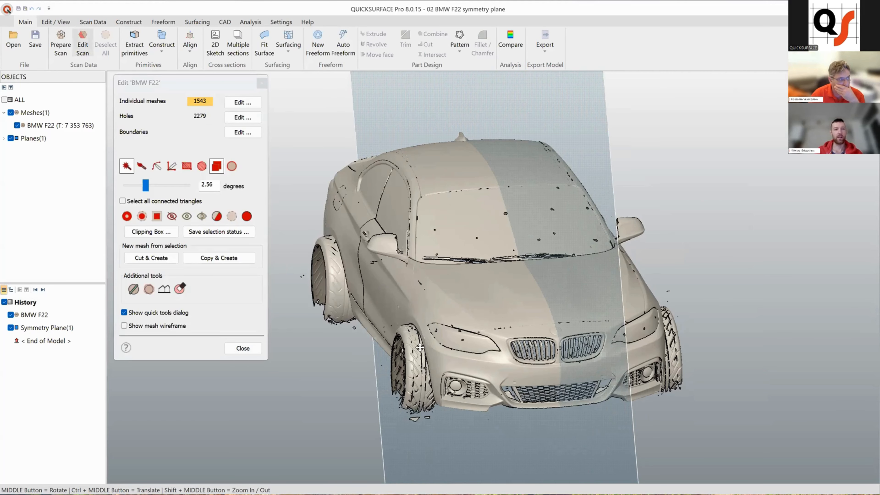
middle_click_drag(420, 347, 465, 304)
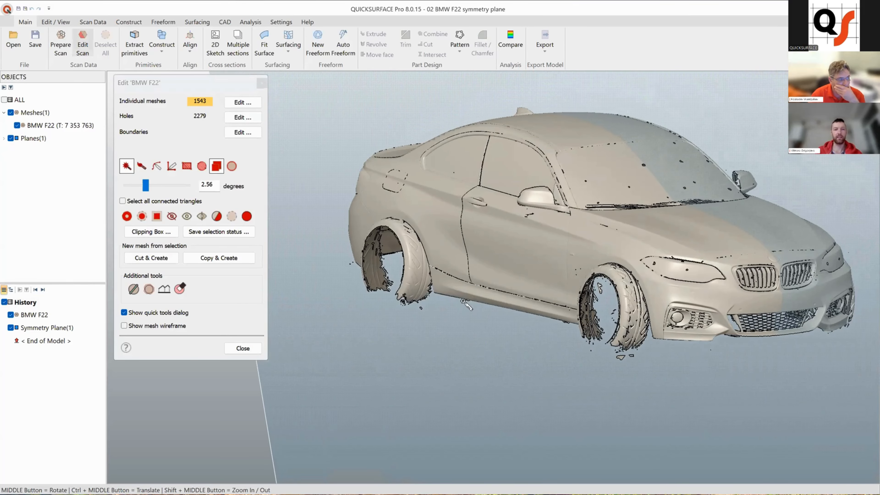
left_click(11, 138)
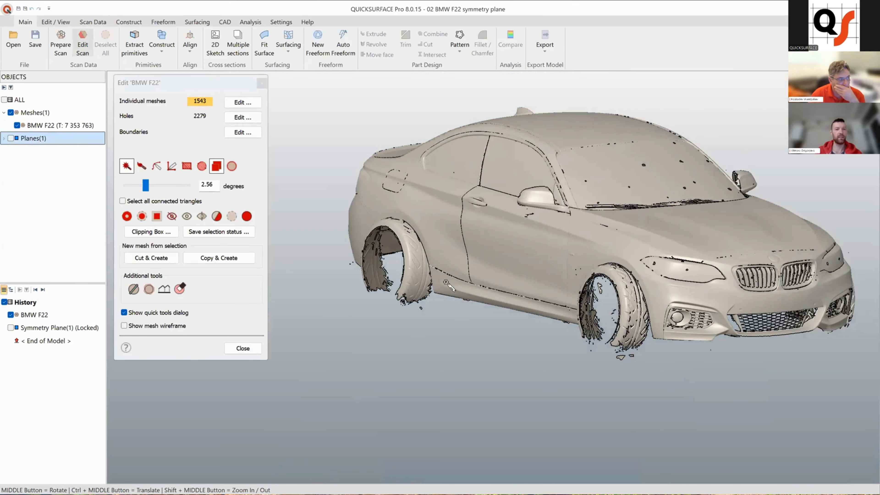
left_click(446, 281)
middle_click_drag(604, 308, 646, 271)
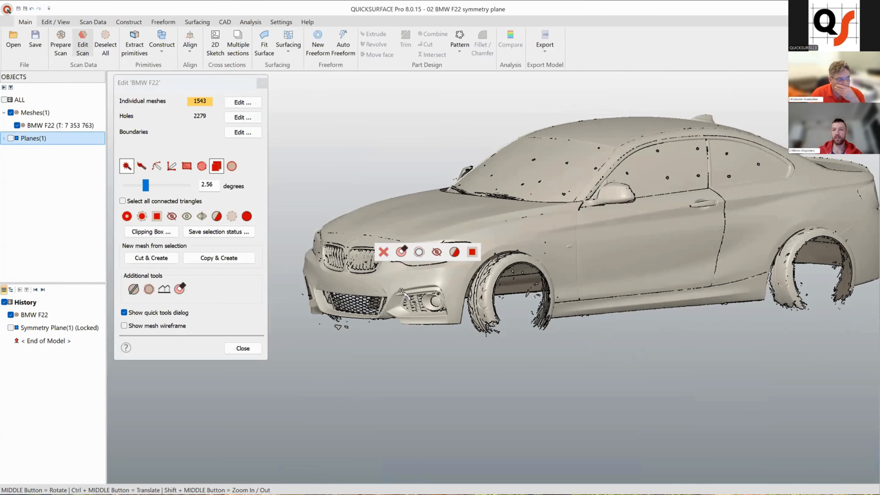
left_click(558, 301)
middle_click_drag(684, 304, 416, 291)
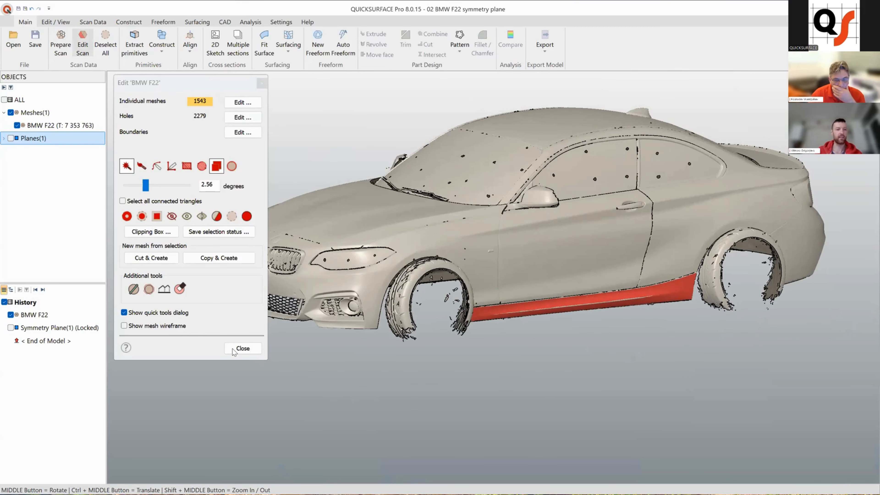
left_click(242, 348)
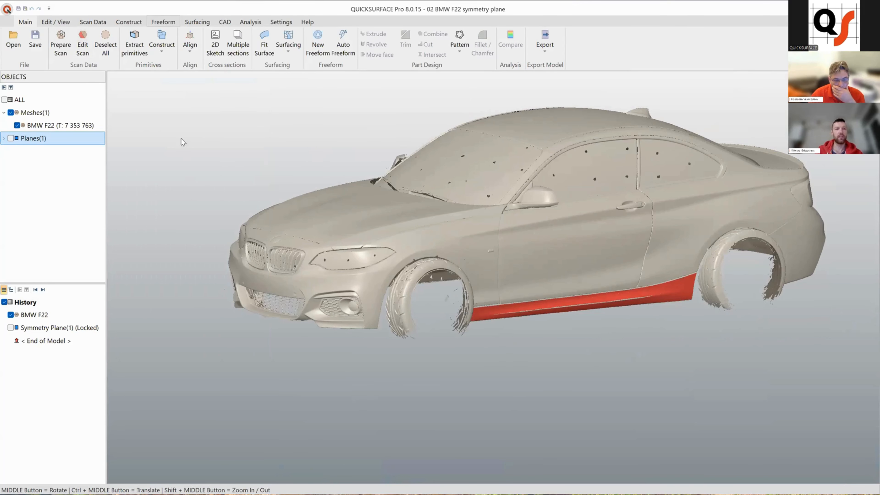
Step: Interactively define another symmetry plane down the middle of the car and rebuild it from only the selected side skirts
left_click(161, 44)
left_click(182, 136)
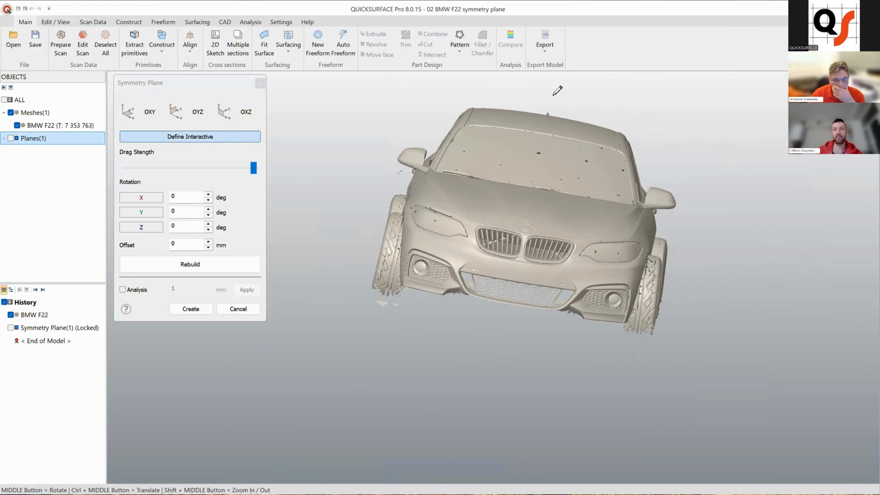
left_click_drag(534, 336, 352, 369)
left_click(201, 266)
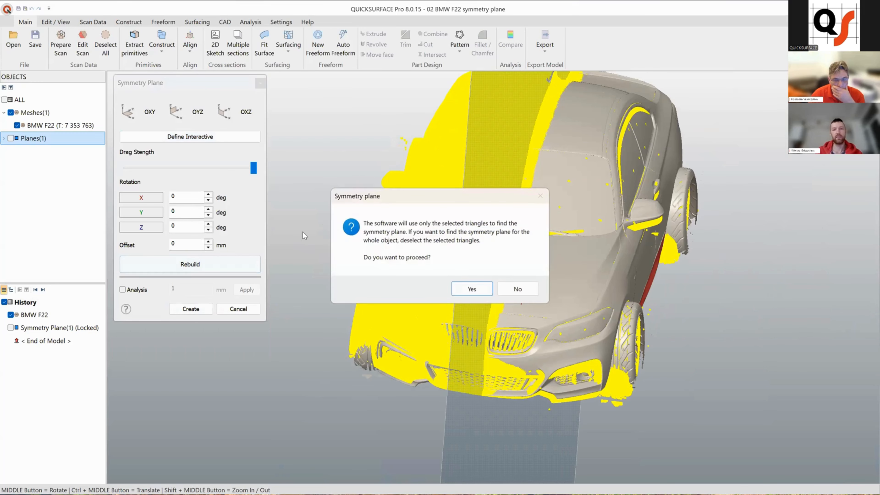
key("Return")
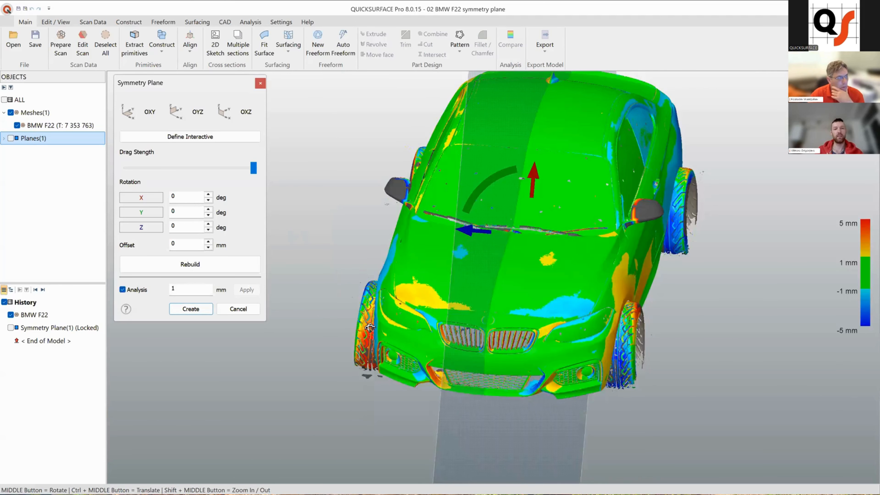
Step: Check the new plane's symmetry deviation at 1 mm tolerance, create the plane, and list both symmetry planes with their visibility on
middle_click_drag(418, 264, 407, 234)
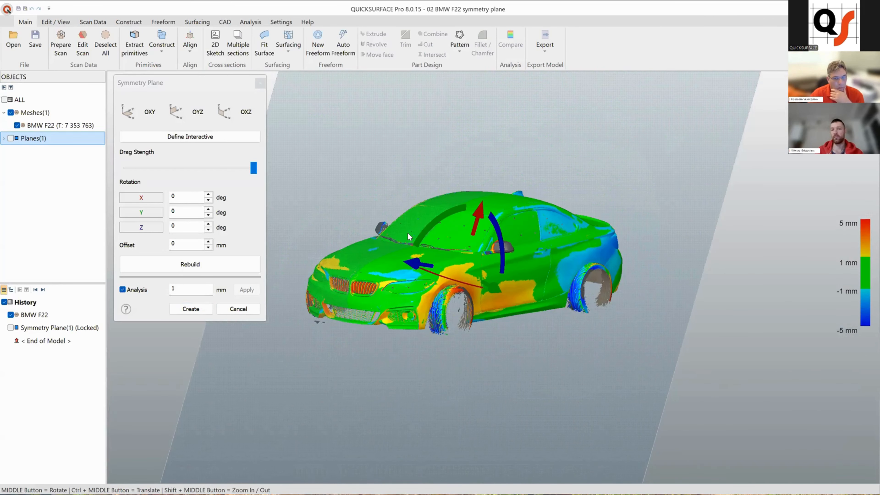
scroll(409, 237, "up", 2)
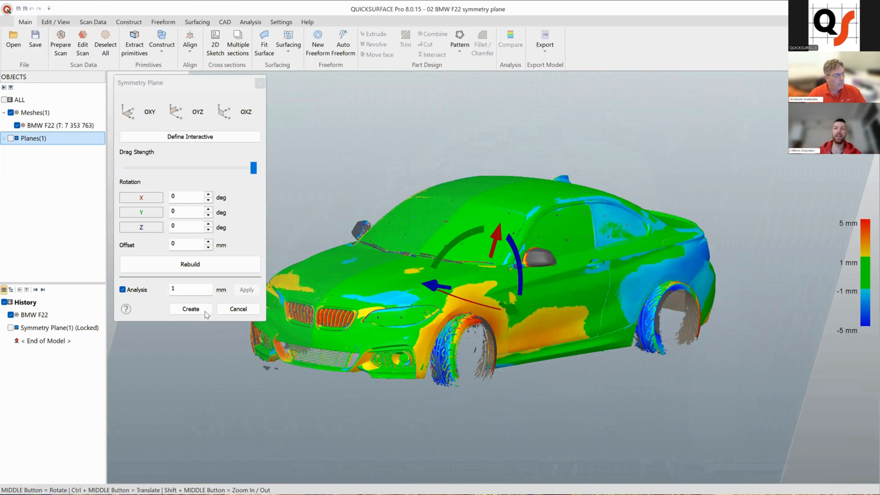
middle_click_drag(227, 317, 254, 246)
key("Return")
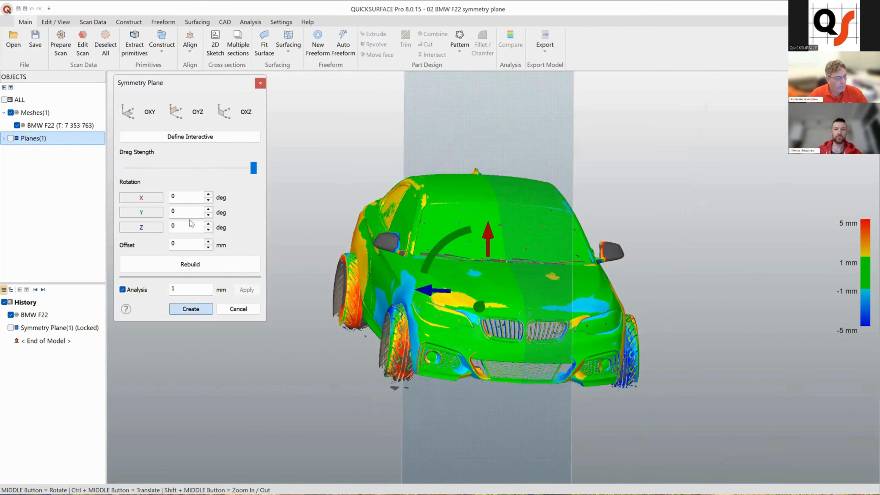
left_click(4, 139)
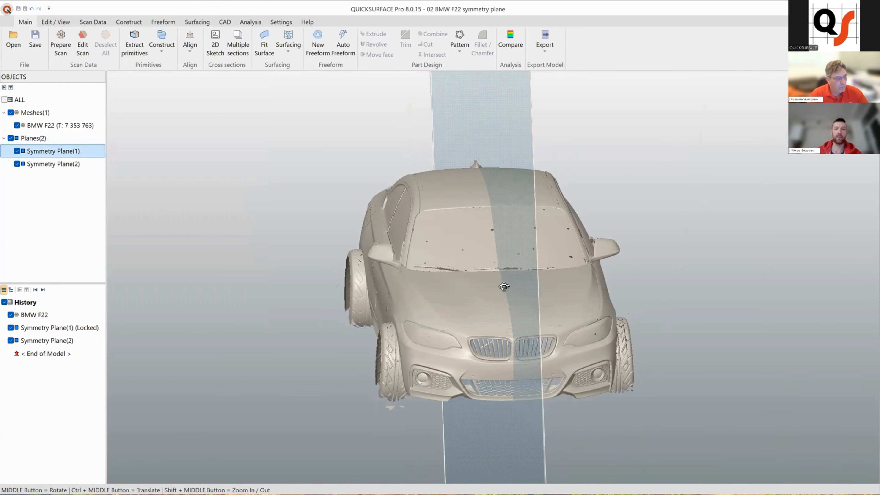
Step: Examine the two symmetry planes against each other from the front and the side of the car
middle_click_drag(507, 286, 526, 288)
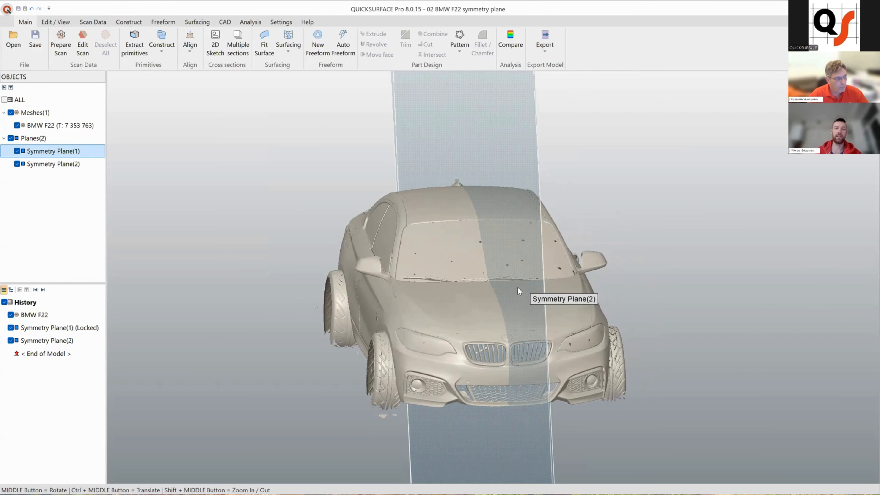
middle_click_drag(437, 255, 580, 236)
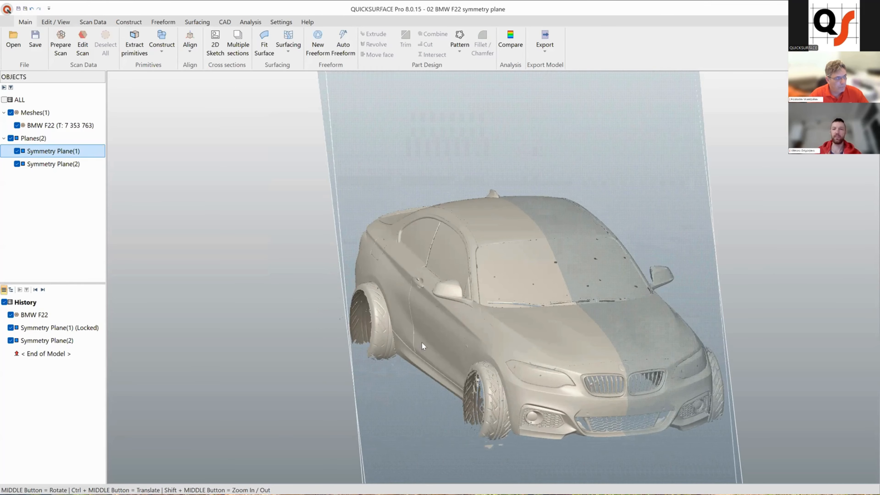
scroll(465, 324, "down", 4)
scroll(465, 326, "up", 3)
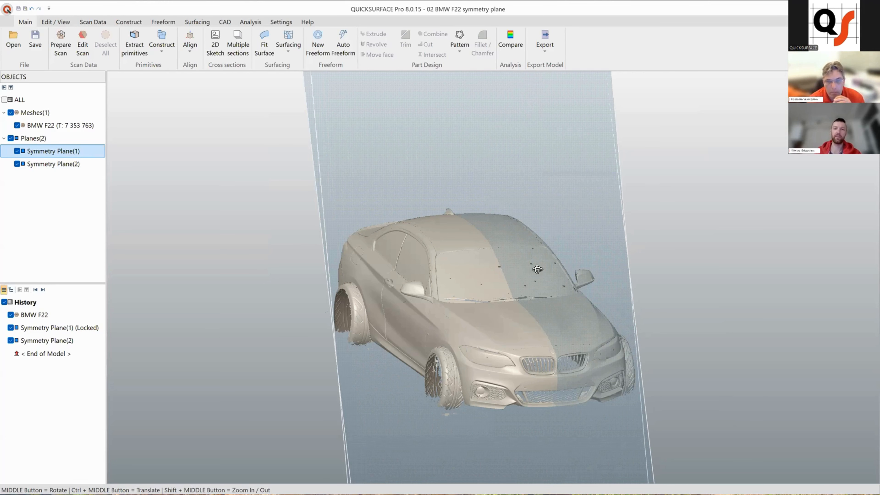
middle_click_drag(574, 282, 610, 305)
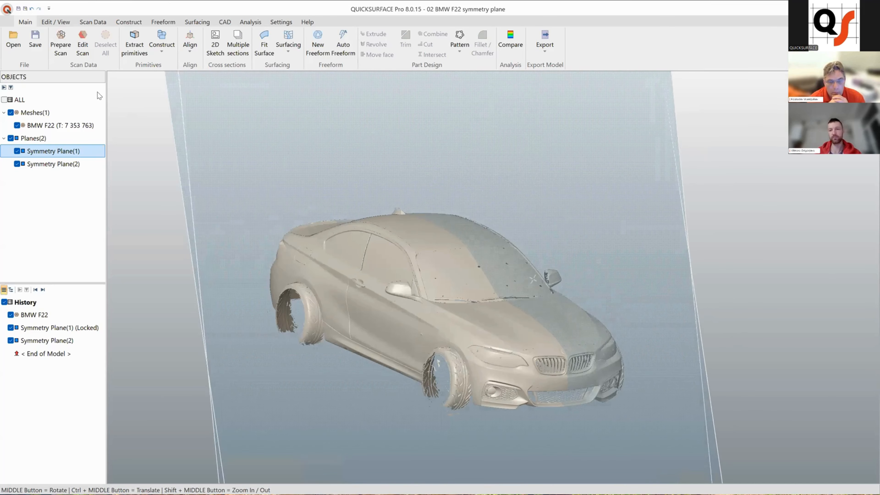
Step: Open the recent project "03 Complex4 draft" without saving the changes to the BMW F22 symmetry plane file
left_click(9, 9)
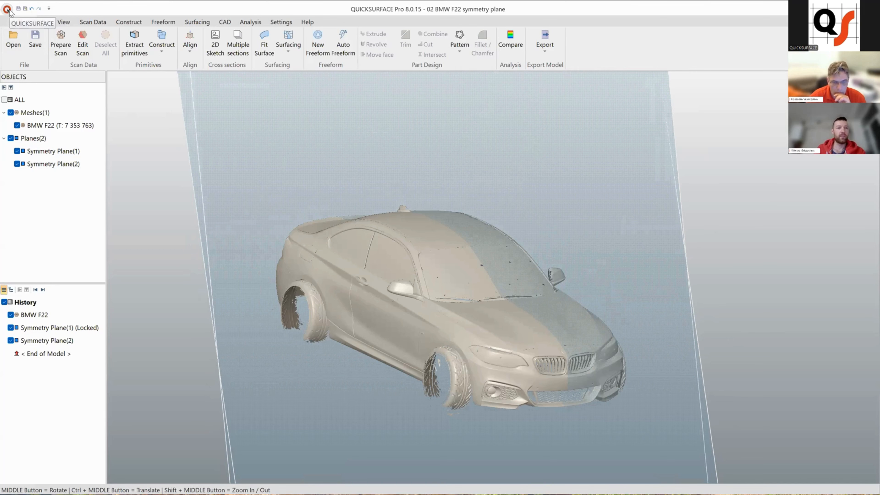
left_click(7, 9)
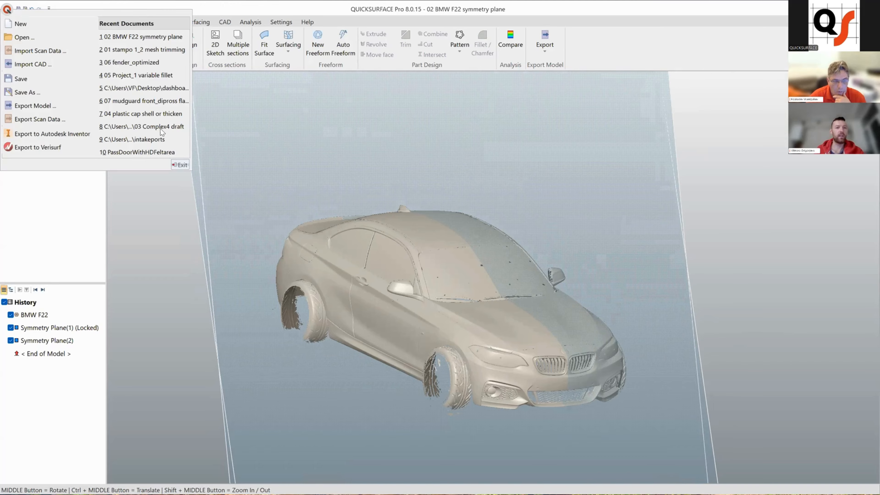
left_click(142, 126)
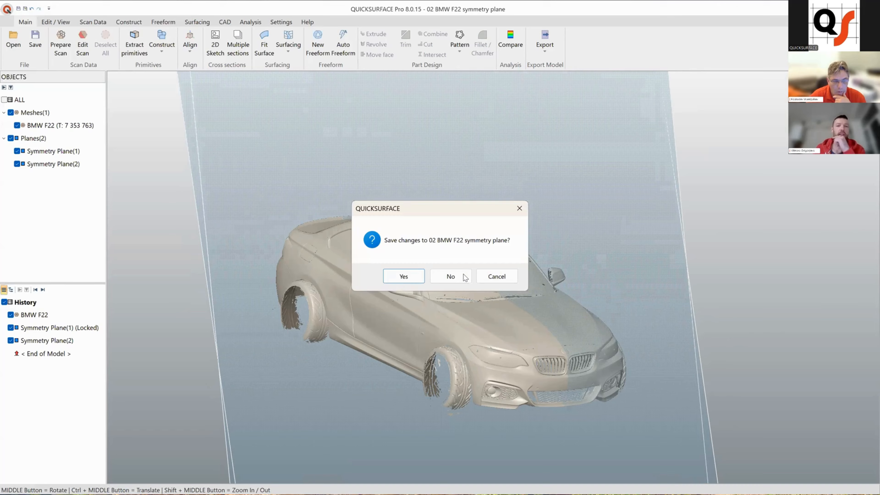
left_click(470, 281)
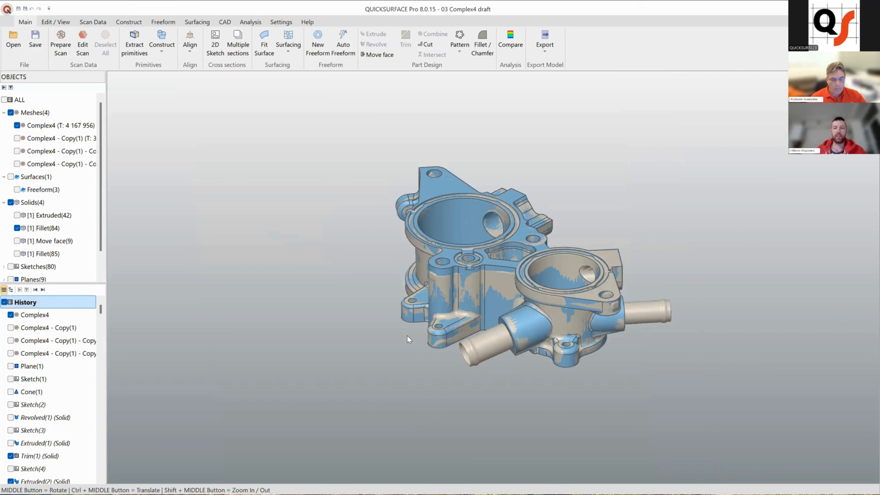
Step: Hide the Fillet(84) solid and inspect the scan's side walls around the triangular corner boss
middle_click_drag(473, 316, 412, 328, "ctrl")
middle_click_drag(259, 276, 241, 231)
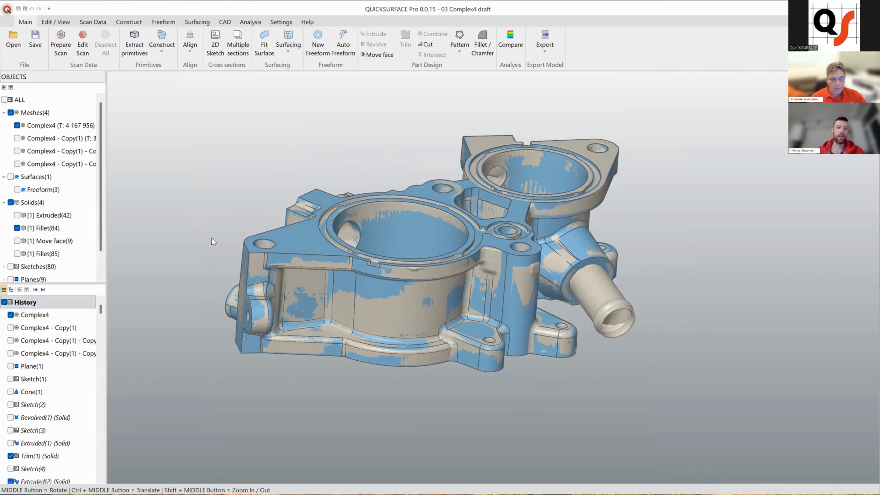
left_click(17, 228)
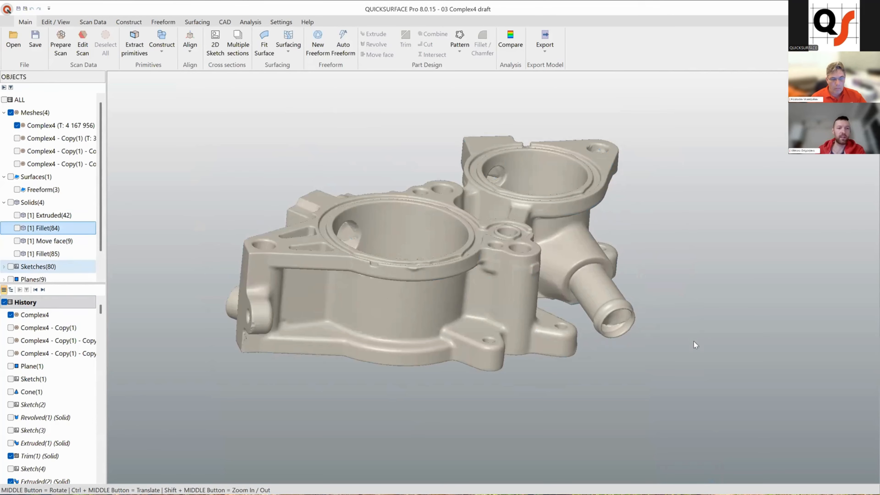
middle_click_drag(428, 279, 381, 283)
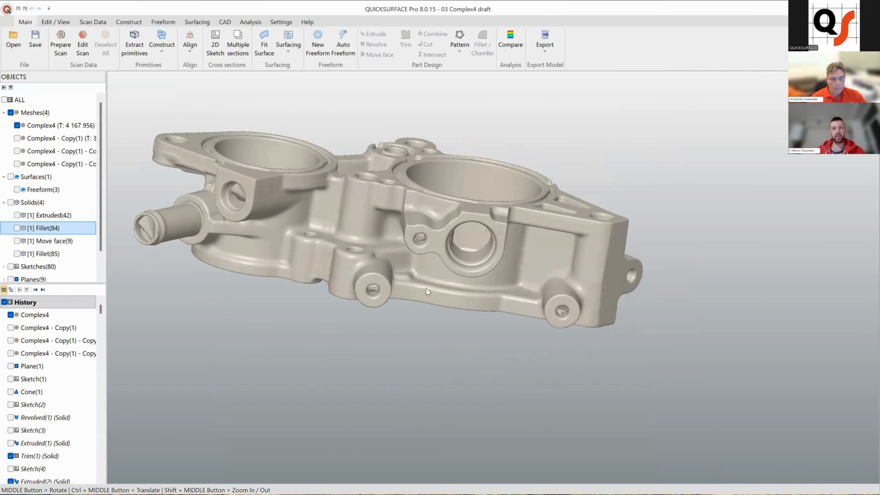
scroll(427, 287, "up", 5)
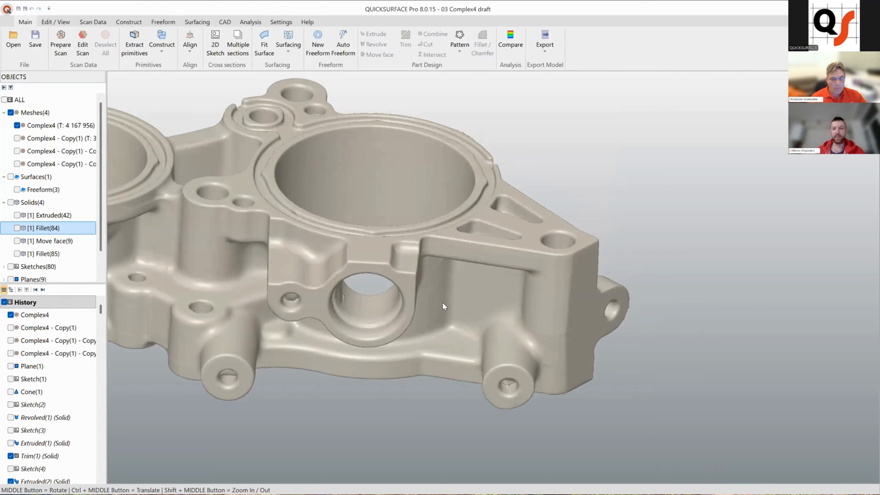
scroll(434, 285, "up", 4)
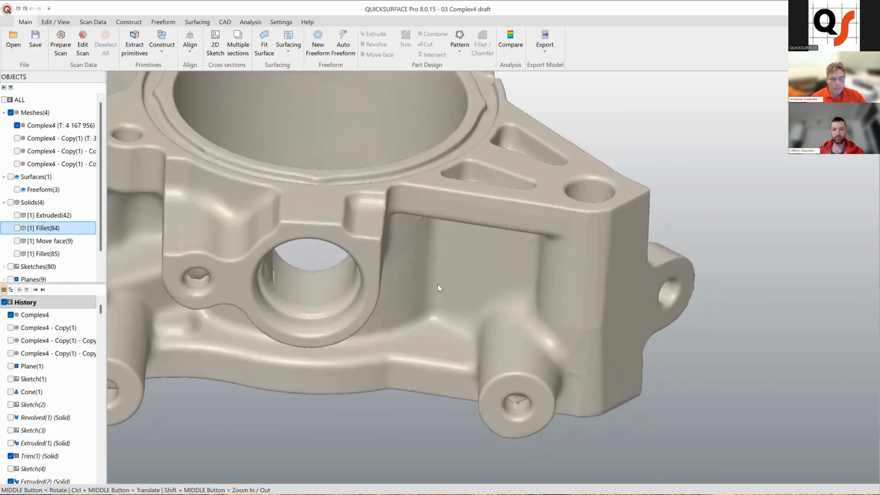
Step: Create a 2D sketch for an extruded surface parallel to OXY at an offset of about 31.26 mm through the corner boss
left_click(214, 48)
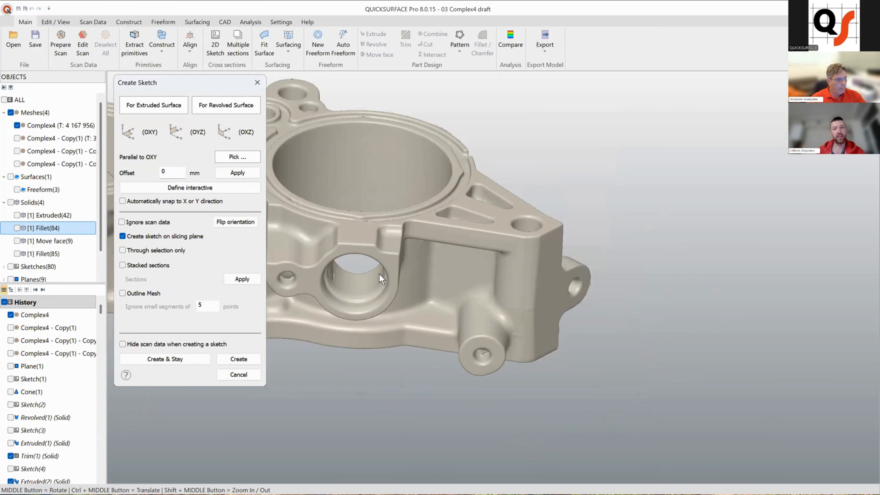
scroll(493, 299, "down", 3)
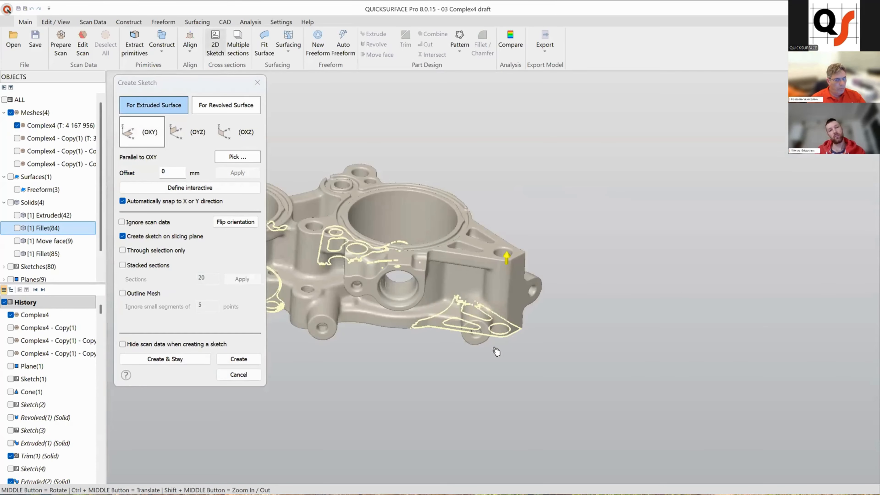
scroll(500, 324, "up", 3)
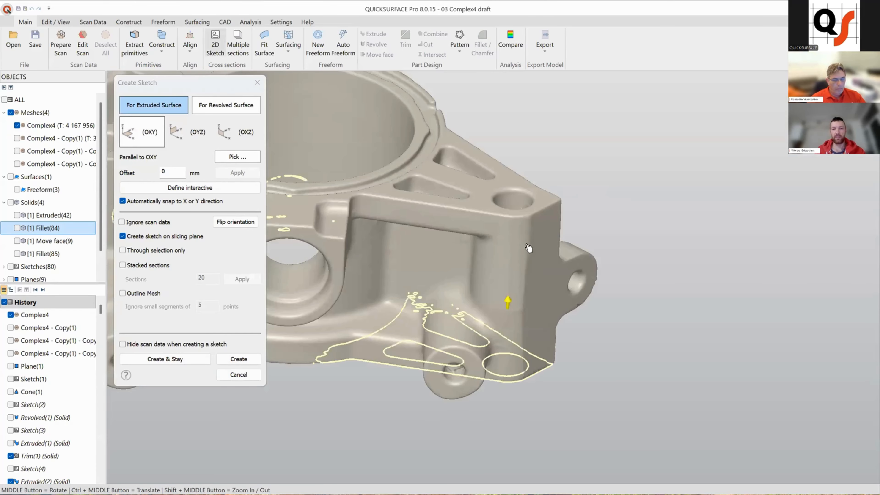
scroll(467, 316, "up", 2)
left_click_drag(527, 294, 504, 222)
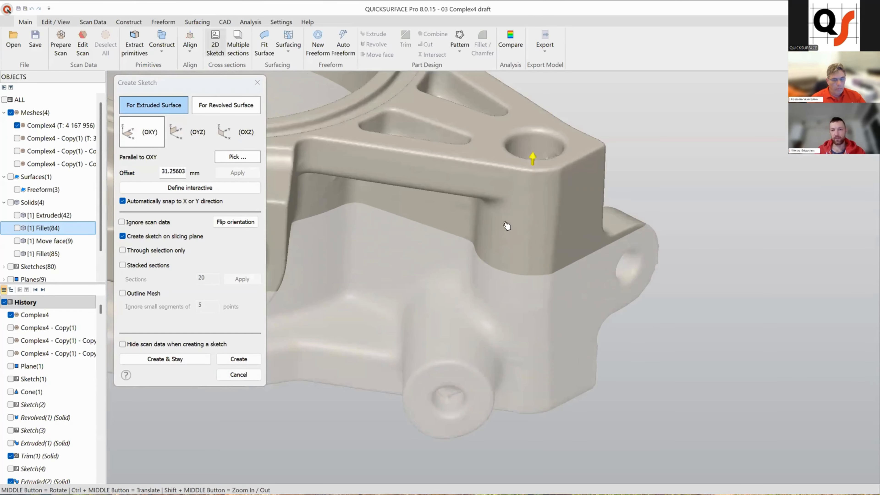
middle_click_drag(504, 221, 512, 184)
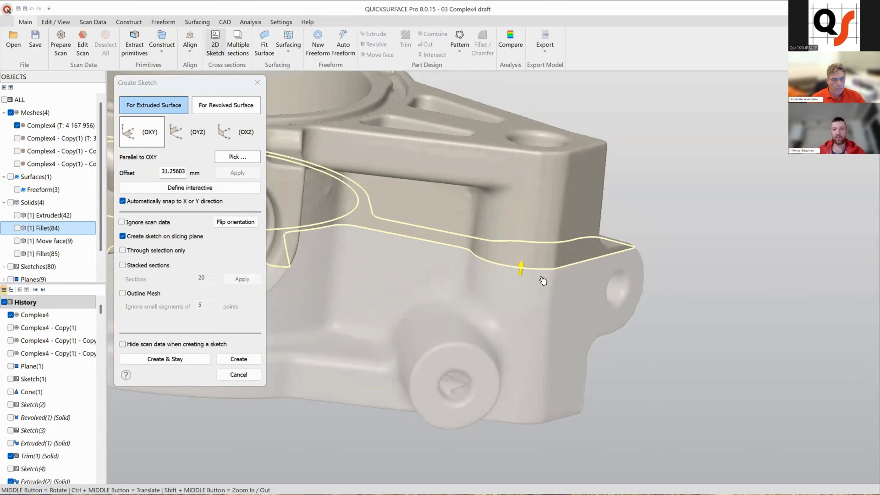
left_click(246, 361)
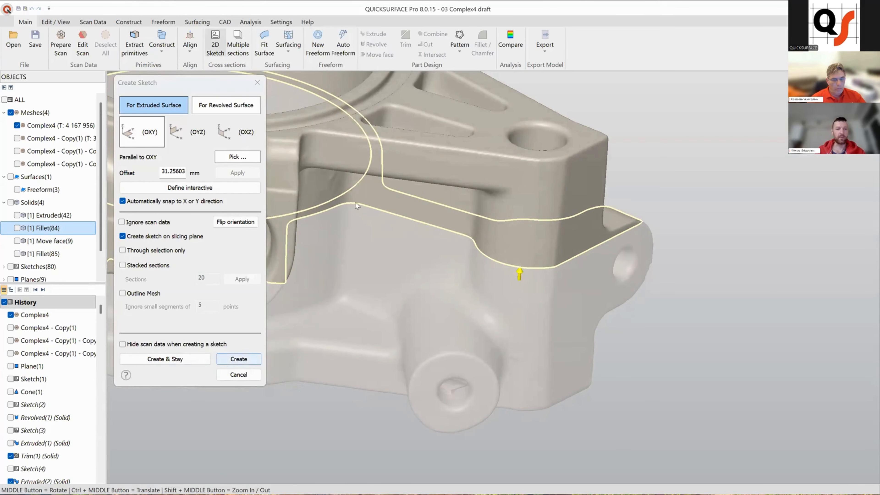
Step: Extrude a circle fitted to the corner boss's outline about 23.21 mm as a new solid, with deviation analysis at 0.05 mm
scroll(329, 198, "up", 6)
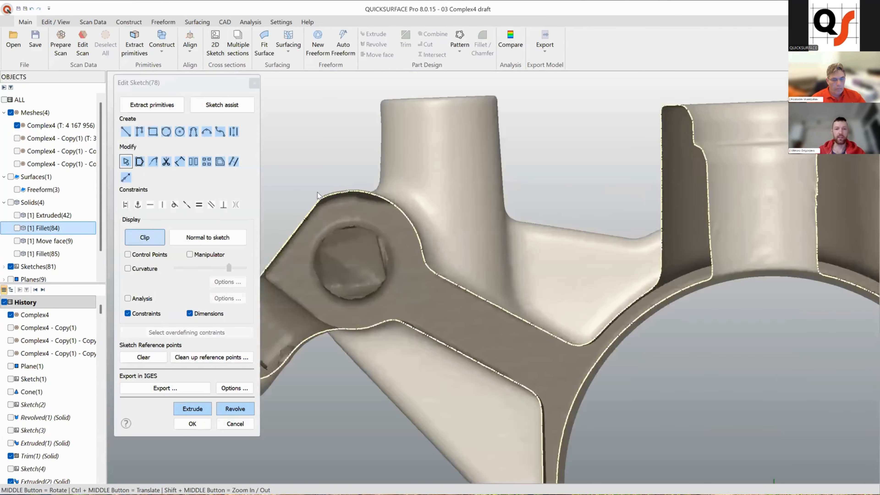
mouse_move(505, 263)
left_mouse_down()
mouse_move(448, 244)
mouse_move(462, 234)
left_mouse_up()
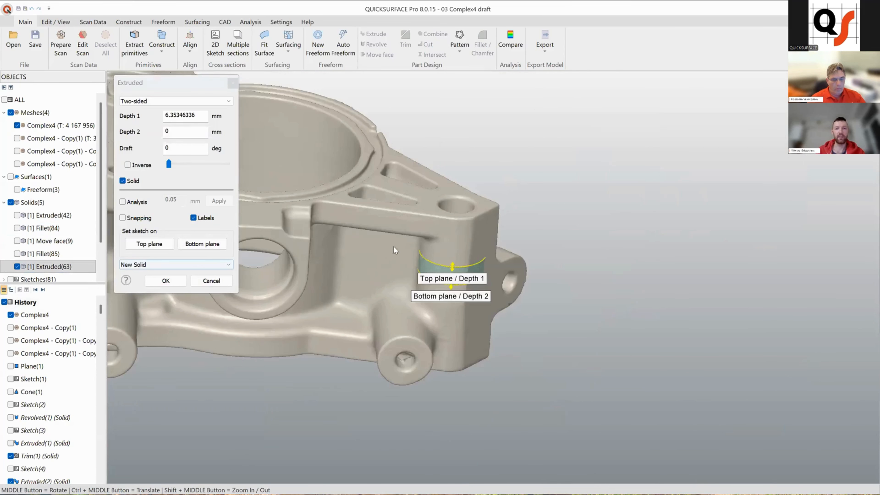
scroll(394, 246, "up", 3)
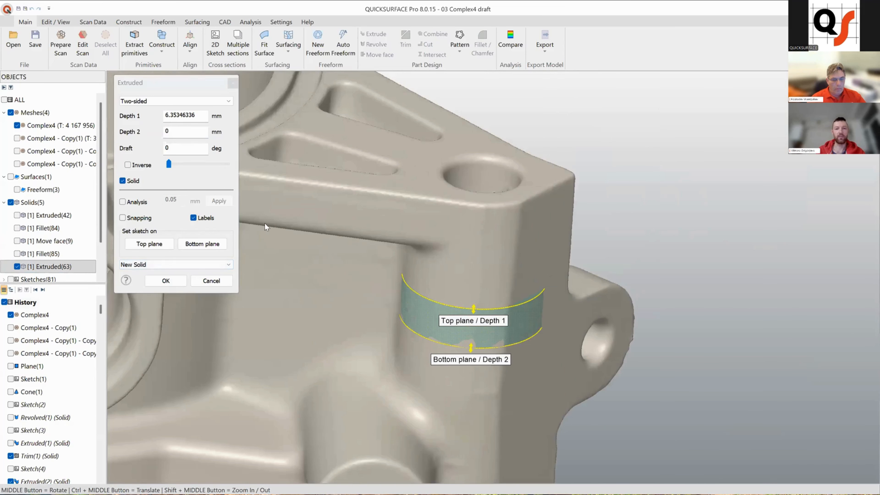
left_click(123, 202)
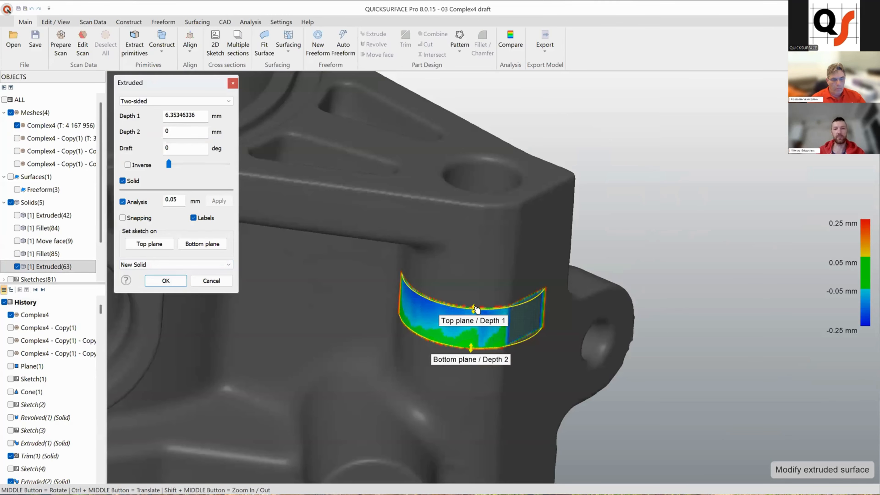
left_click_drag(476, 308, 481, 146)
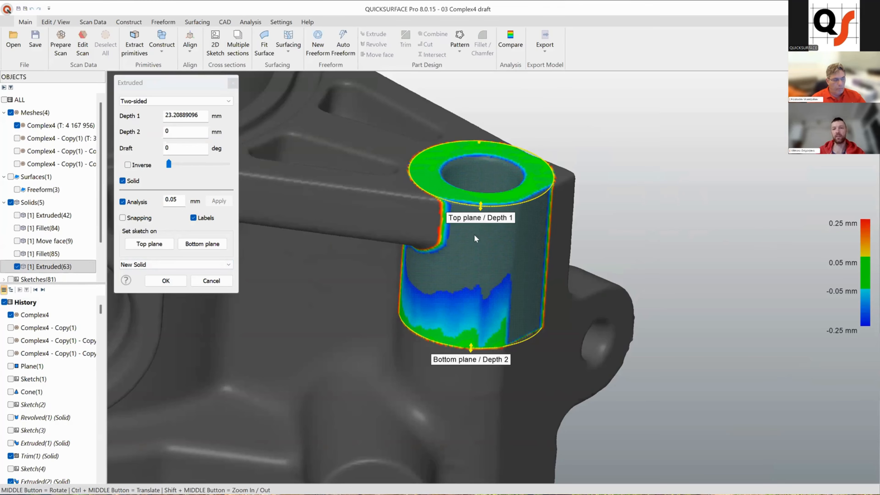
Step: Adjust the boss extrusion's draft to 1.5 degrees to match the scan
scroll(479, 229, "down", 5)
scroll(487, 256, "up", 4)
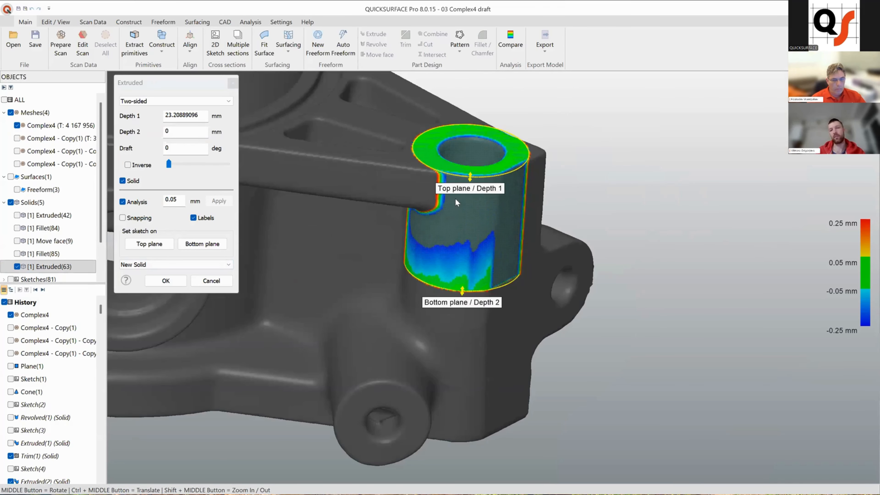
left_click(174, 168)
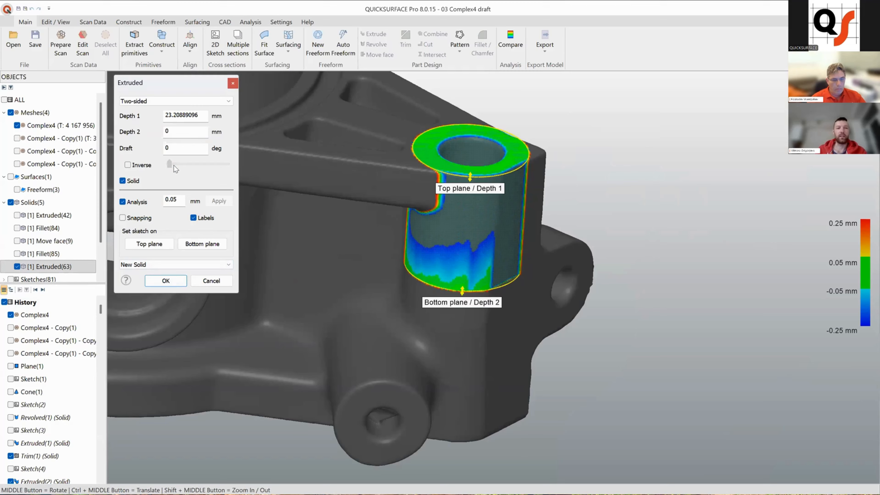
left_click(173, 165)
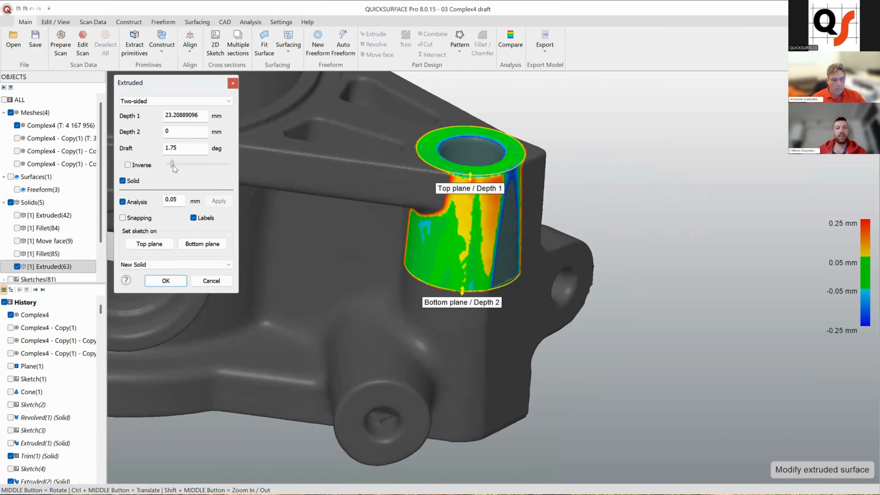
left_click_drag(173, 165, 172, 165)
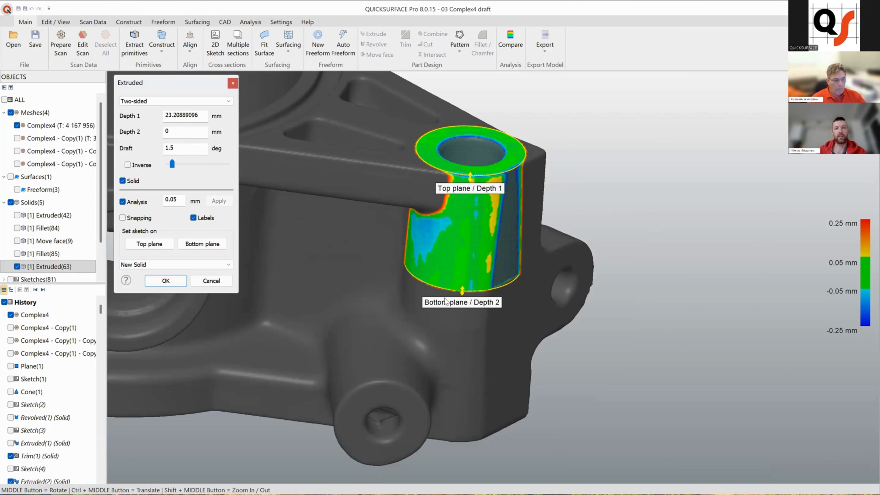
Step: Extend the boss extrusion downward to a Depth 2 of about 8.22 mm and create the solid
scroll(430, 252, "up", 3)
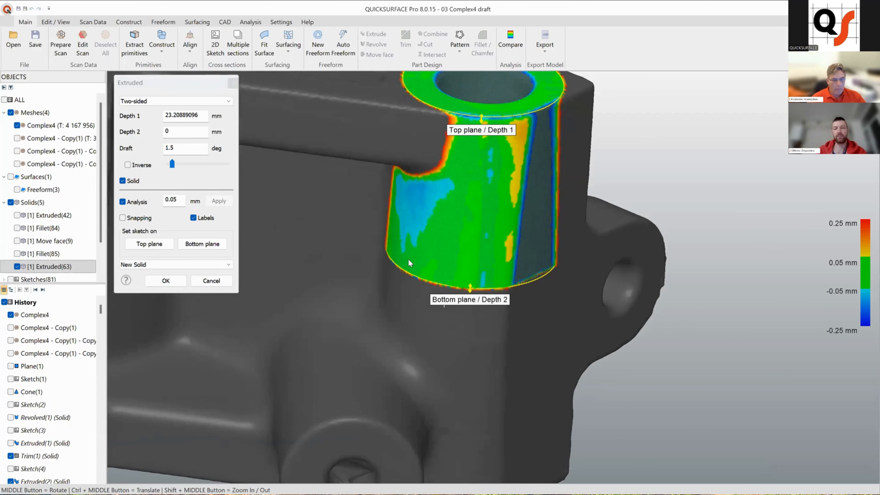
middle_click_drag(408, 258, 468, 310)
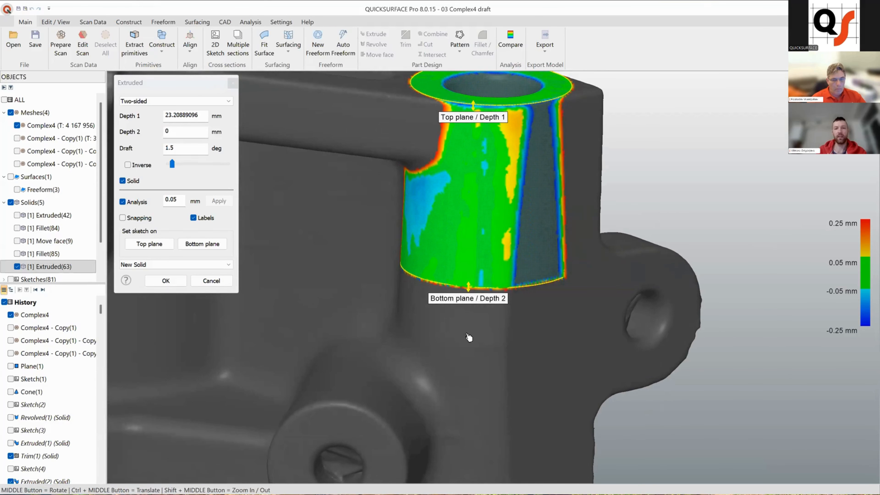
left_click_drag(469, 343, 484, 323)
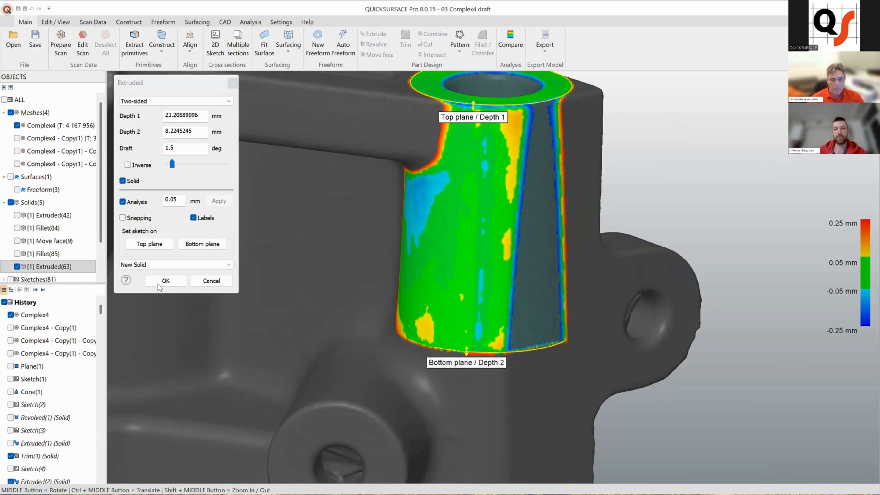
left_click(165, 281)
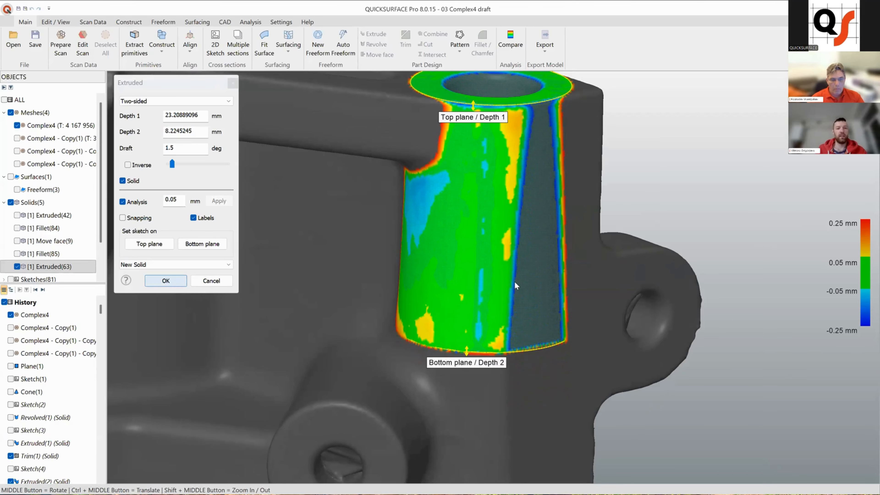
Step: Create a 2D sketch for an extruded surface on the bottom face of the drafted boss solid
scroll(449, 314, "down", 6)
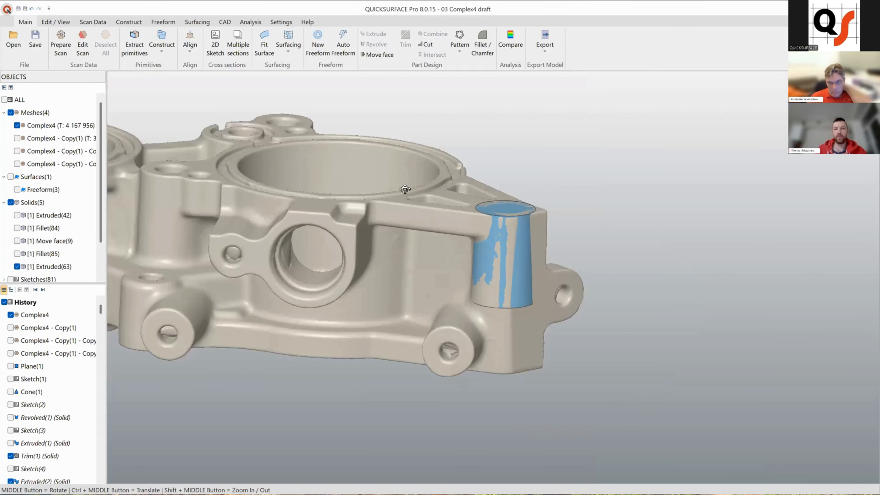
scroll(454, 312, "up", 5)
middle_click_drag(461, 279, 512, 280)
left_click(511, 288)
left_click(512, 277)
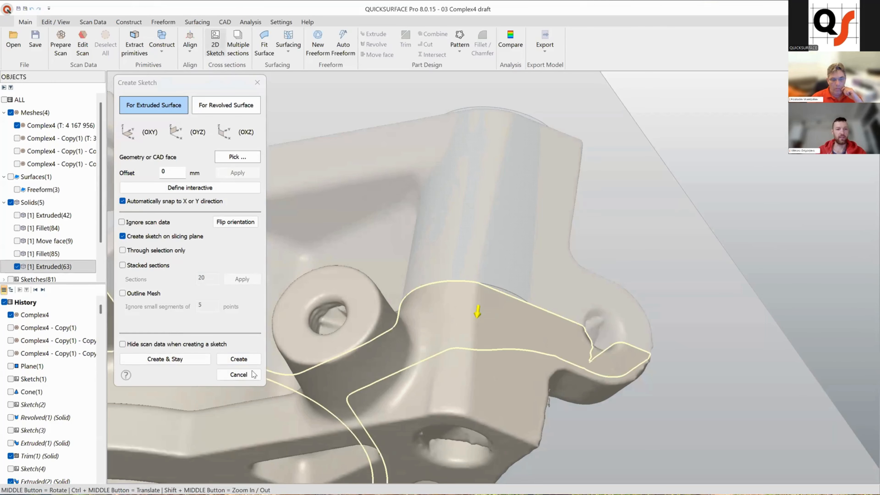
left_click(252, 359)
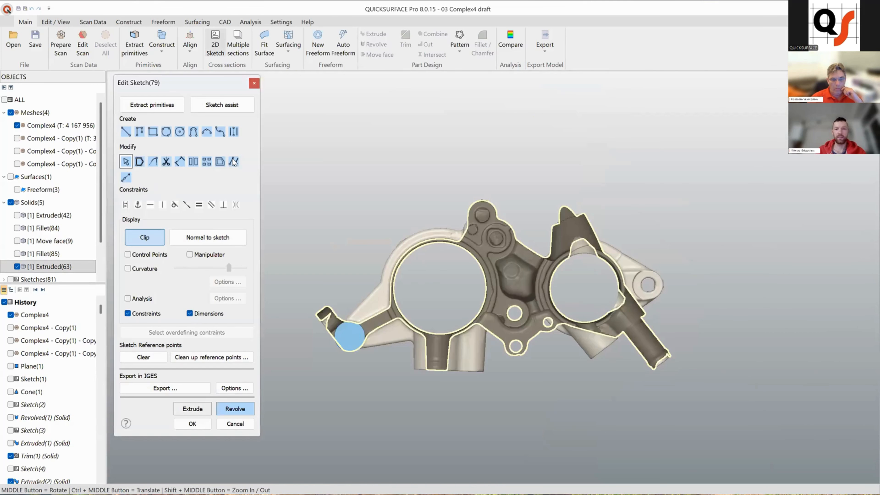
Step: Project the circular edge of the boss solid's bottom face into the sketch
scroll(430, 271, "up", 3)
key("p")
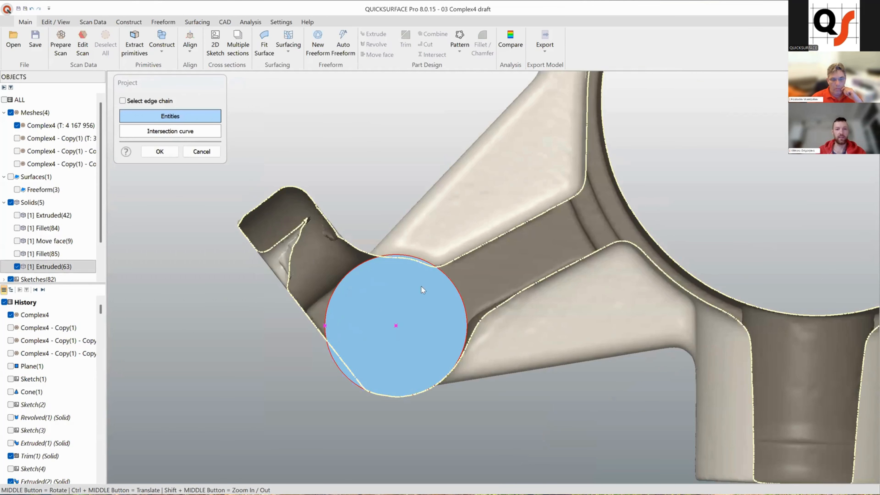
left_click(420, 286)
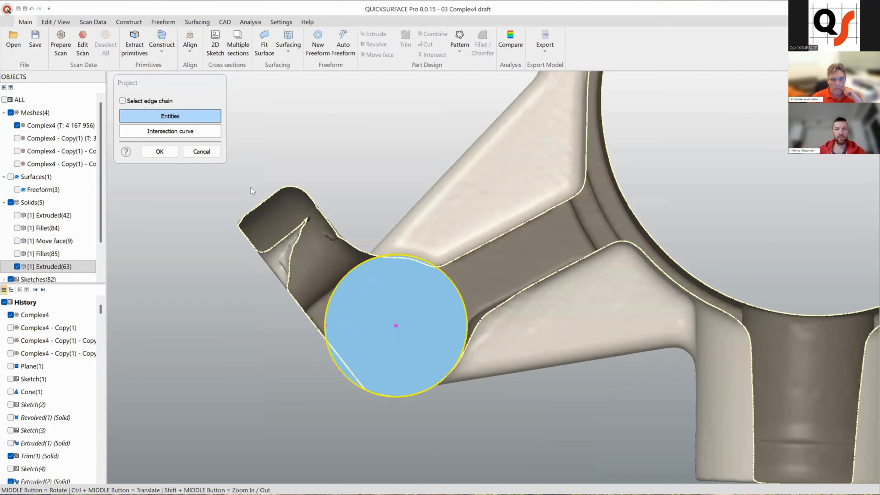
left_click(159, 151)
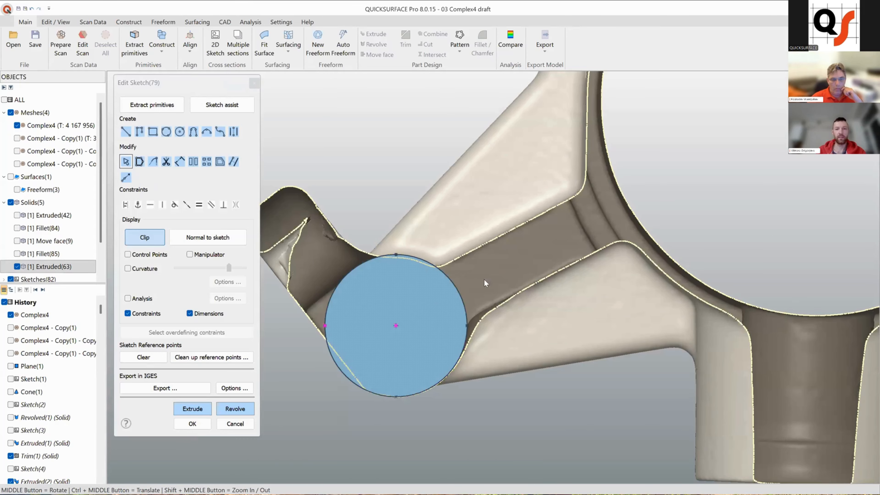
Step: Extrude the projected circle downward past the casting's lower edge to a Depth 1 of about 29.52 mm
left_click(193, 408)
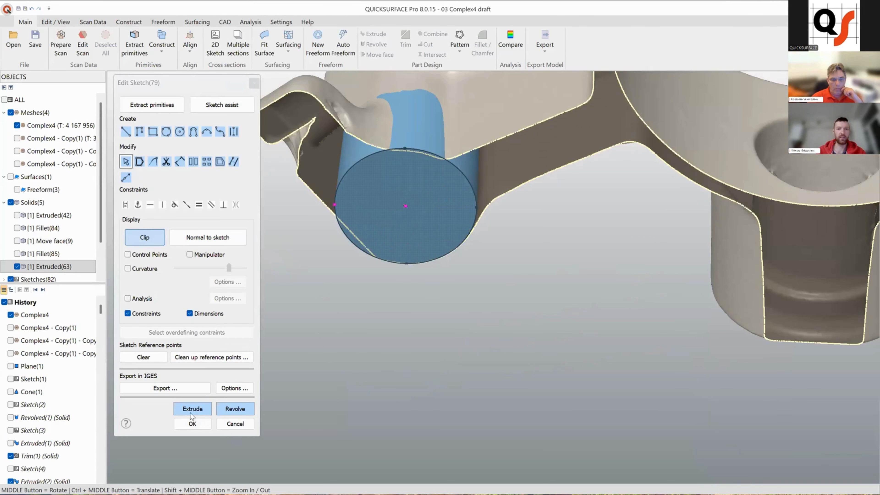
middle_click_drag(431, 280, 450, 312)
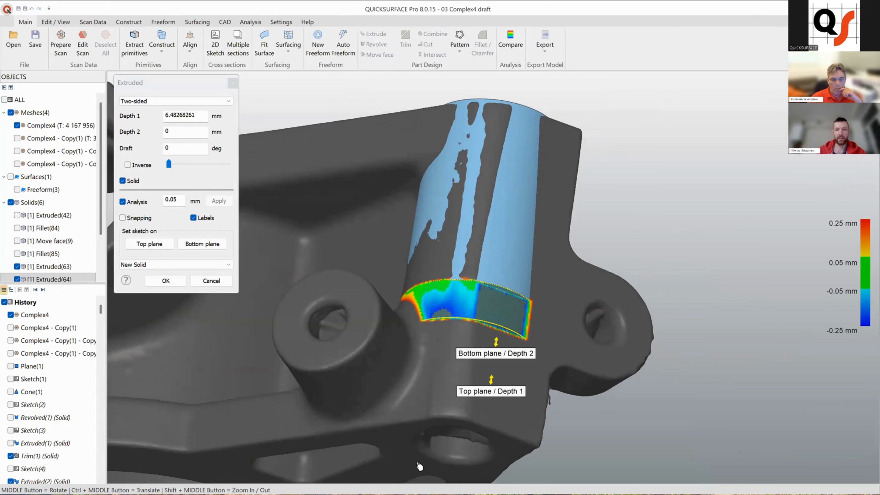
left_click_drag(418, 465, 410, 467)
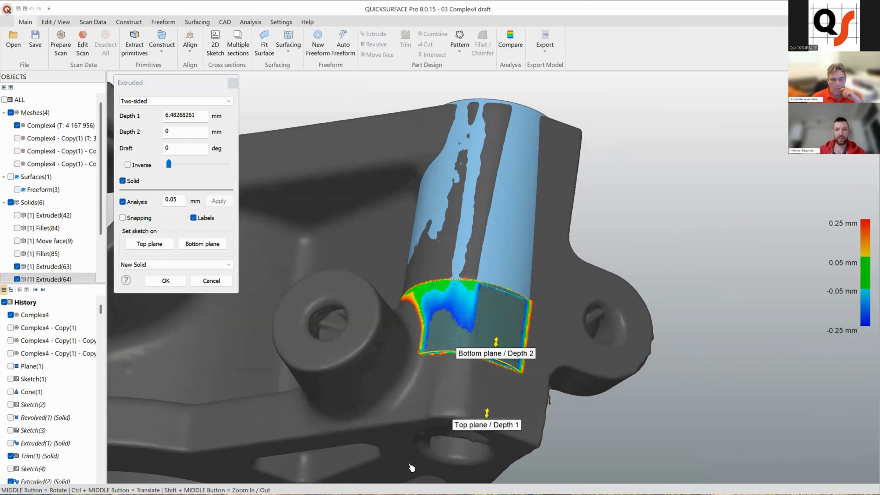
middle_click_drag(441, 277, 444, 242)
left_click_drag(472, 450, 472, 448)
Step: Set the lower extrusion's draft to 2 degrees and combine it with the upper boss solid
left_click_drag(169, 164, 172, 163)
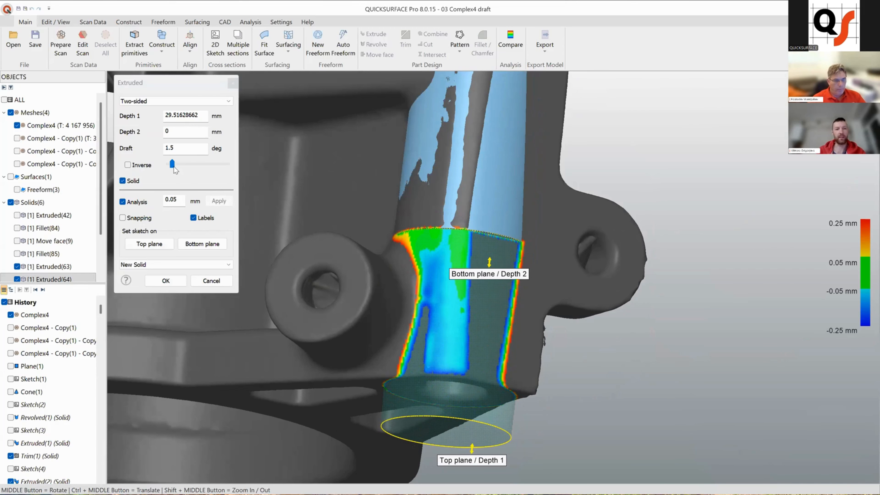
left_click_drag(174, 166, 175, 166)
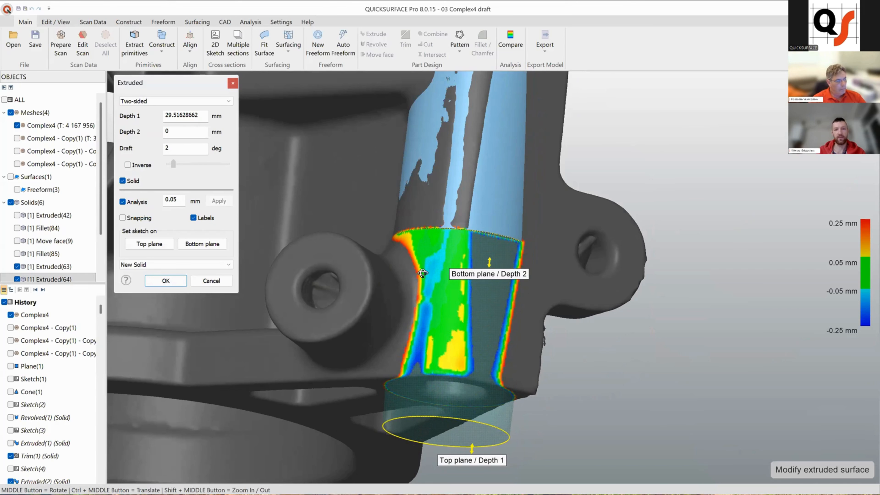
middle_click_drag(420, 277, 375, 290)
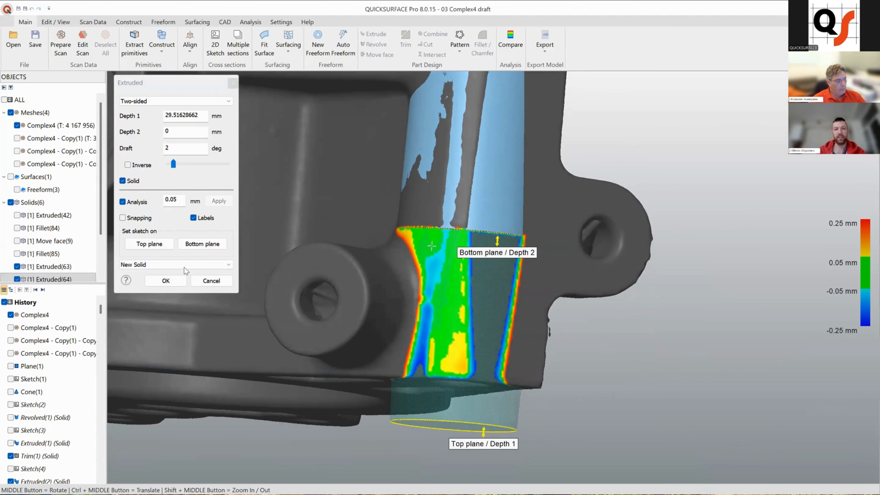
left_click(174, 265)
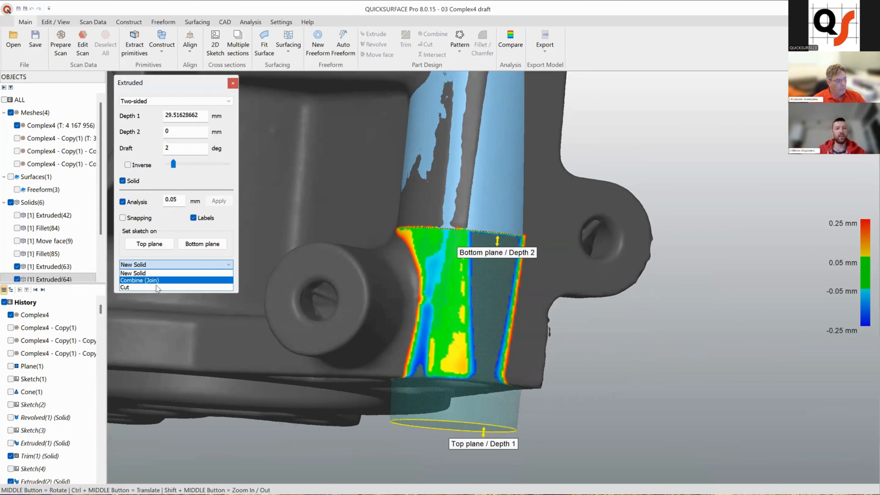
left_click(183, 280)
left_click(165, 281)
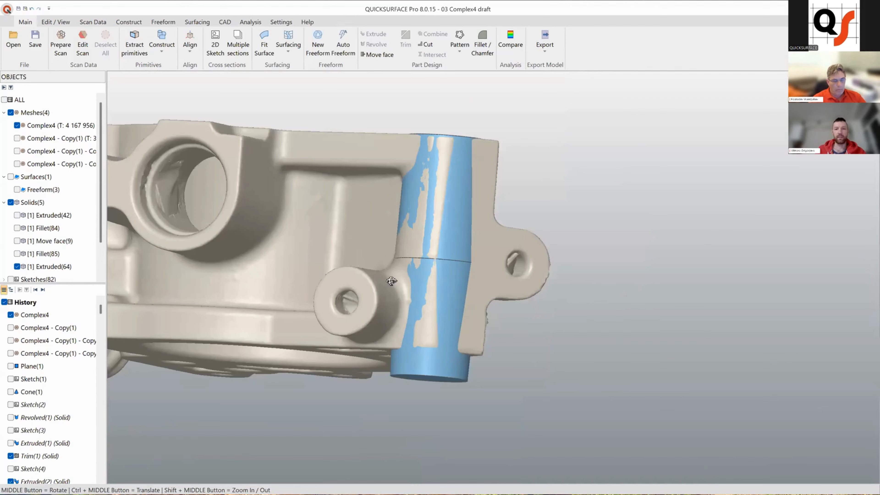
Step: Inspect the joined two-part boss against the scan, and hide the combined solid
middle_click_drag(392, 280, 456, 254)
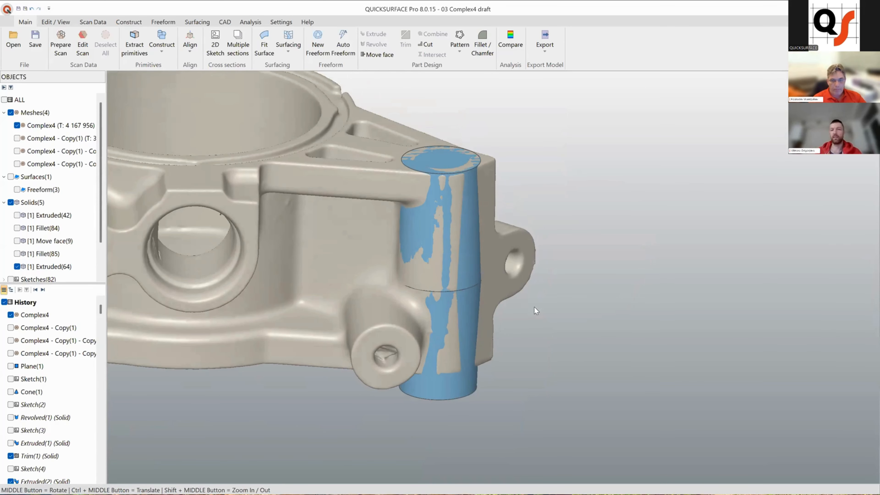
right_click(502, 253)
left_click(513, 304)
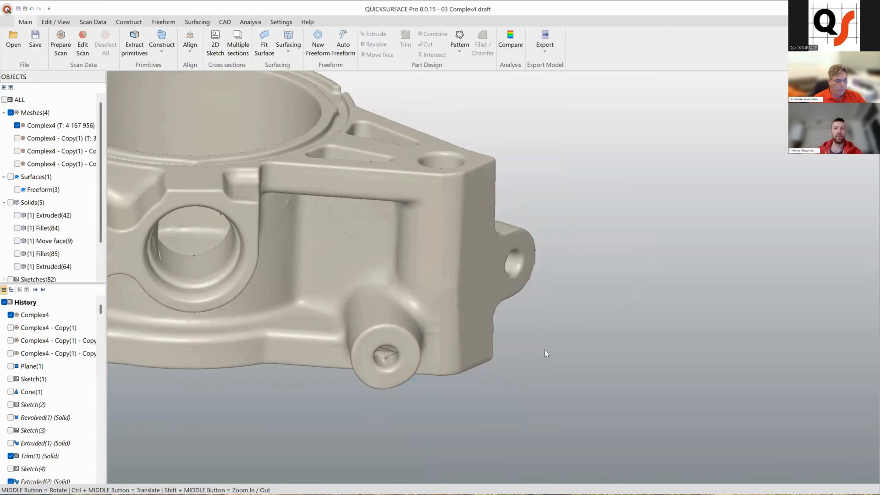
Step: Examine the scan's drafted side walls and corner boss from several angles
middle_click_drag(510, 351, 500, 352)
middle_click_drag(468, 325, 464, 349)
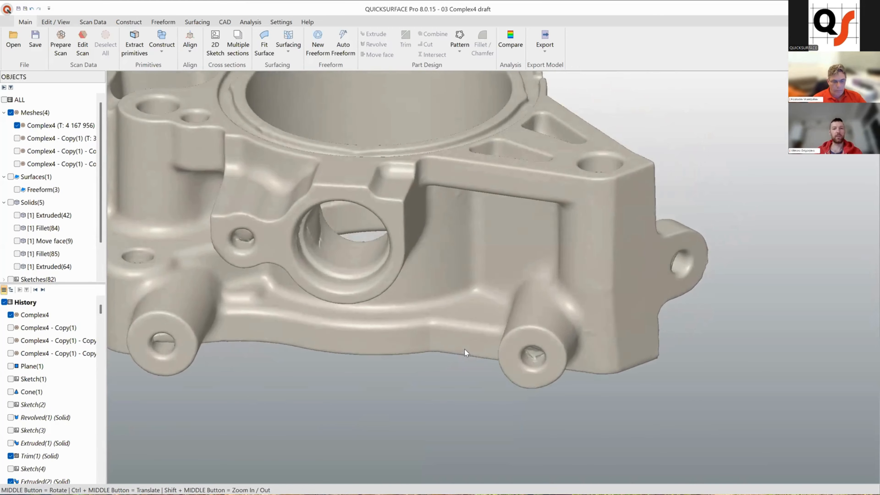
scroll(509, 344, "down", 6)
scroll(496, 322, "up", 3)
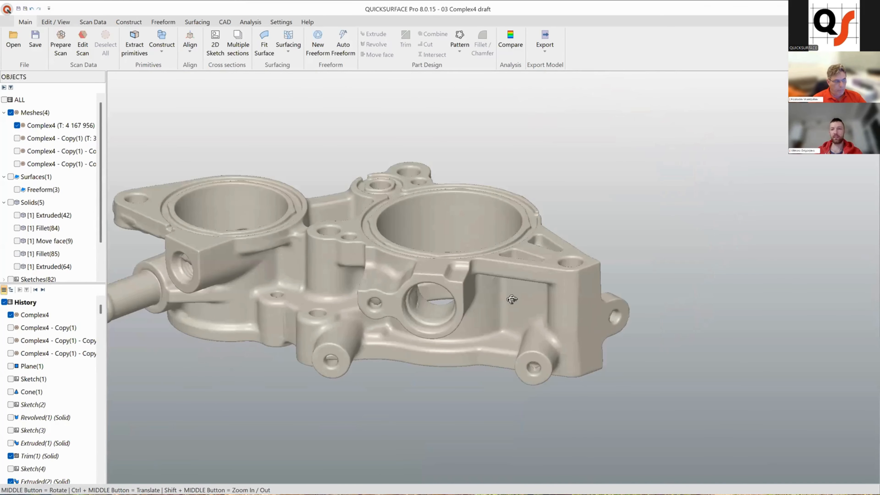
scroll(561, 184, "up", 6)
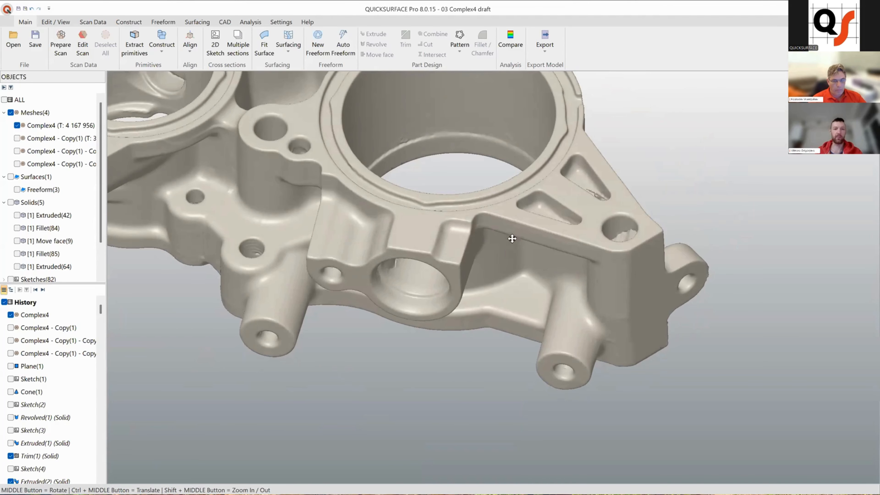
middle_click_drag(523, 197, 522, 198)
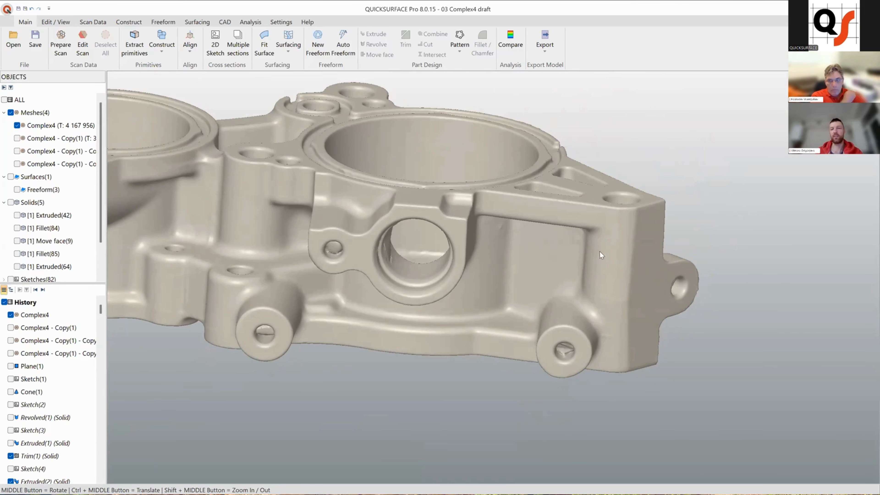
scroll(547, 276, "up", 3)
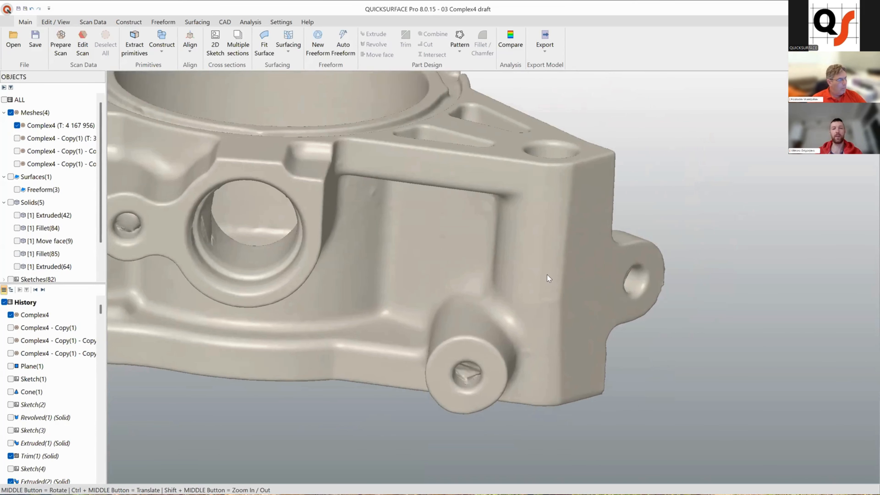
middle_click_drag(447, 286, 509, 299, "ctrl")
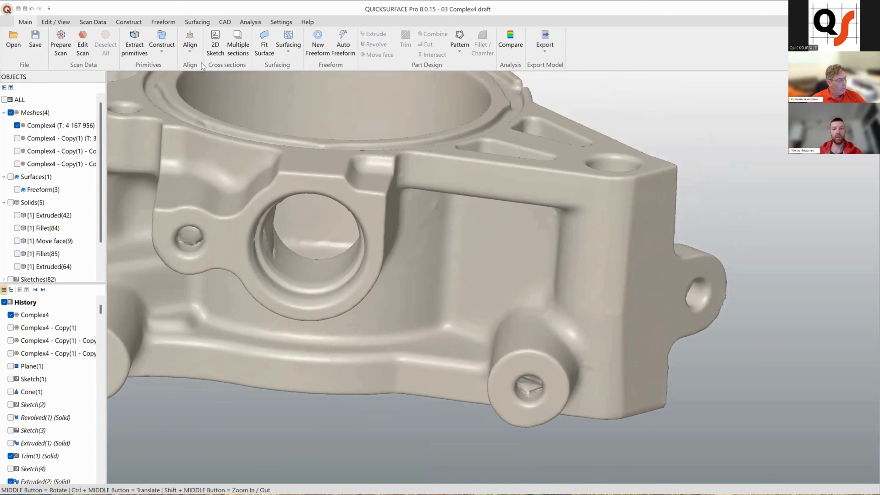
Step: Create an extruded-surface sketch parallel to OXY near the casting's lower edge, at an offset of about 3.48 mm
left_click(214, 44)
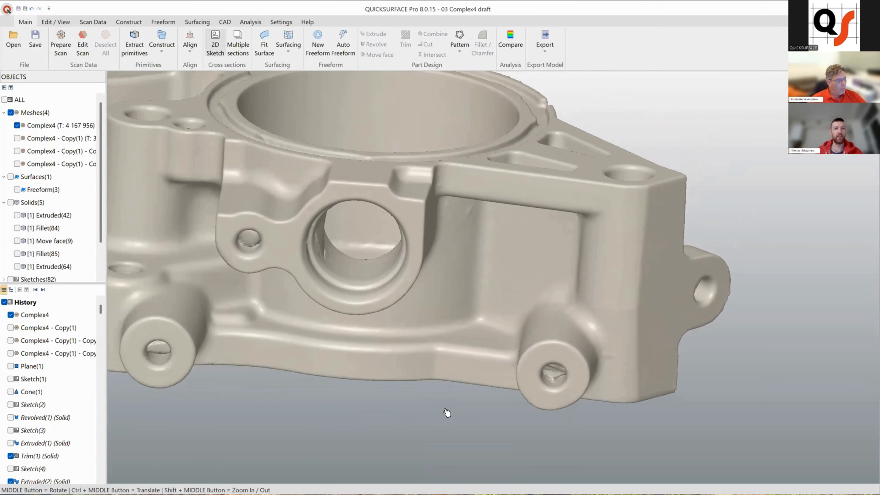
left_click_drag(448, 413, 449, 414)
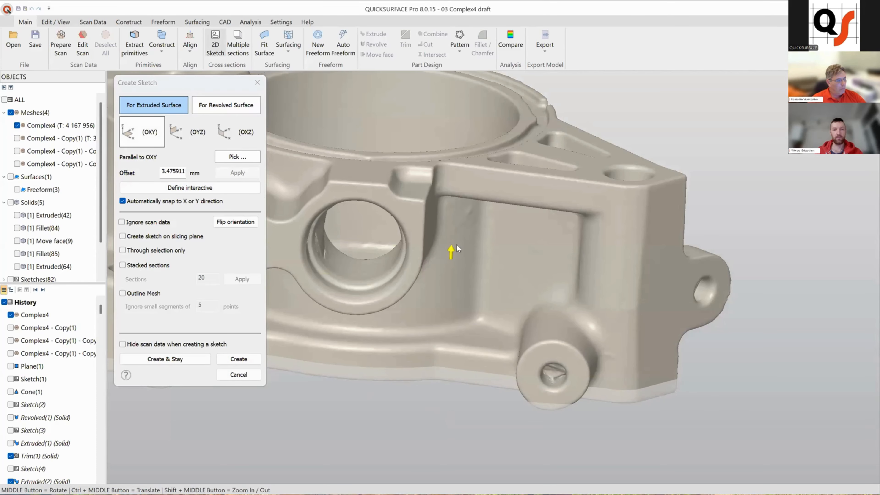
key("Return")
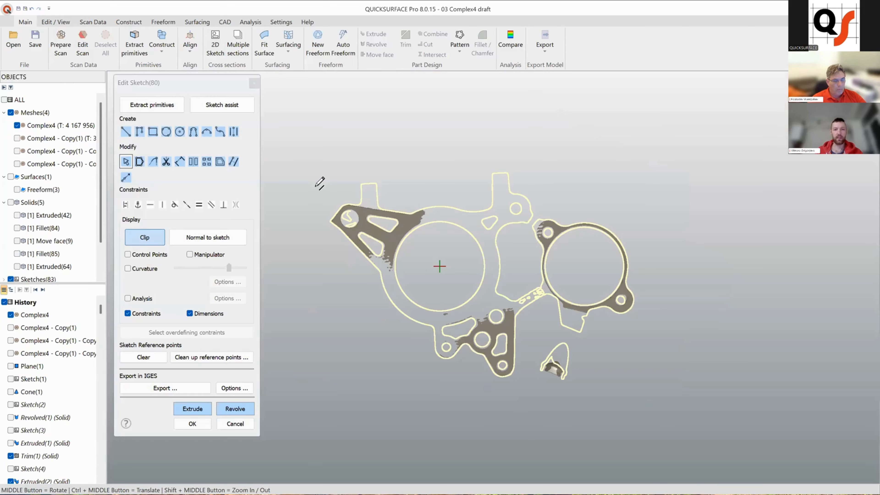
Step: Draw a line along the straight outer wall of the scan section, spanning the base of the protruding boss
scroll(331, 209, "up", 5)
key("l")
left_click(326, 213)
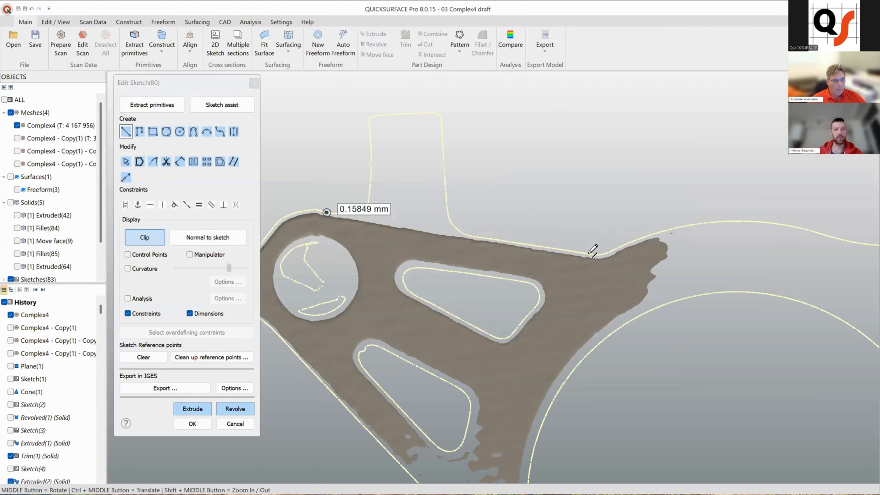
left_click(584, 253)
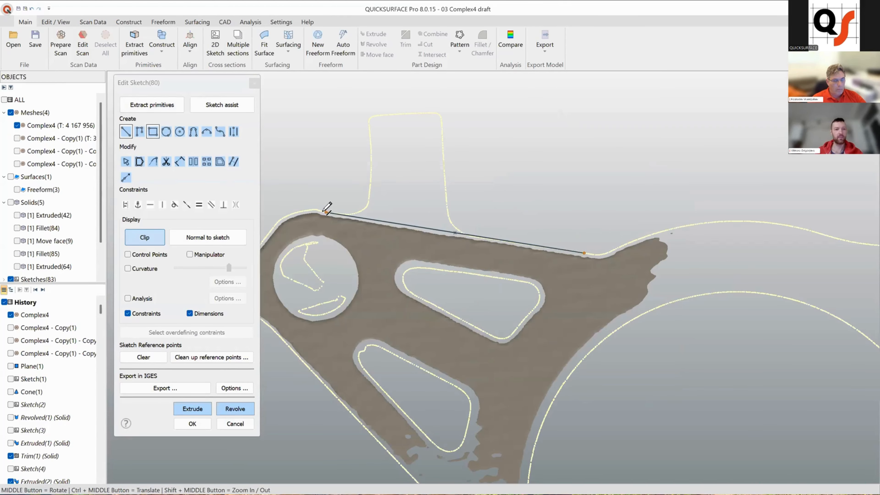
Step: Close the profile on its inner side with three connected segments joining the wall line's ends, the last about 31.15 mm long
left_click(139, 132)
left_click(326, 213)
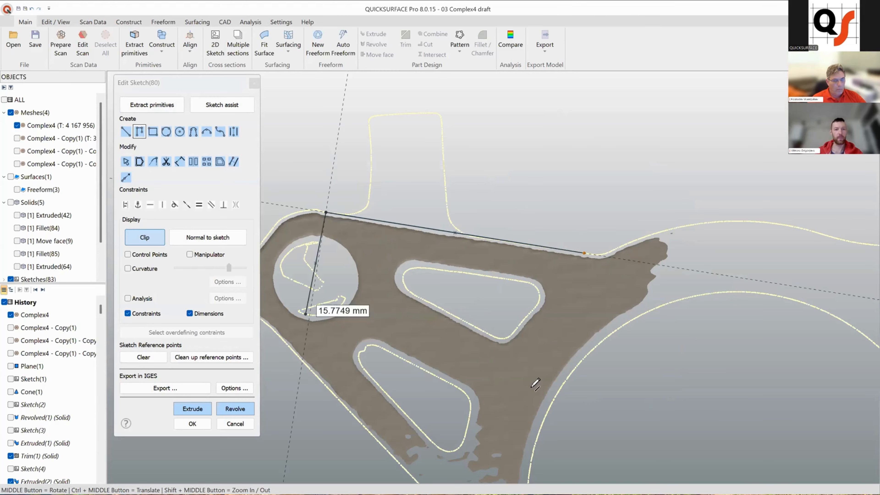
left_click(299, 333)
left_click(499, 439)
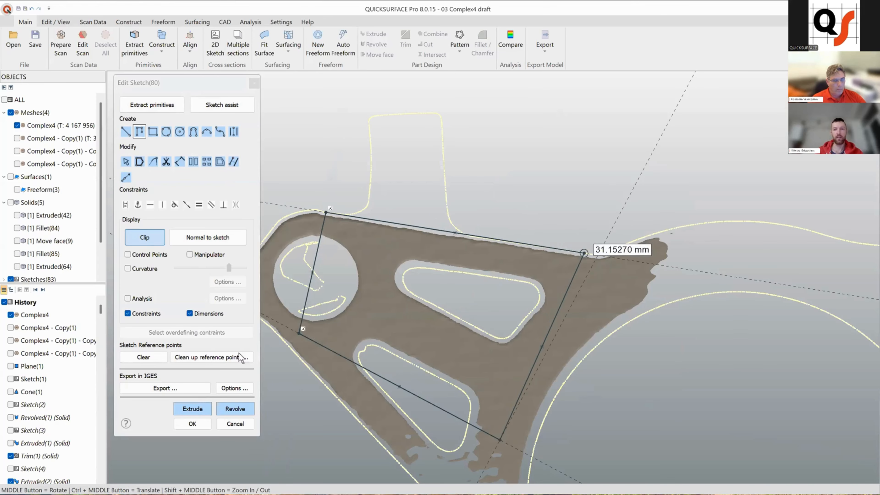
left_click(583, 253)
Step: Extrude the four-sided profile about 13 mm as a new solid with deviation analysis at 0.05 mm
left_click(193, 409)
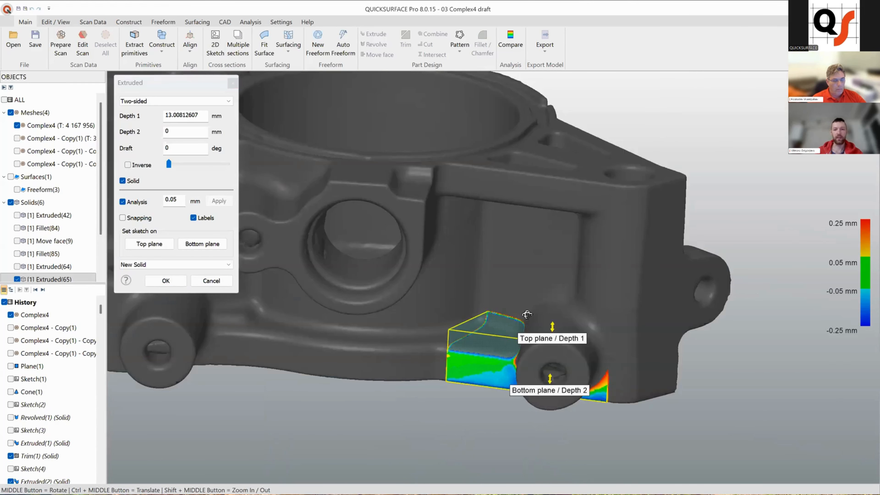
scroll(541, 373, "up", 4)
middle_click_drag(420, 403, 450, 343)
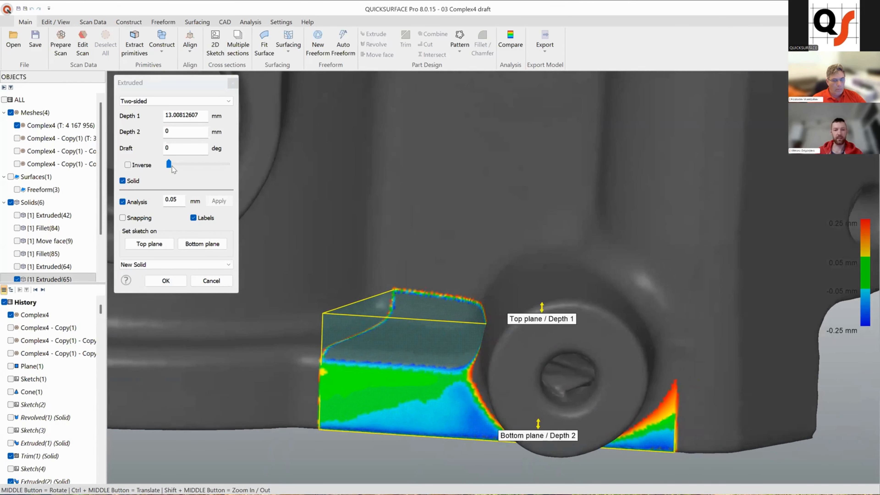
Step: Apply an inverse draft of 1.75 degrees to the wall extrusion and create the solid
mouse_move(174, 164)
left_mouse_down()
mouse_move(124, 166)
mouse_move(176, 165)
left_mouse_up()
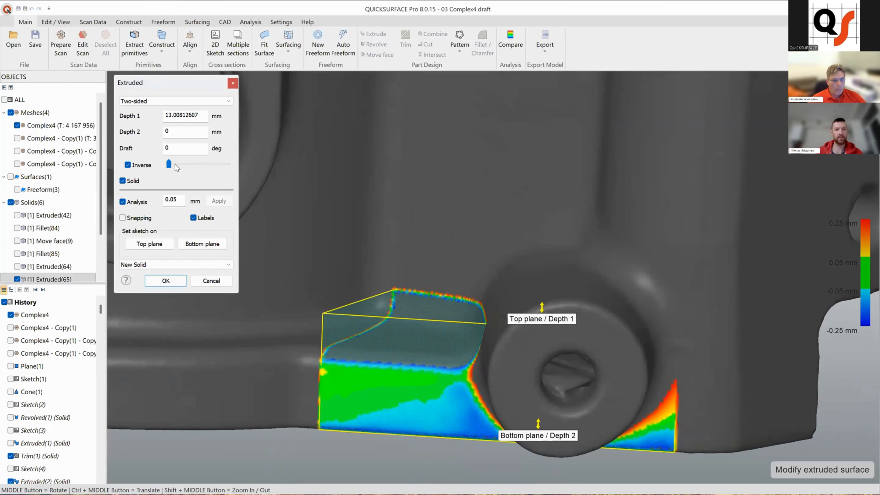
left_click(172, 165)
left_click_drag(171, 163, 173, 162)
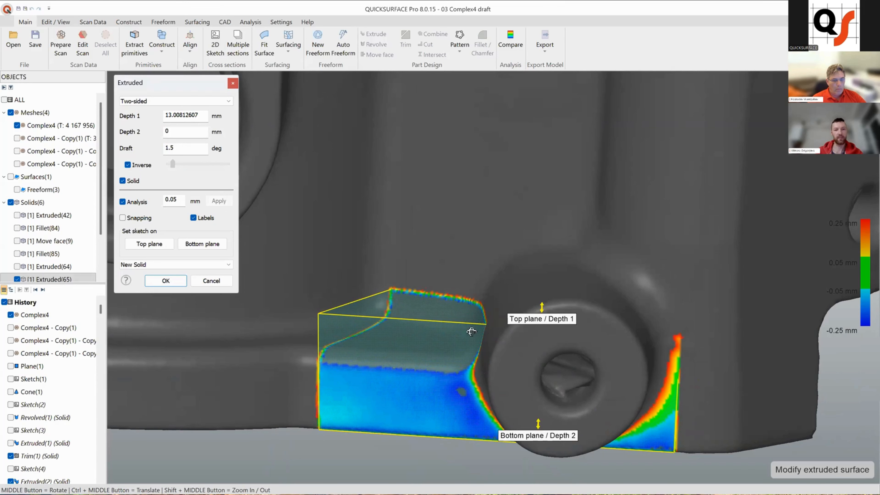
middle_click_drag(579, 359, 153, 294)
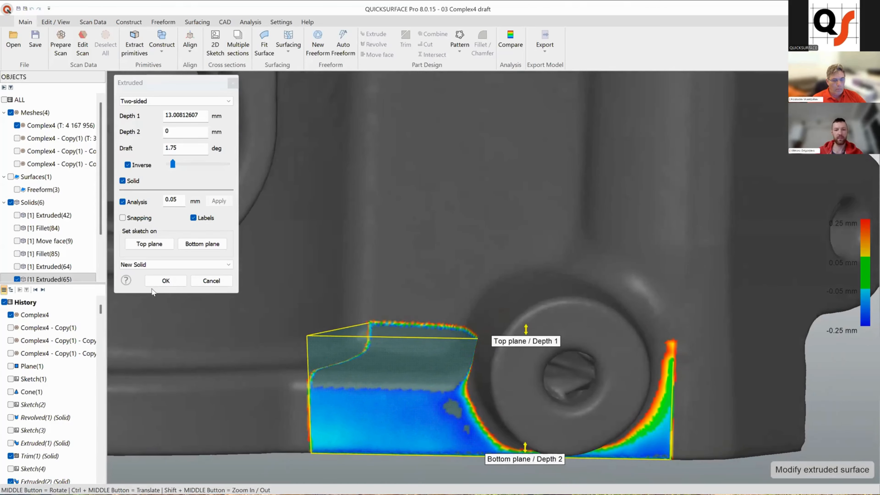
scroll(392, 360, "down", 3)
scroll(425, 376, "up", 2)
key("Return")
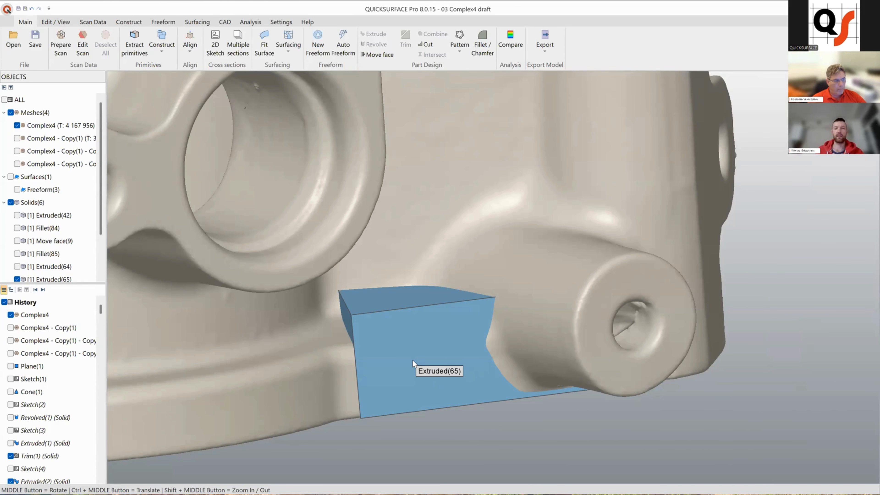
Step: Reopen the drafted wall extrusion for editing and examine the deviation map on its outer wall face
left_click(445, 397)
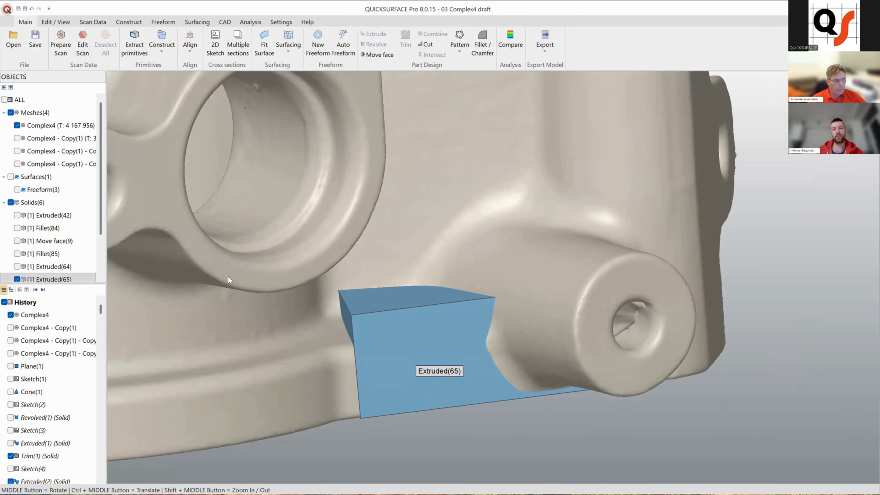
right_click(409, 395)
left_click(411, 392)
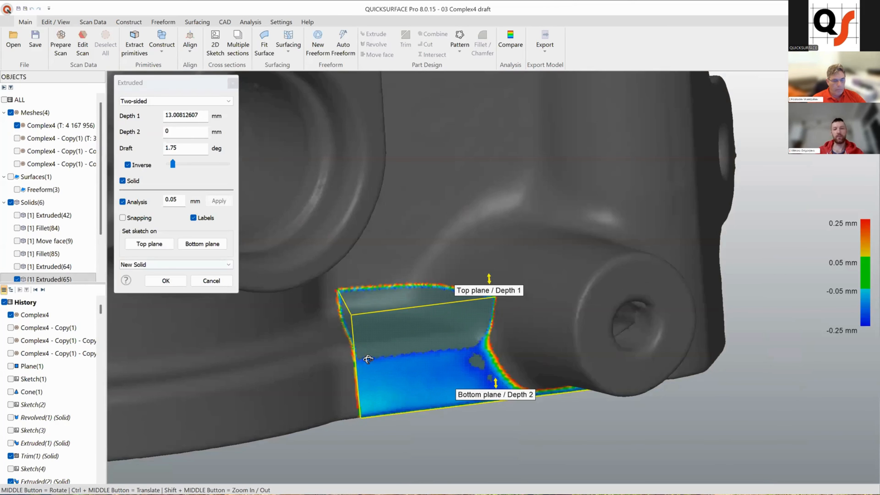
scroll(452, 382, "up", 3)
middle_click_drag(453, 383, 482, 406)
scroll(416, 352, "up", 2)
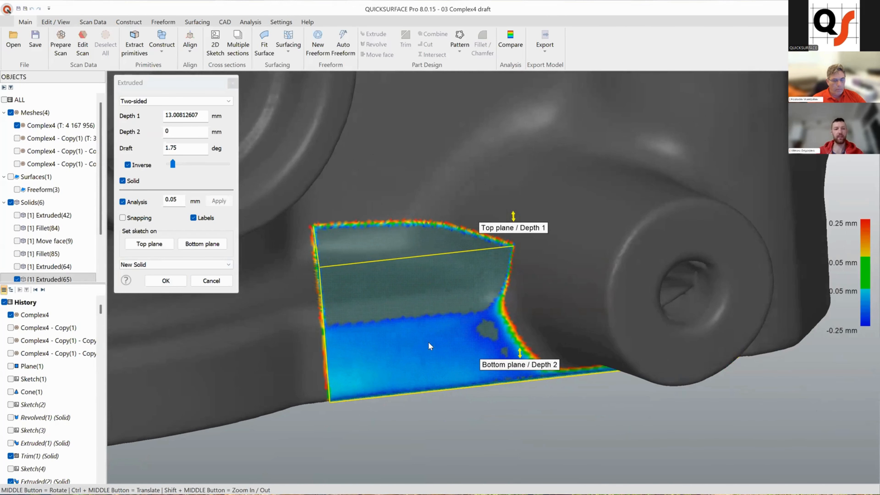
key("Return")
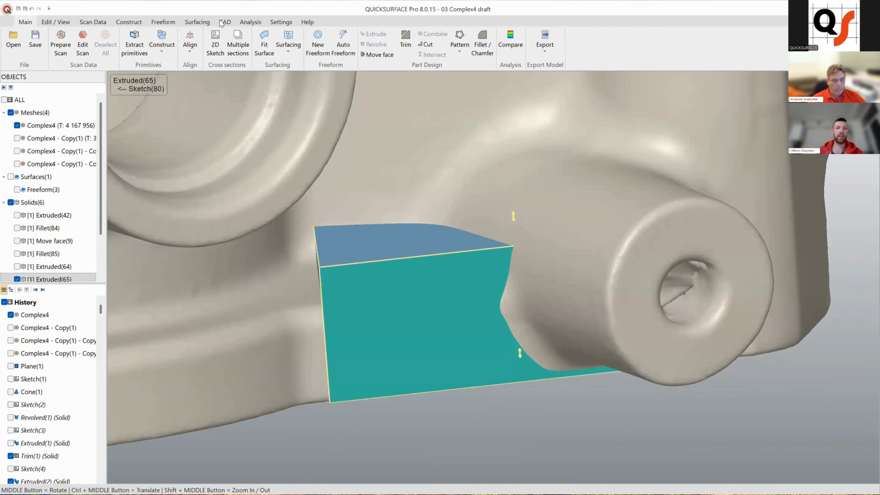
Step: Try offsetting the extrusion's outer wall face by -0.1 mm with Move face, using deviation analysis at 0.05 mm
left_click(223, 23)
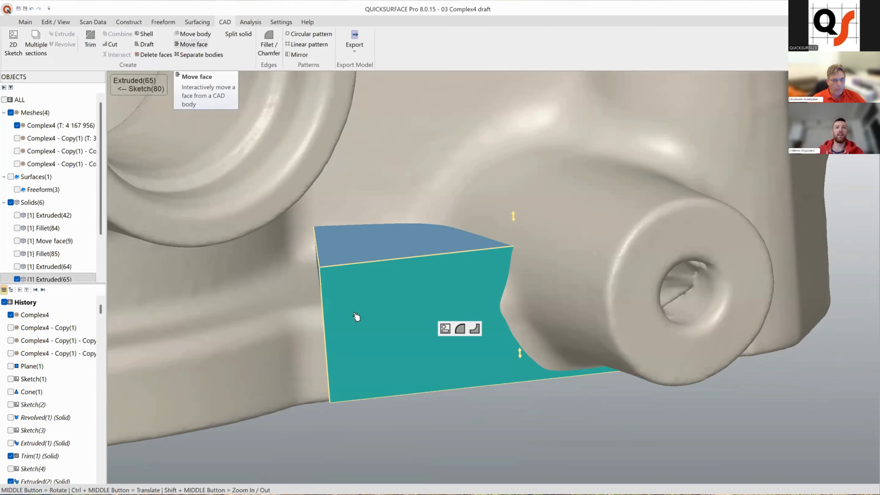
middle_click_drag(460, 303, 461, 300)
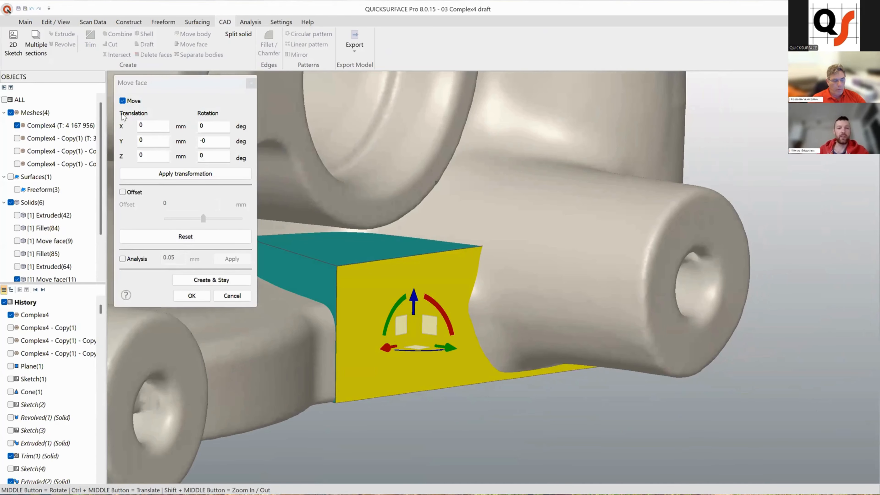
left_click(122, 101)
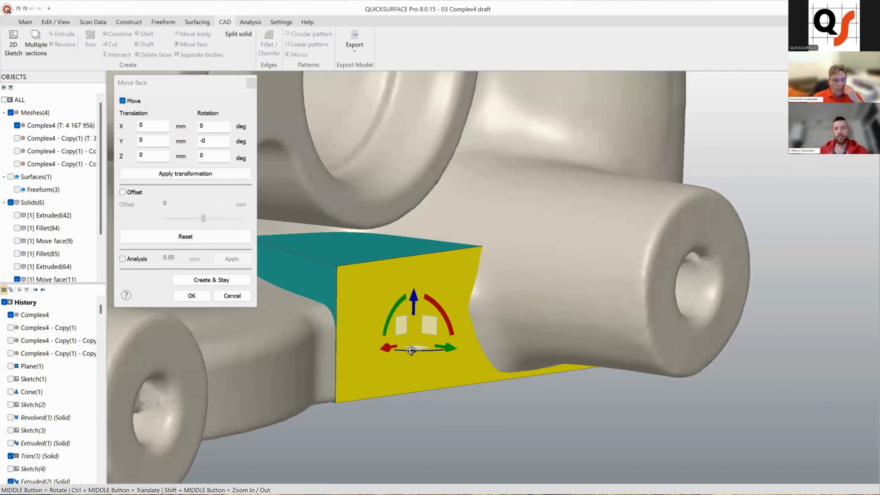
left_click(122, 192)
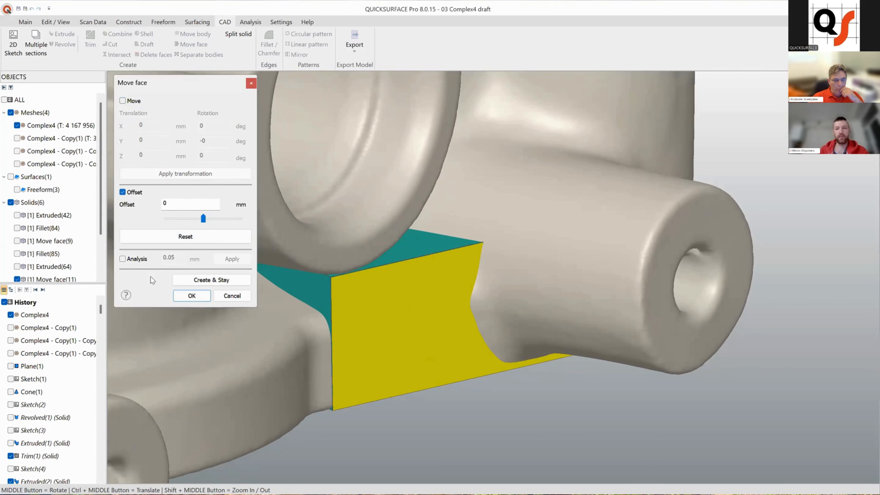
left_click(122, 259)
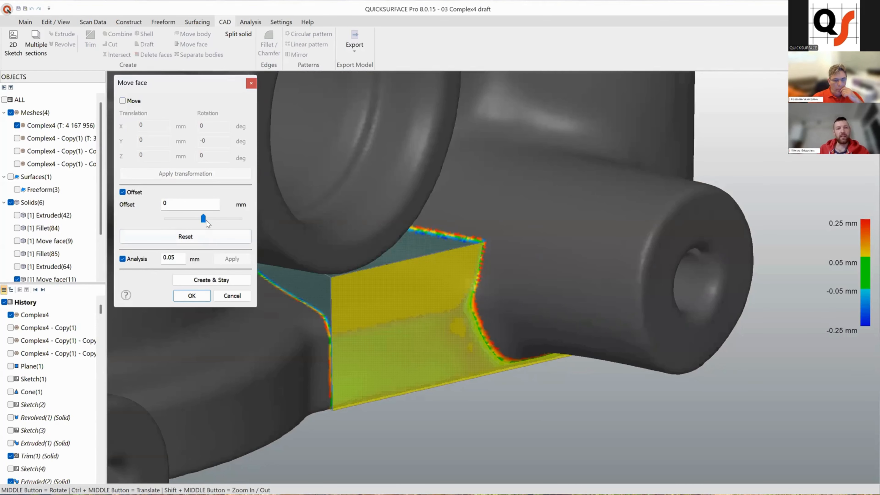
left_click_drag(204, 221, 203, 221)
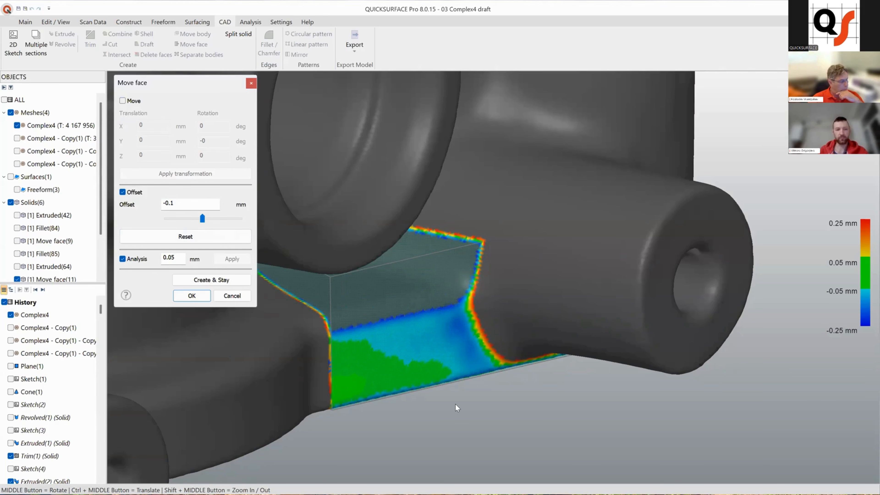
key("Return")
Step: Edit the wall extrusion to a Depth 1 of about 9.13 mm and a Depth 2 of 0.1 mm
middle_click_drag(376, 269, 478, 251)
left_click(478, 250)
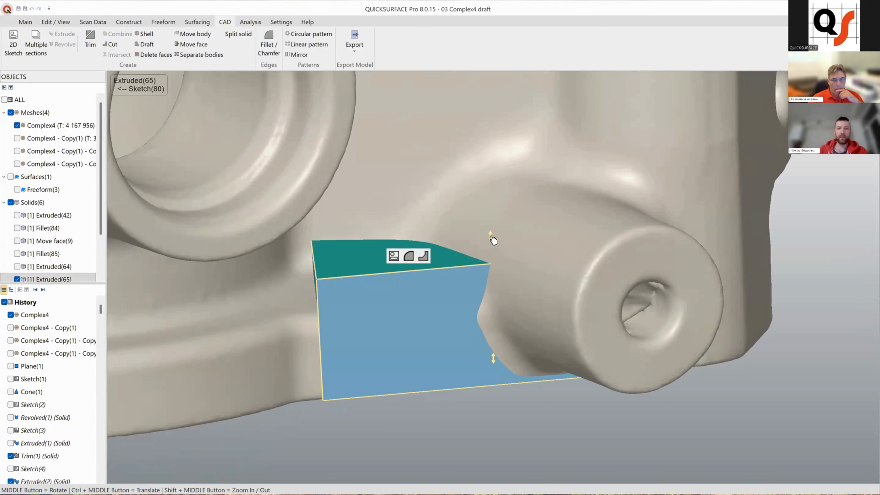
right_click(394, 317)
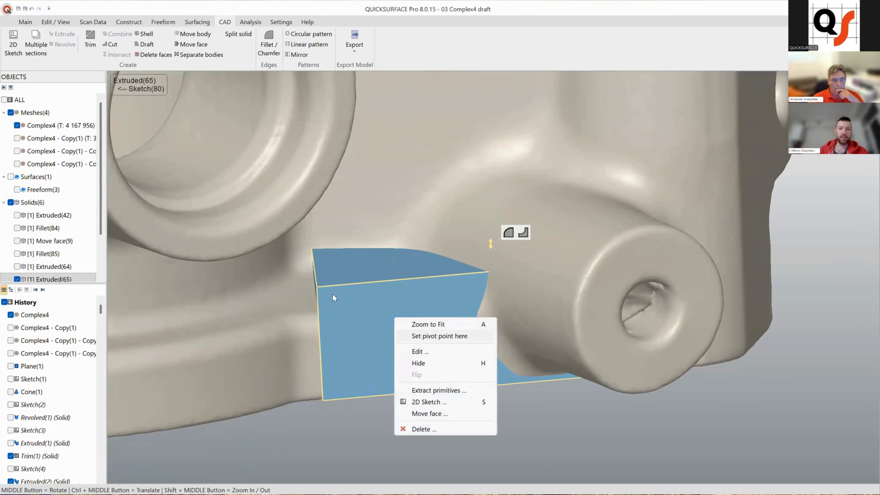
scroll(623, 209, "up", 4)
scroll(517, 241, "down", 3)
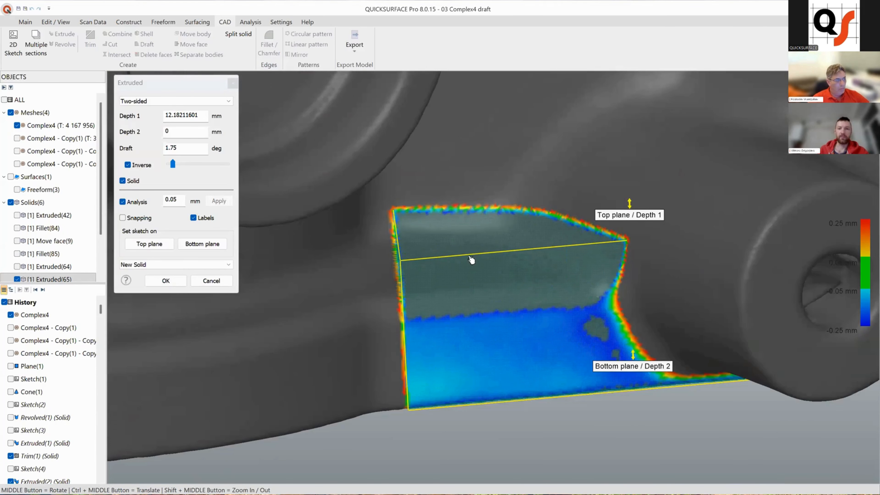
left_click(463, 276)
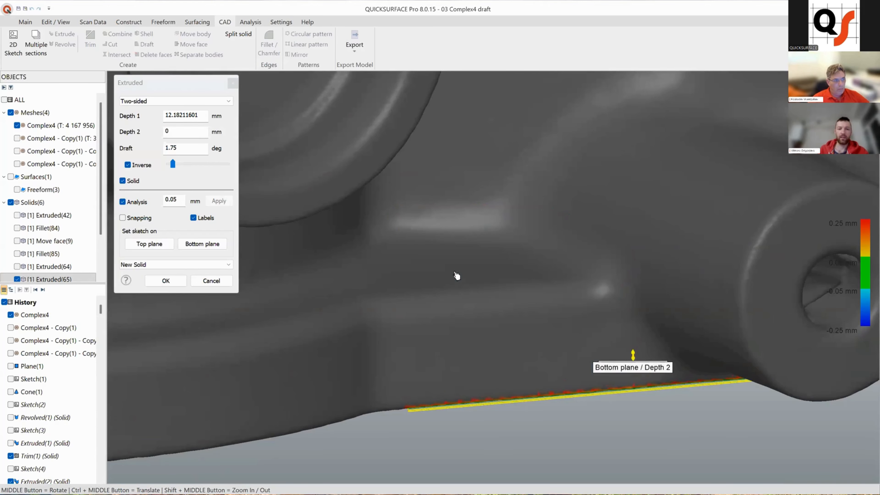
left_click(444, 248)
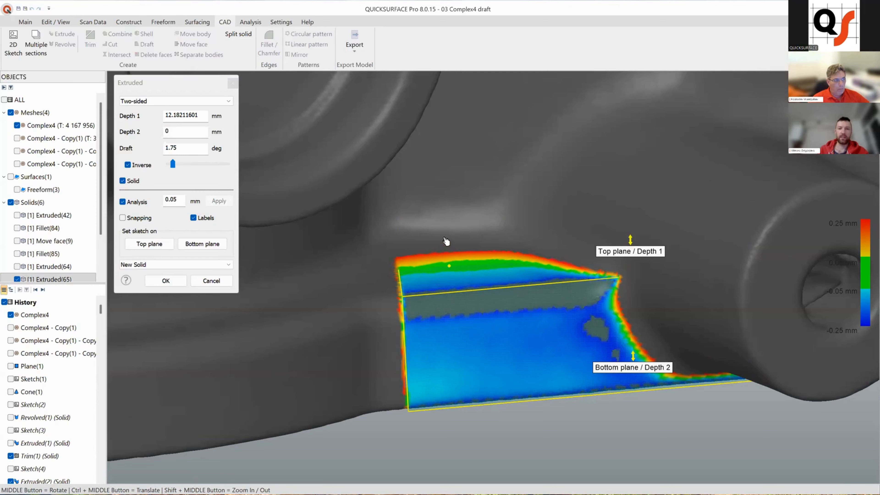
left_click_drag(447, 260, 452, 284)
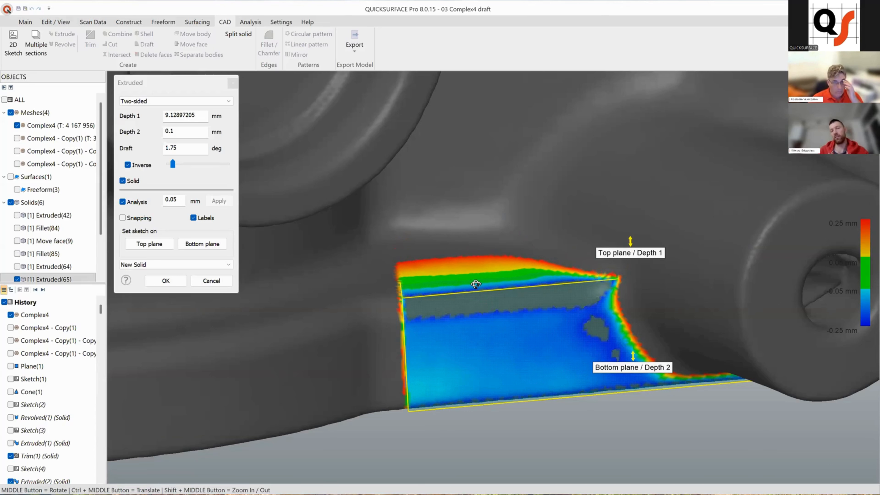
Step: Fine-tune the wall extrusion's Depth 1 to about 8.99 mm against the deviation map and accept the edit
middle_click_drag(476, 283, 476, 284)
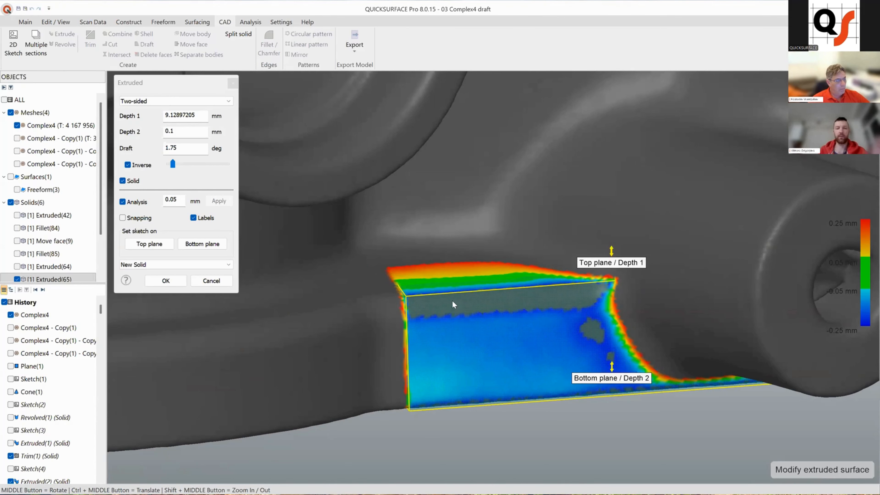
middle_click_drag(463, 299, 473, 325)
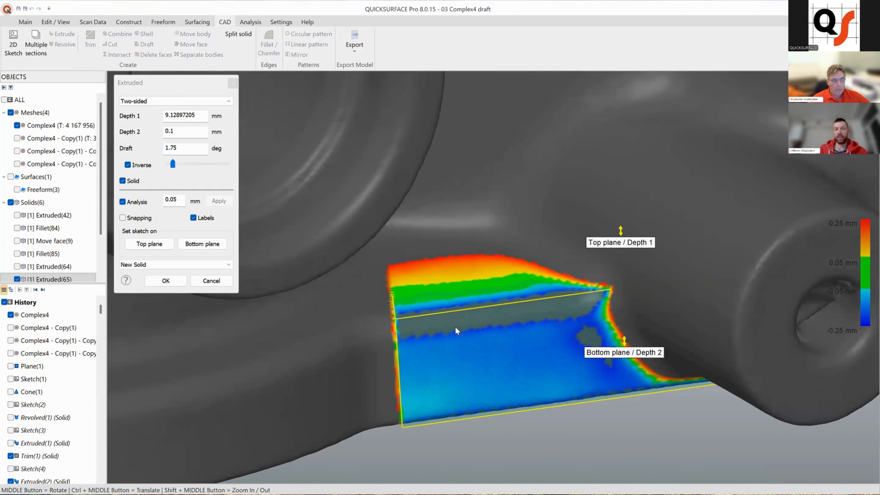
scroll(459, 350, "down", 5)
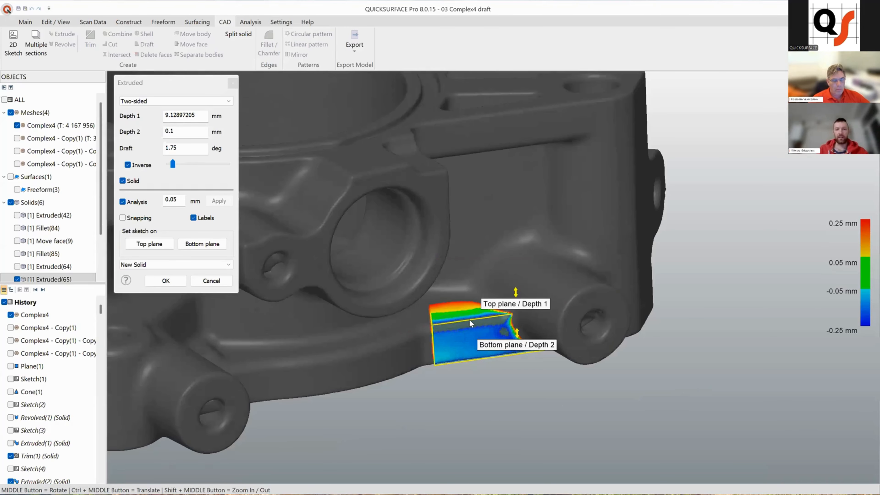
scroll(462, 321, "up", 5)
scroll(516, 281, "up", 2)
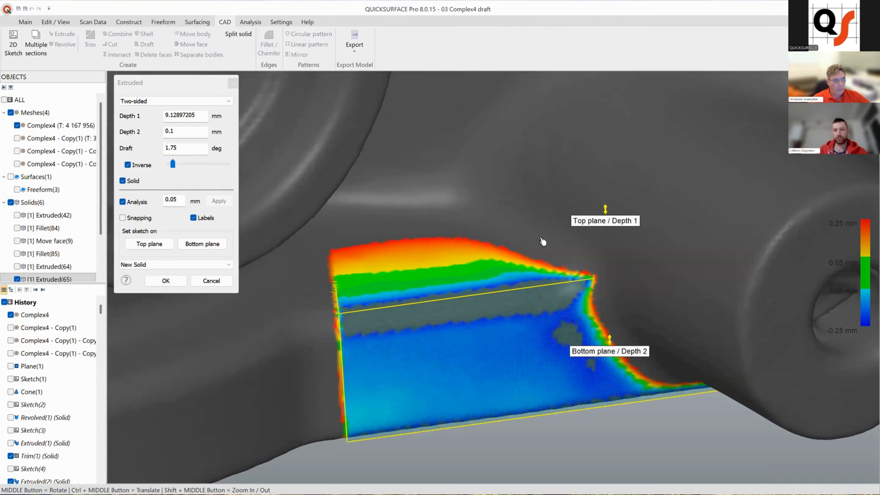
middle_click_drag(542, 242, 541, 238)
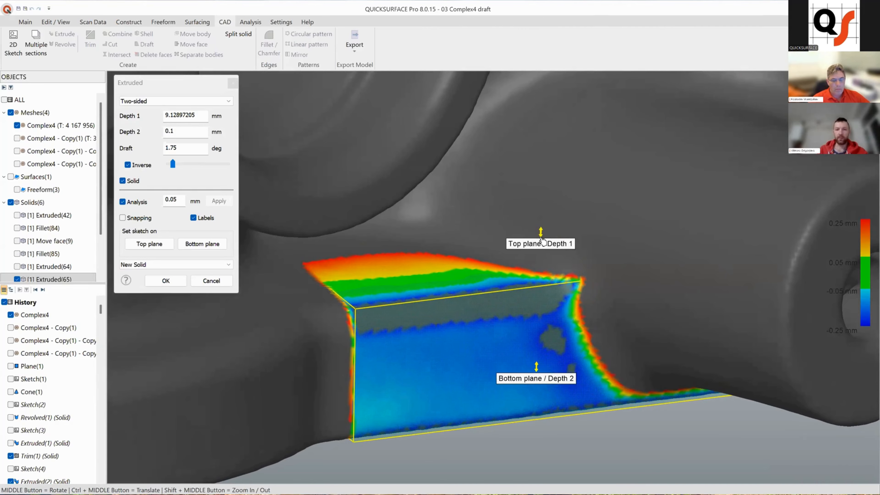
left_click_drag(543, 241, 542, 240)
left_click_drag(388, 309, 450, 300)
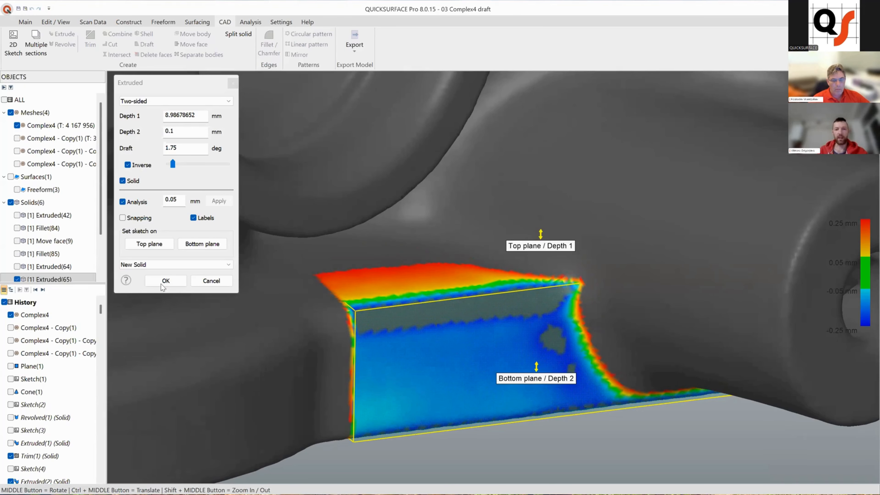
left_click(166, 280)
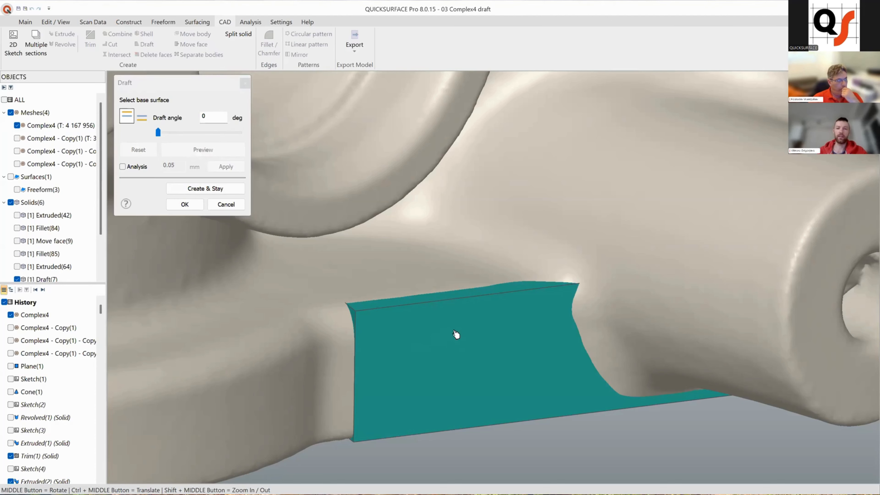
Step: Set up a draft of the extrusion's upper face with the outer wall face as base and deviation analysis at 0.05 mm
left_click(325, 277)
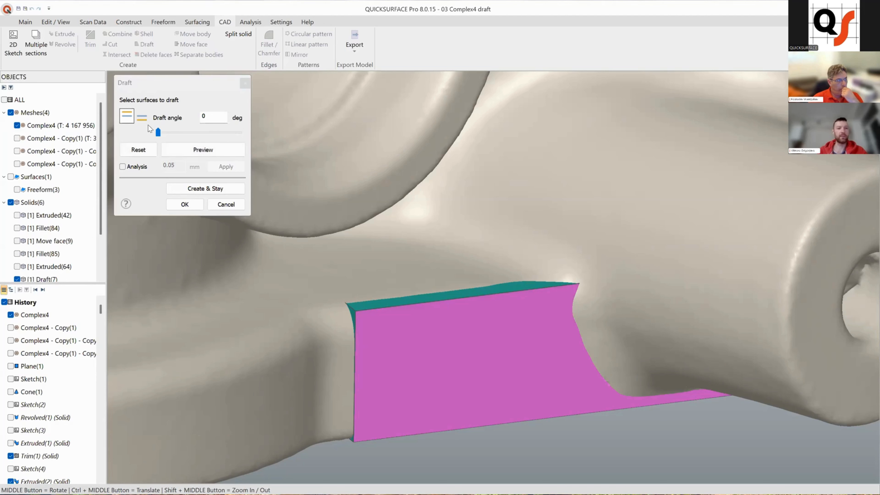
left_click(143, 121)
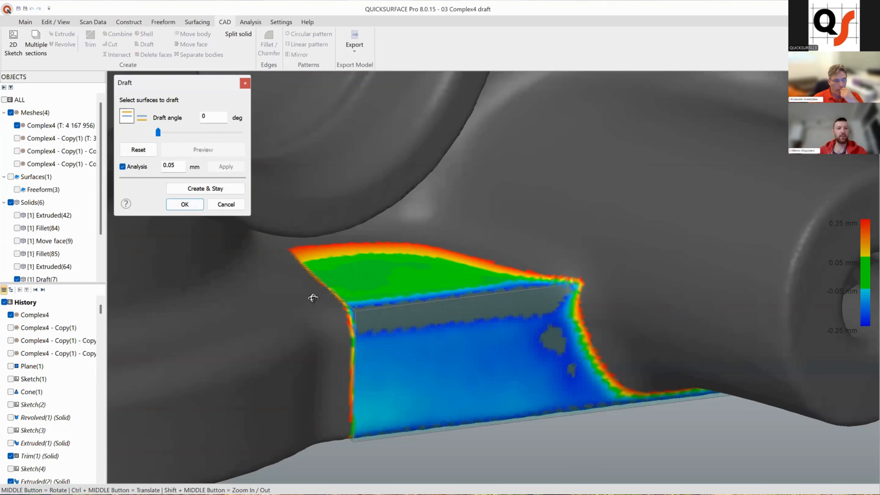
middle_click_drag(463, 297, 410, 276)
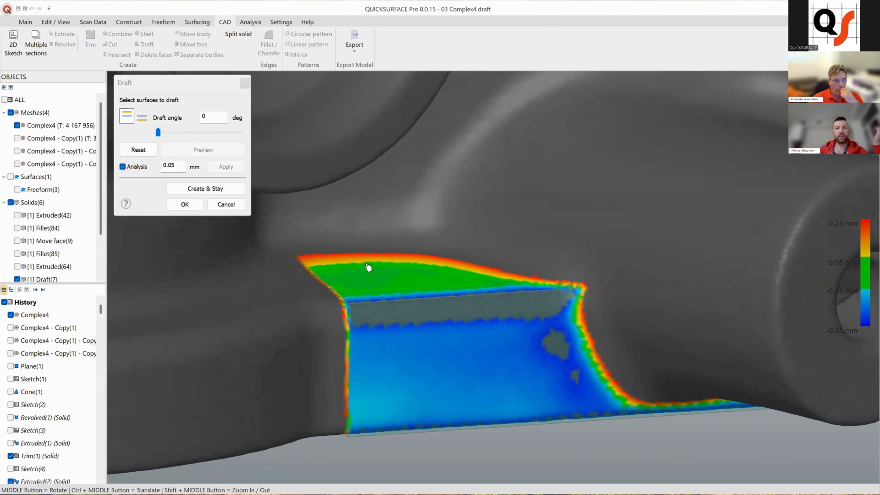
middle_click_drag(366, 263, 191, 177)
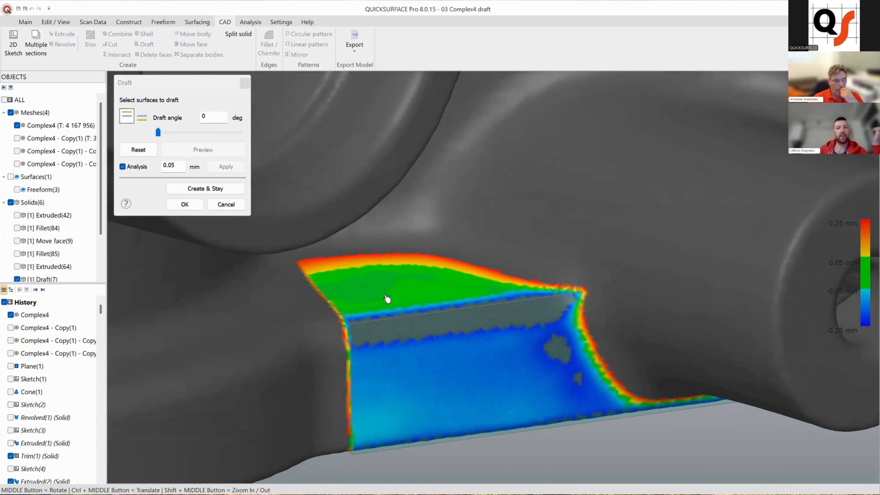
middle_click_drag(474, 350, 478, 371)
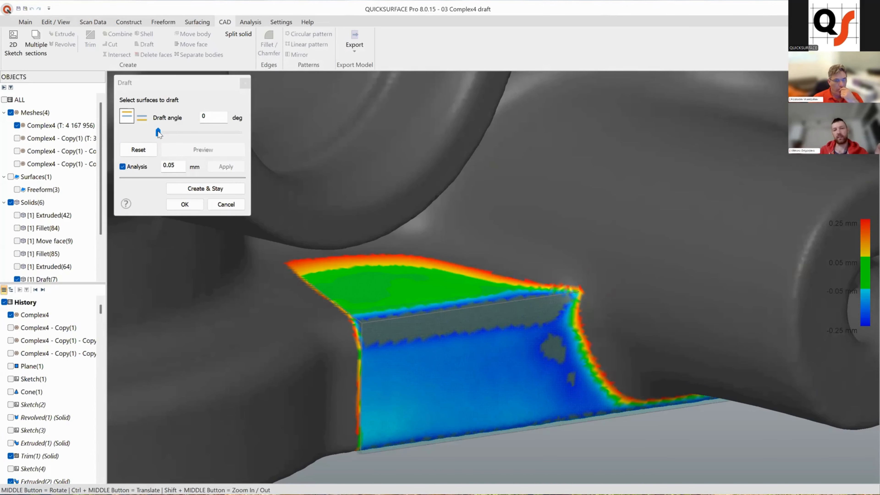
Step: Set the draft angle to 0.2 degrees, check the fit on the upper face, and create the draft
left_click_drag(158, 131, 160, 133)
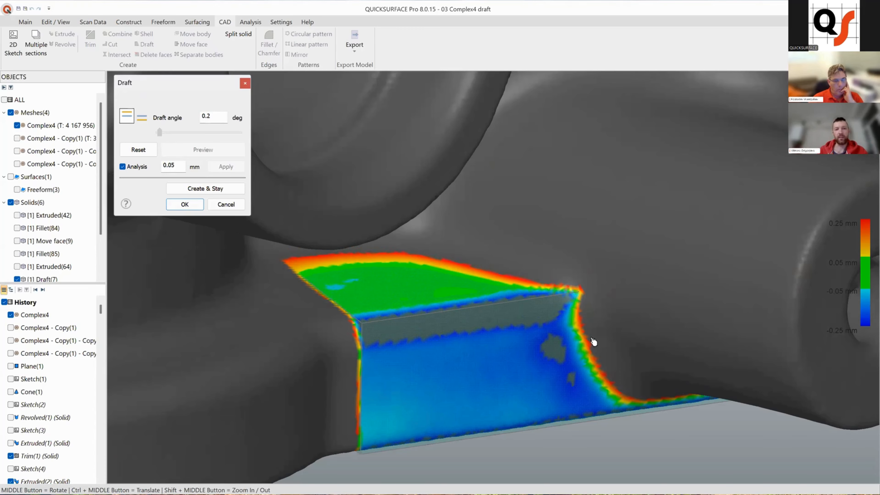
scroll(546, 338, "down", 5)
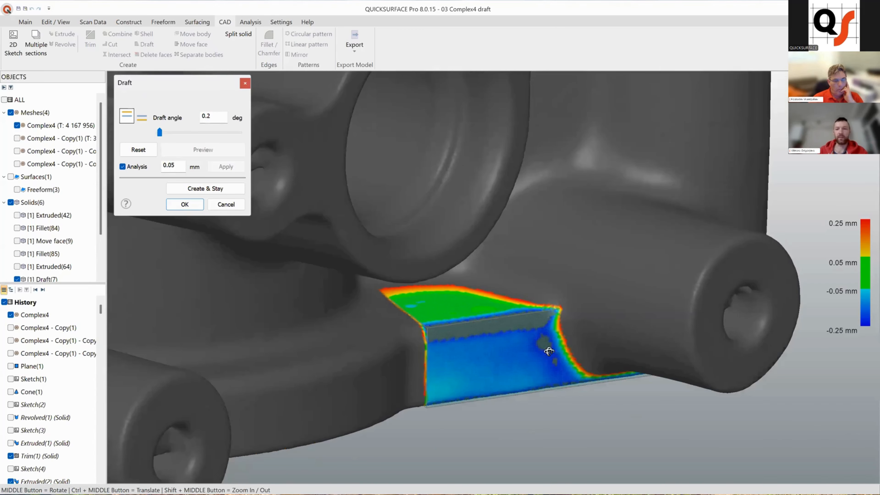
middle_click_drag(511, 238, 471, 214)
scroll(467, 220, "up", 5)
middle_click_drag(261, 227, 193, 211)
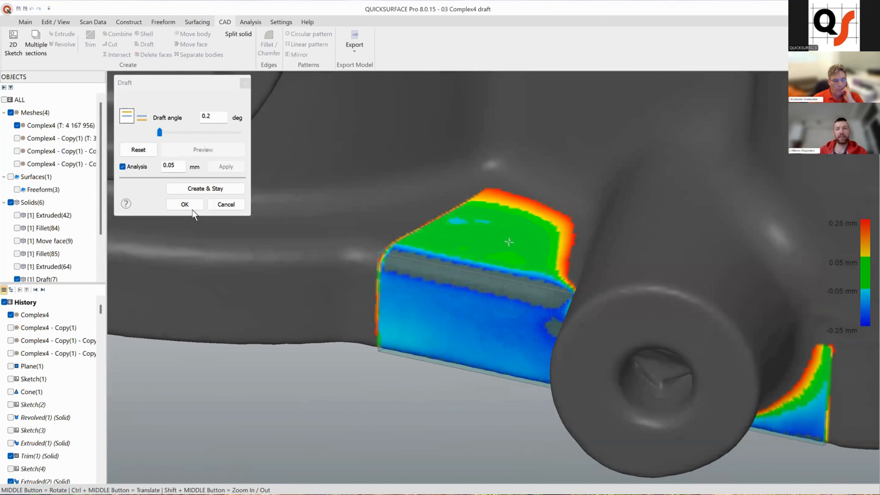
key("Return")
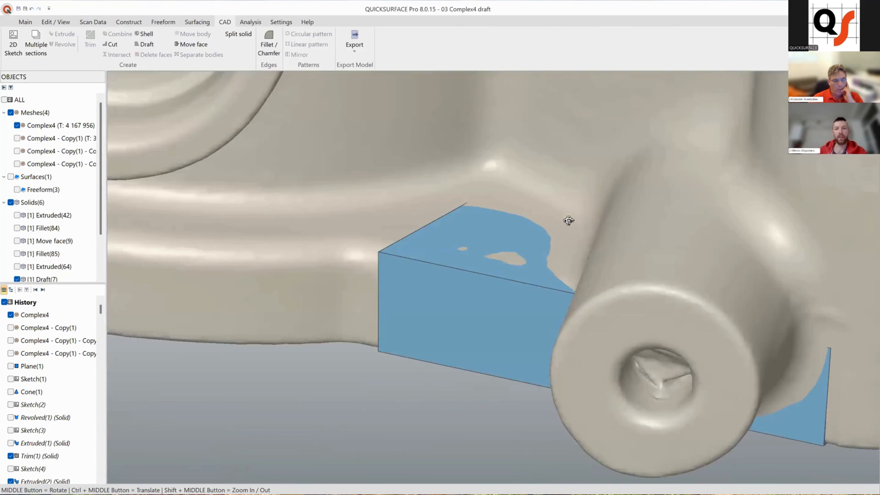
Step: Hide the drafted wall solid beside the protruding boss so that only the scan mesh is displayed
scroll(512, 265, "down", 5)
scroll(459, 300, "up", 5)
scroll(459, 300, "down", 4)
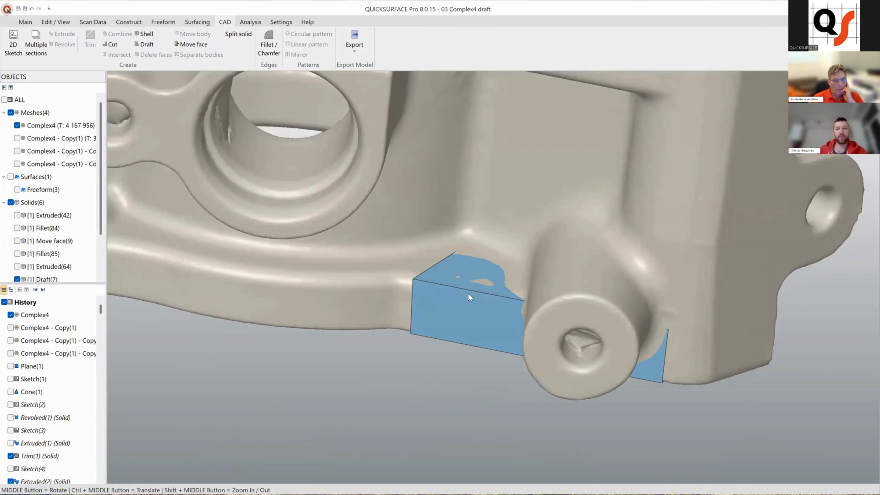
scroll(468, 294, "down", 6)
scroll(493, 335, "up", 5)
left_click(449, 332)
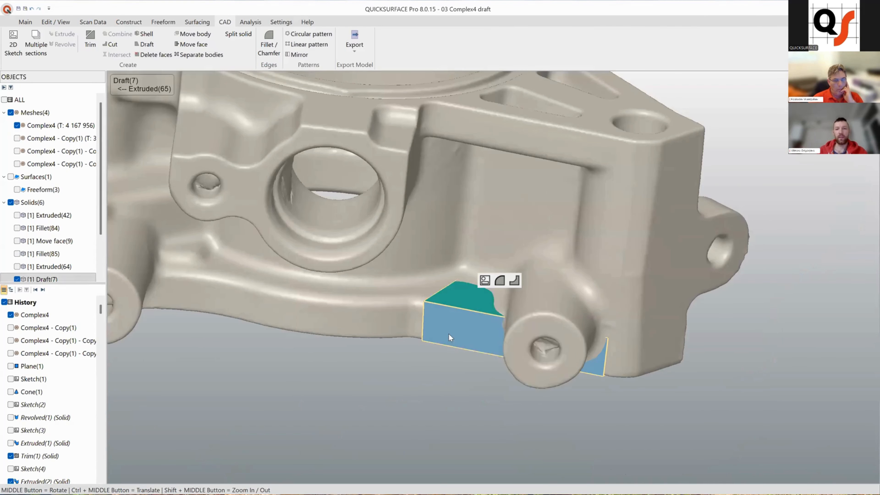
right_click(468, 293)
left_click(492, 339)
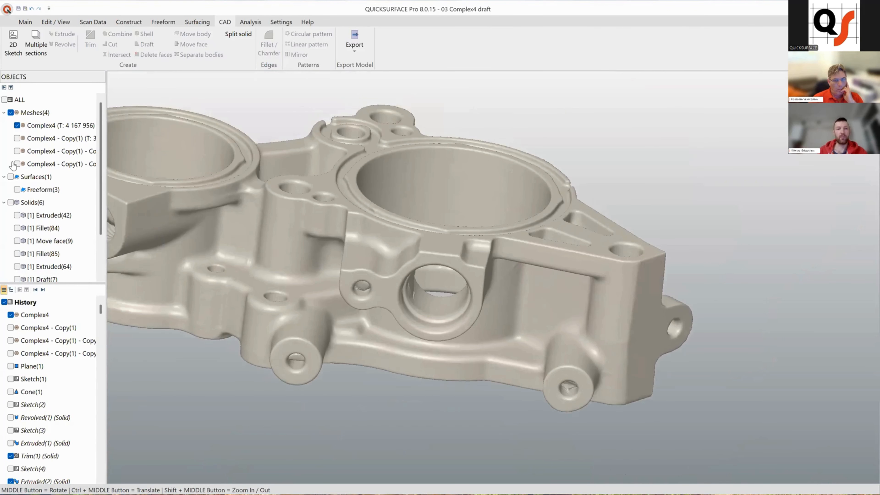
Step: Display the complete housing solid Fillet(84) over the Complex4 scan mesh, keeping the other solids hidden
scroll(18, 239, "down", 1)
left_click(16, 229)
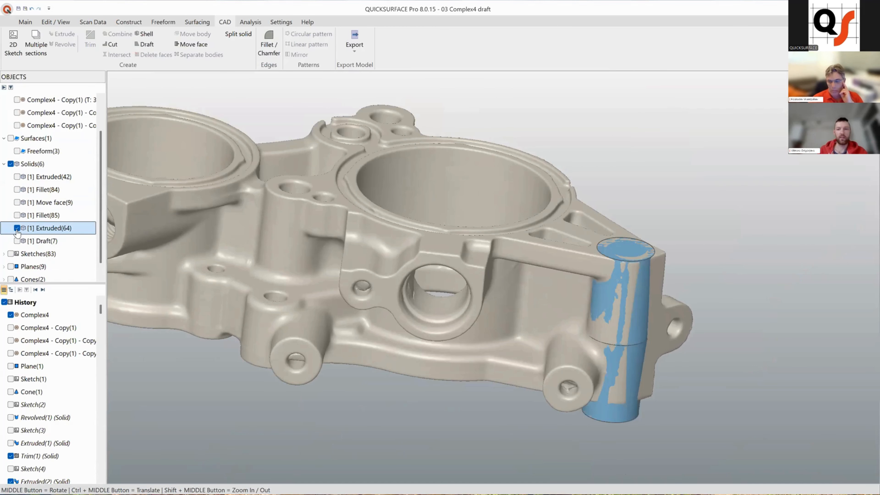
left_click(17, 228)
left_click(17, 215)
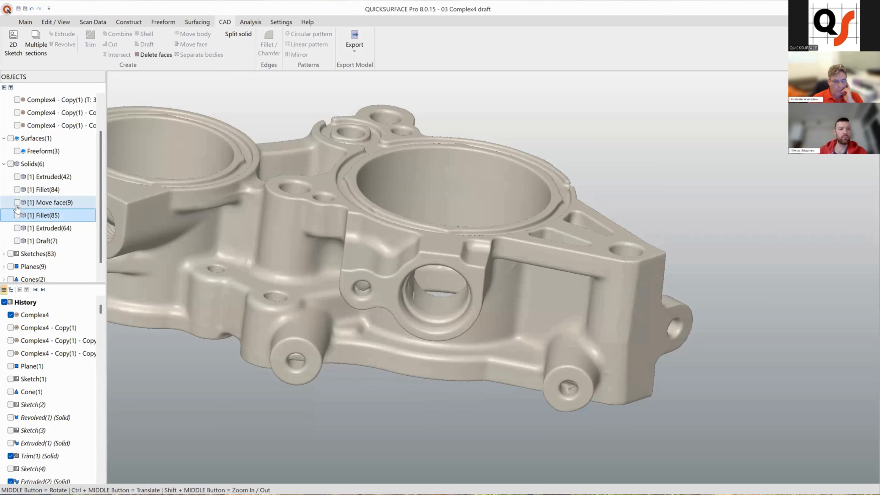
left_click(16, 202)
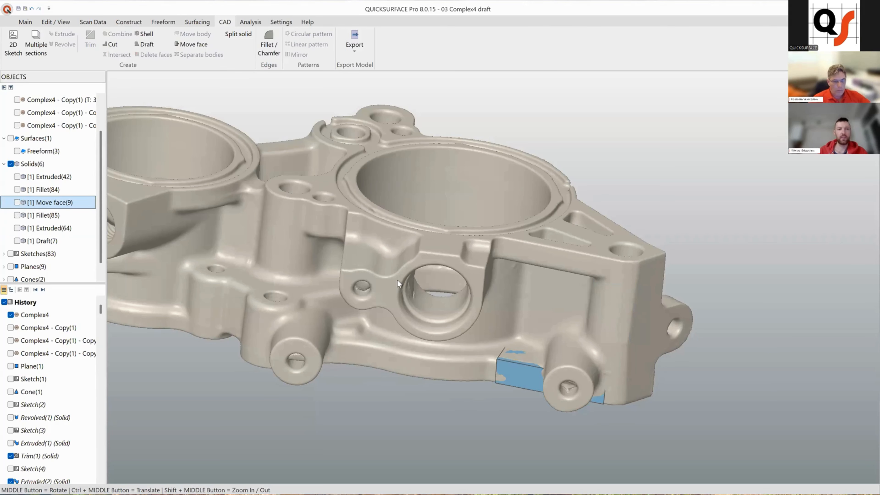
left_click(17, 202)
middle_click_drag(267, 276, 465, 278, "ctrl")
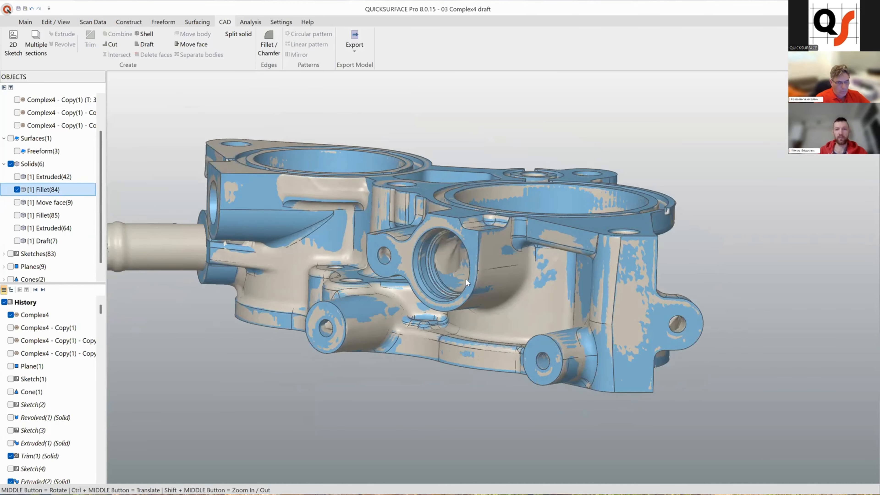
Step: Try a Move face offset of 3.7 mm on the front face of the large threaded port flange
scroll(464, 249, "up", 4)
left_click(475, 239)
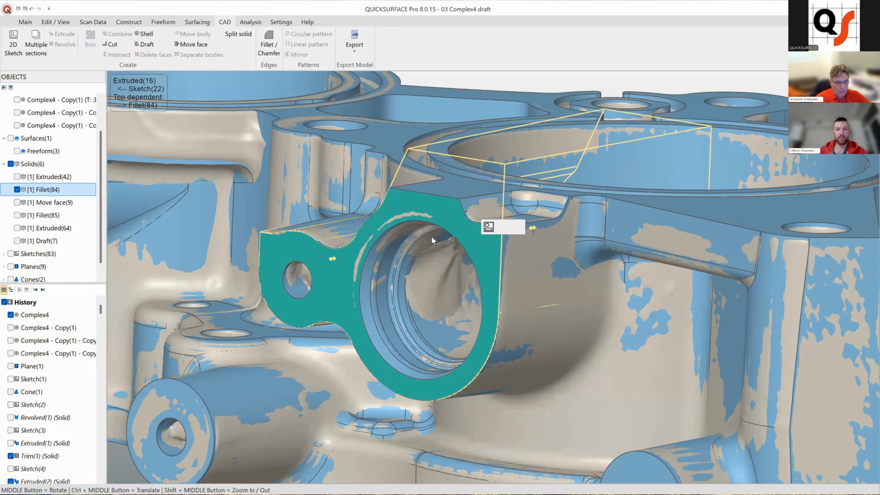
key("Escape")
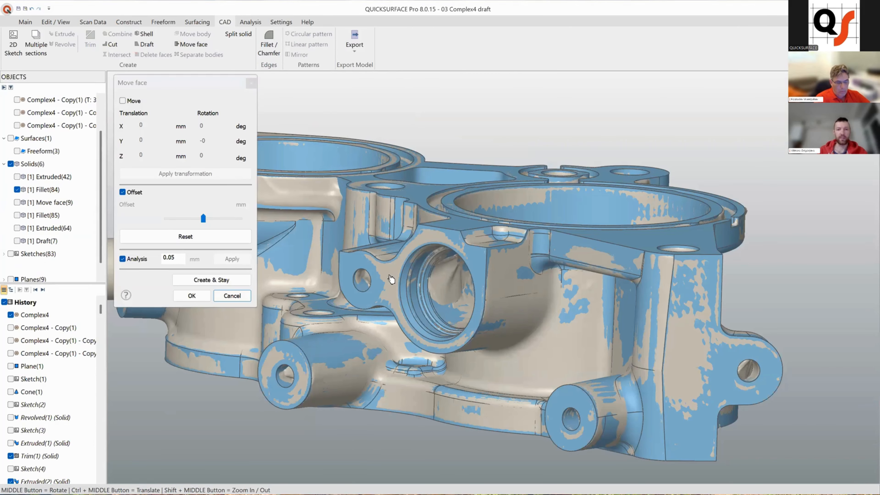
left_click(122, 193)
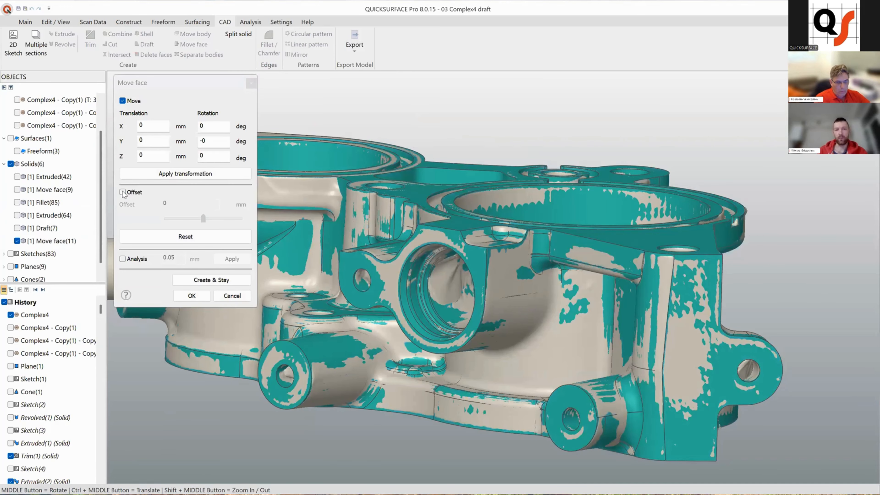
scroll(326, 275, "up", 3)
left_click(394, 313)
left_click(122, 192)
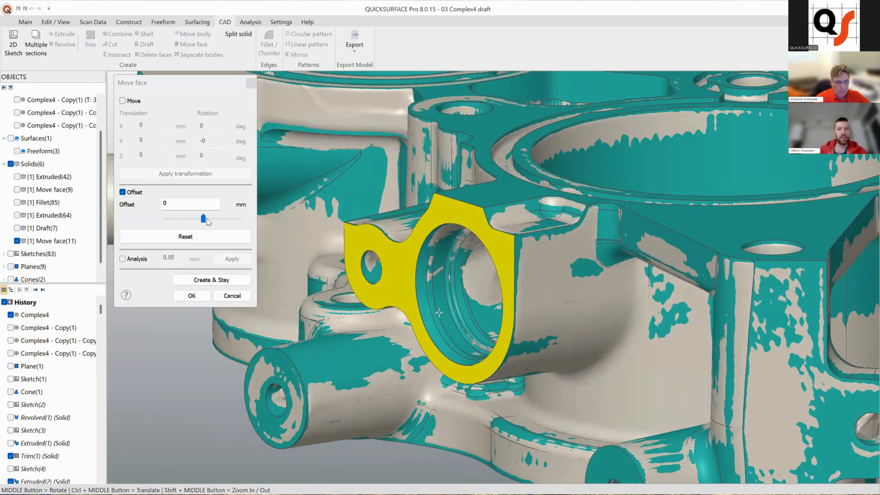
left_click_drag(207, 219, 230, 217)
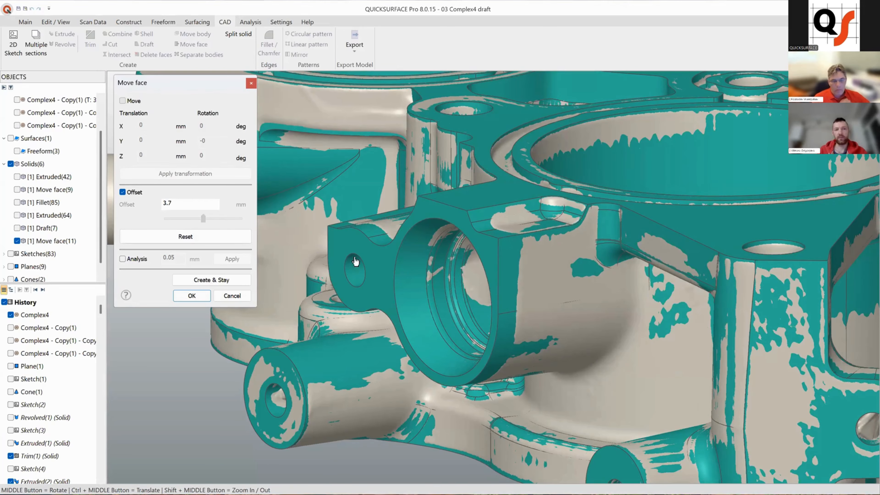
Step: Reset the offset of the threaded port flange face and cancel the Move face operation
left_click(387, 295)
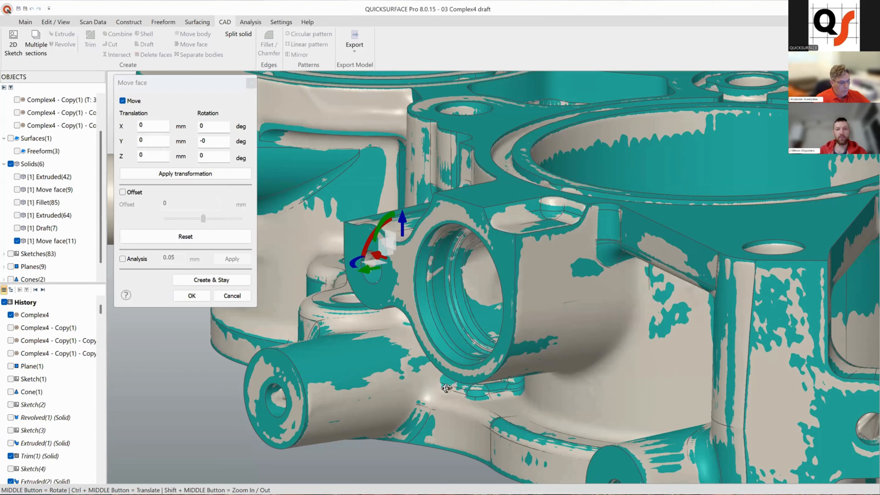
middle_click_drag(450, 372, 448, 365)
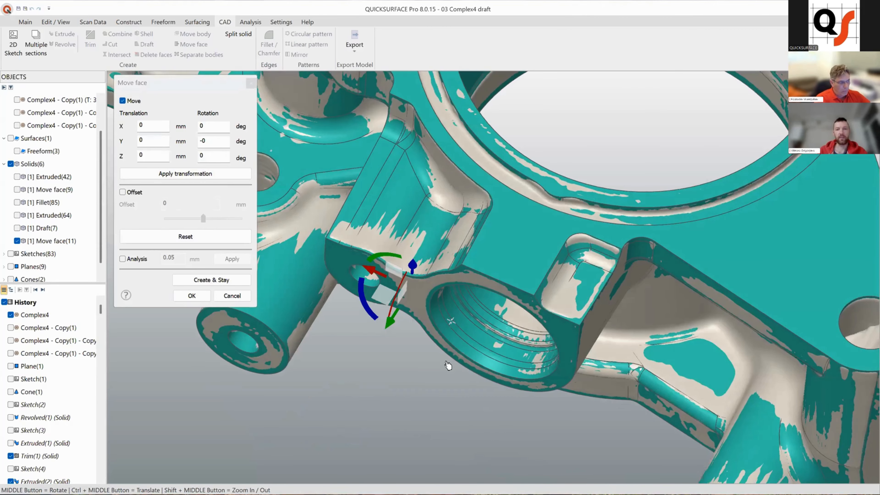
scroll(454, 375, "down", 6)
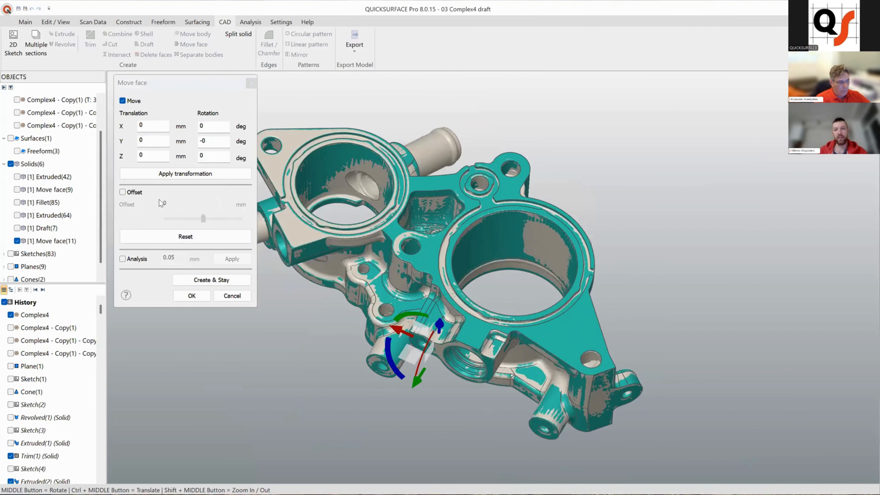
scroll(158, 200, "up", 3)
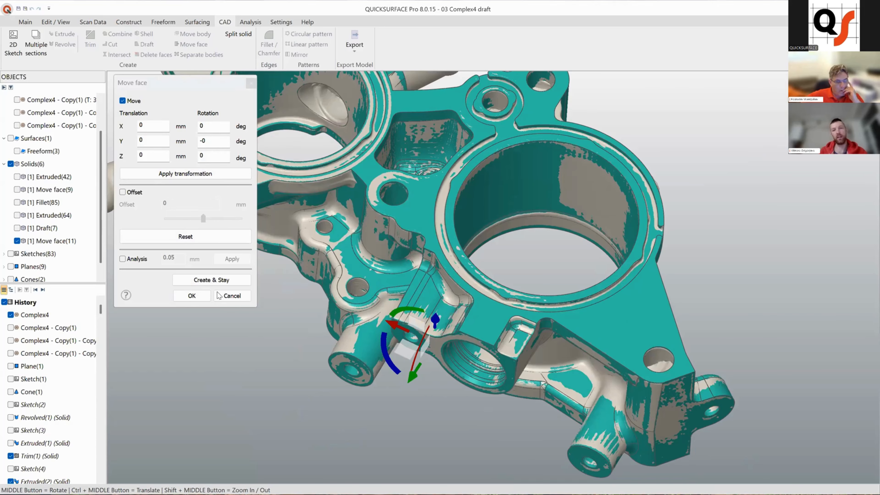
left_click(231, 295)
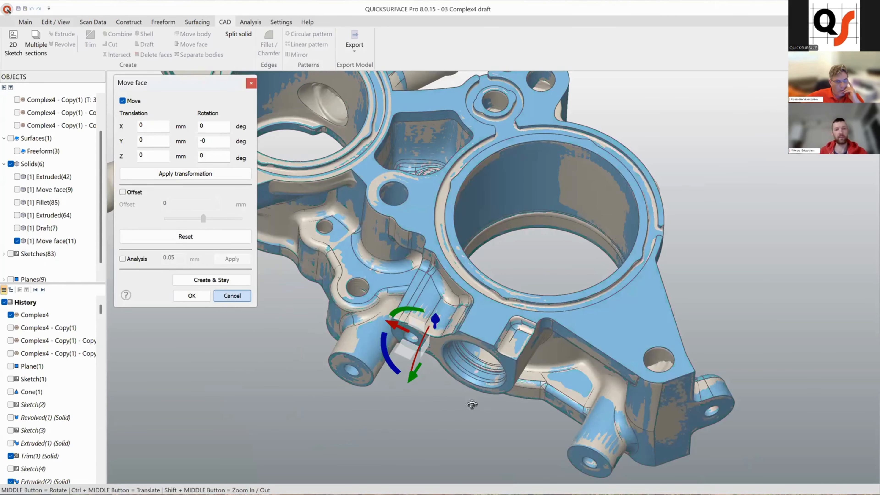
Step: Try moving the flat port face beside the hose nozzle about 6.98 mm along Y with Move face
middle_click_drag(302, 328, 182, 51)
left_click(313, 317)
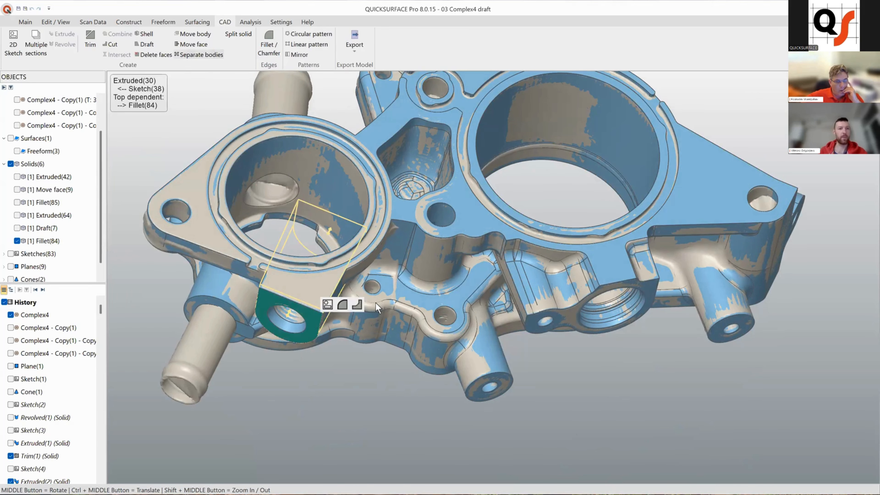
key("space")
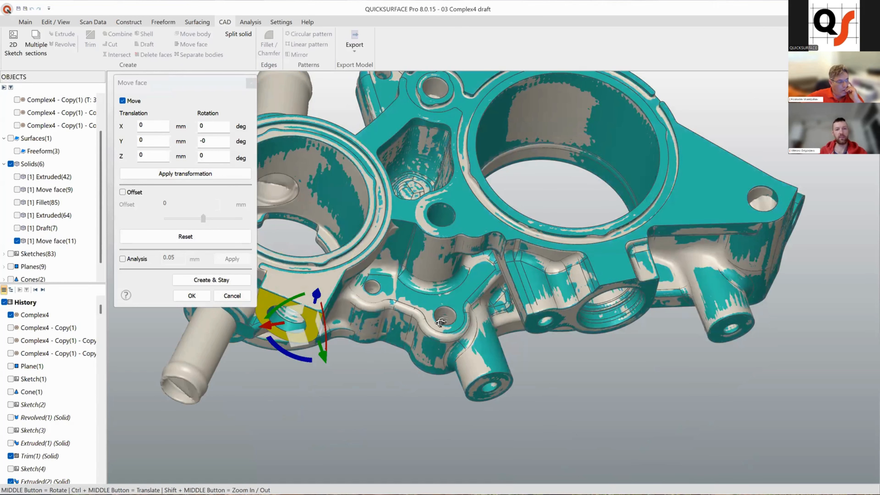
middle_click_drag(440, 322, 358, 264)
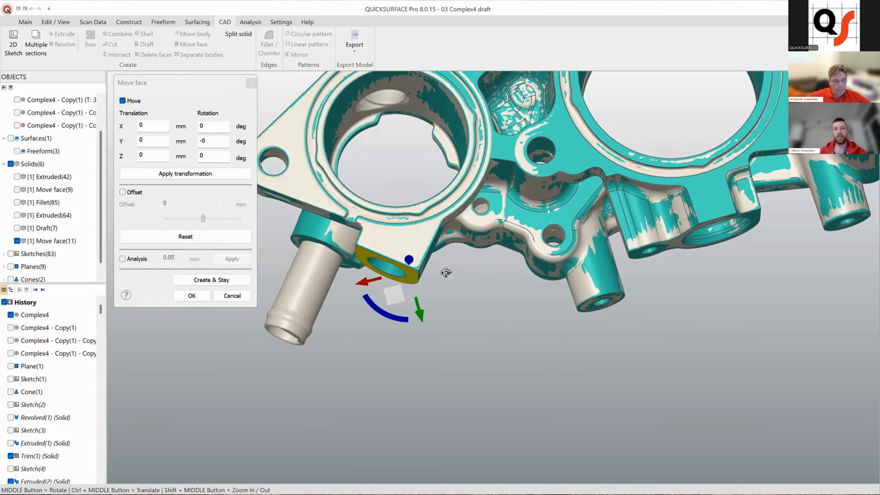
scroll(455, 269, "up", 3)
middle_click_drag(455, 269, 454, 288)
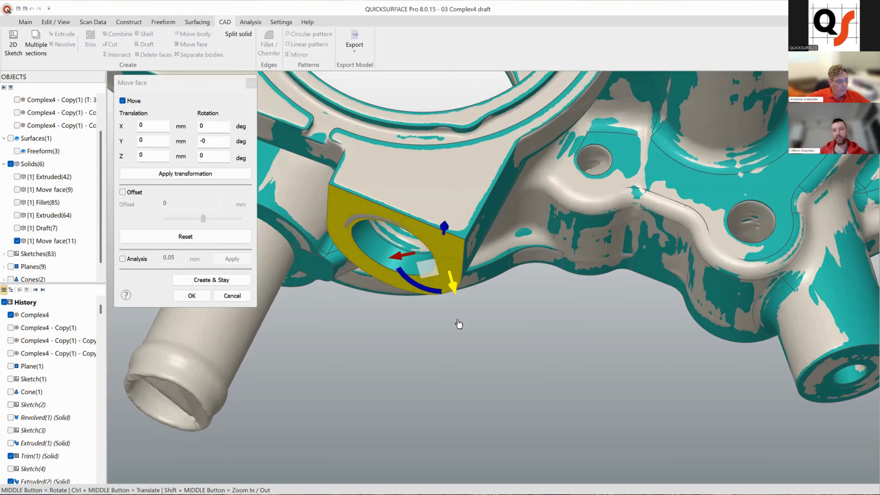
left_click_drag(458, 320, 383, 344)
left_click_drag(260, 311, 264, 309)
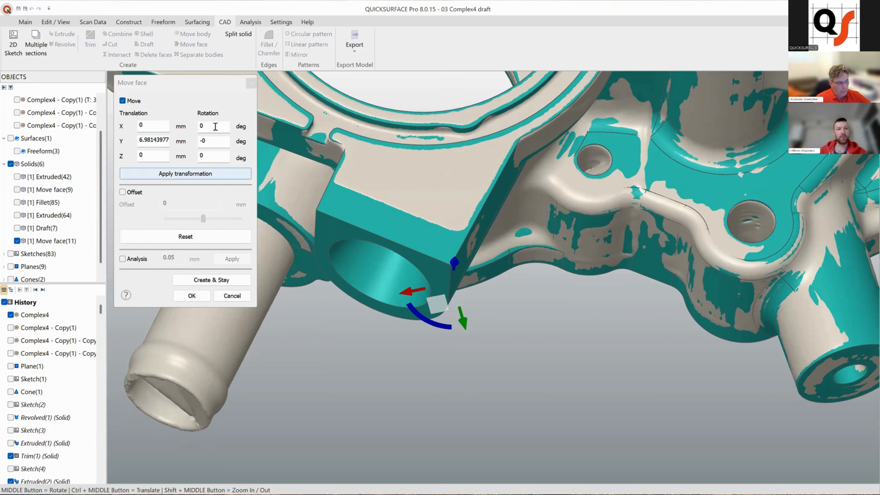
left_click(419, 319)
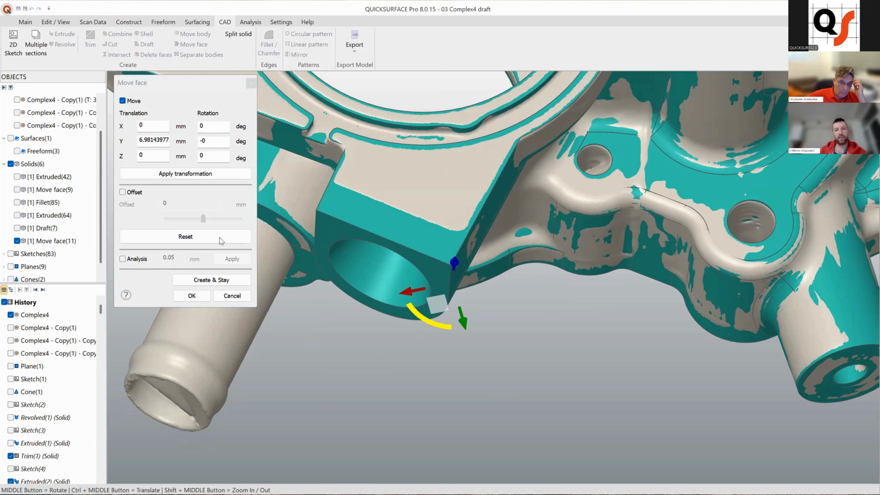
Step: Try rotating the port face beside the nozzle about 13.07 degrees around Z instead, and cancel the operation
left_click(199, 174)
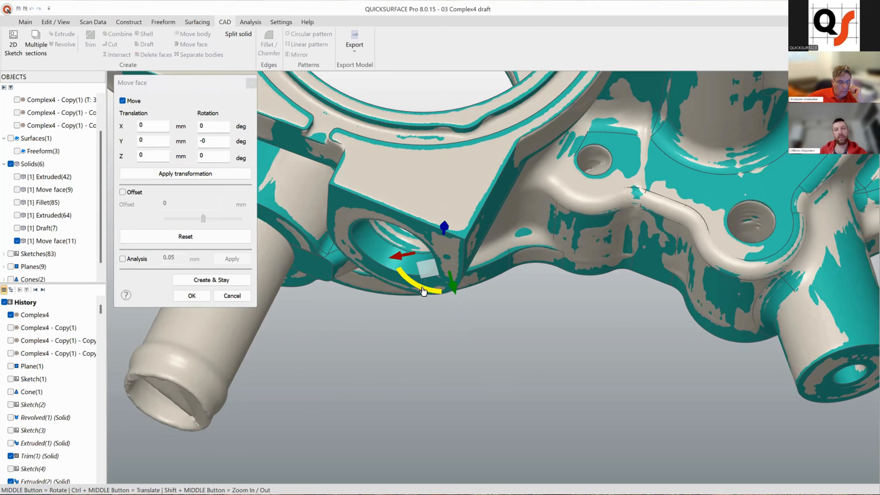
left_click_drag(428, 292, 437, 294)
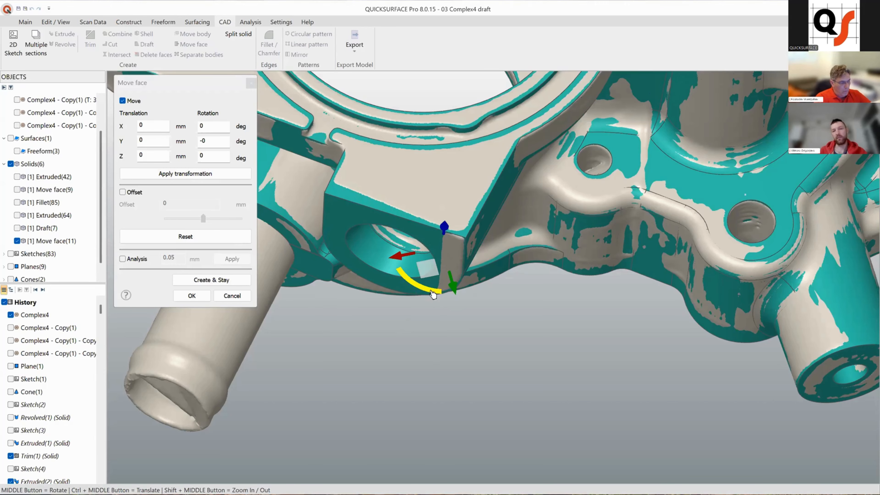
left_click_drag(433, 294, 368, 348)
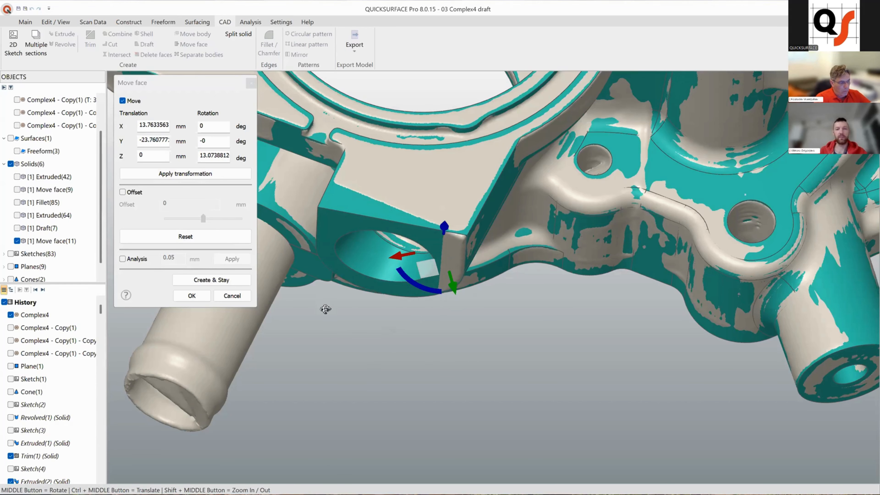
middle_click_drag(326, 308, 365, 347)
middle_click_drag(442, 262, 393, 257)
scroll(260, 288, "down", 4)
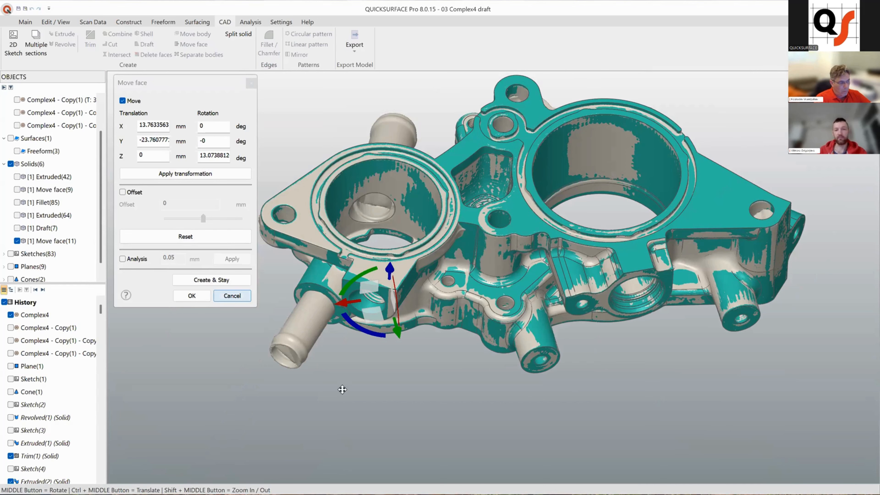
left_click(232, 296)
Step: Open the recent document "04 plastic cap shell or thicken"
middle_click_drag(373, 300, 438, 351)
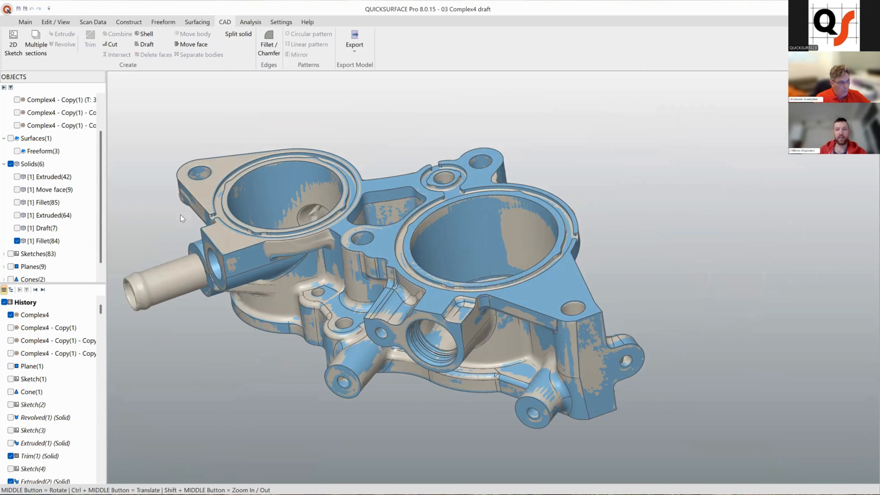
scroll(489, 374, "up", 3)
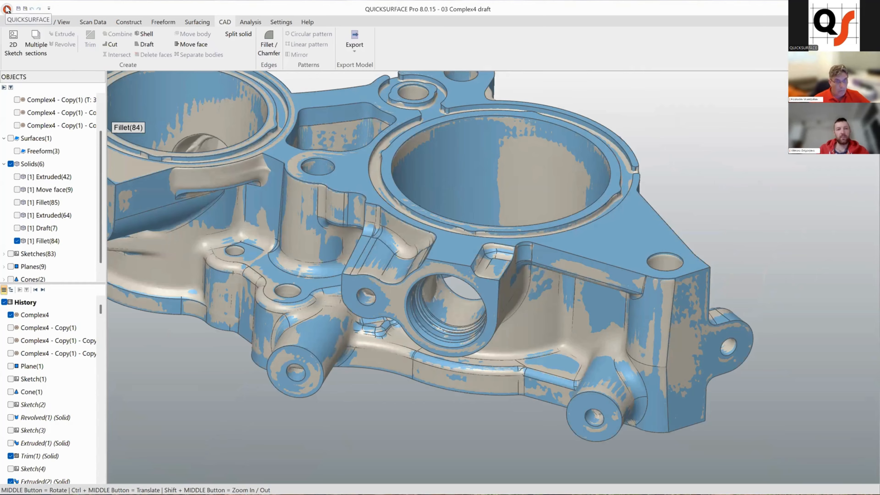
left_click(7, 9)
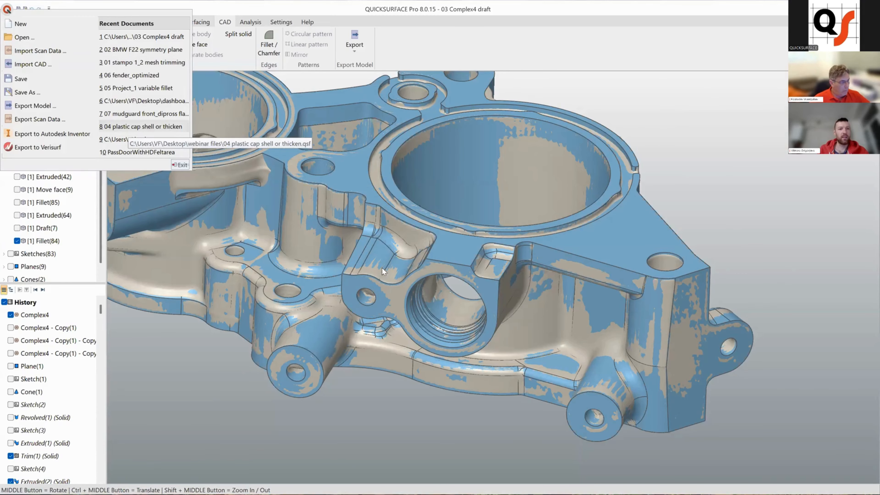
left_click(459, 279)
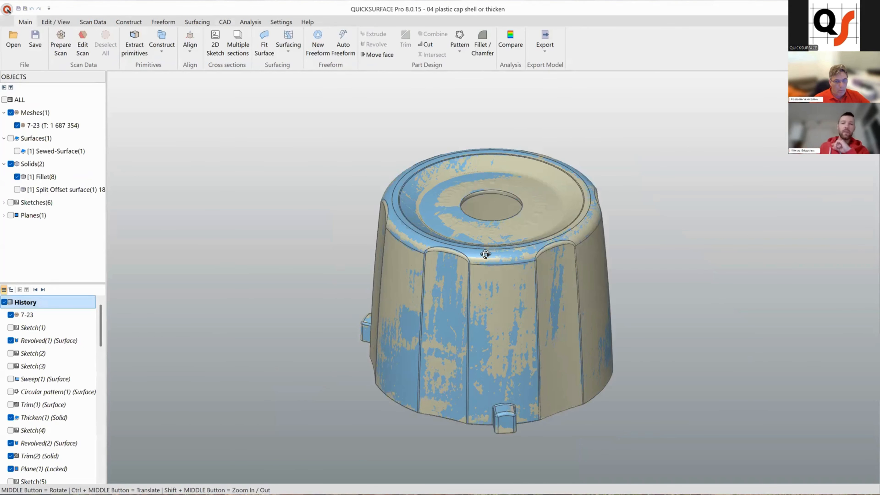
Step: Hide the Fillet(8) solid, display the Split Offset surface(1) solid over the cap scan, and bring up the surfacing tools
middle_click_drag(474, 318, 522, 319)
scroll(506, 308, "down", 2)
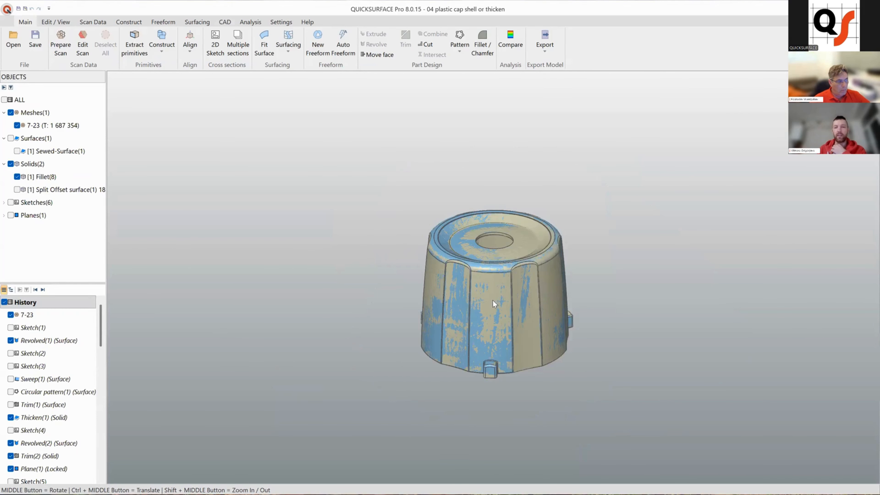
scroll(465, 302, "up", 3)
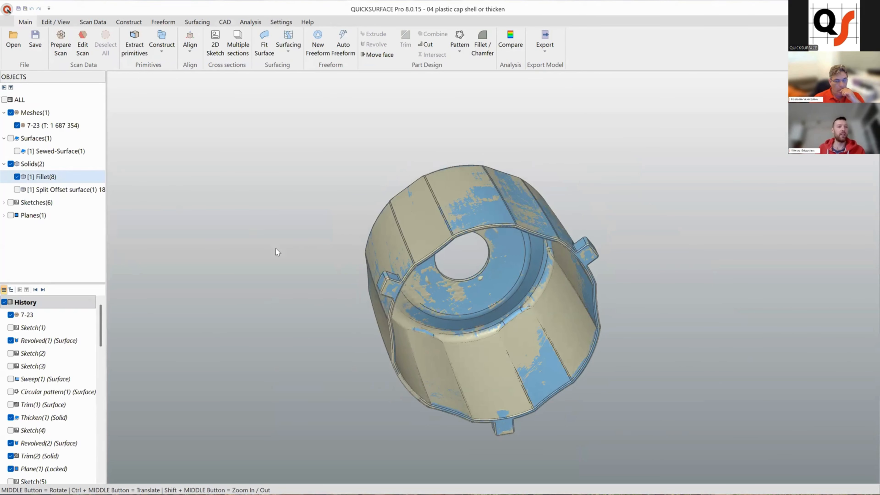
left_click(16, 177)
left_click(17, 189)
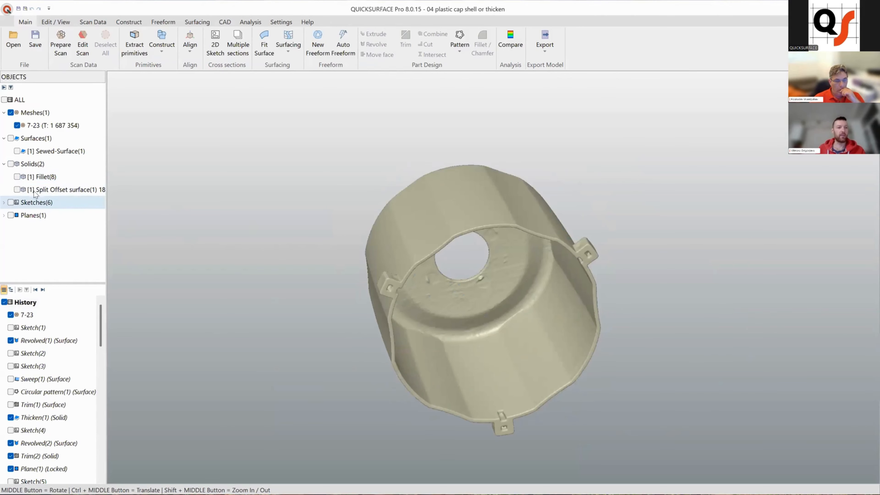
mouse_move(475, 297)
middle_mouse_down()
mouse_move(481, 326)
mouse_move(492, 256)
mouse_move(460, 267)
mouse_move(477, 295)
mouse_move(492, 298)
mouse_move(501, 349)
mouse_move(495, 173)
mouse_move(499, 336)
mouse_move(481, 208)
middle_mouse_up()
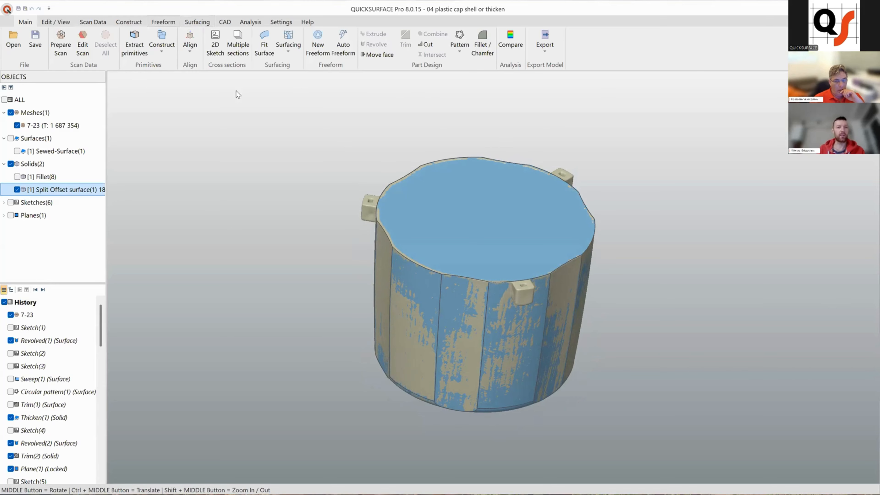
left_click(197, 21)
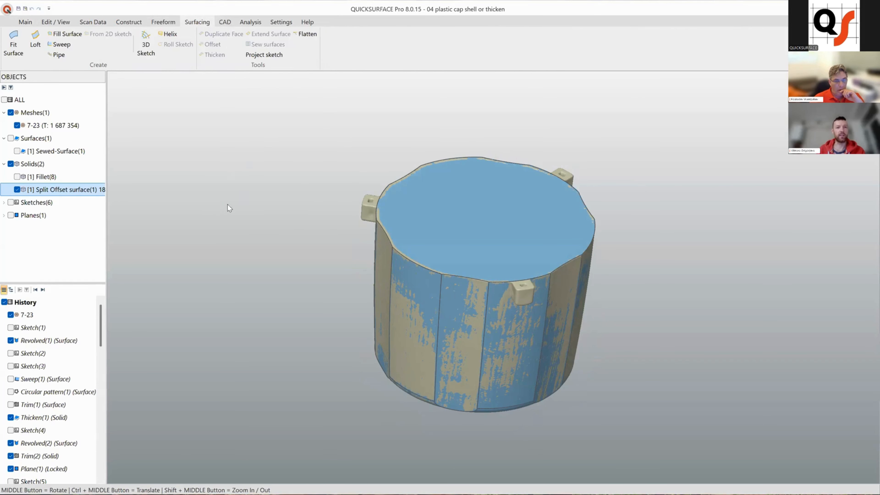
Step: Shell the cap solid with its top face removed and a 1.8 mm offset, checking the fit with deviation analysis
left_click(224, 21)
left_click(142, 35)
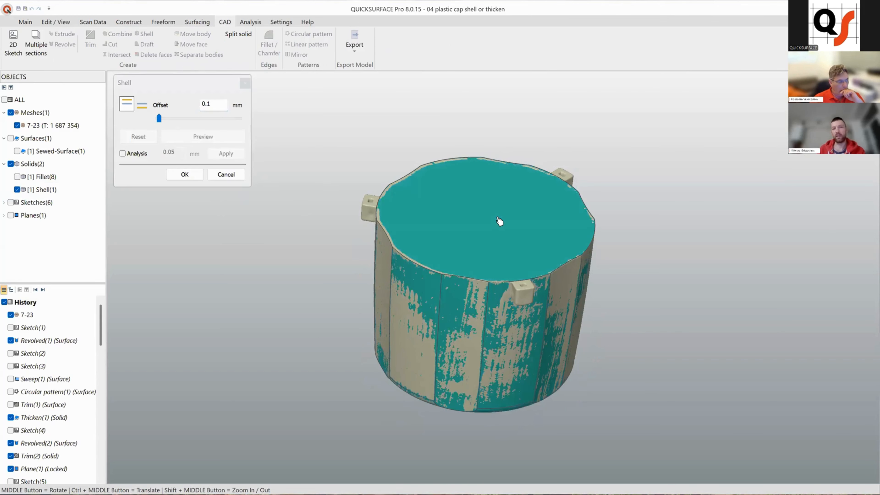
left_click(499, 221)
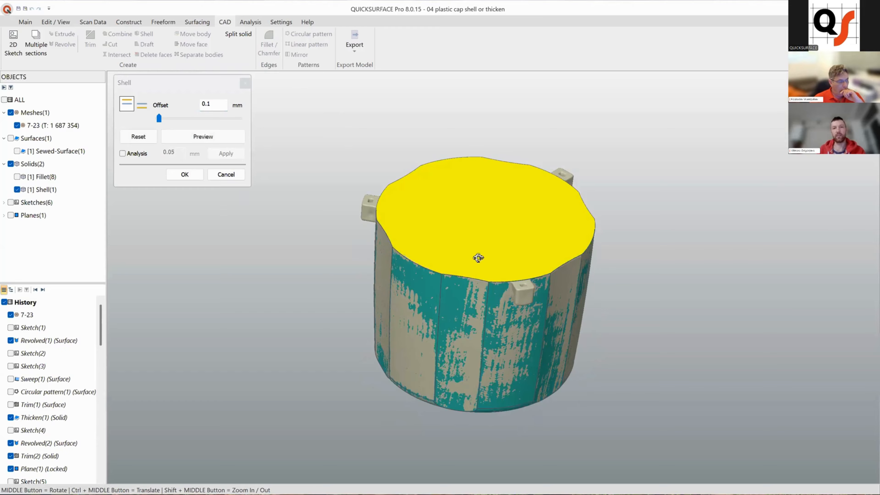
middle_click_drag(499, 241, 333, 169)
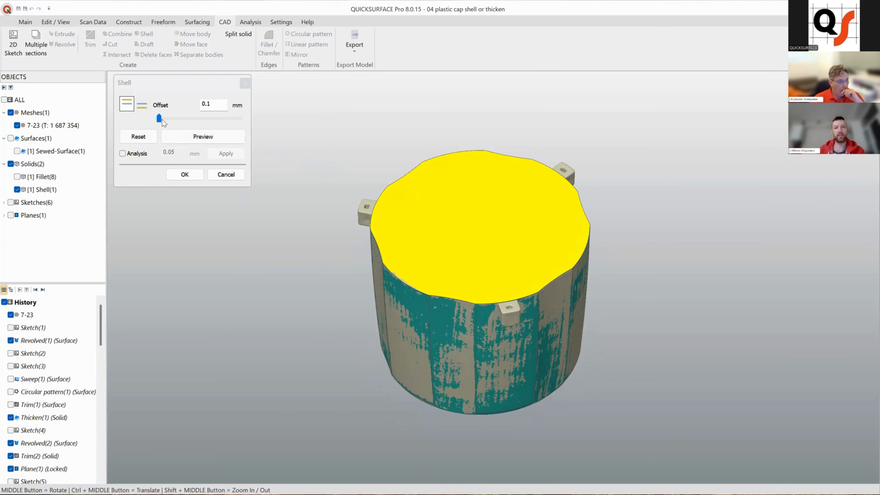
left_click_drag(169, 121, 170, 121)
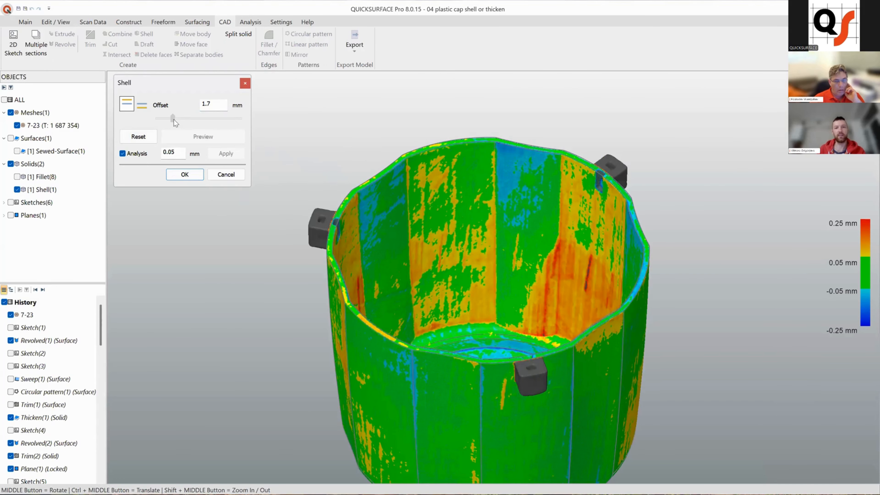
left_click_drag(173, 120, 173, 118)
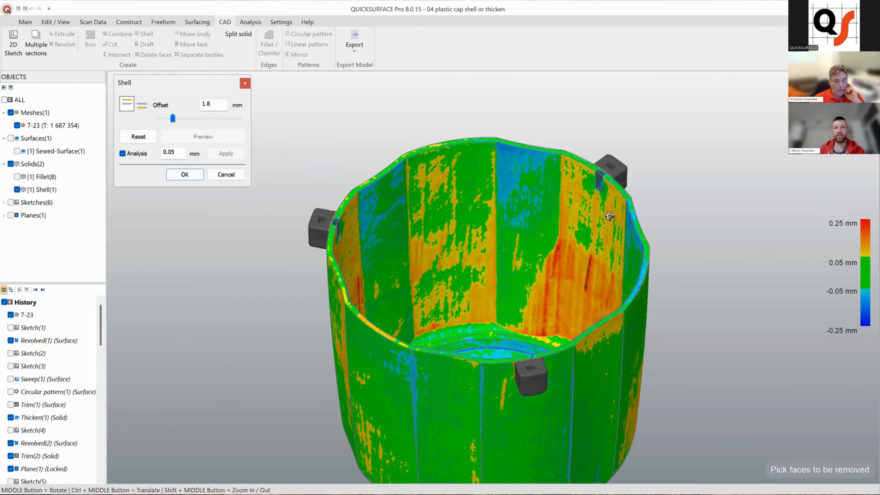
middle_click_drag(535, 282, 503, 132)
middle_click_drag(513, 168, 417, 226)
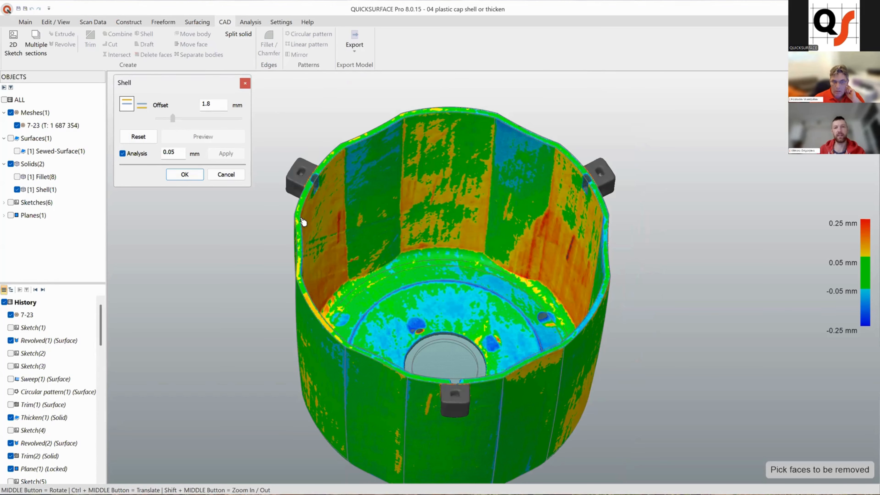
mouse_move(451, 295)
middle_mouse_down()
mouse_move(469, 297)
mouse_move(459, 288)
middle_mouse_up()
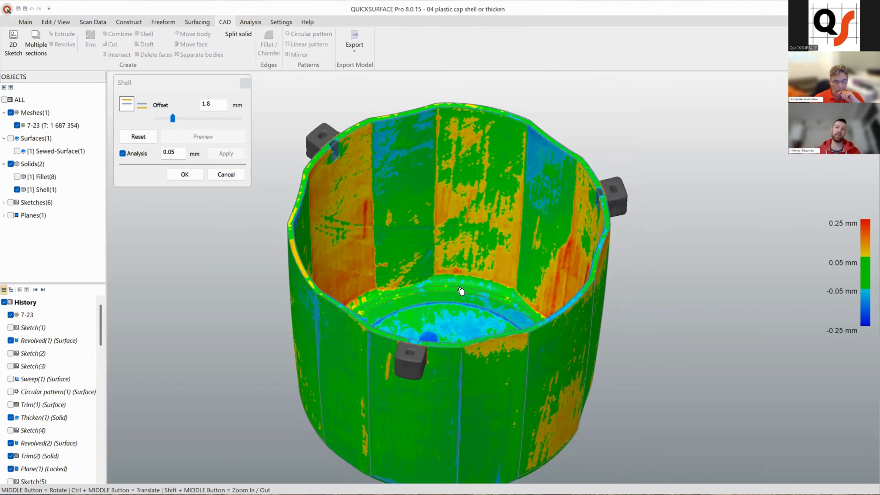
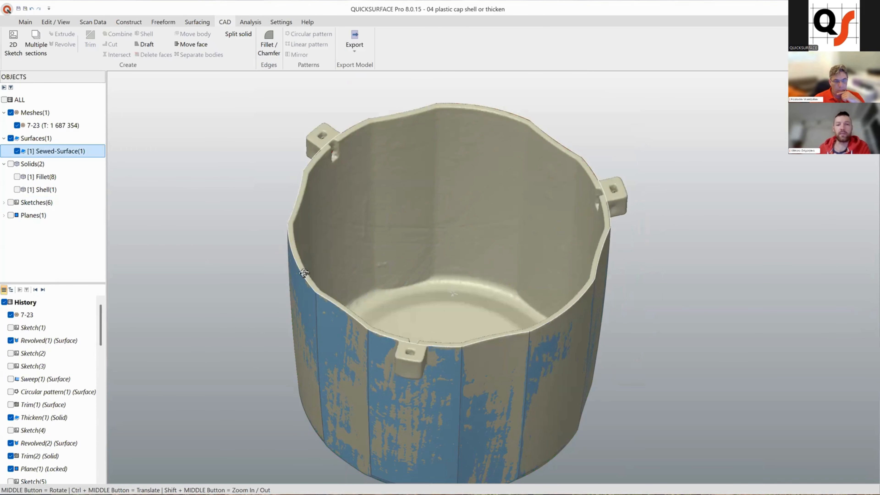
Step: Examine the sewn surface against the scan from below and above, then check the last entries in the modelling history
middle_click_drag(305, 273, 341, 198)
middle_click_drag(448, 241, 439, 299)
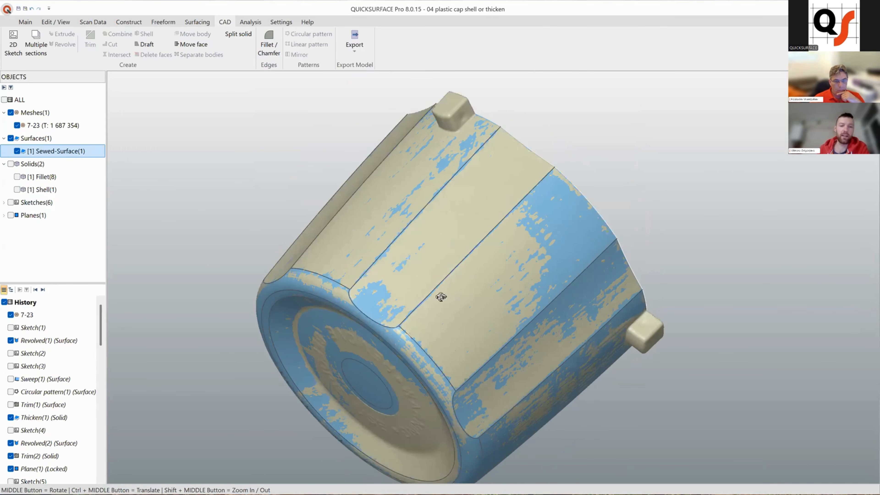
middle_click_drag(460, 248, 396, 245)
middle_click_drag(373, 266, 390, 259)
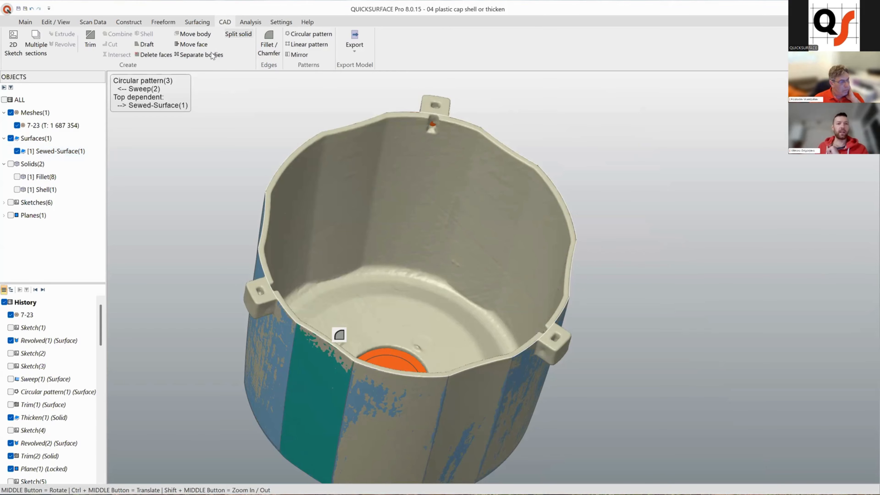
left_click(197, 21)
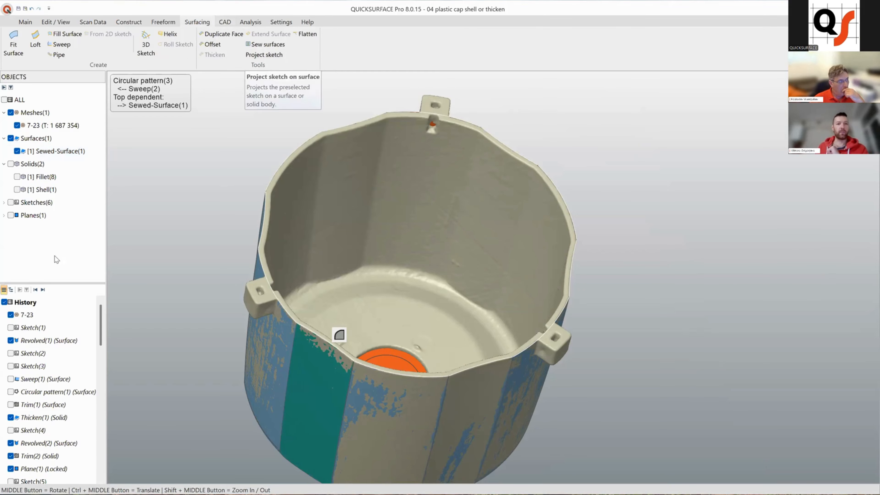
key("Escape")
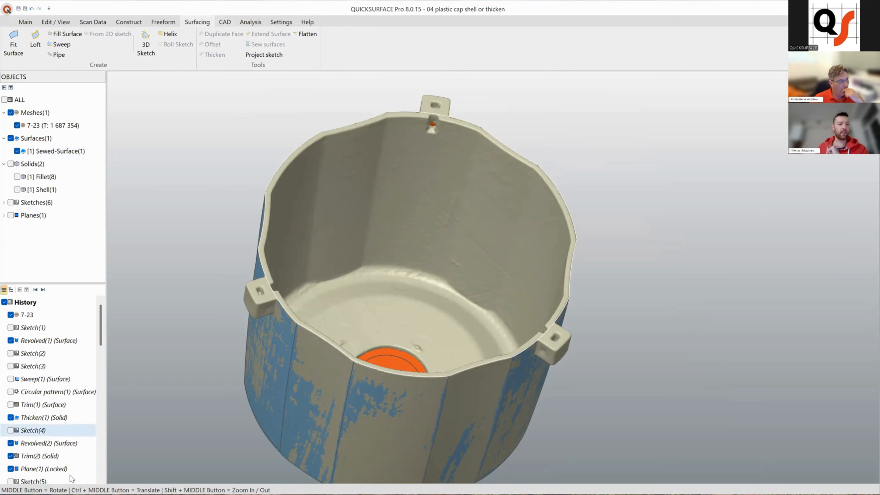
scroll(71, 478, "down", 10)
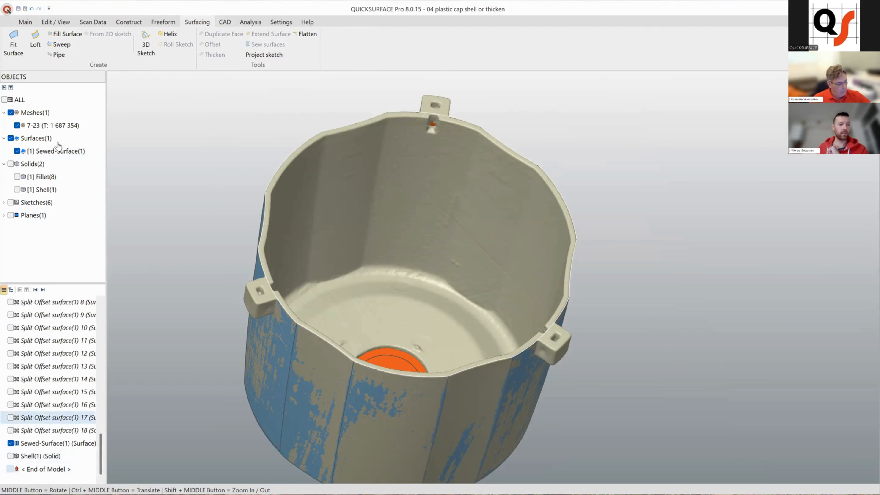
Step: Thicken the sewn surface inward by 1.9 mm with deviation analysis enabled
left_click(56, 151)
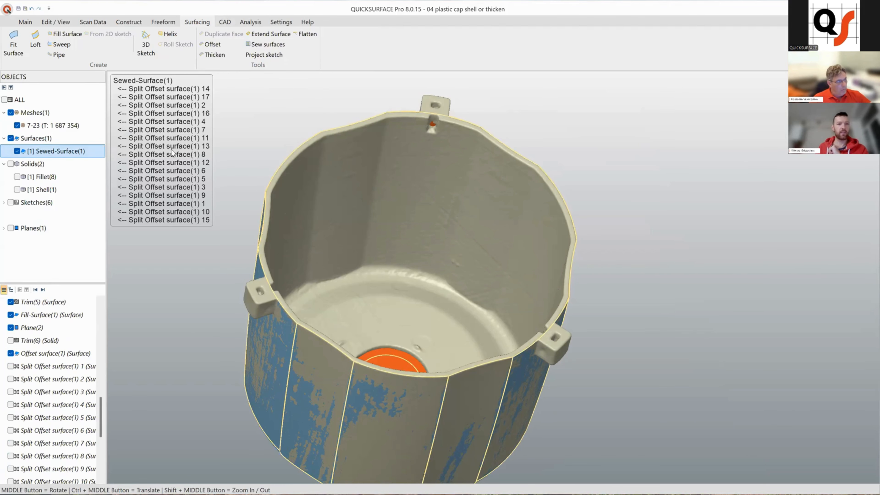
left_click(181, 151)
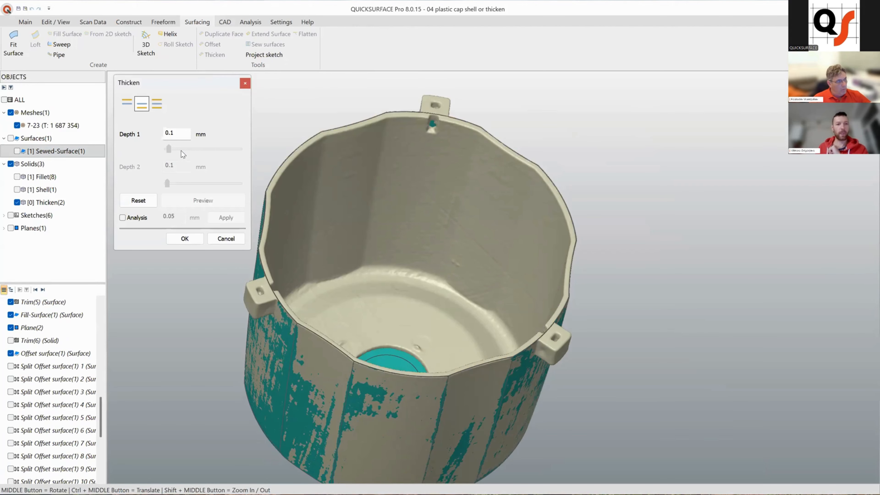
key("Right")
key("Right")
key("Right")
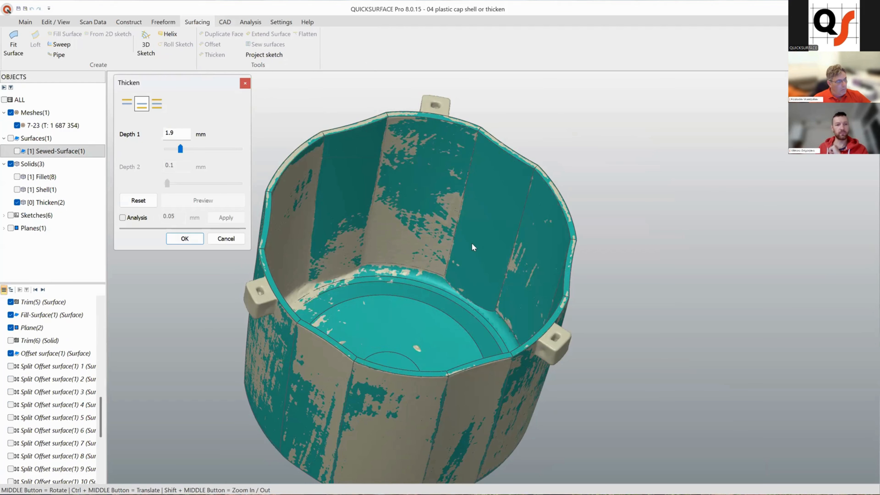
left_click(122, 218)
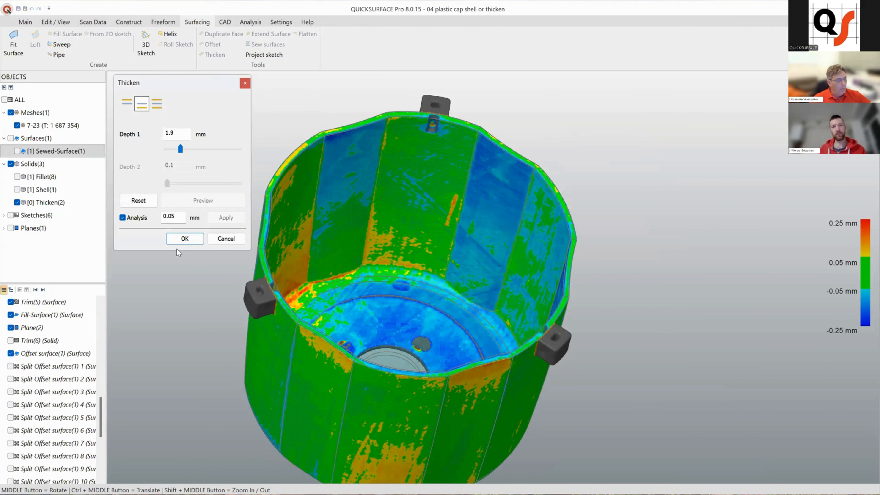
left_click(184, 239)
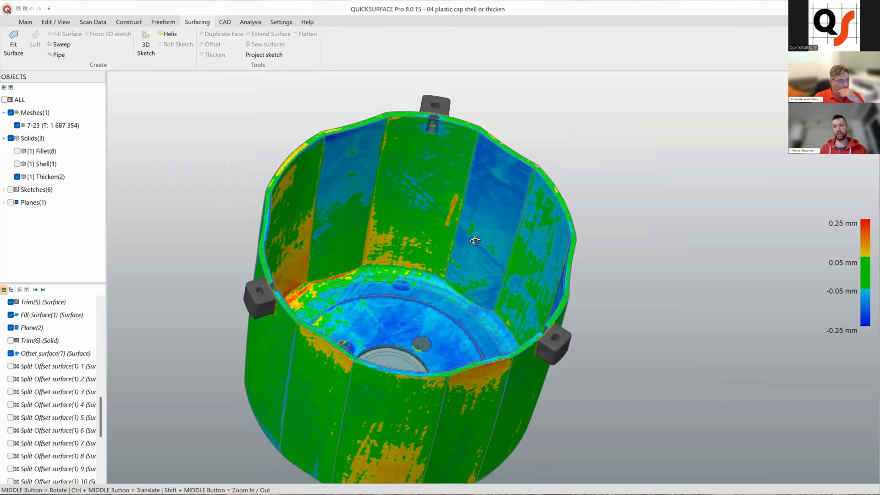
middle_click_drag(405, 238, 404, 277)
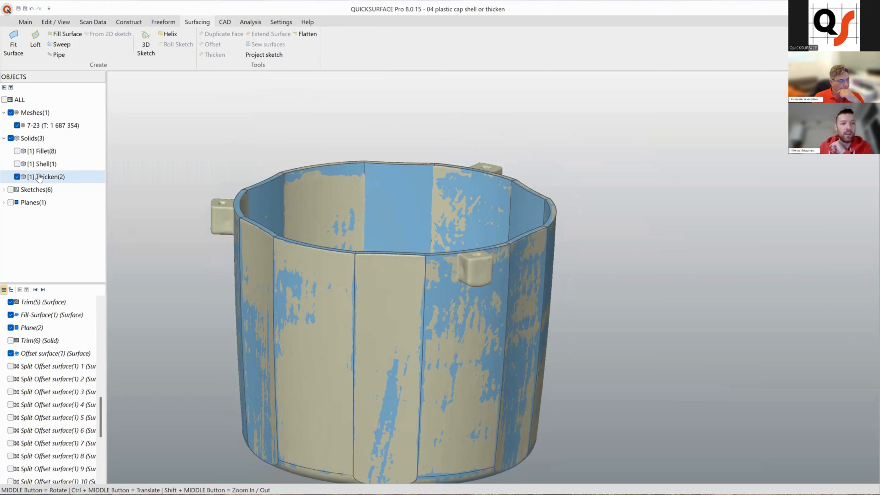
Step: Show the shelled solid together with the thickened solid and make the thickened one transparent
left_click(17, 163)
right_click(45, 177)
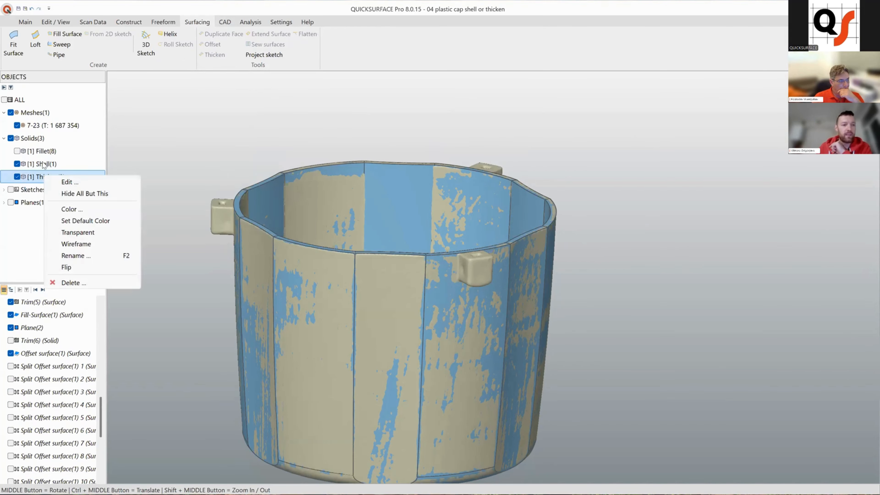
right_click(43, 163)
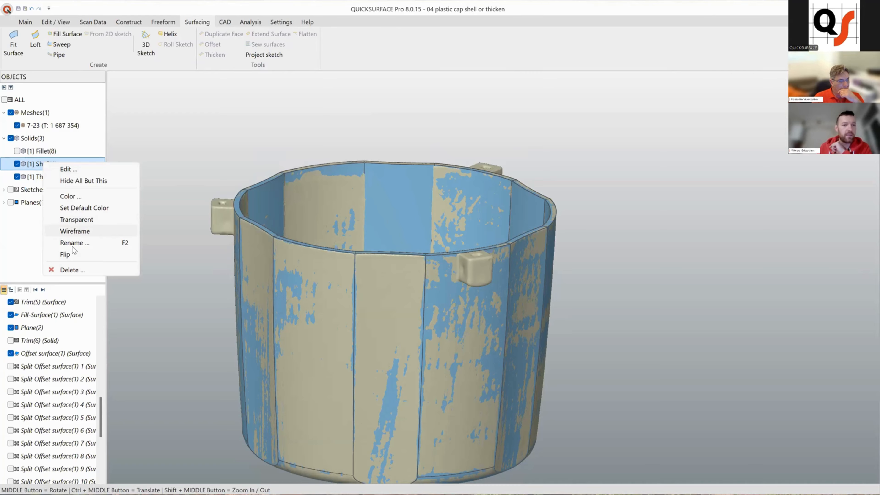
right_click(33, 178)
left_click(73, 235)
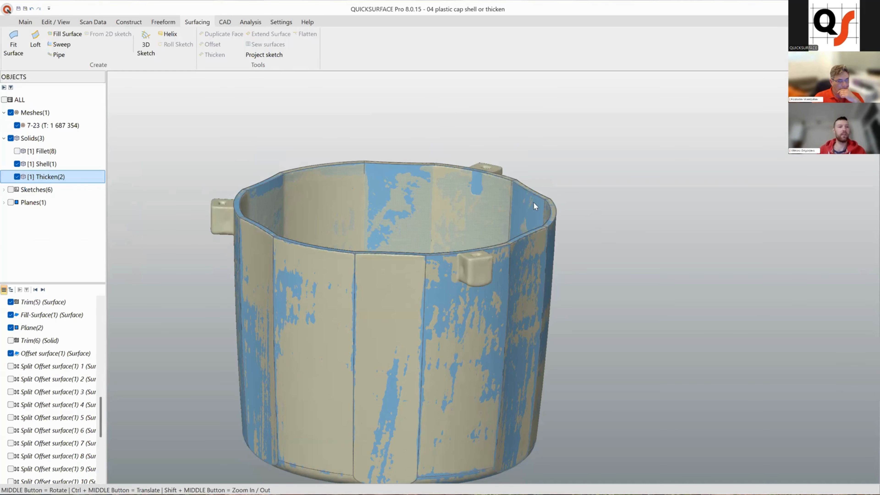
Step: Hide the scan mesh and the thickened solid, and examine the top rim face of the shelled solid
scroll(534, 203, "up", 6)
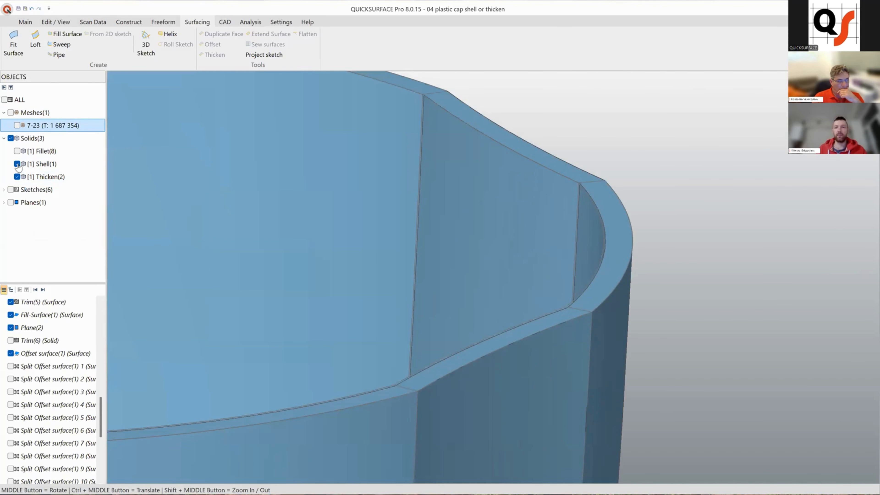
left_click(17, 176)
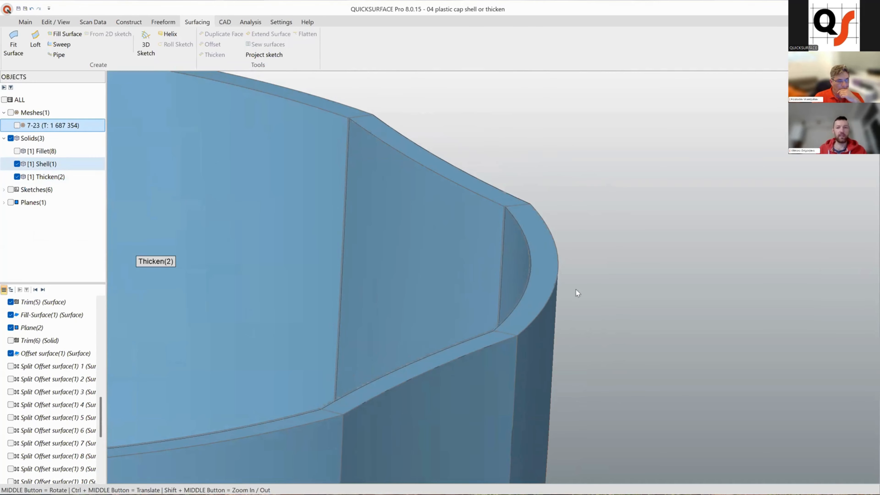
scroll(701, 292, "down", 6)
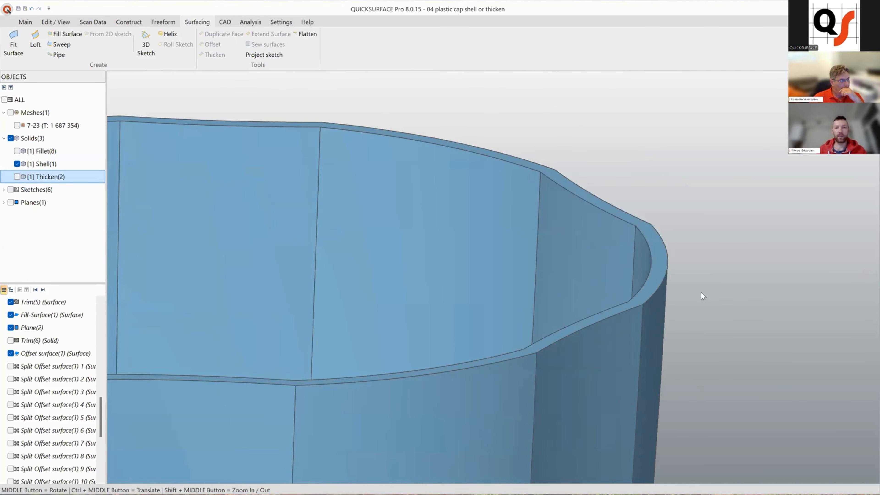
left_click(339, 285)
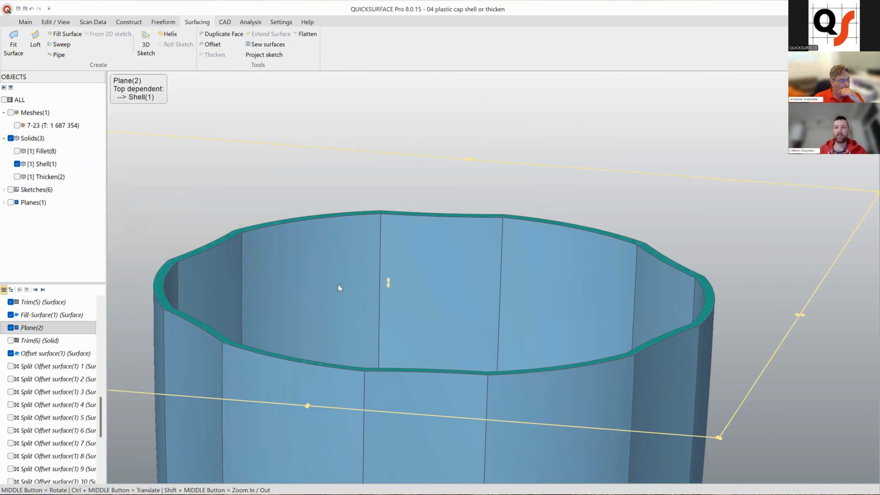
scroll(515, 267, "down", 3)
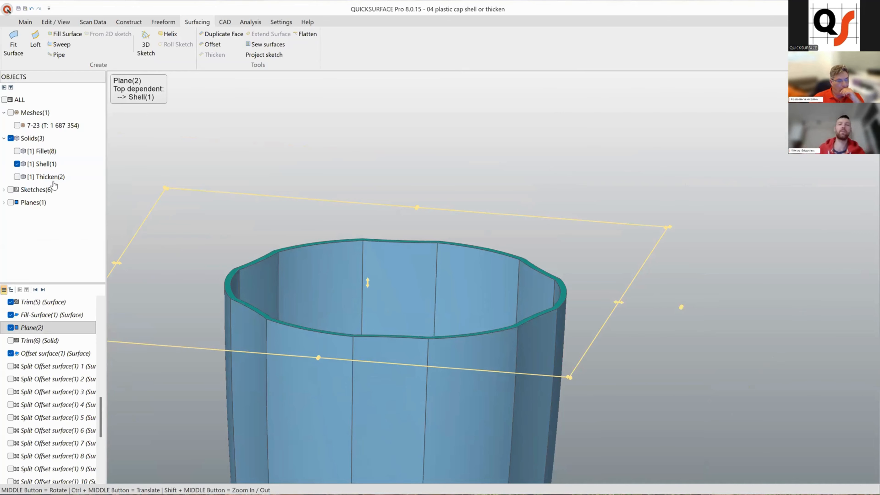
Step: Display only the thickened solid with transparency turned off and examine the shape of its top rim
left_click(15, 166)
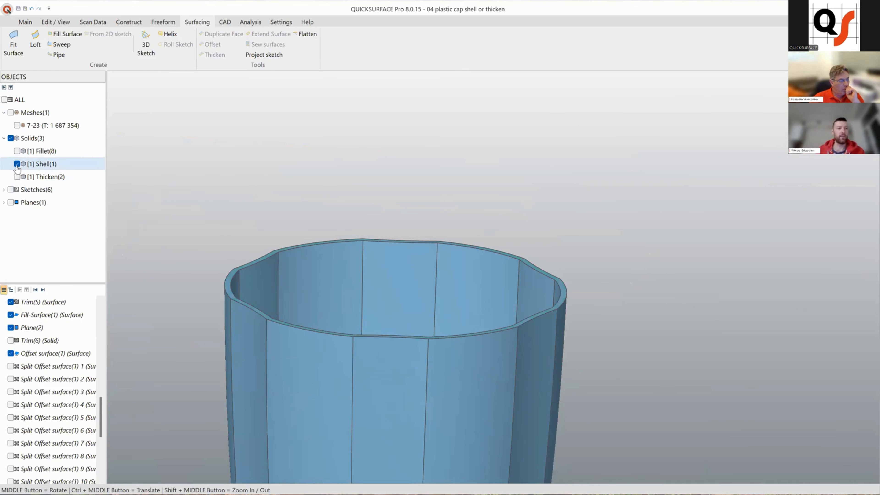
left_click(17, 177)
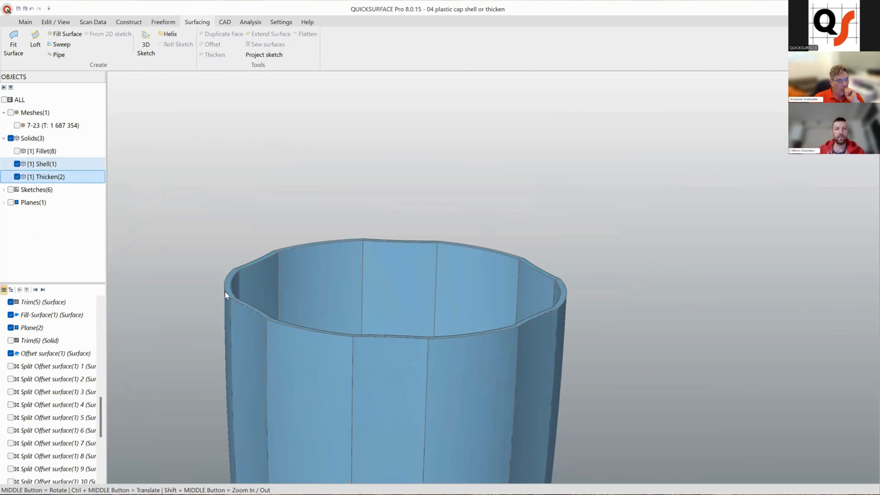
left_click(16, 164)
right_click(39, 176)
left_click(83, 234)
scroll(506, 319, "up", 5)
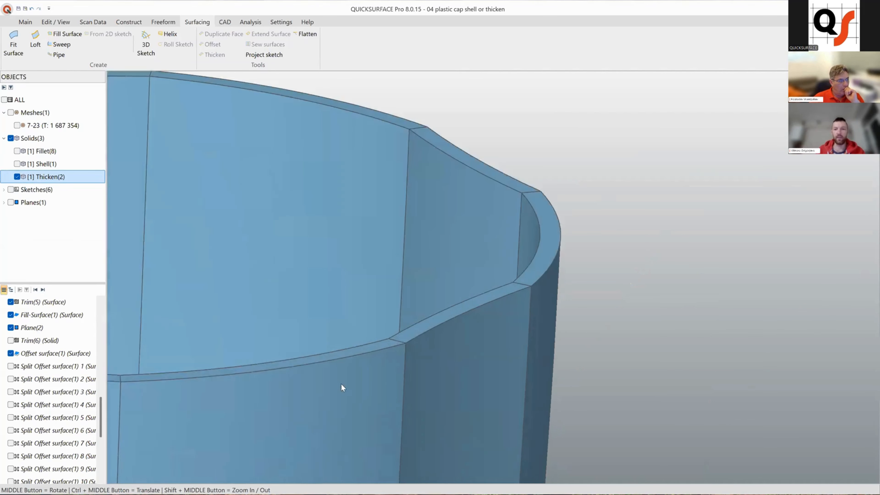
scroll(505, 270, "up", 2)
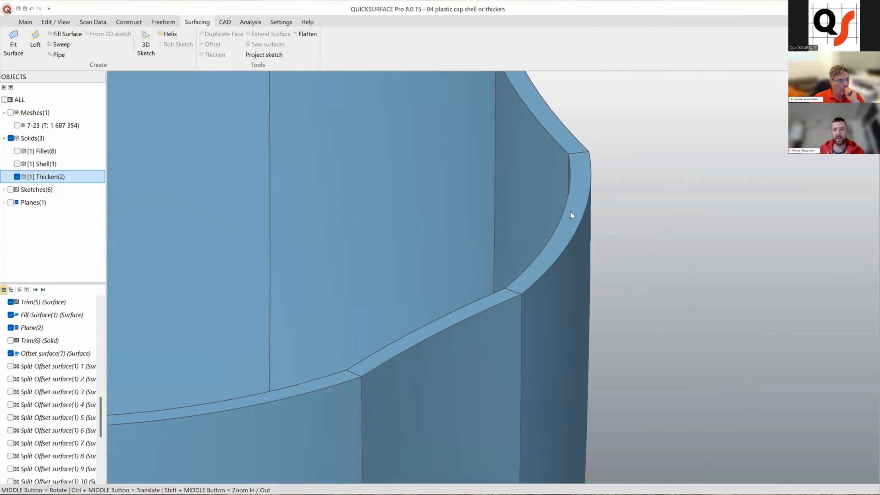
middle_click_drag(558, 201, 554, 173)
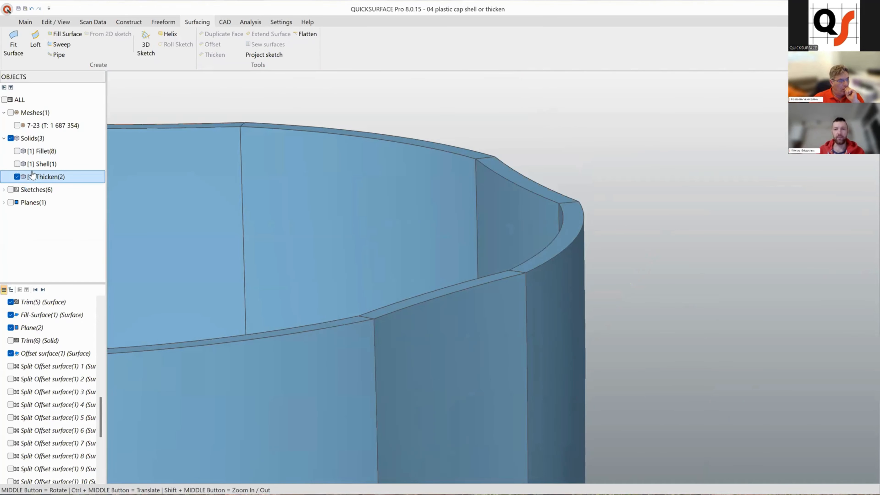
Step: Overlay the shelled solid with the transparent thickened solid and compare their top rims edge-on
left_click(17, 164)
right_click(38, 175)
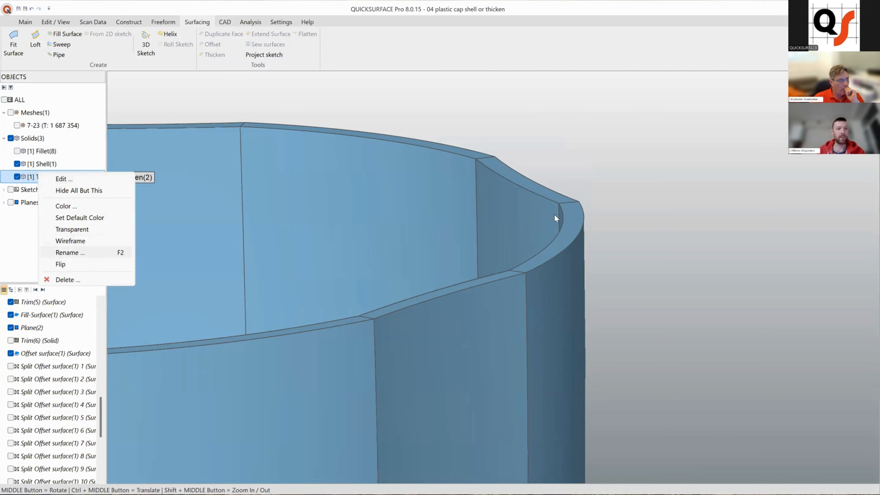
left_click(601, 198)
scroll(417, 248, "up", 3)
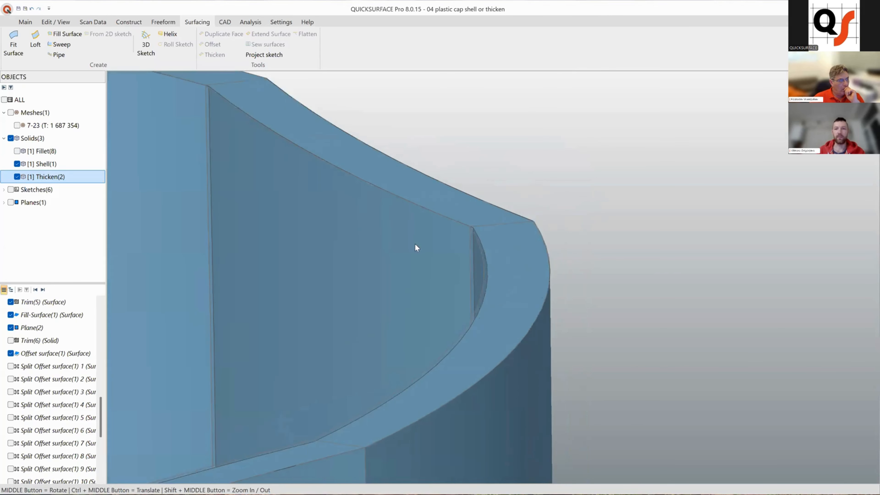
middle_click_drag(449, 285, 439, 258)
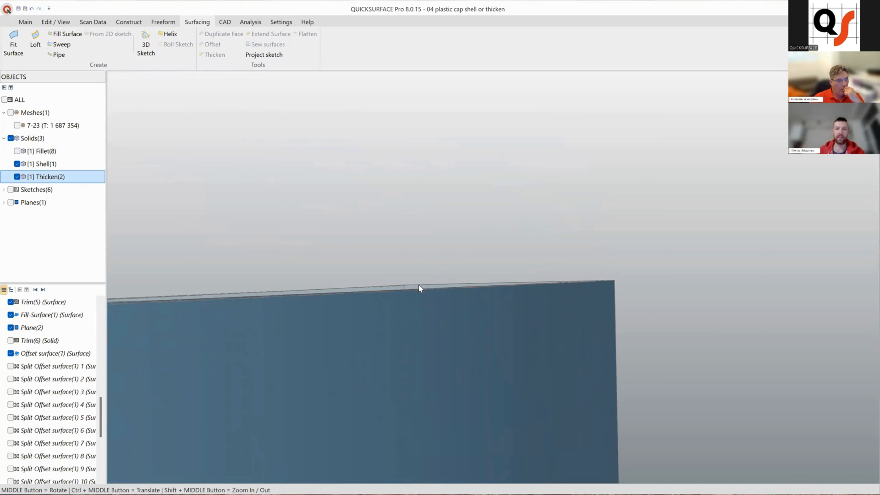
Step: Make the shelled solid transparent, hide the thickened solid, and examine the shelled solid's top rim and wall edges
mouse_move(418, 289)
middle_mouse_down()
mouse_move(329, 222)
mouse_move(460, 264)
mouse_move(405, 302)
mouse_move(411, 297)
middle_mouse_up()
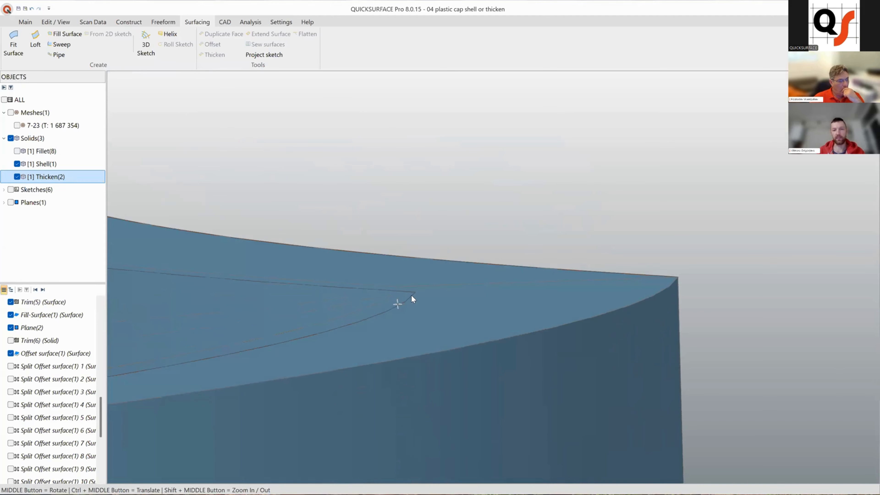
scroll(411, 297, "down", 10)
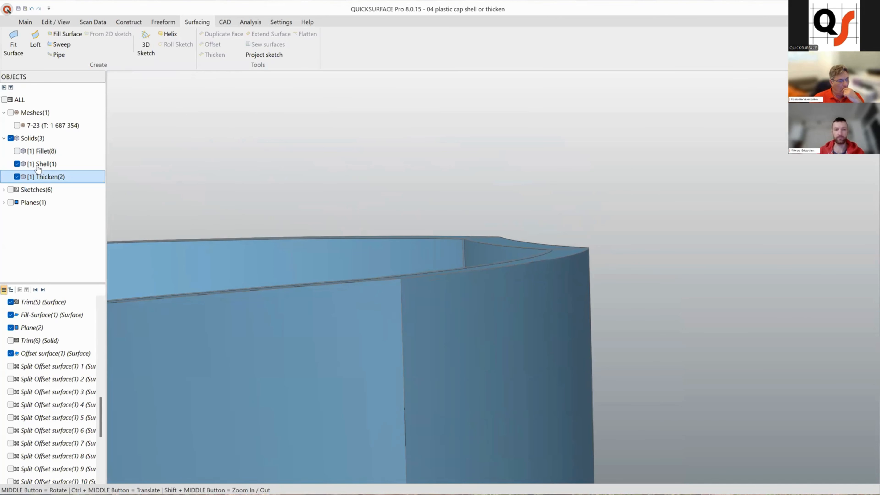
right_click(41, 165)
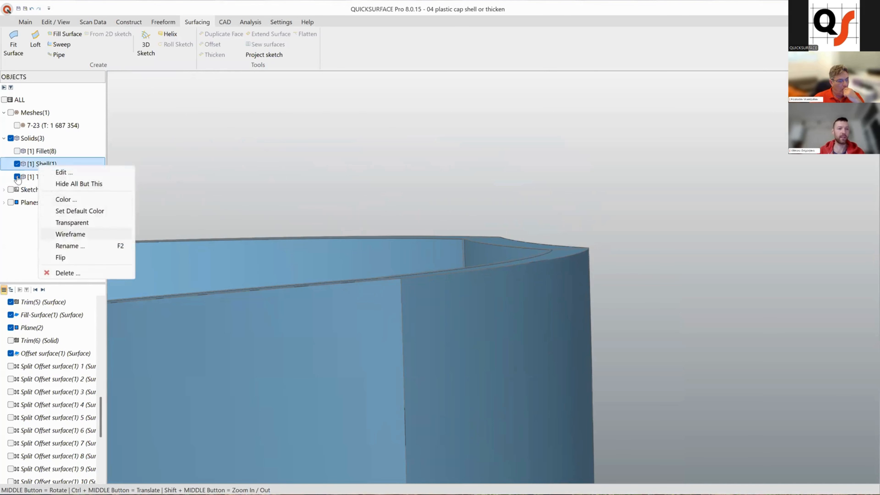
left_click(71, 222)
middle_click_drag(473, 280, 427, 298)
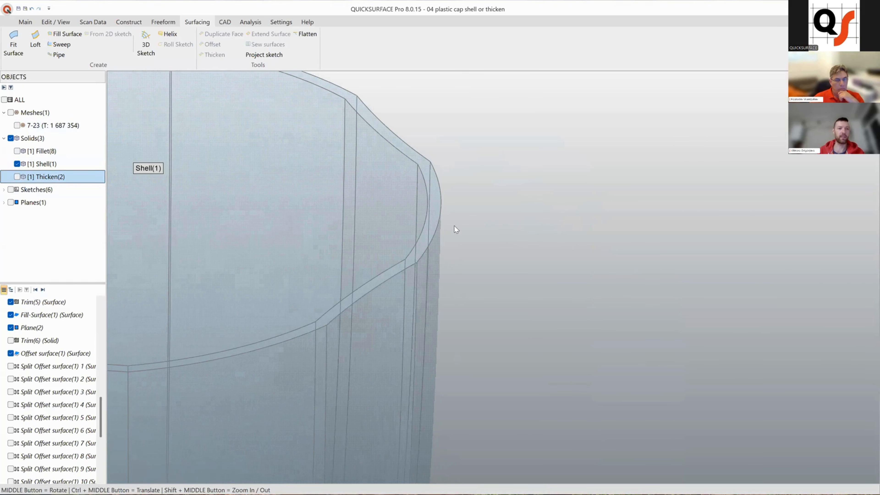
scroll(454, 226, "down", 3)
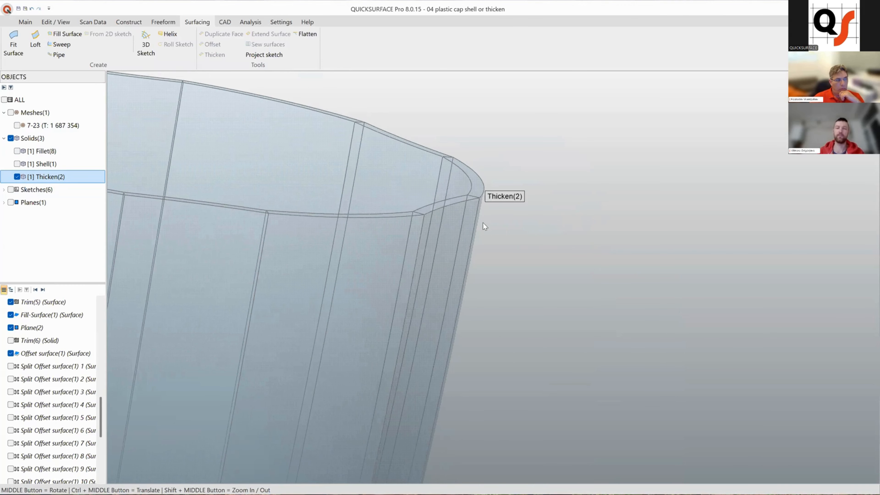
Step: Display only the transparent thickened solid and examine its top rim from the side and from above
scroll(488, 232, "down", 4)
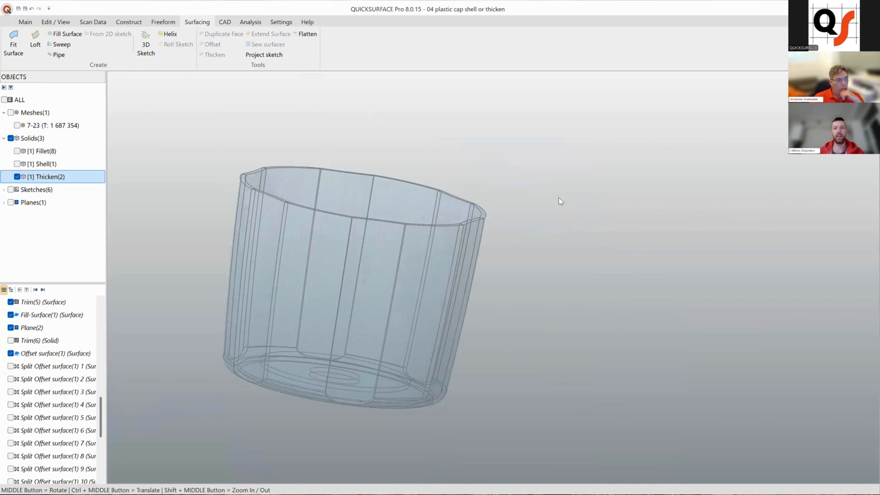
middle_click_drag(491, 188, 494, 327)
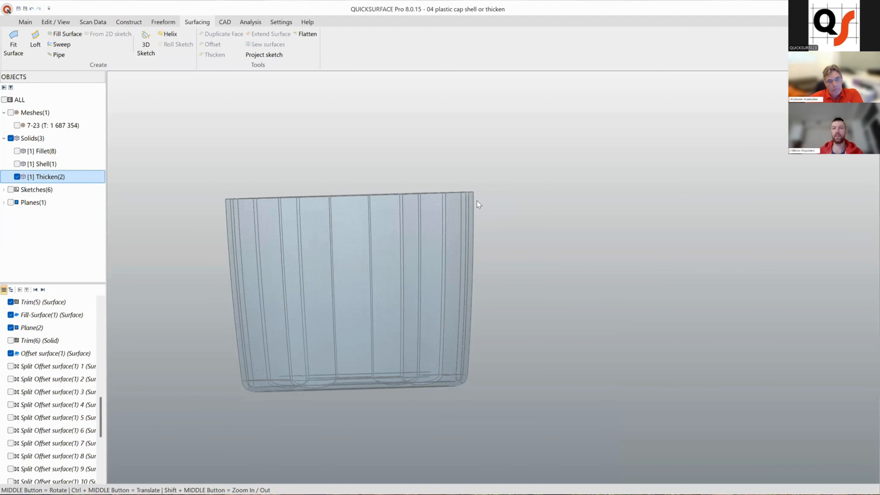
scroll(477, 200, "up", 3)
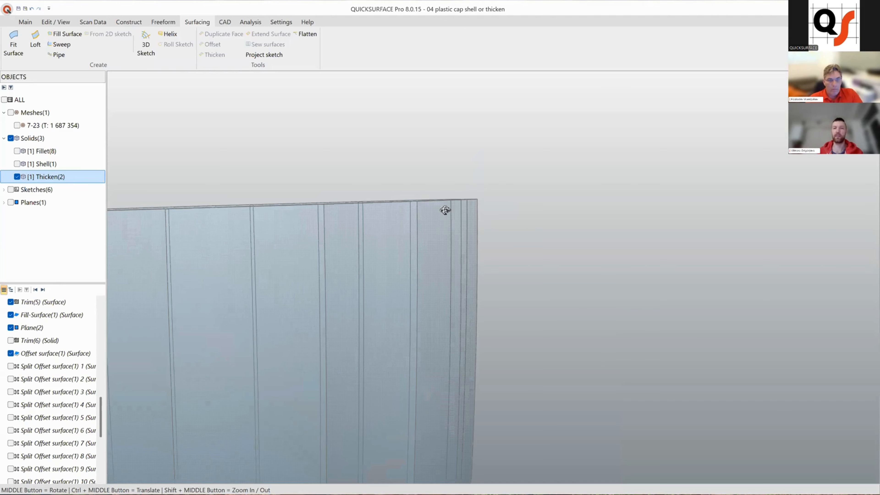
middle_click_drag(437, 216, 404, 310)
middle_click_drag(331, 304, 385, 294, "ctrl")
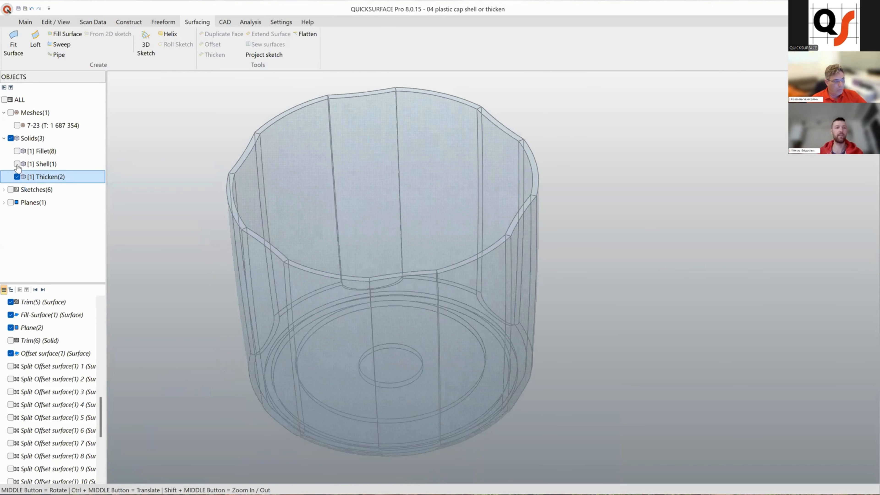
Step: Show the shelled solid with the thickened solid made opaque, and toggle the thickened solid's visibility to compare the two
left_click(16, 163)
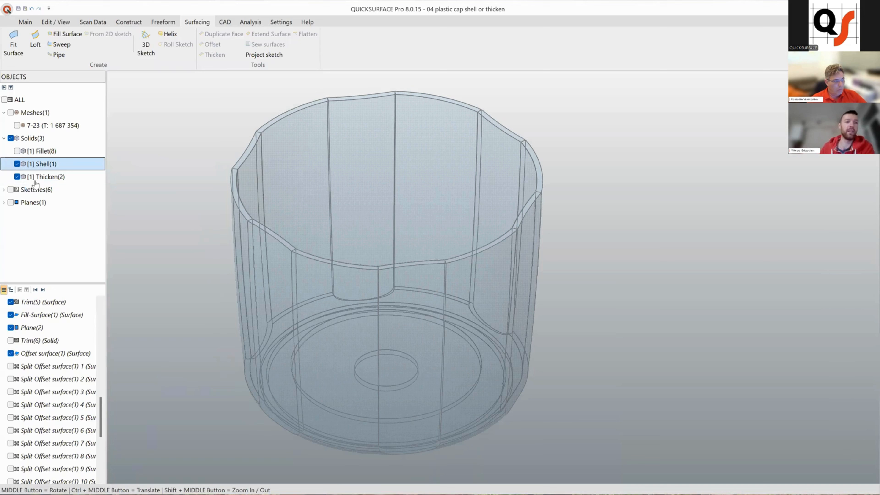
right_click(41, 177)
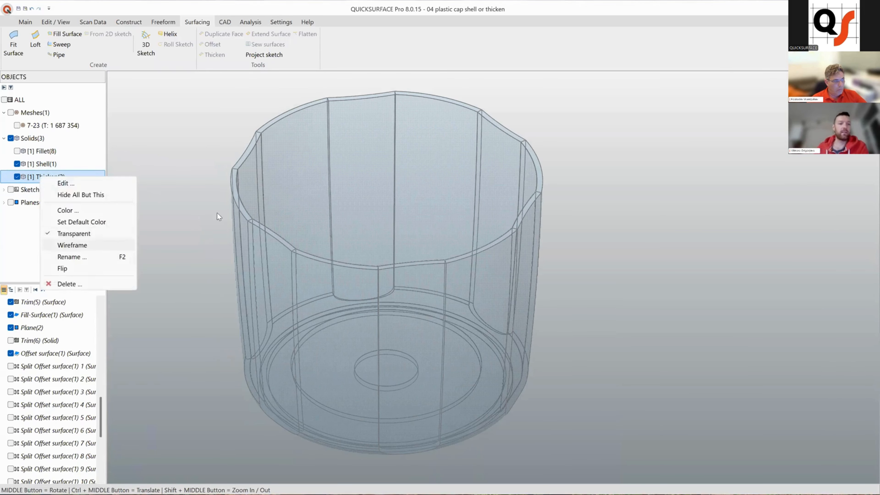
left_click(74, 233)
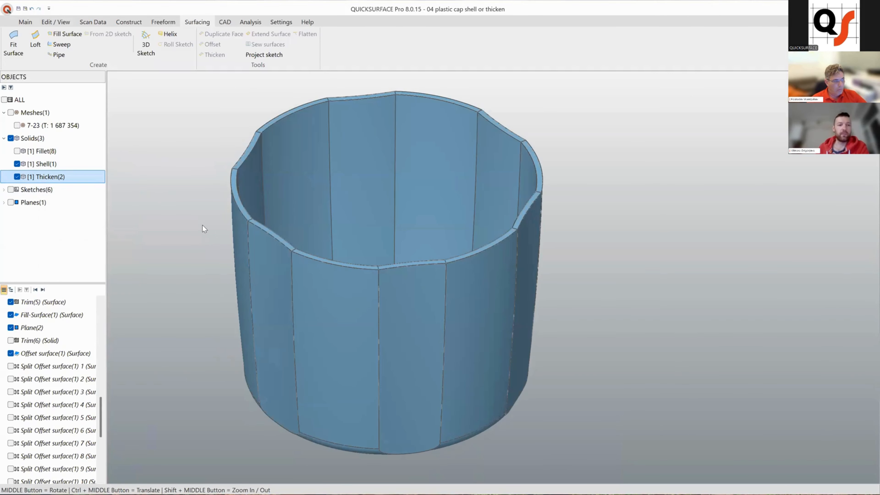
left_click(202, 225)
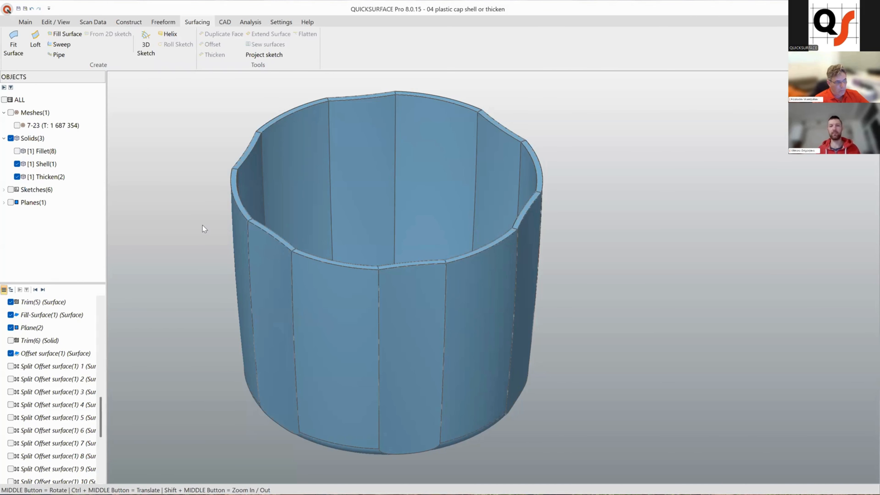
left_click(23, 176)
left_click(17, 177)
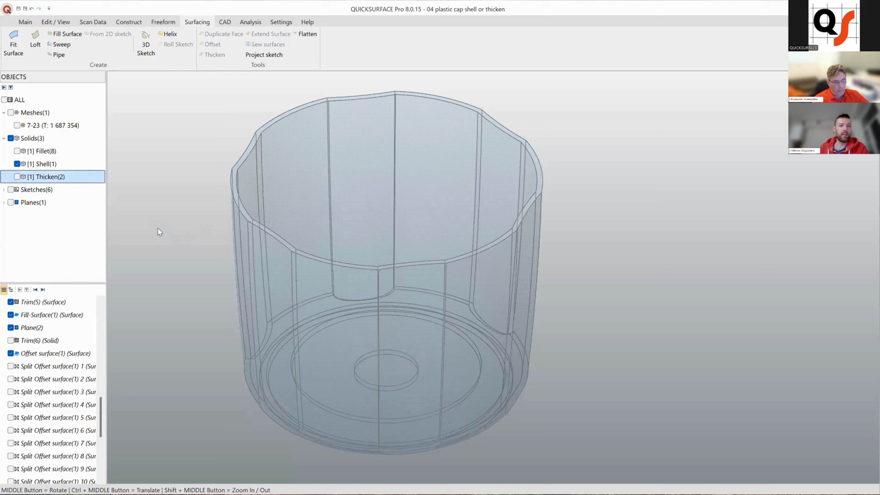
key("space")
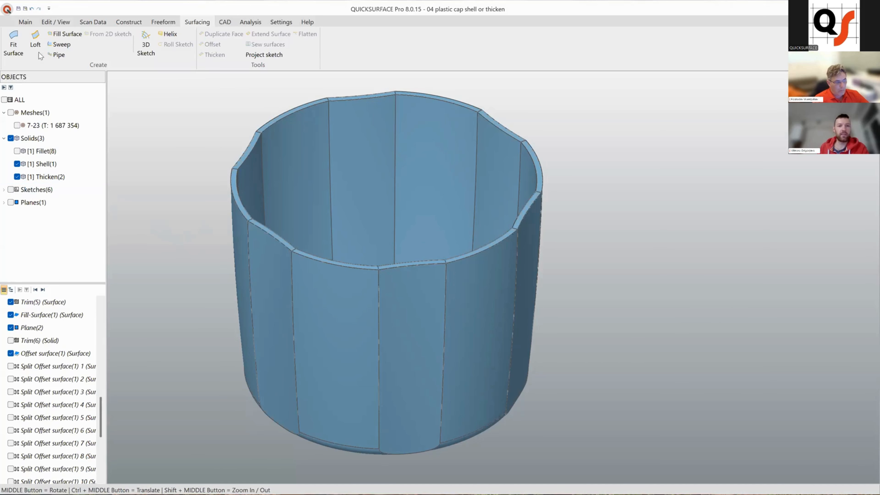
scroll(253, 280, "down", 3)
scroll(254, 280, "up", 2)
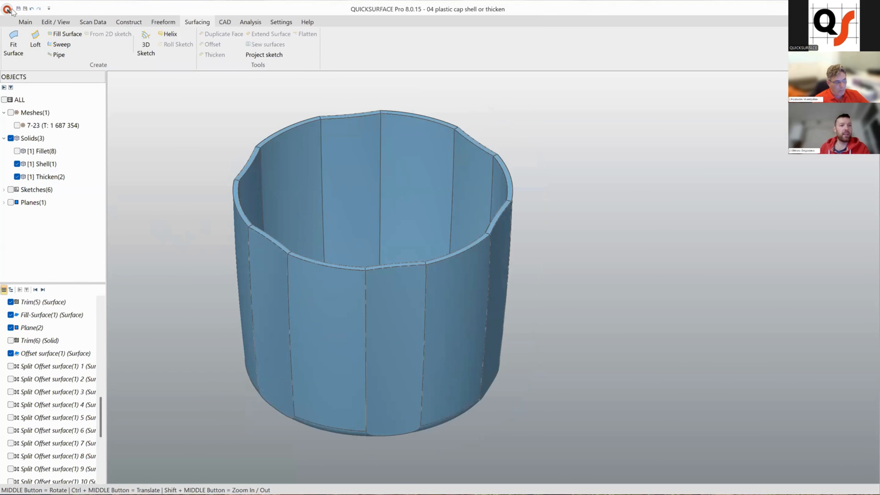
Step: Open the recent document "05 Project_1 variable fillet" without saving changes to the plastic cap file
left_click(7, 9)
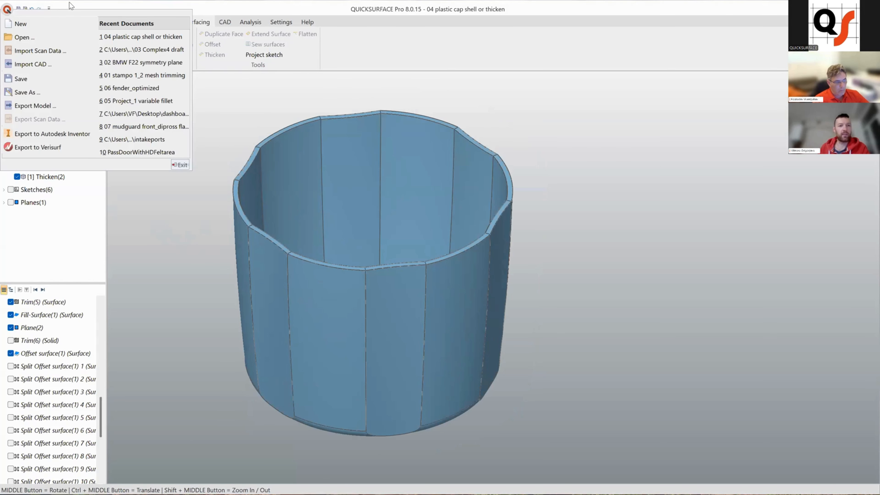
left_click(141, 98)
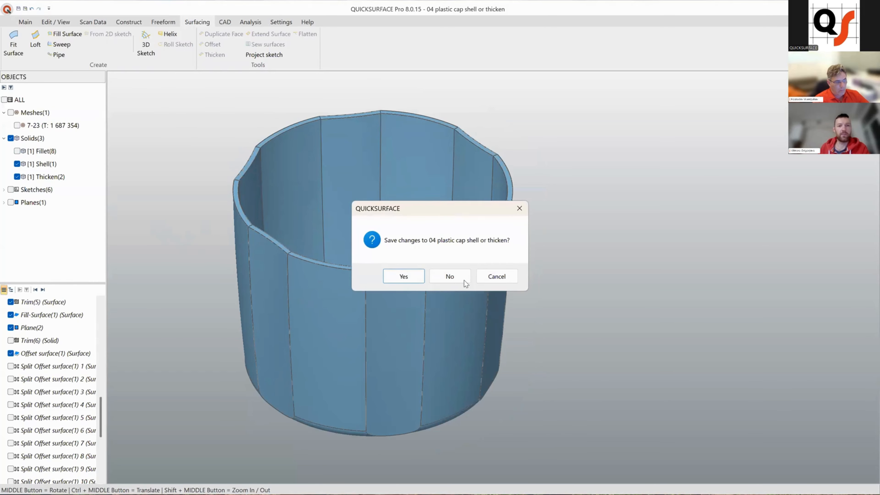
left_click(449, 276)
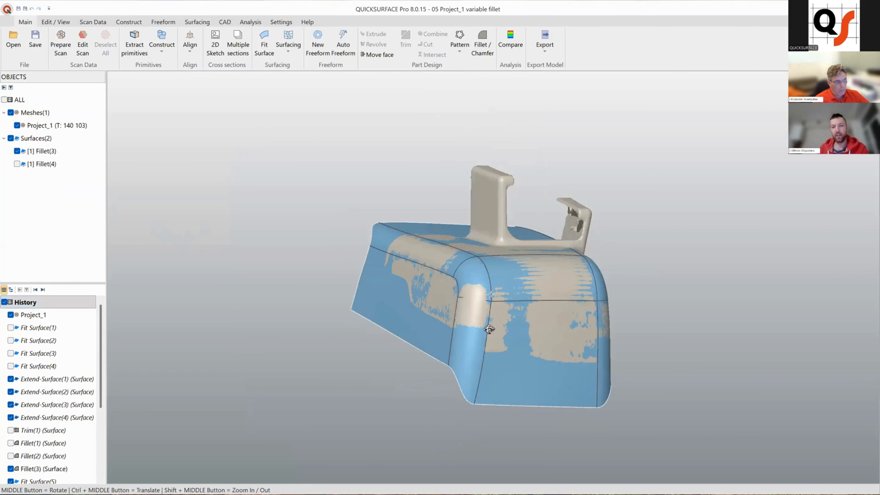
Step: Inspect the finished Fillet(3) surface against the scan, and display the Fillet(4) surface in its place
middle_click_drag(489, 329, 614, 366)
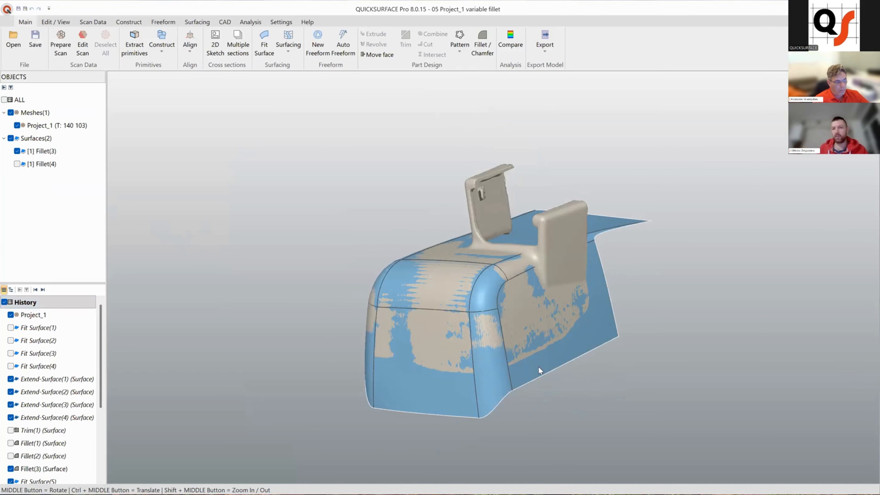
middle_click_drag(538, 370, 371, 276)
scroll(391, 296, "up", 2)
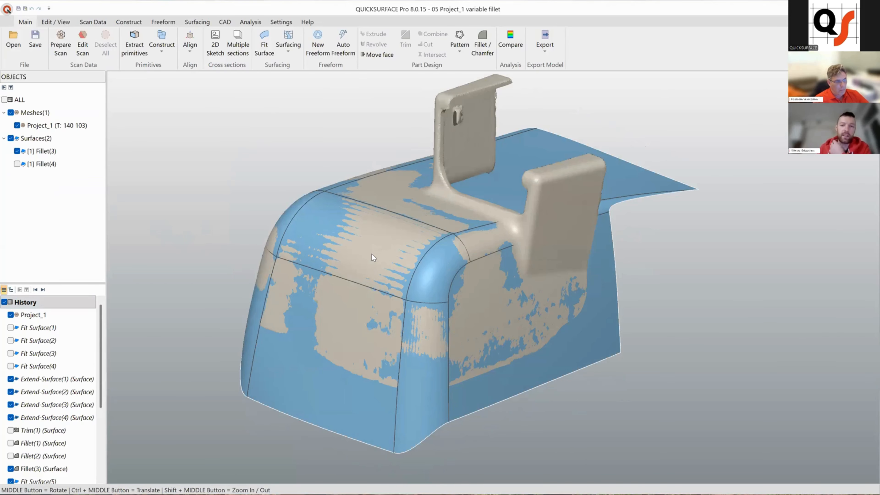
right_click(367, 240)
key("h")
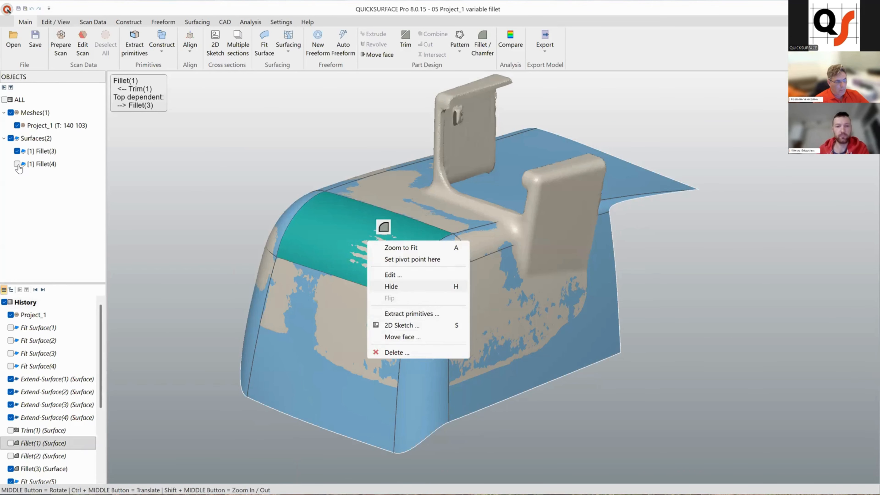
key("space")
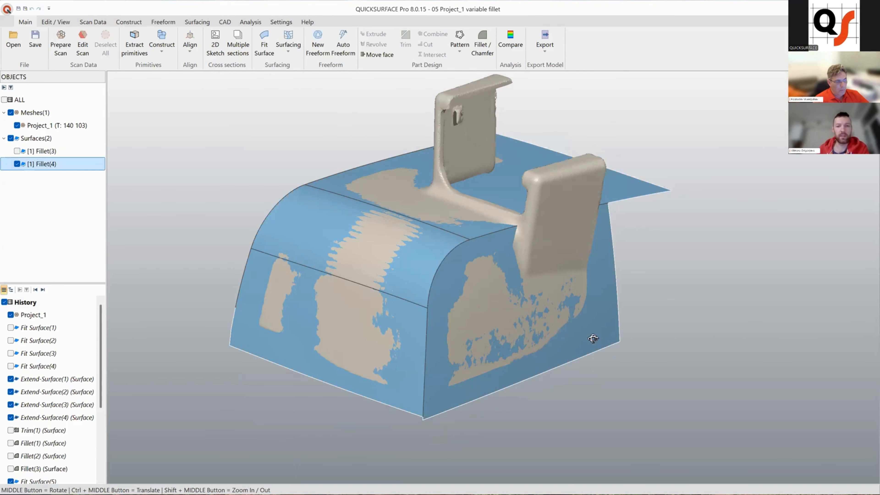
Step: Start a circular fillet on the side face's tangent edge chain, size it to about 8.57 mm, and switch it to variable radius
middle_click_drag(443, 343, 484, 249)
left_click(478, 240)
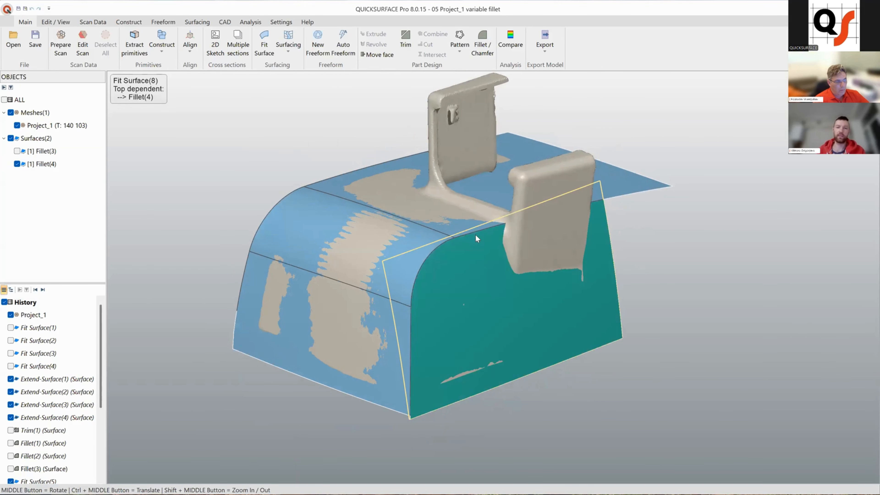
left_click(481, 247)
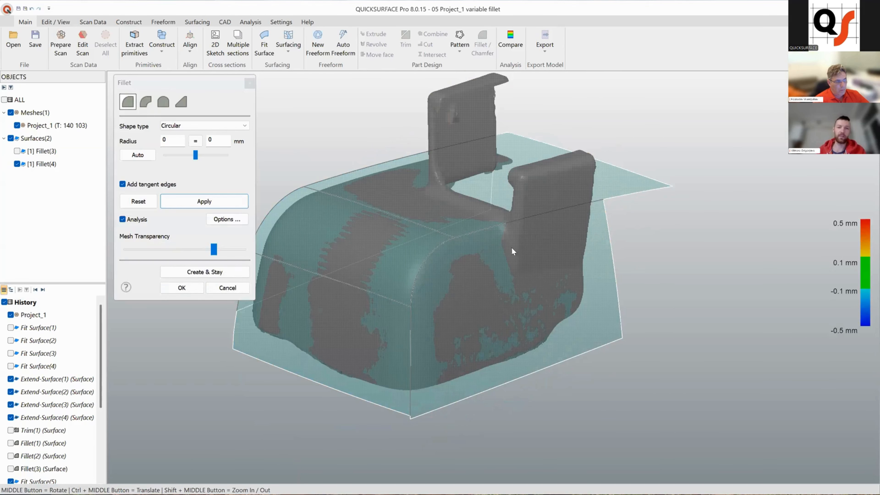
left_click(530, 219)
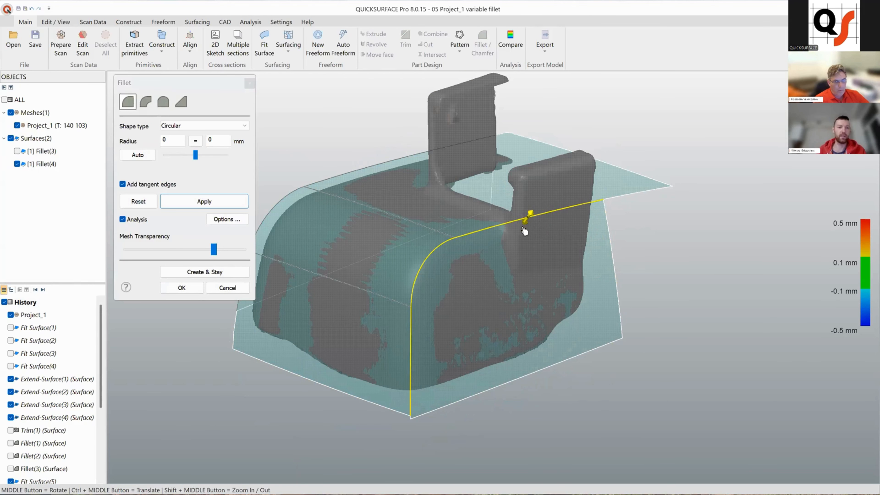
left_click_drag(521, 236, 519, 248)
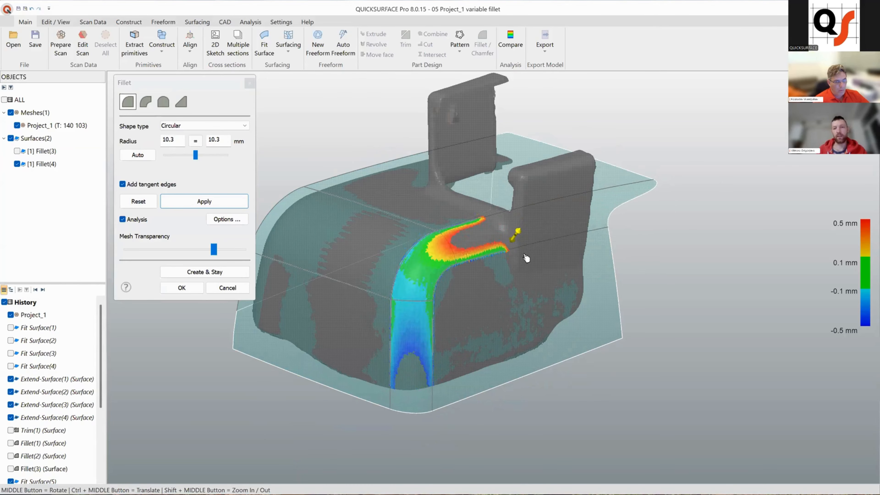
left_click_drag(524, 255, 529, 253)
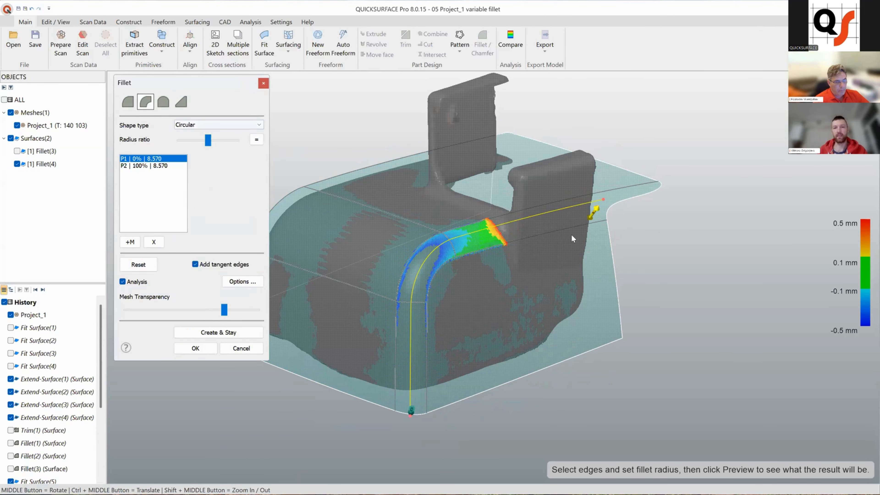
Step: Adjust the variable fillet's end radii to the scan, about 14.448 mm at the 100% point and 4.993 mm at the 0% point
middle_click_drag(572, 239, 249, 209)
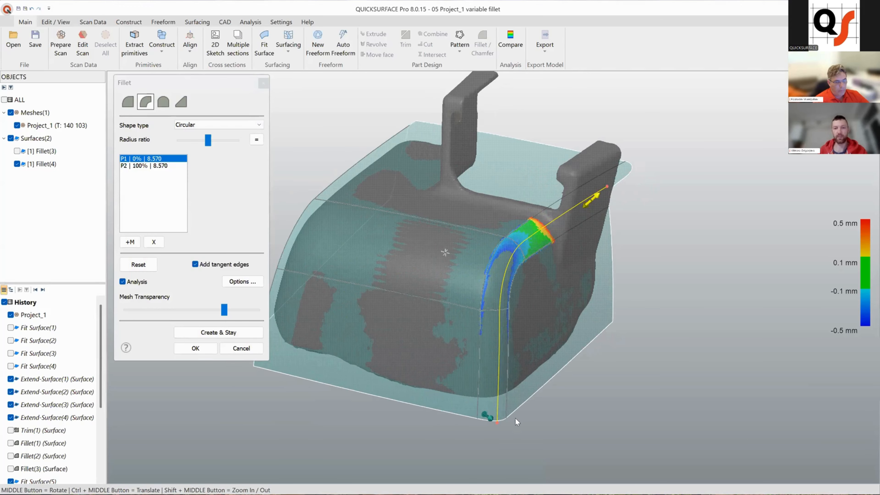
middle_click_drag(502, 415, 482, 405)
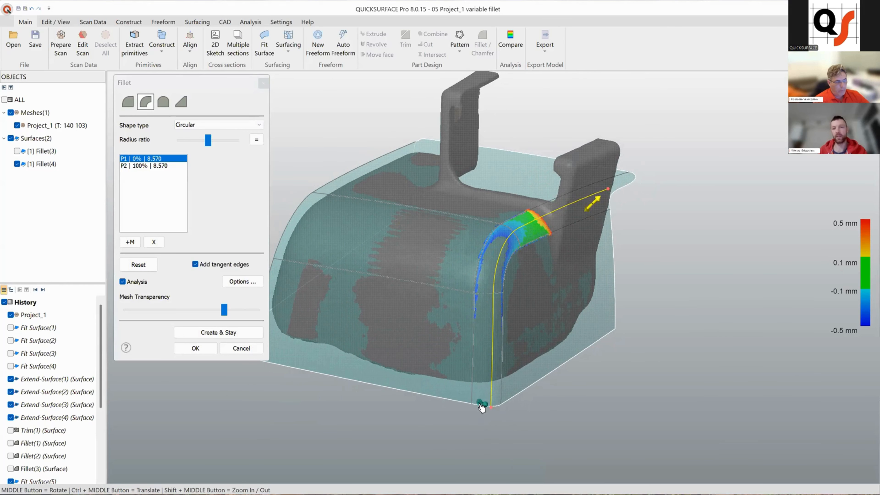
left_click_drag(481, 408, 467, 395)
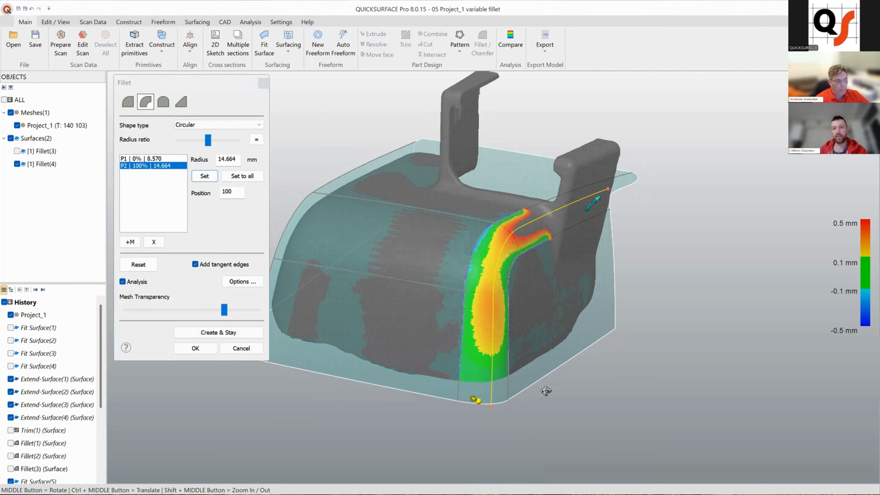
left_click_drag(546, 391, 533, 391)
middle_click_drag(597, 218, 599, 218)
left_click_drag(599, 215, 604, 213)
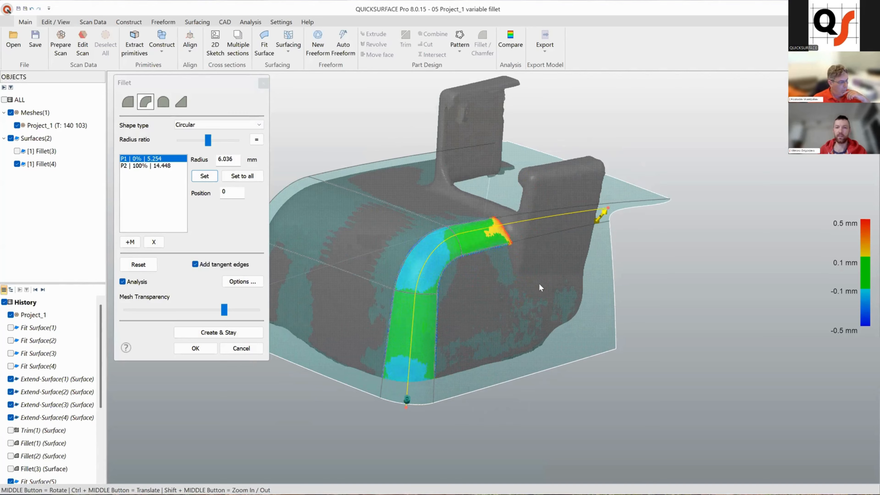
Step: Add an intermediate radius point at about 61% along the filleted edge and set its radius to about 11.419 mm
middle_click_drag(373, 262, 460, 245)
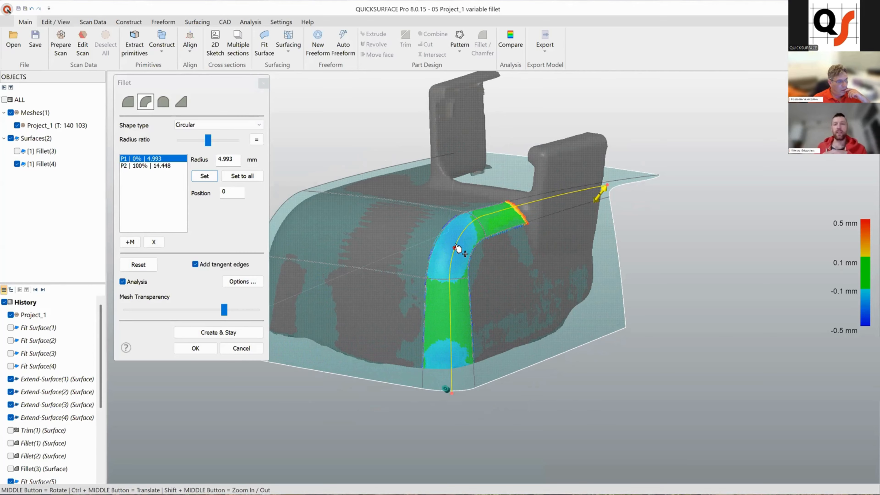
middle_click_drag(507, 285, 510, 265)
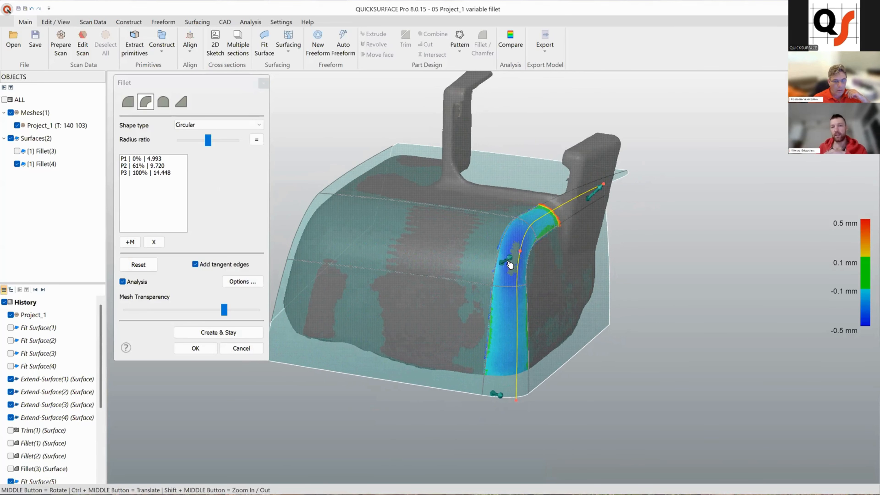
left_click_drag(505, 263, 505, 263)
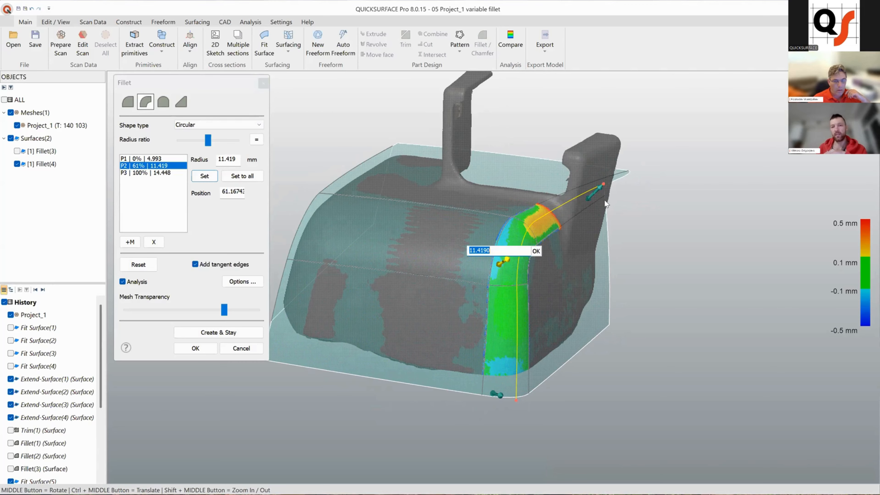
Step: Readjust the variable fillet's end radii to the scan, about 2.573 mm at the 0% point and 15.122 mm at the 100% point
middle_click_drag(606, 206, 516, 208)
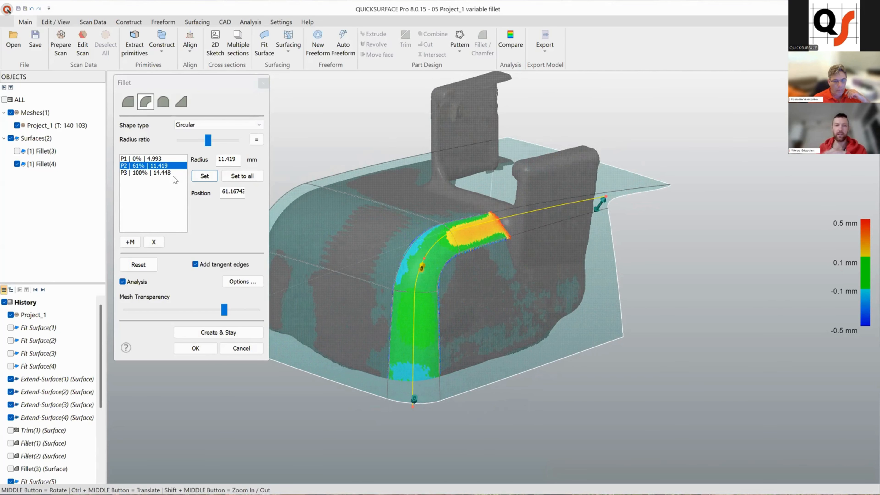
left_click(605, 200)
left_click_drag(605, 200, 605, 197)
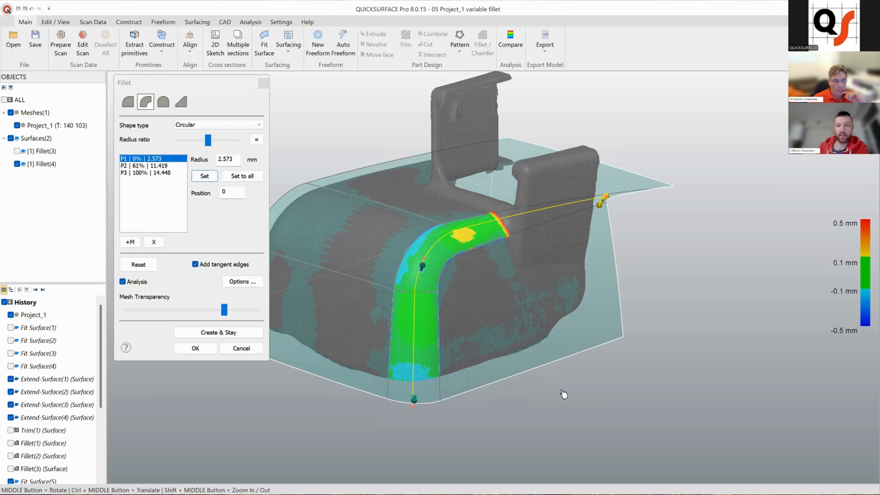
middle_click_drag(563, 395, 560, 394)
left_click_drag(560, 393, 560, 393)
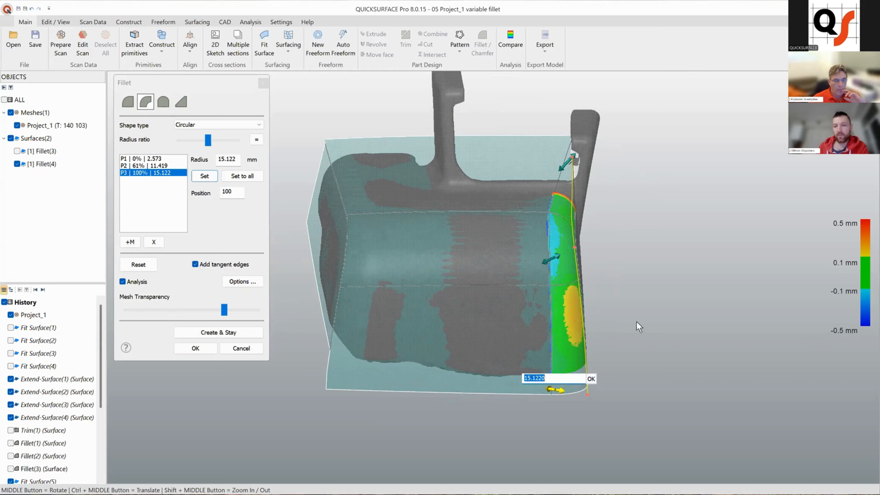
middle_click_drag(639, 326, 455, 232)
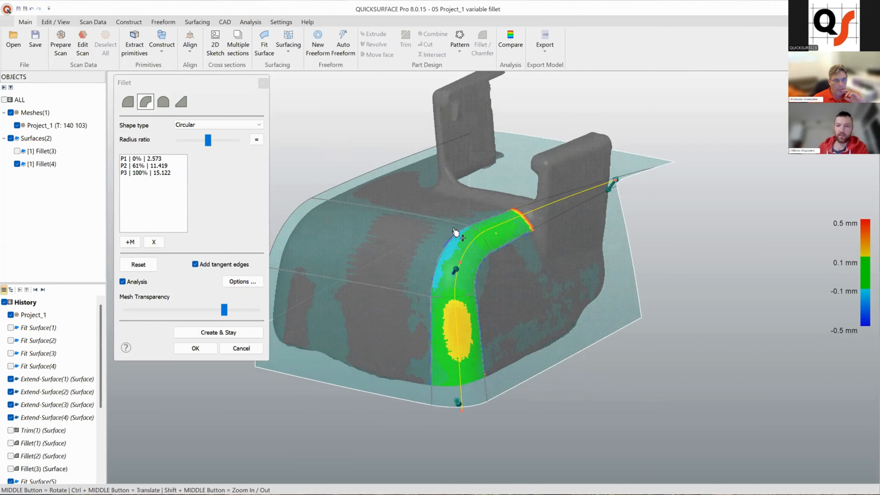
Step: Slide the intermediate radius point to about 61.4% along the filleted edge
scroll(465, 225, "up", 2)
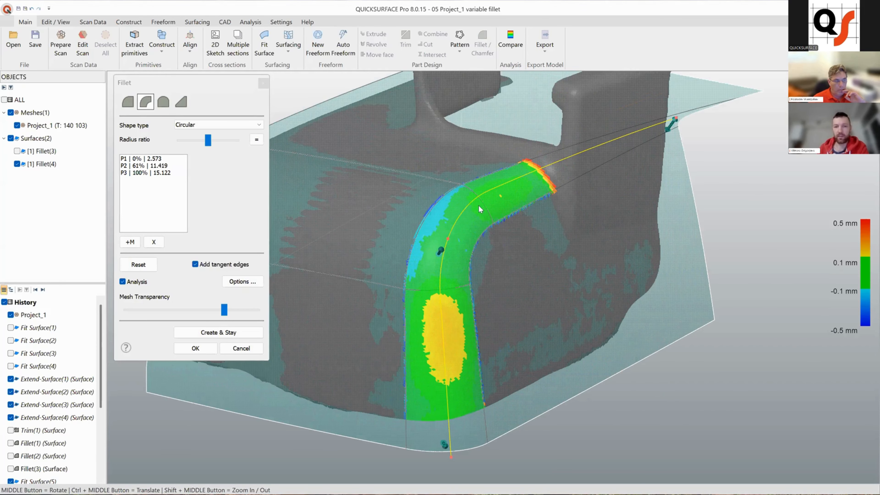
left_click(450, 237)
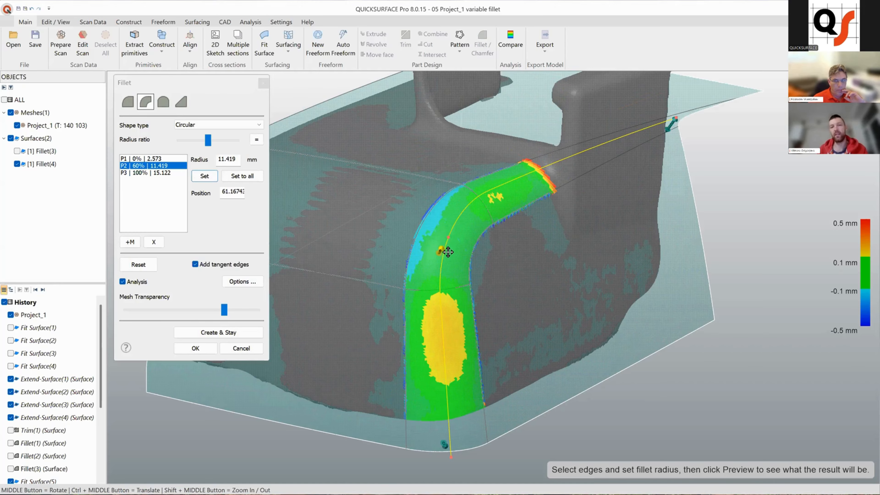
mouse_move(456, 234)
left_mouse_down()
mouse_move(447, 267)
mouse_move(453, 242)
left_mouse_up()
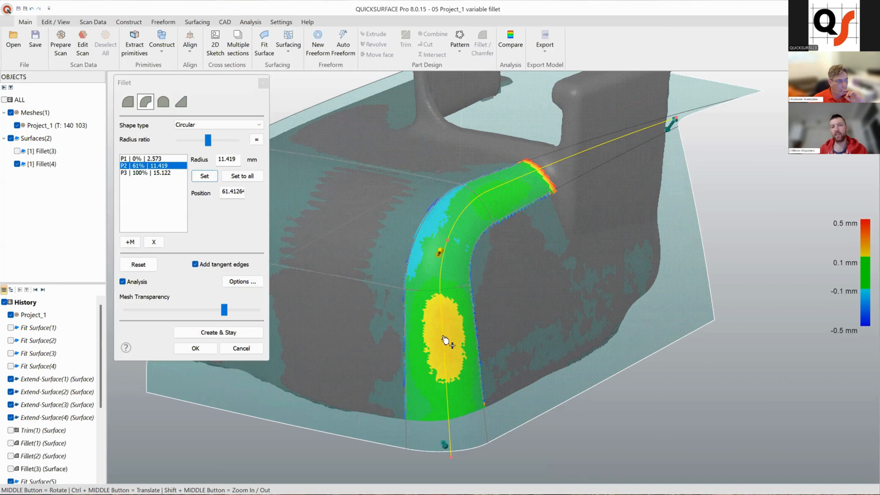
Step: Add another radius point at about 78% along the filleted edge and set its radius to about 12.695 mm
left_click(426, 346)
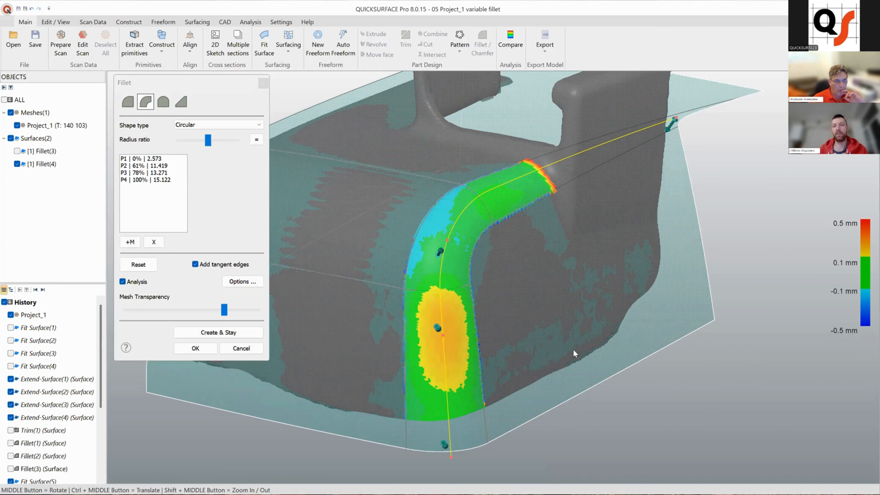
mouse_move(428, 336)
middle_mouse_down()
mouse_move(440, 329)
mouse_move(421, 326)
mouse_move(426, 334)
middle_mouse_up()
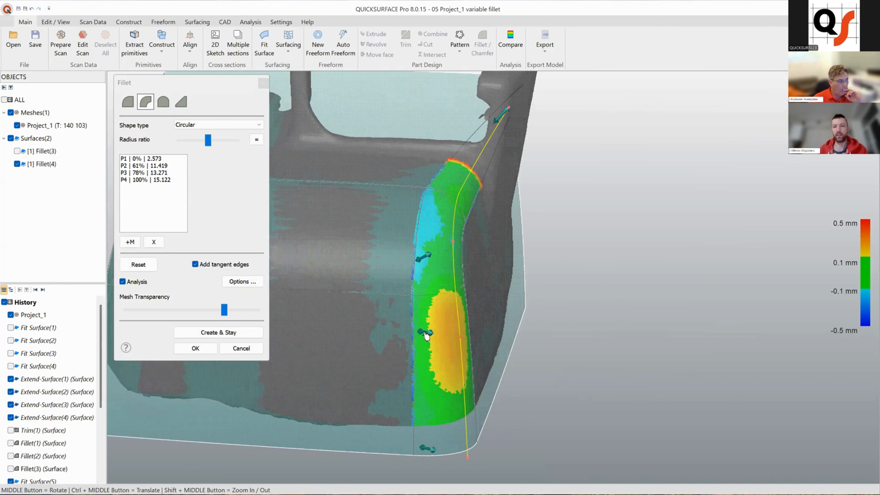
left_click(425, 334)
left_click_drag(423, 333, 477, 329)
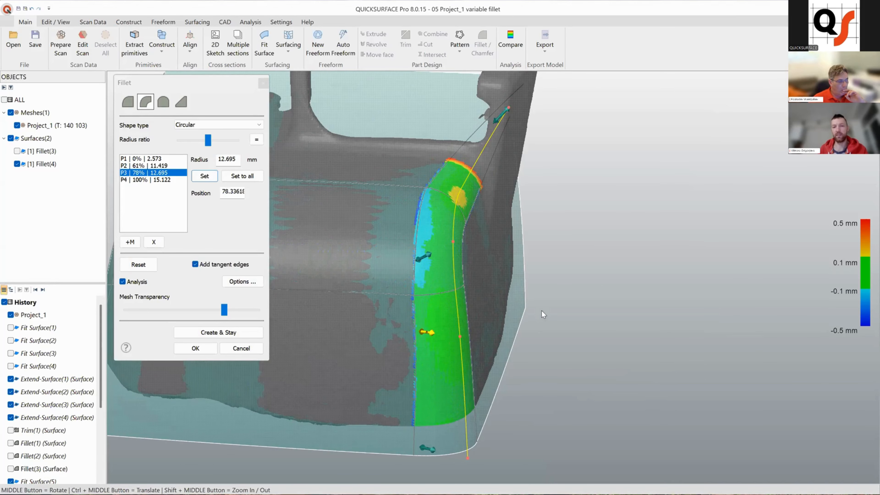
Step: Review the fillet's shape type choices, keep it circular, and create the variable-radius fillet
middle_click_drag(391, 299, 471, 289)
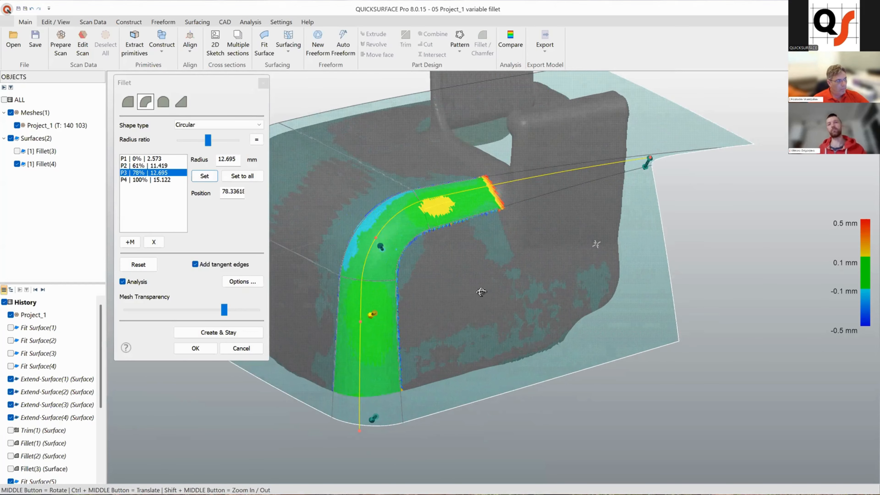
middle_click_drag(445, 337, 403, 325)
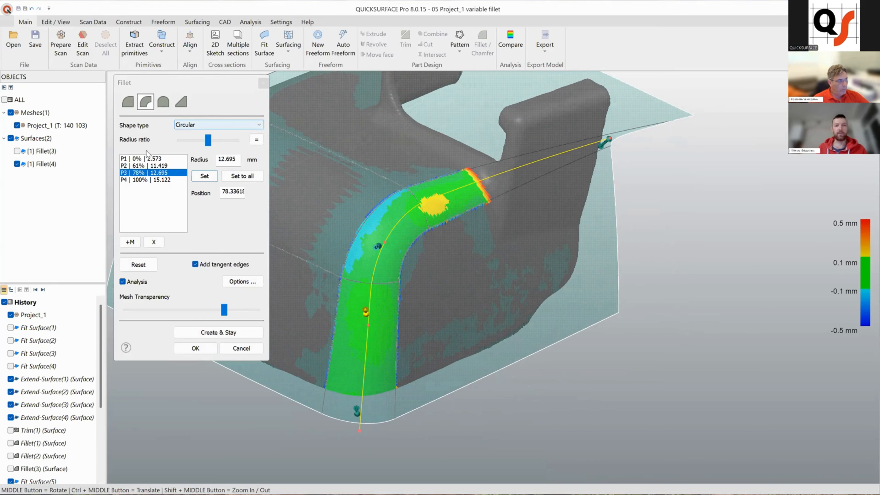
left_click(218, 125)
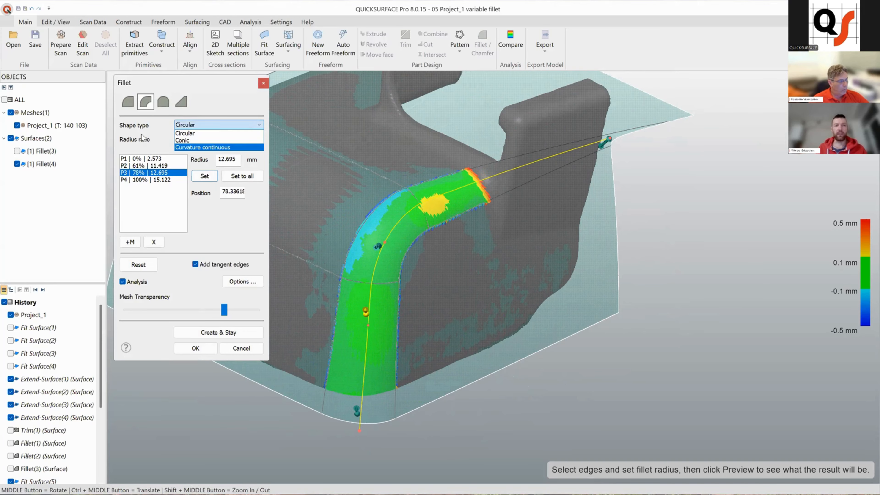
left_click(142, 137)
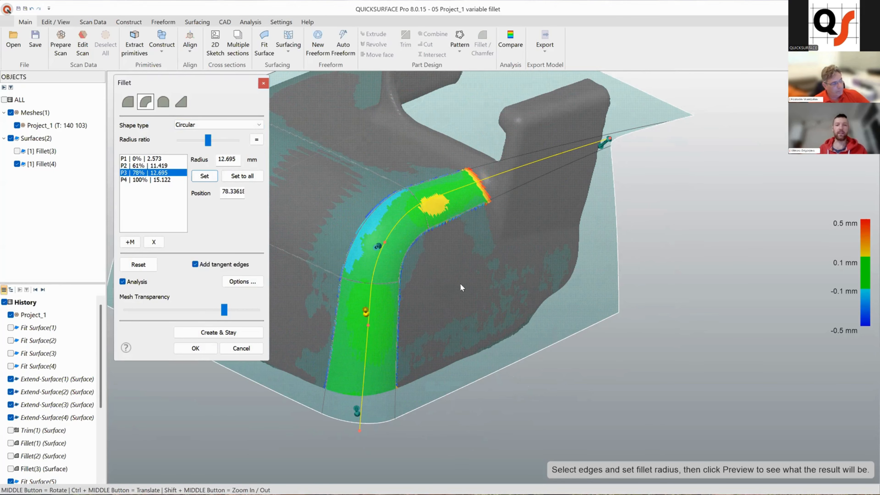
scroll(554, 314, "down", 3)
scroll(553, 313, "up", 2)
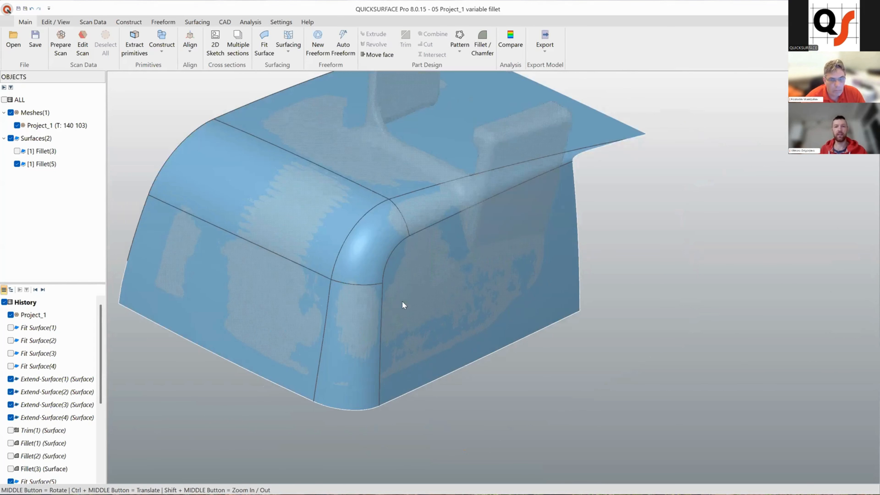
Step: Open the 06 fender_optimized project without saving the changes to 05 Project_1 variable fillet
middle_click_drag(402, 300, 7, 6)
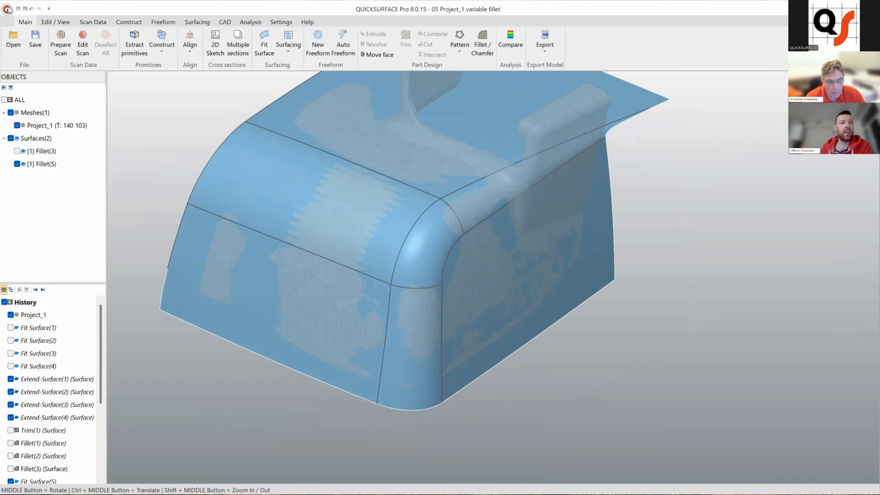
left_click(8, 9)
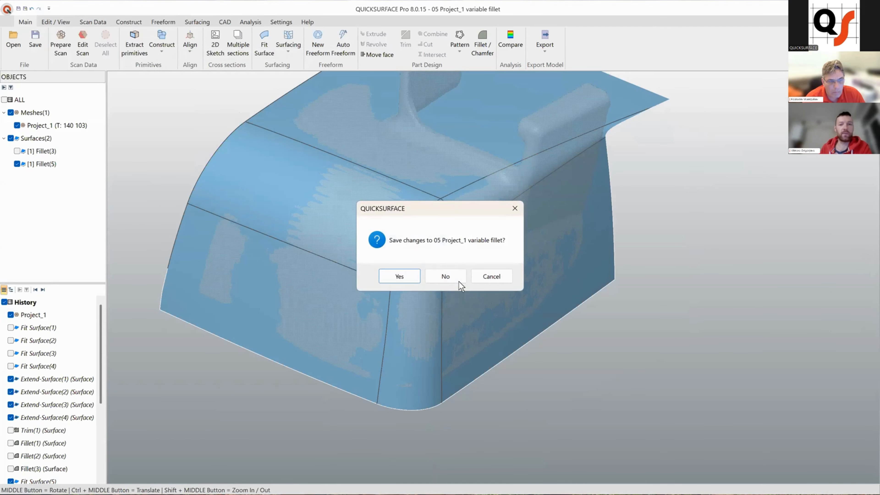
left_click(434, 272)
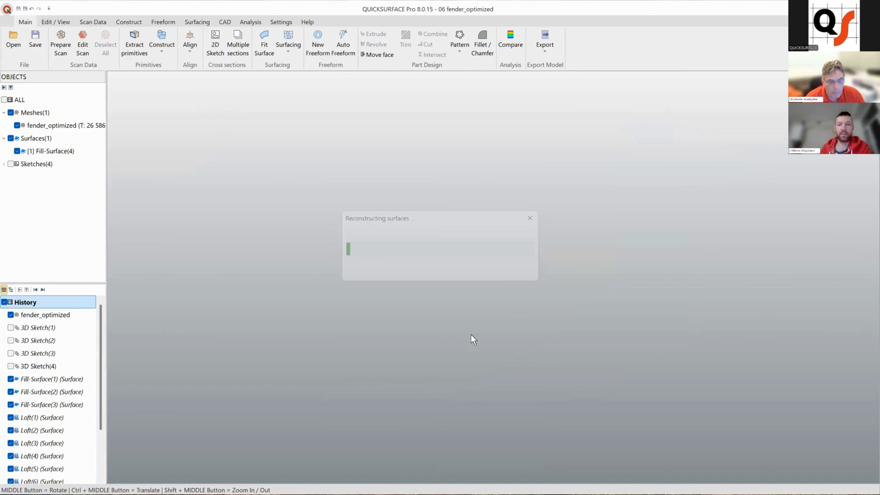
Step: Hide the Fill-Surface(4) surface on the fender and show only 3D Sketch(1) and 3D Sketch(3) over the mesh
middle_click_drag(469, 299, 372, 234)
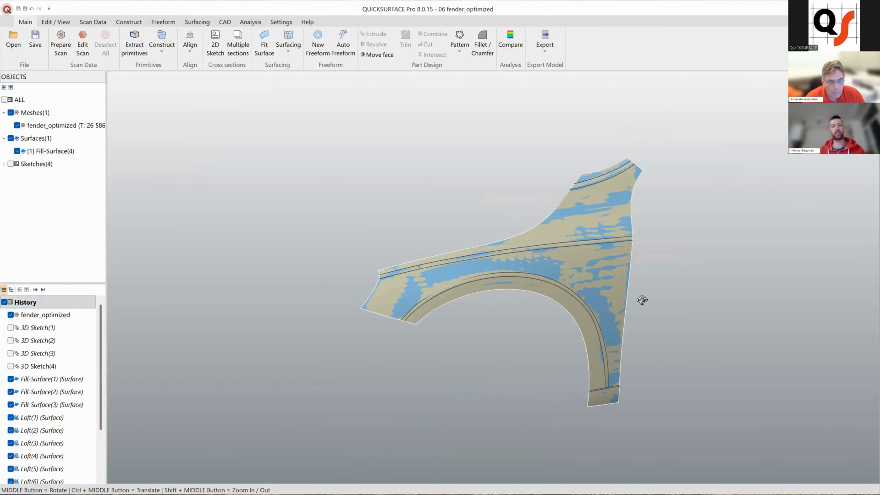
middle_click_drag(641, 300, 396, 216)
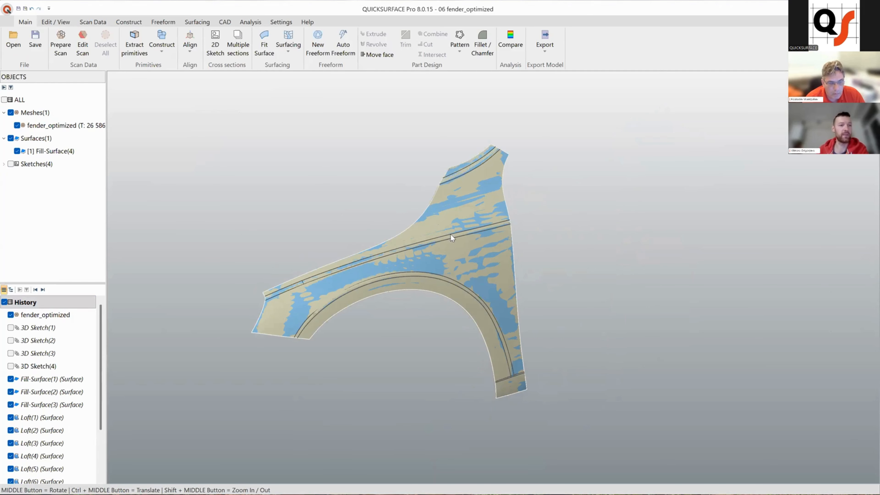
middle_click_drag(487, 233, 467, 271)
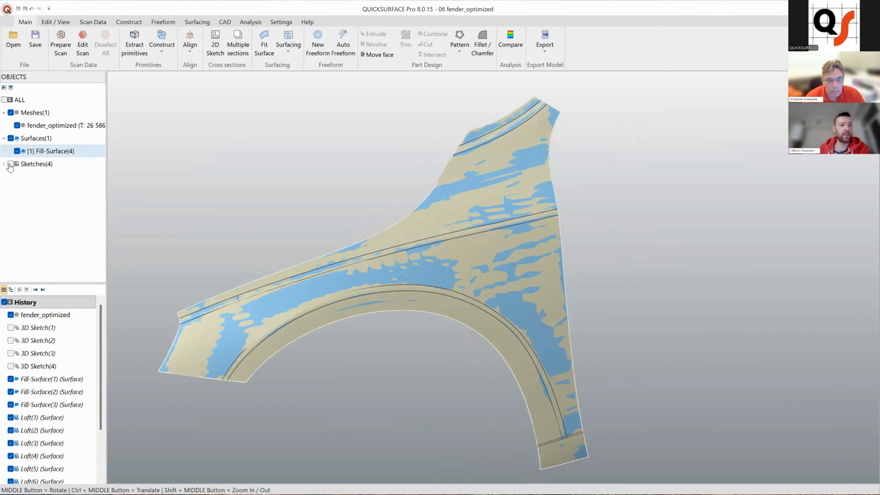
left_click(17, 151)
left_click(10, 164)
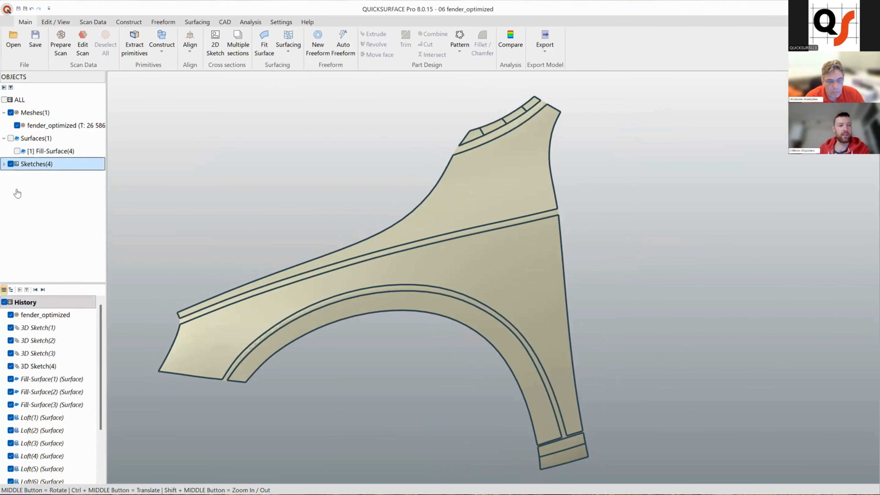
left_click(4, 163)
left_click(17, 189)
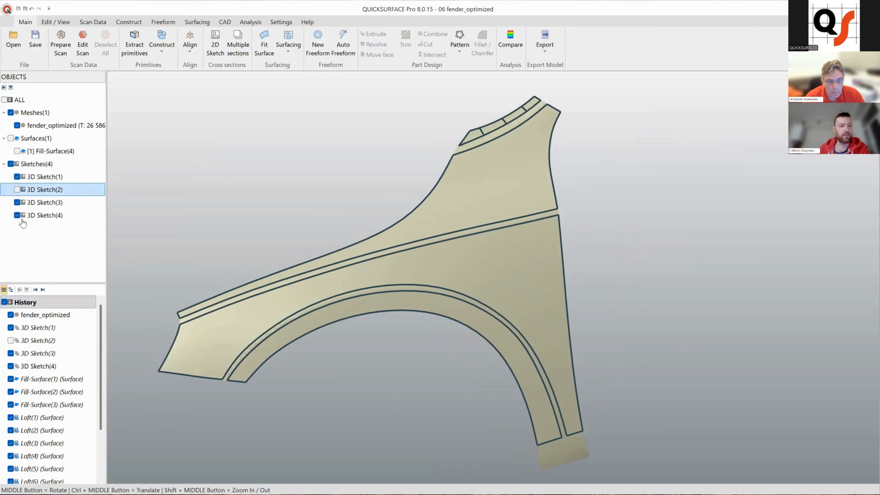
middle_click_drag(394, 267, 473, 266)
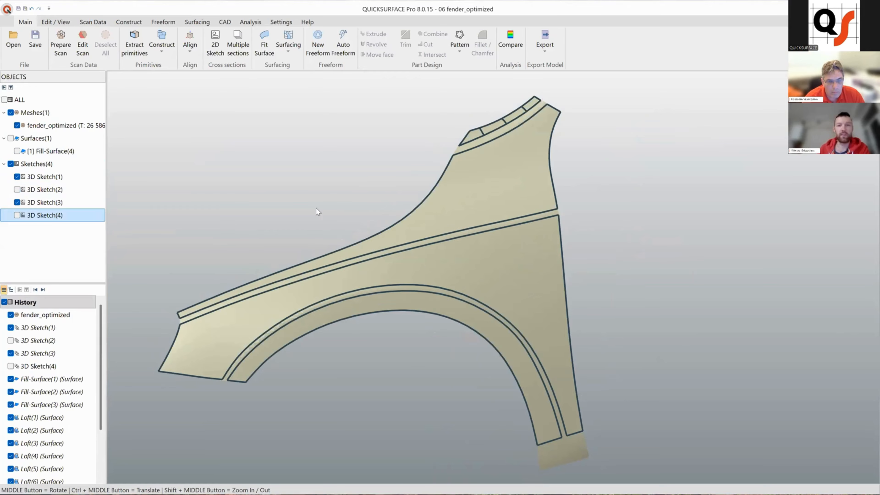
mouse_move(318, 211)
middle_mouse_down()
mouse_move(479, 246)
mouse_move(464, 228)
middle_mouse_up()
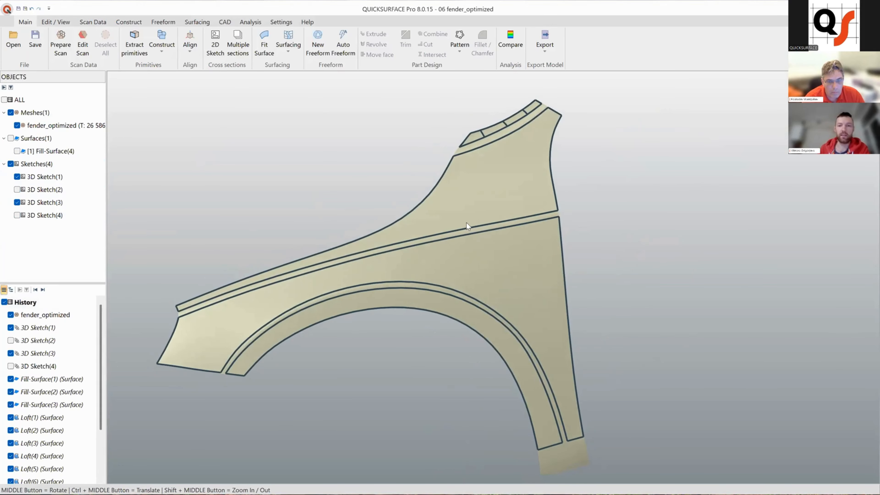
Step: Start a fill surface bounded by the closed chain of 3D Sketch(1) curves around the fender's upper panel
left_click(466, 225)
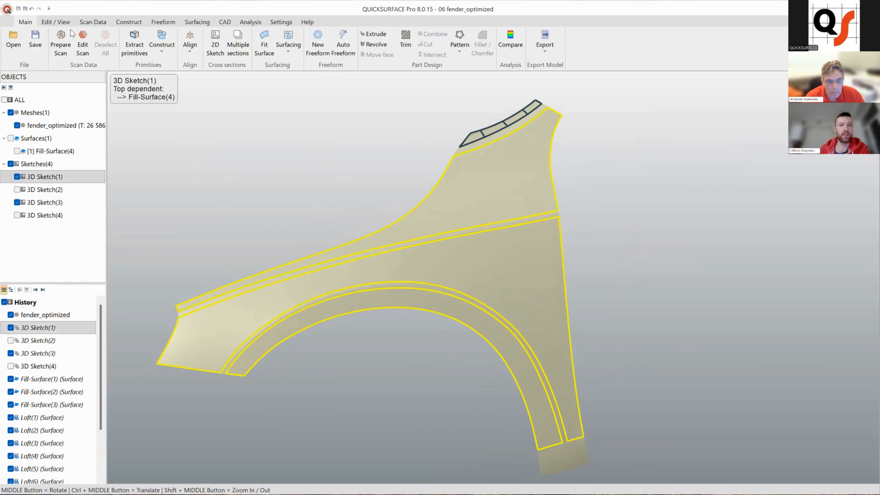
left_click(197, 22)
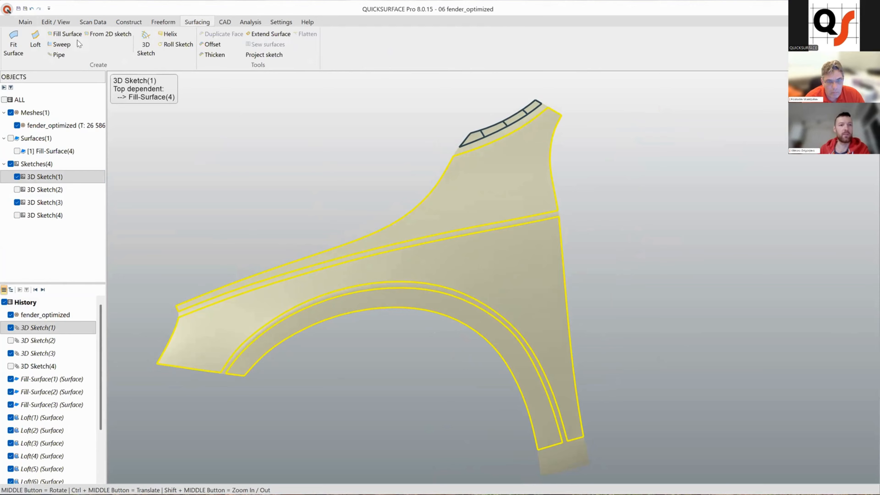
double_click(446, 237)
left_click(522, 200)
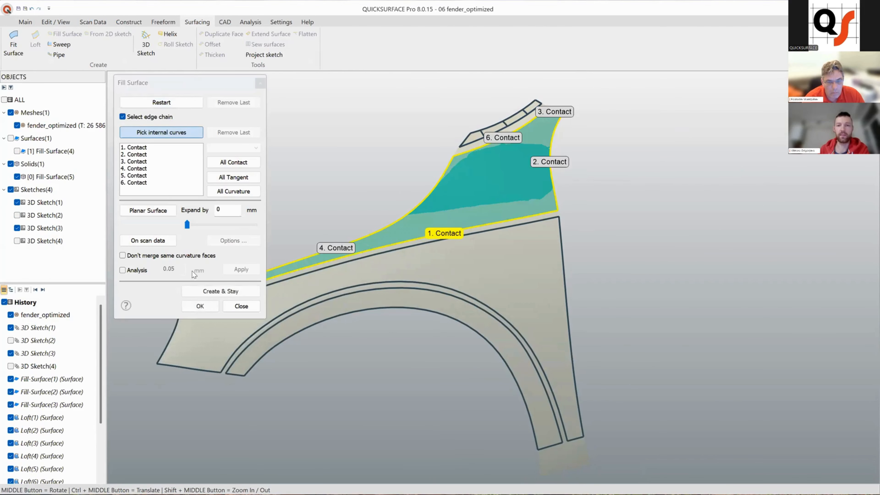
Step: Fit the fill surface to the scan data and show its deviation analysis with a 0.1 mm tolerance
left_click(149, 242)
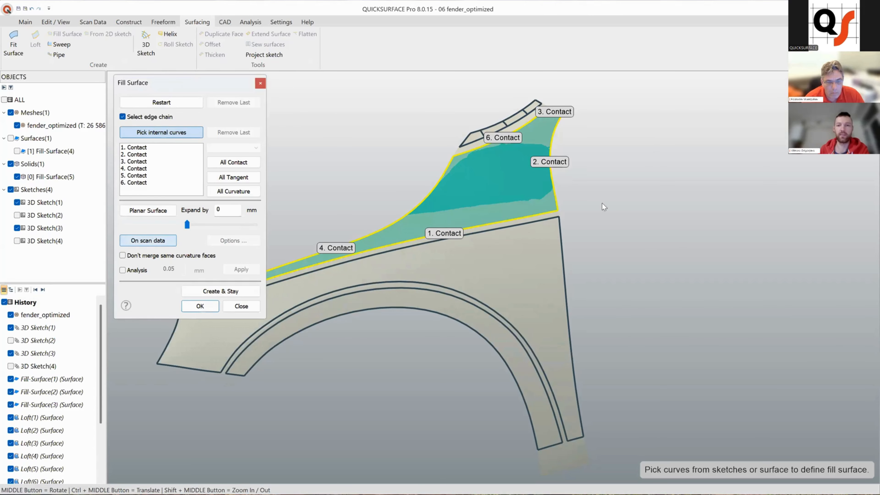
left_click(123, 270)
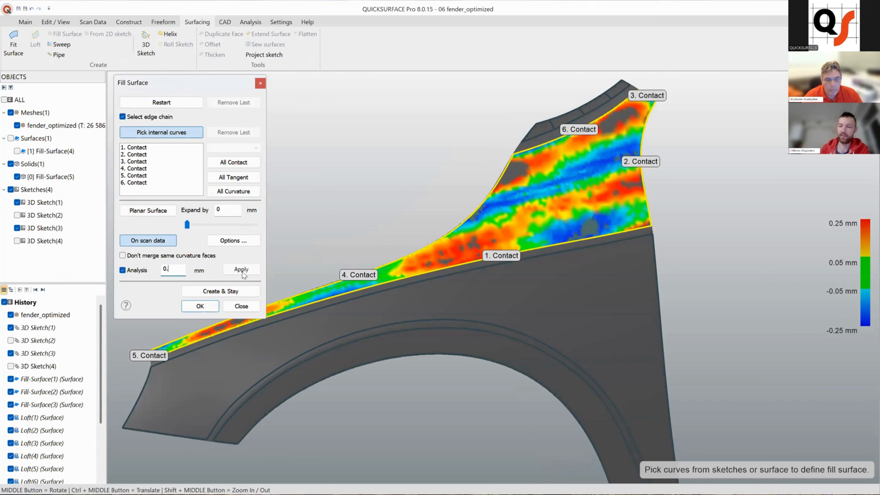
left_click(241, 269)
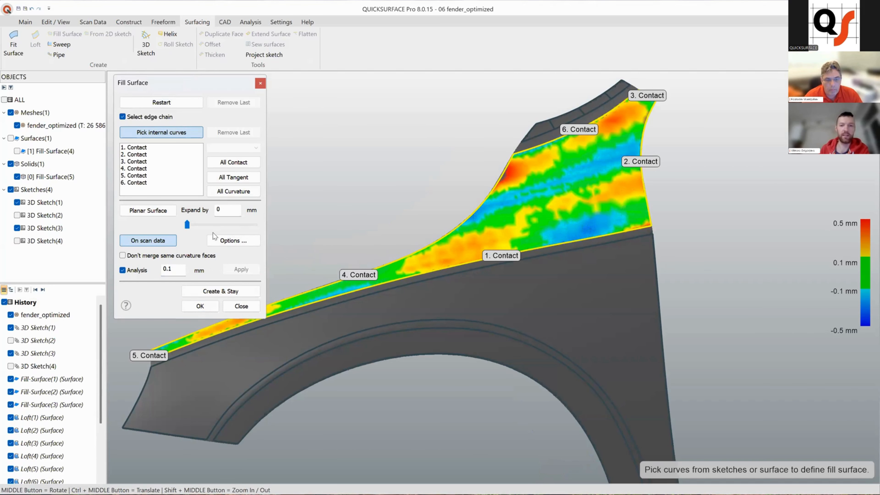
Step: Adjust the UV count of the fill surface's fit to the scan, and create the upper panel surface
left_click(233, 240)
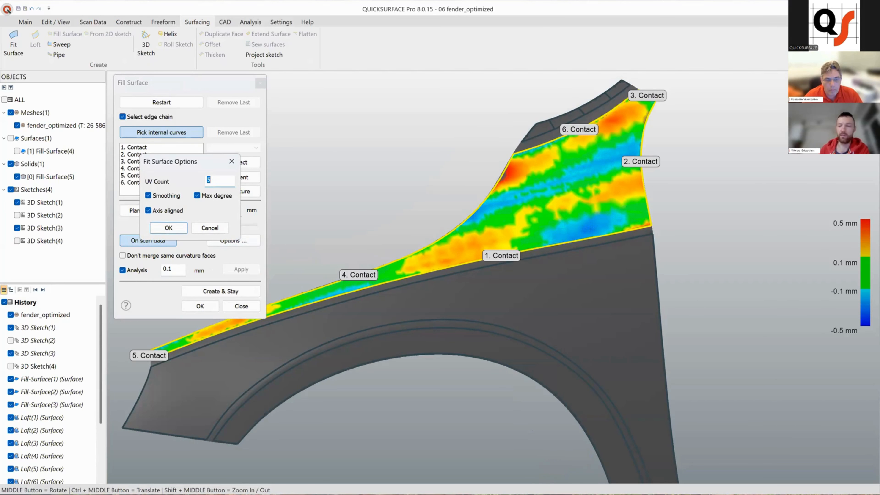
key("Escape")
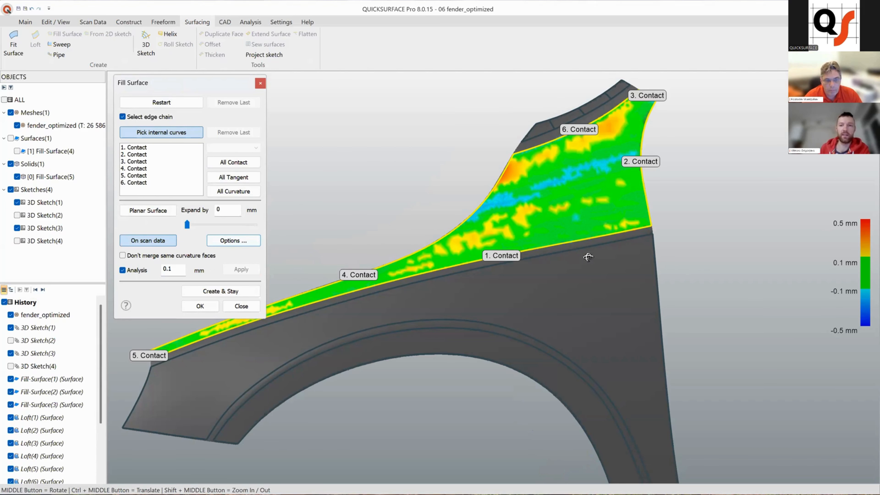
middle_click_drag(588, 257, 471, 295)
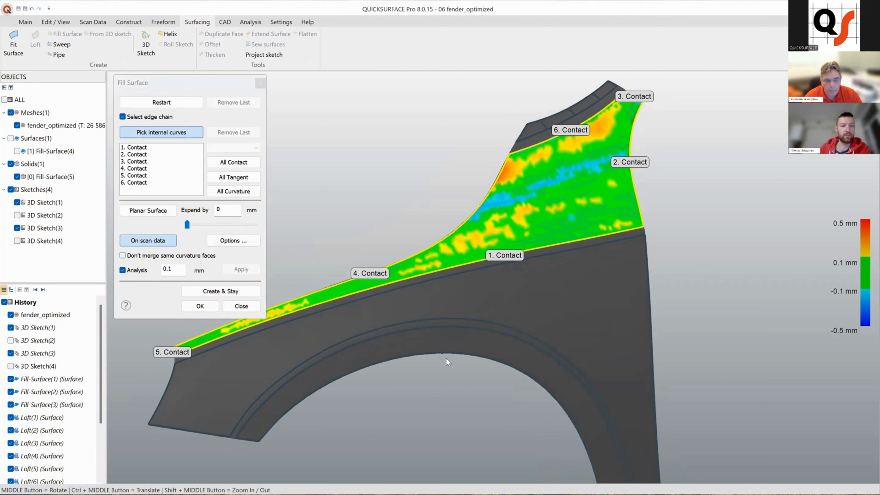
left_click(199, 305)
scroll(470, 282, "down", 3)
scroll(470, 283, "up", 5)
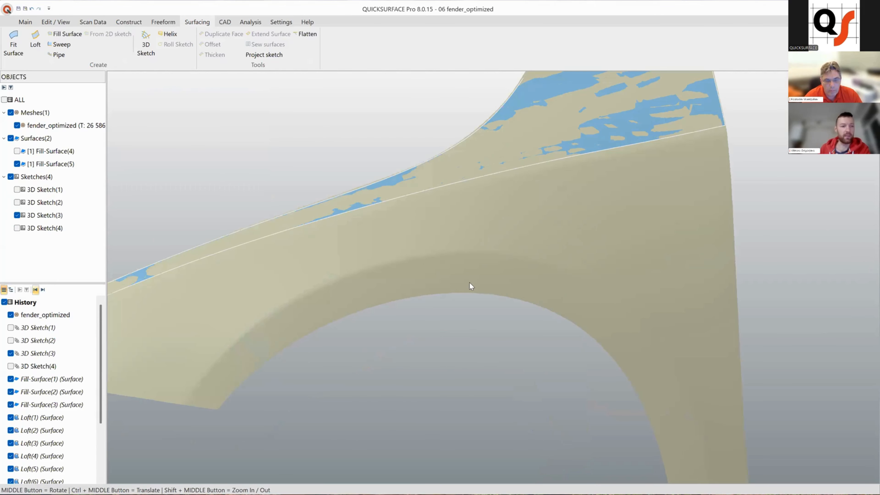
Step: Show 3D Sketch(1), fill the side panel above the wheel arch on the scan data, and display deviation analysis with a 0.1 mm tolerance
left_click(17, 190)
scroll(470, 283, "down", 3)
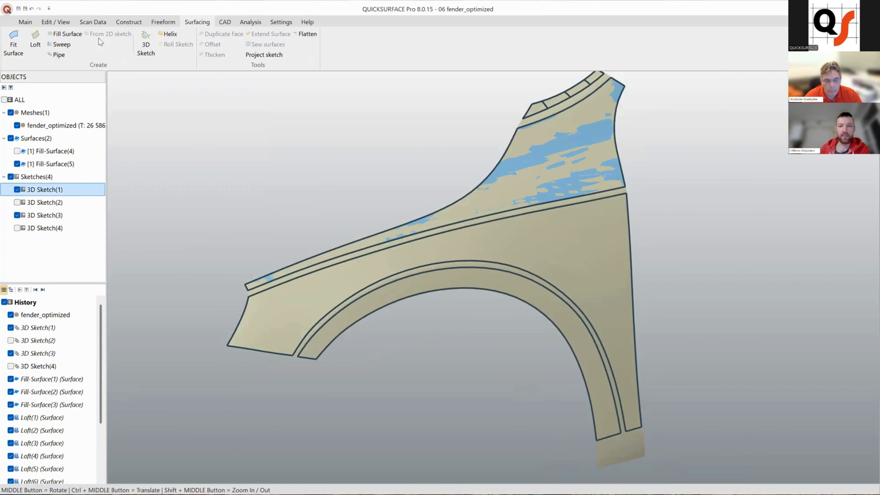
left_click(66, 34)
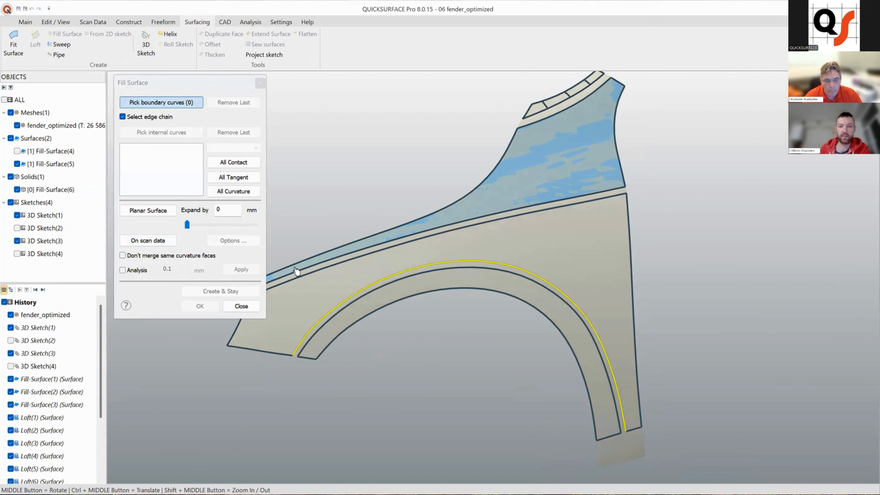
left_click(159, 242)
left_click(122, 271)
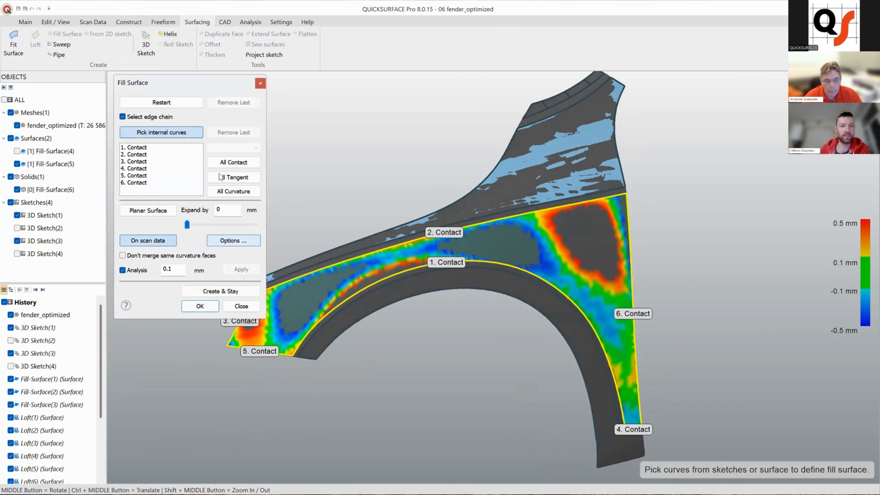
Step: Refine the side panel's fit to the scan by trying a UV count of 10 and adjusting the count again
left_click(233, 240)
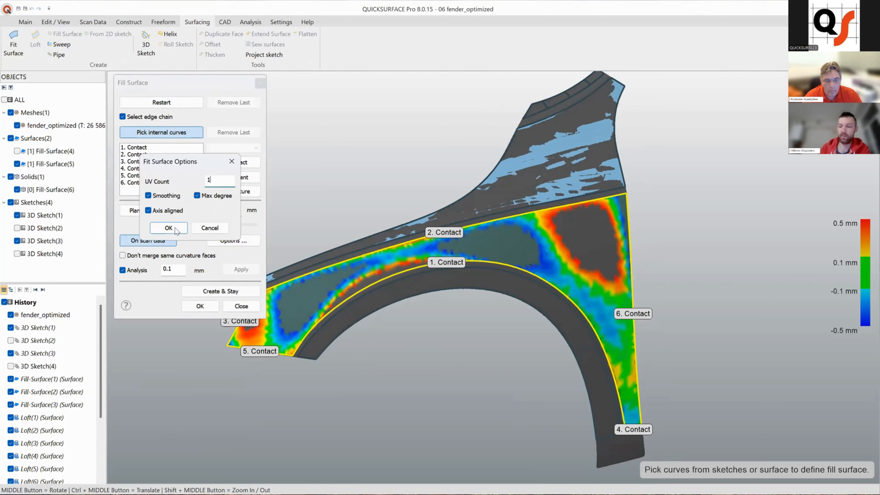
key("Return")
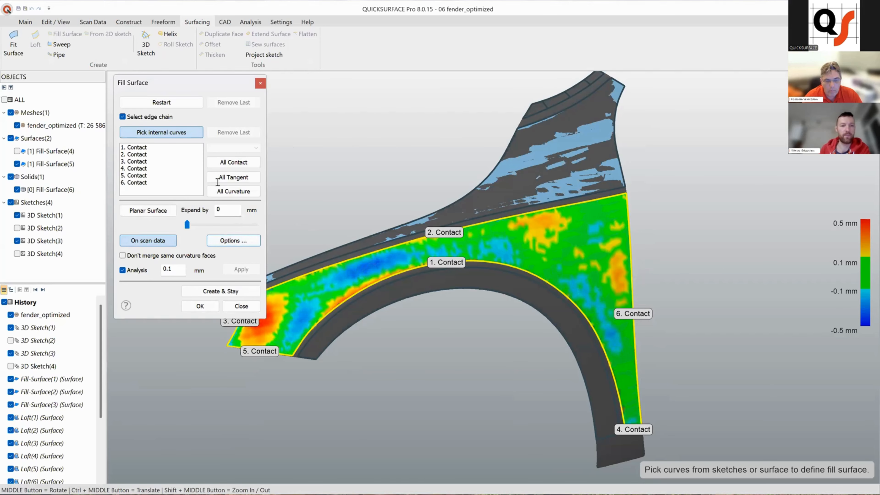
key("Return")
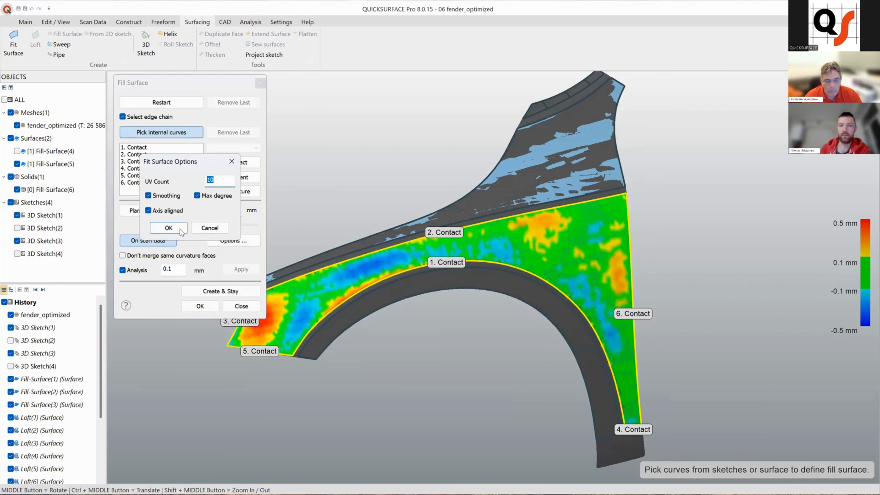
key("Return")
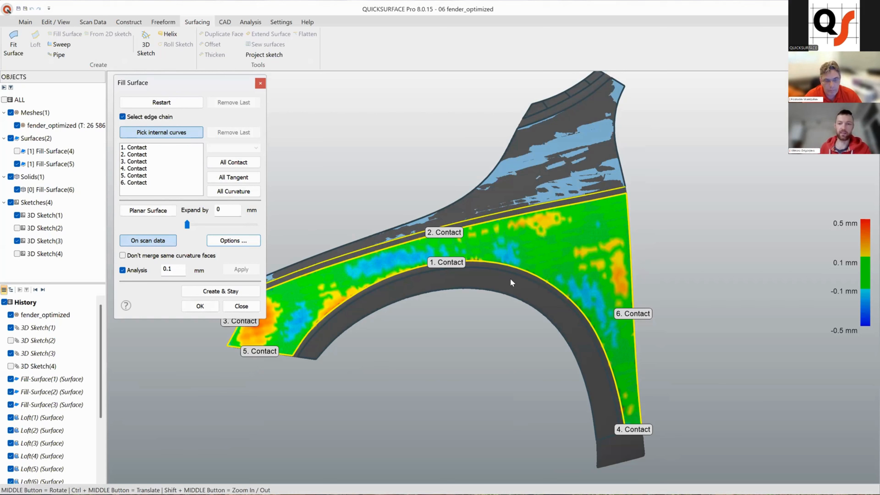
Step: Check the side panel's deviation map and create the fitted fill surface
middle_click_drag(567, 300, 608, 309, "ctrl")
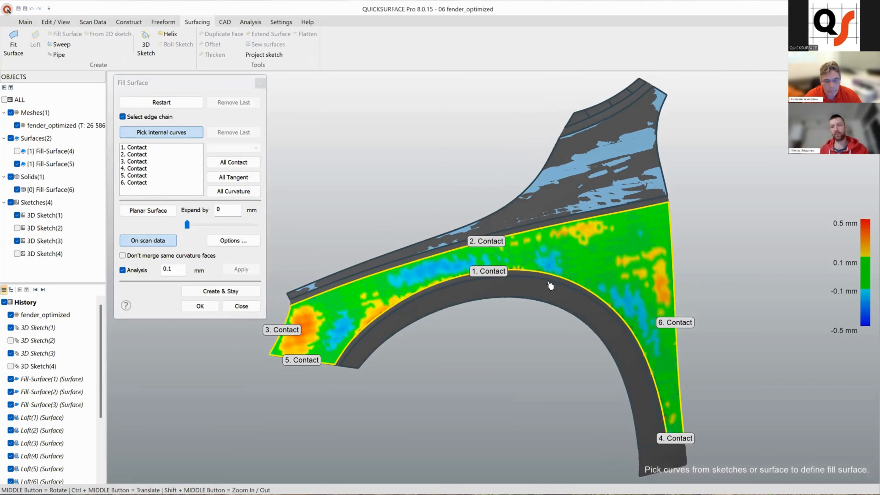
left_click(529, 279)
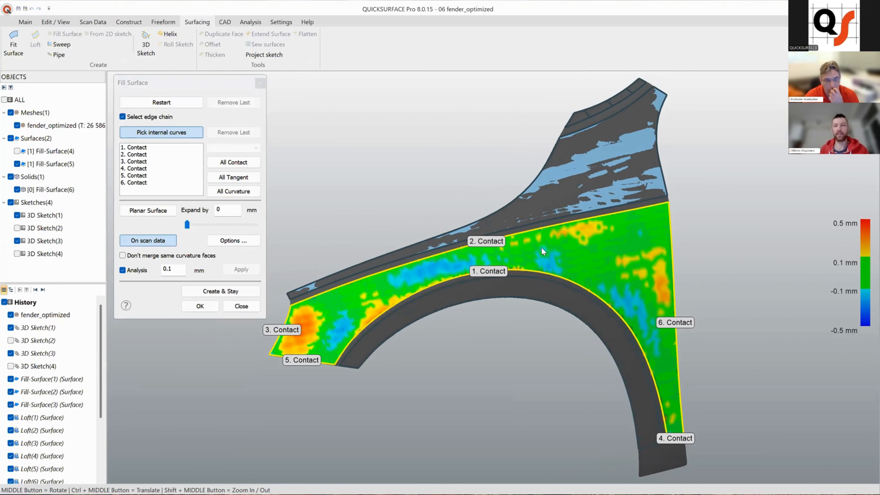
middle_click_drag(287, 325, 269, 345, "ctrl")
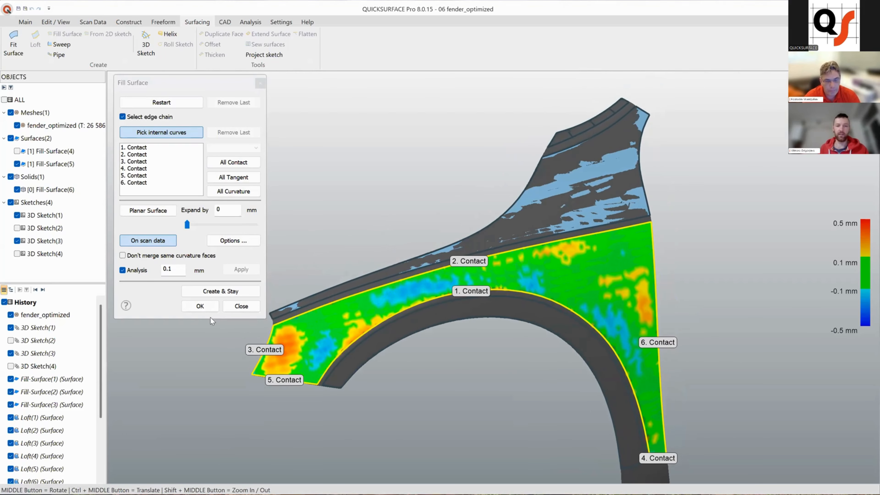
key("Return")
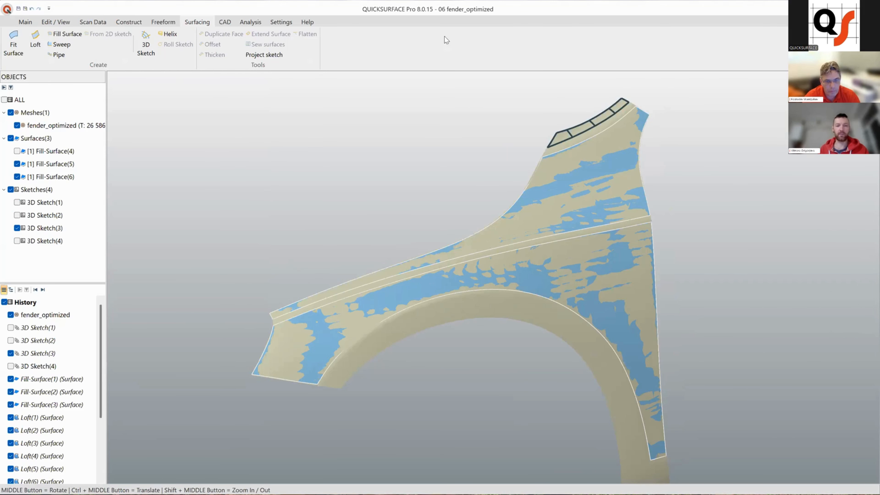
Step: Compare the fender surfaces with the scan at a 0.1 mm tolerance and inspect the deviations across the upper and side panels
scroll(312, 364, "up", 2)
left_click(25, 21)
left_click(518, 43)
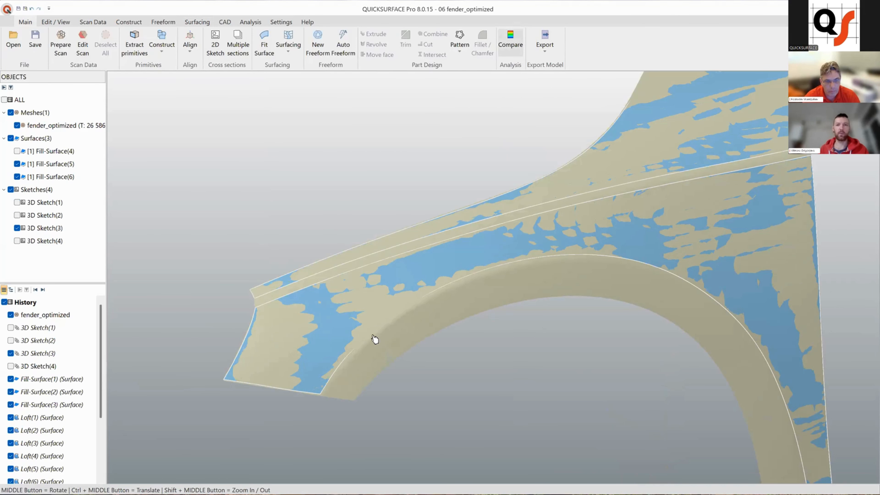
left_click(271, 339)
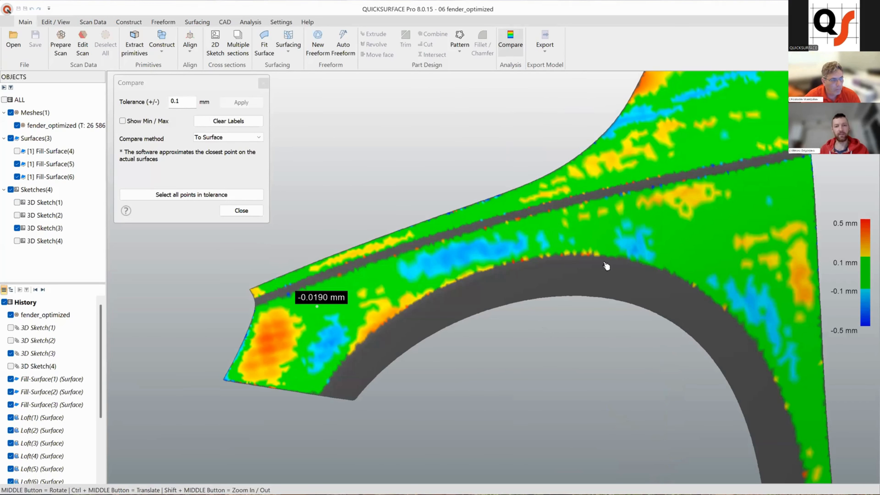
middle_click_drag(457, 271, 347, 319)
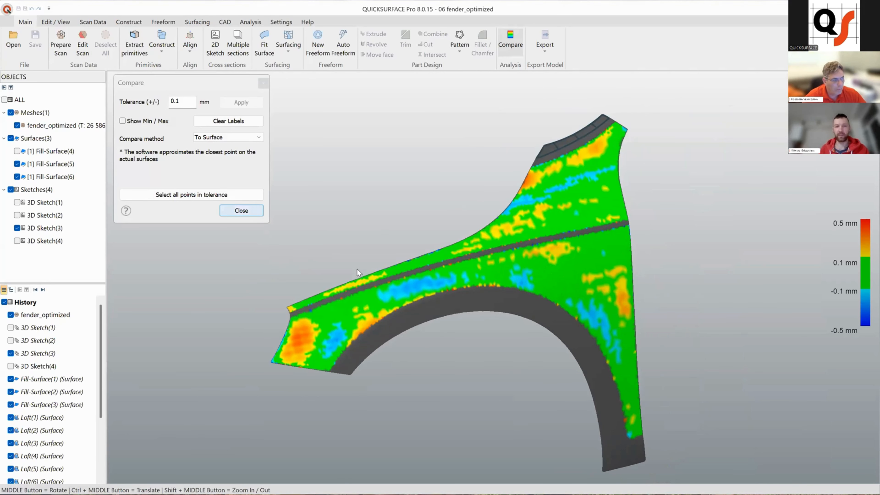
left_click(241, 211)
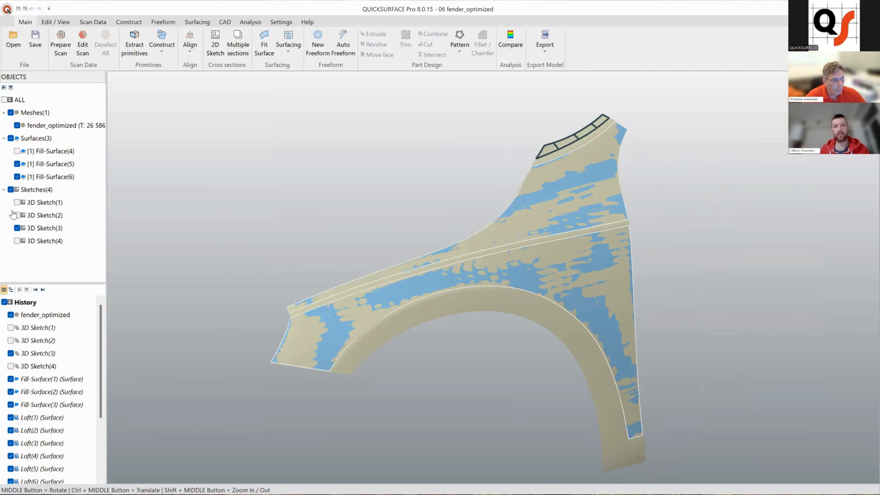
Step: Show 3D Sketch(1) and fill the wheel arch strip within its closed curve chain, fitted to the scan data with 0.1 mm analysis
left_click(17, 202)
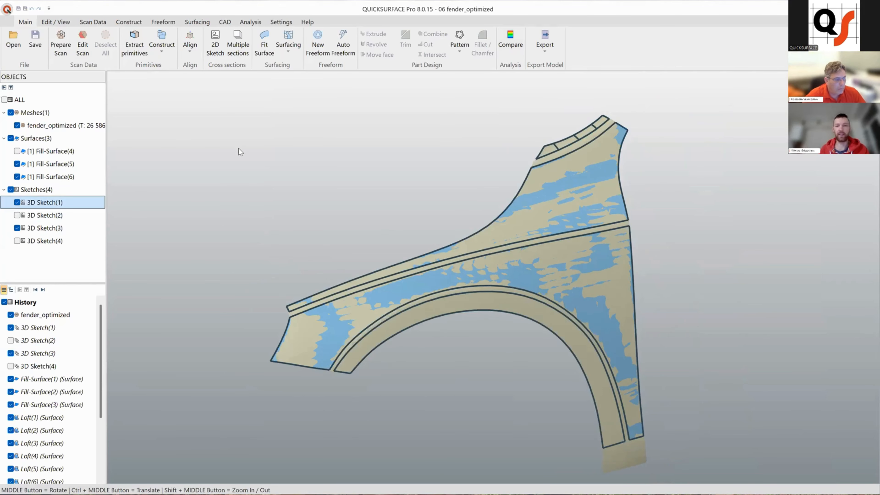
middle_click_drag(239, 148, 191, 137, "ctrl")
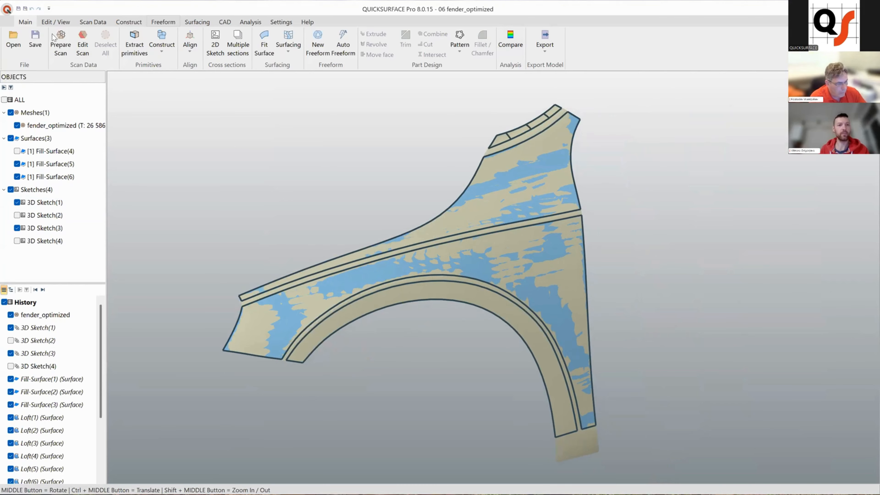
left_click(198, 22)
left_click(66, 33)
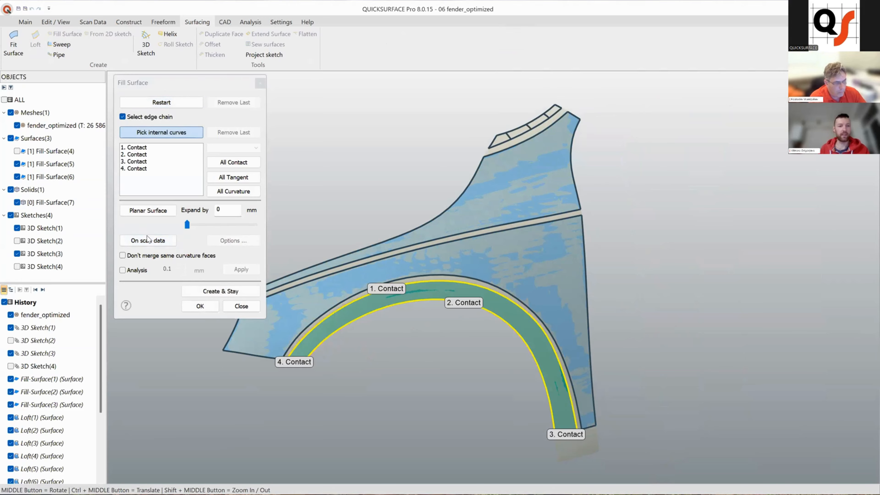
left_click(150, 243)
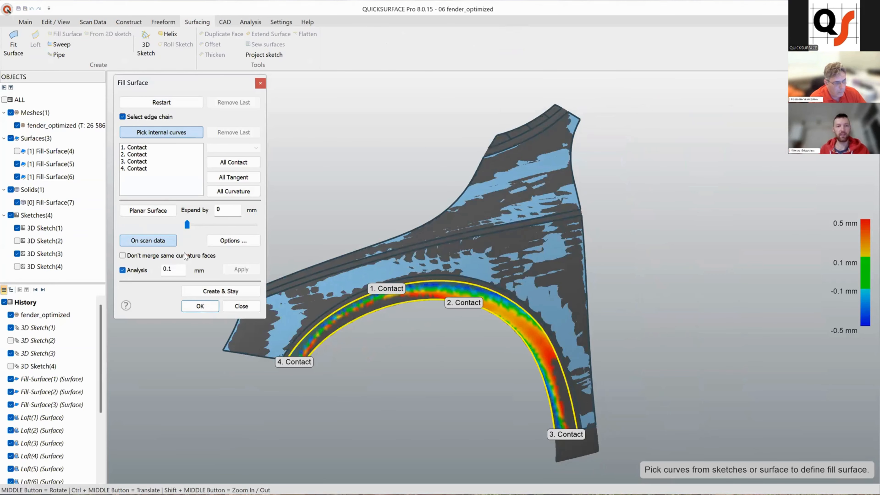
Step: Leave the fit options unchanged and create the wheel arch strip's fill surface
left_click(230, 240)
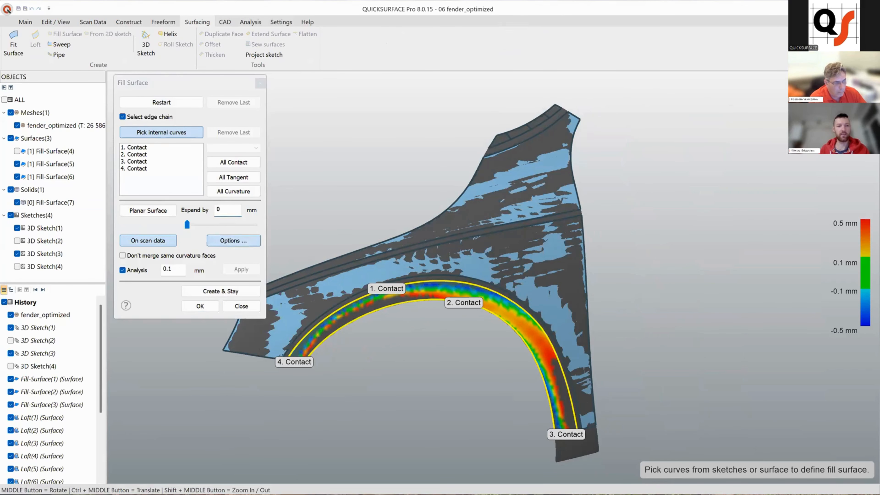
left_click(210, 228)
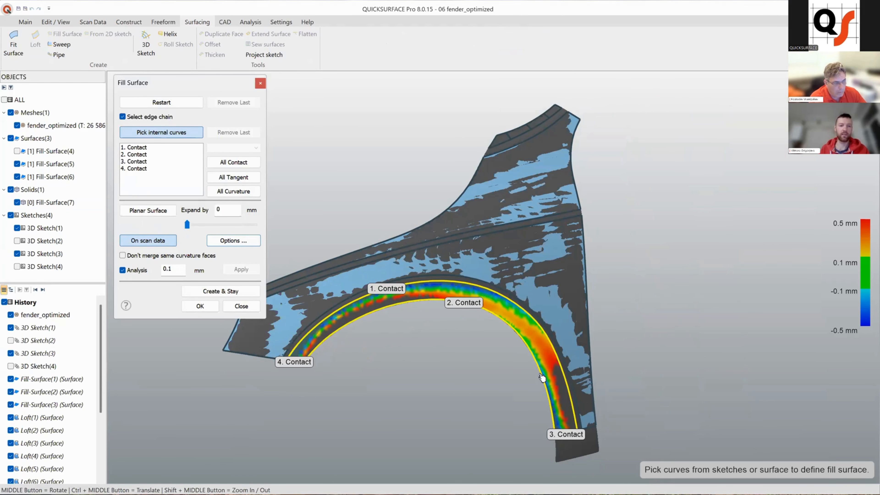
scroll(436, 351, "up", 5)
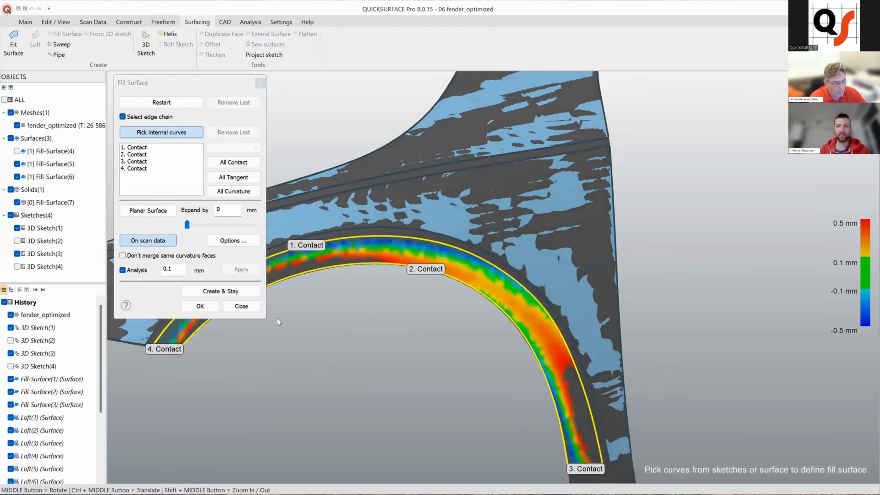
key("Return")
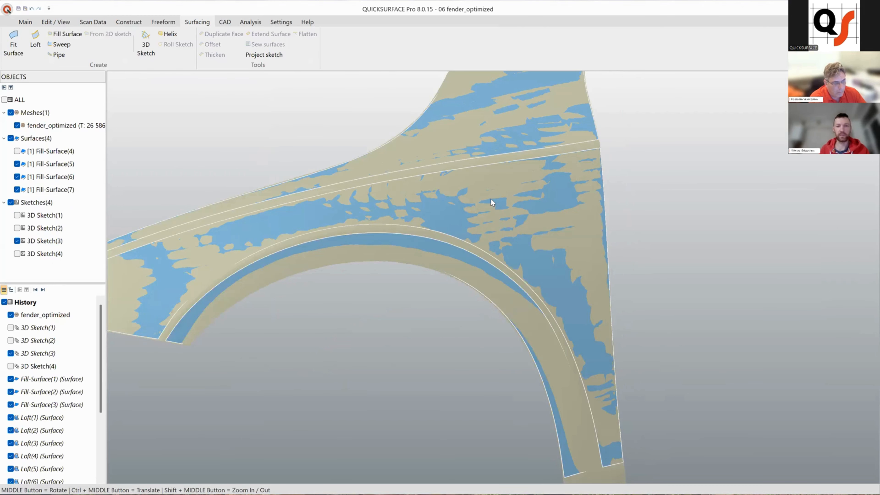
Step: Examine the 3D Sketch(3) curve network along the fender's upper flange from several angles
scroll(512, 191, "down", 5)
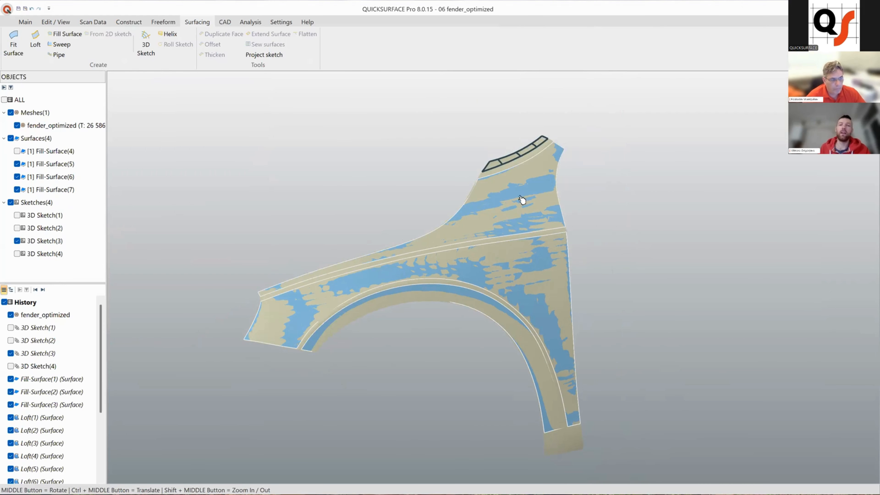
scroll(520, 197, "up", 5)
scroll(528, 258, "down", 4)
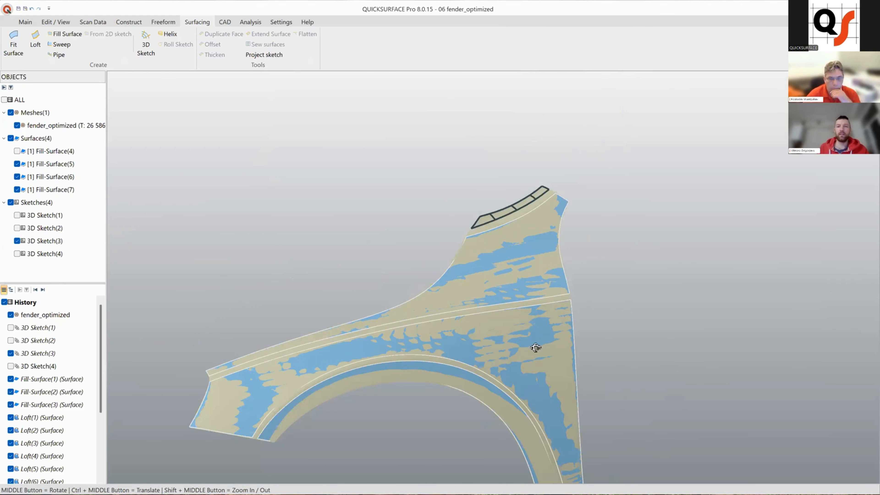
scroll(535, 348, "up", 6)
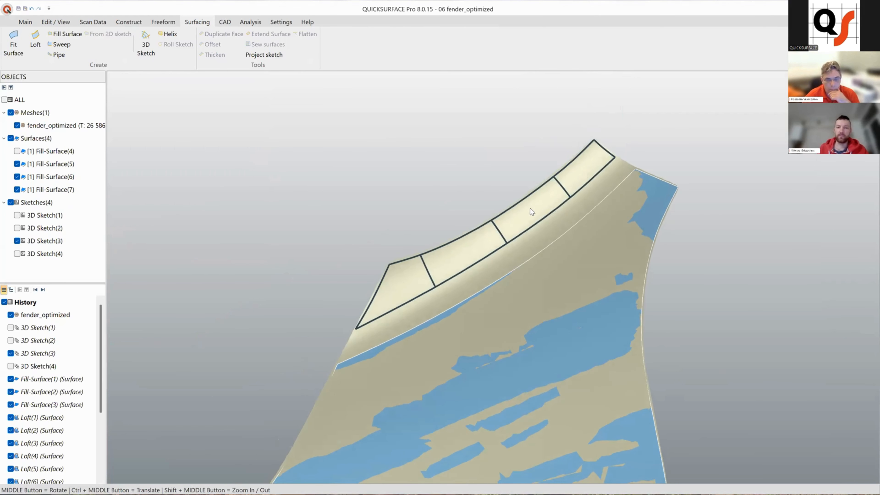
scroll(532, 211, "down", 2)
scroll(460, 215, "up", 4)
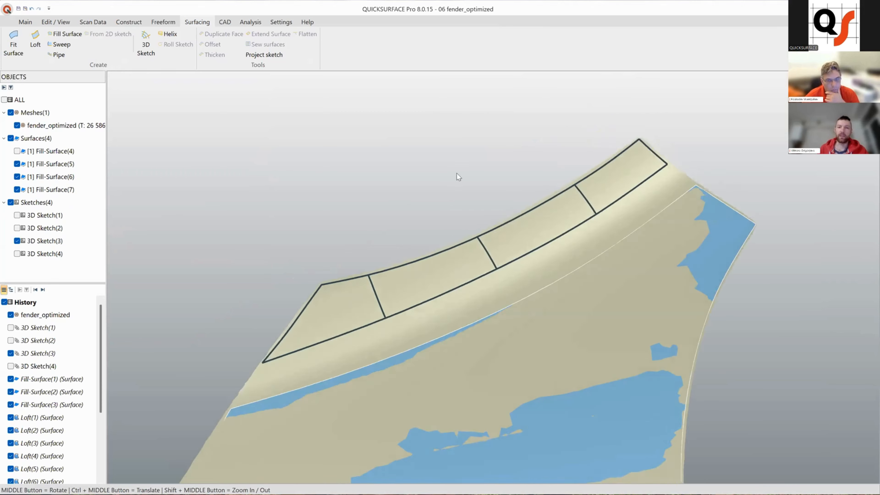
mouse_move(538, 306)
middle_mouse_down()
mouse_move(340, 308)
mouse_move(380, 278)
mouse_move(427, 270)
middle_mouse_up()
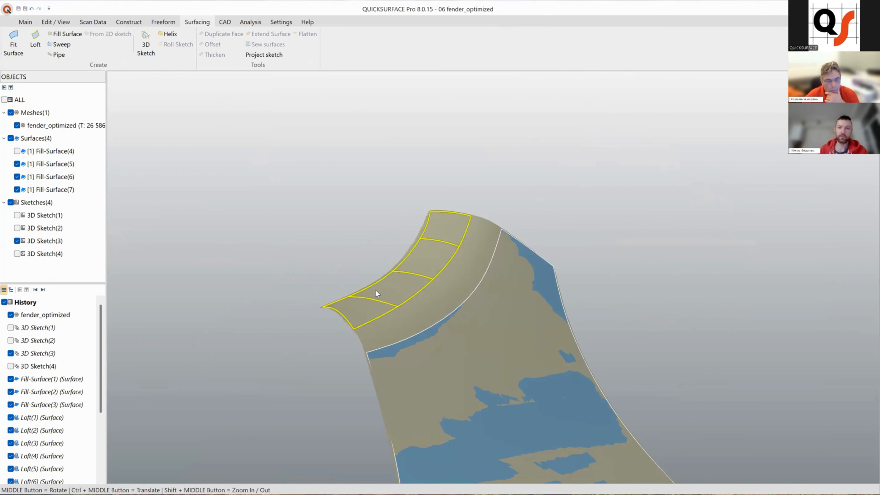
mouse_move(580, 344)
middle_mouse_down()
mouse_move(537, 270)
mouse_move(537, 365)
mouse_move(467, 310)
mouse_move(481, 338)
mouse_move(482, 319)
mouse_move(280, 285)
mouse_move(460, 205)
mouse_move(484, 237)
middle_mouse_up()
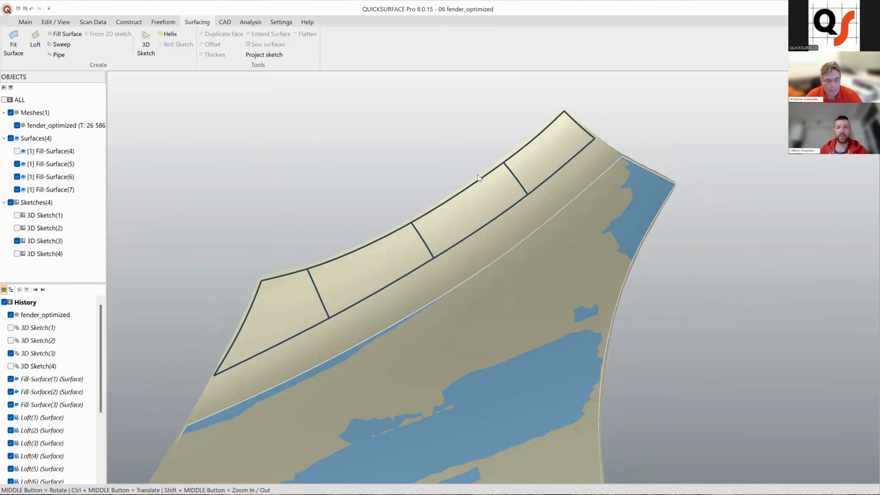
Step: Start a loft with edge chain selection off through the five cross curves of 3D Sketch(3) along the upper flange
middle_click_drag(454, 199, 390, 176)
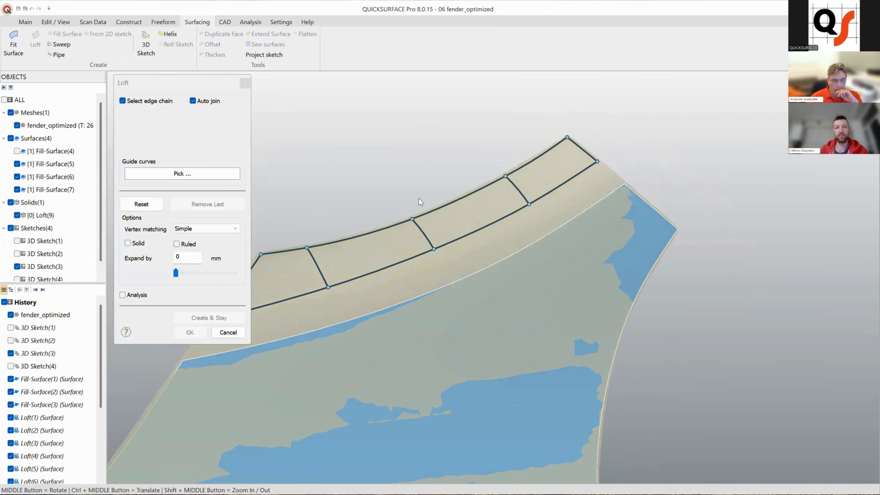
scroll(418, 198, "down", 3)
scroll(408, 197, "up", 2)
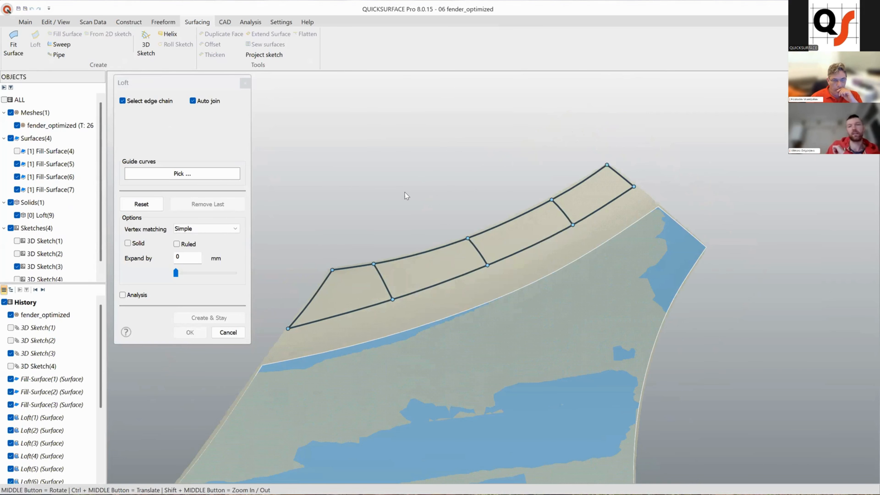
left_click(159, 168)
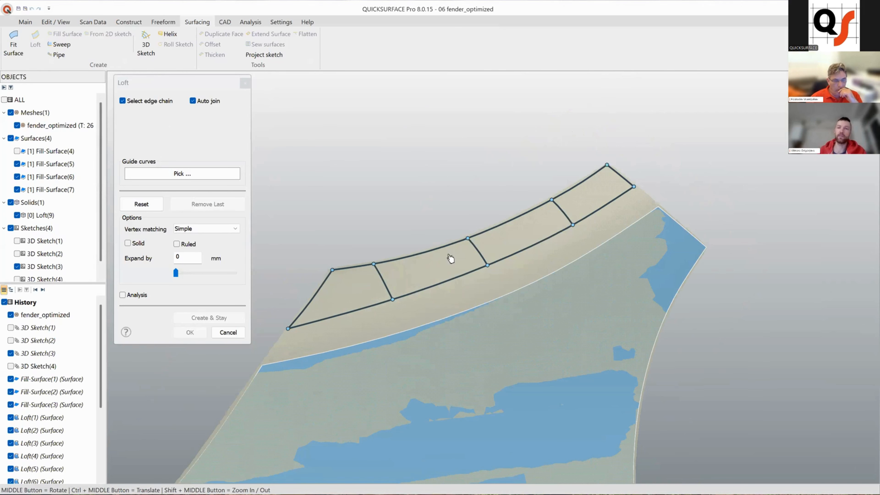
left_click(616, 175)
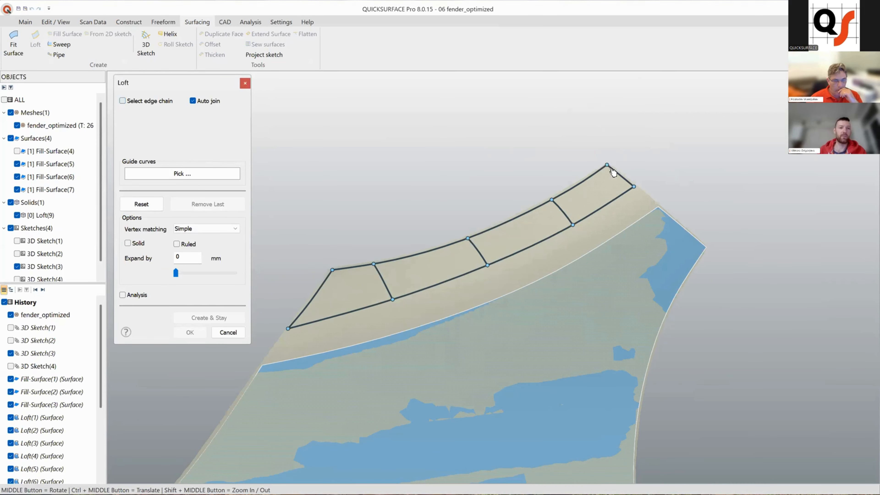
left_click(474, 248)
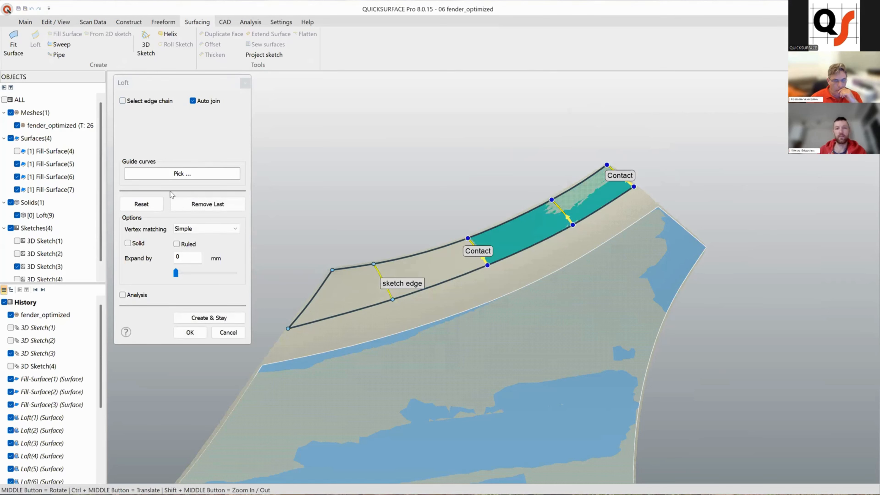
Step: Guide the flange loft with the sketch's two long curves, check it with 0.1 mm analysis and create the surface
left_click(168, 178)
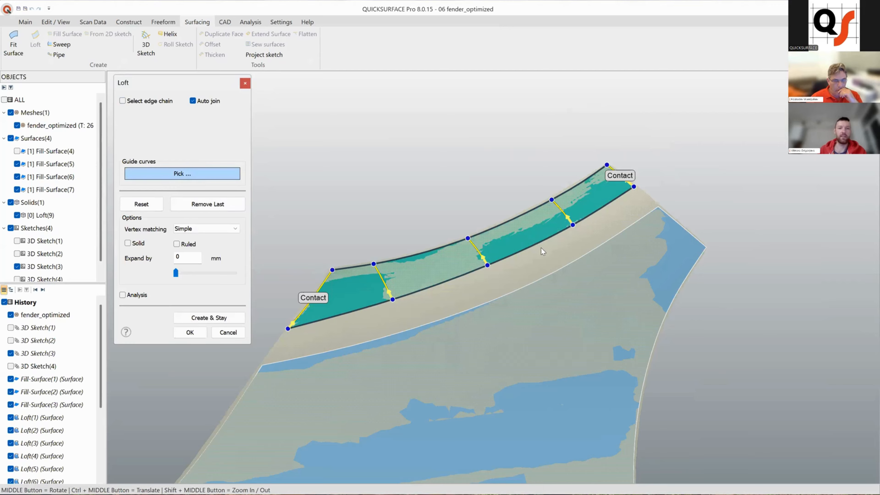
left_click(526, 253)
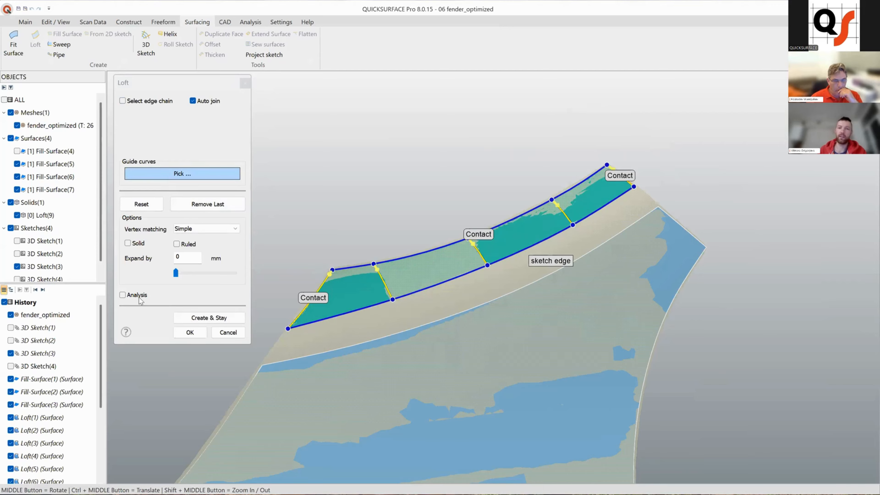
left_click(508, 255)
key("a")
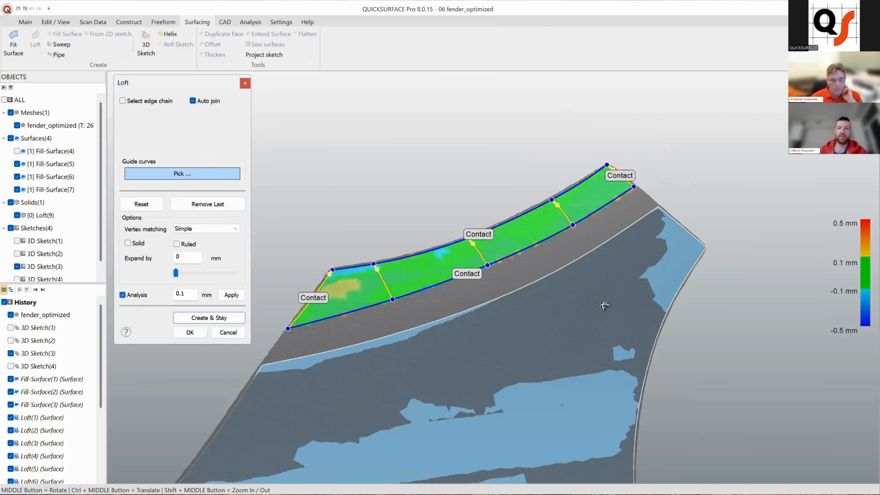
middle_click_drag(595, 338, 436, 275)
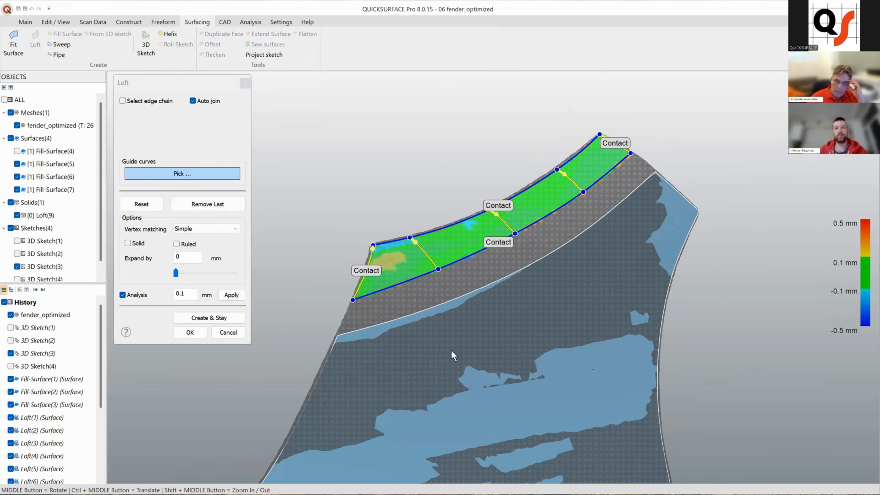
middle_click_drag(453, 356, 450, 312)
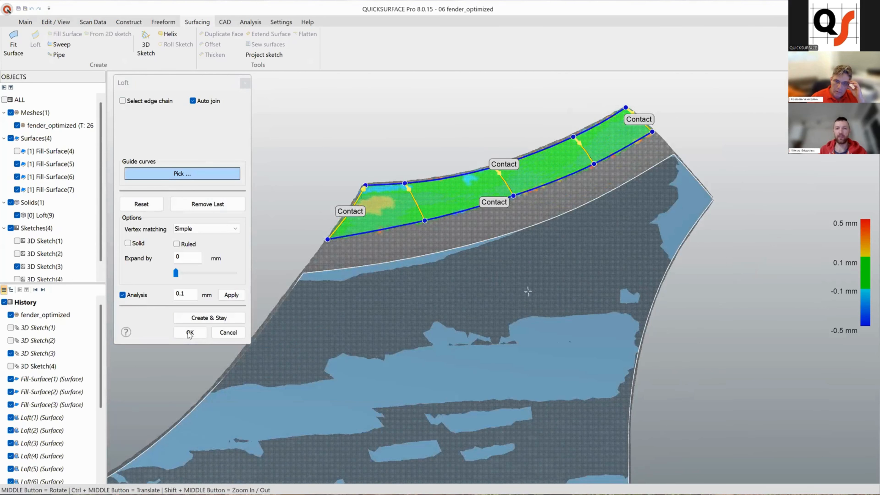
left_click(189, 332)
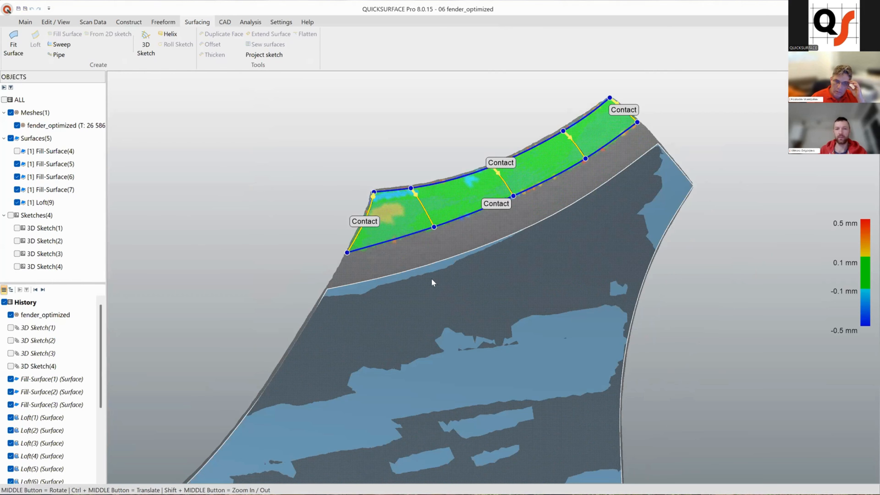
right_click(403, 209)
left_click(427, 266)
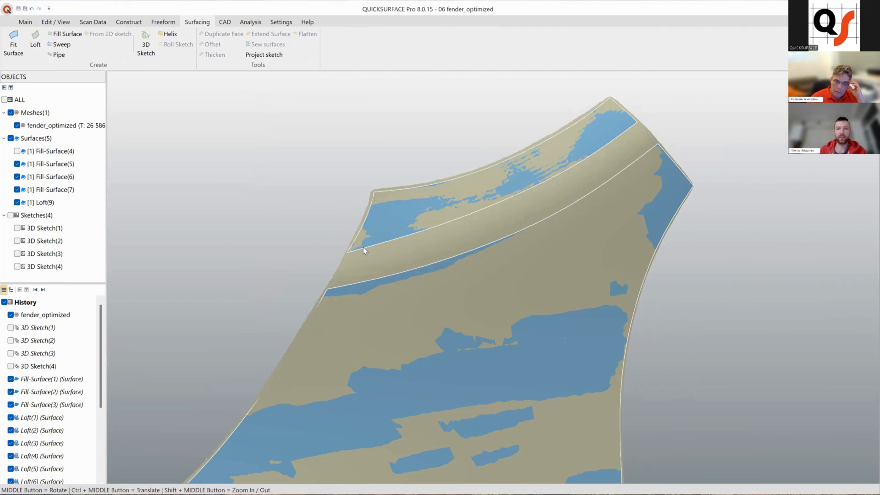
Step: Start a loft bridging the gap between the flange surface's lower edge and the side panel's upper edge
scroll(363, 247, "down", 5)
middle_click_drag(353, 216, 312, 203)
scroll(358, 231, "up", 2)
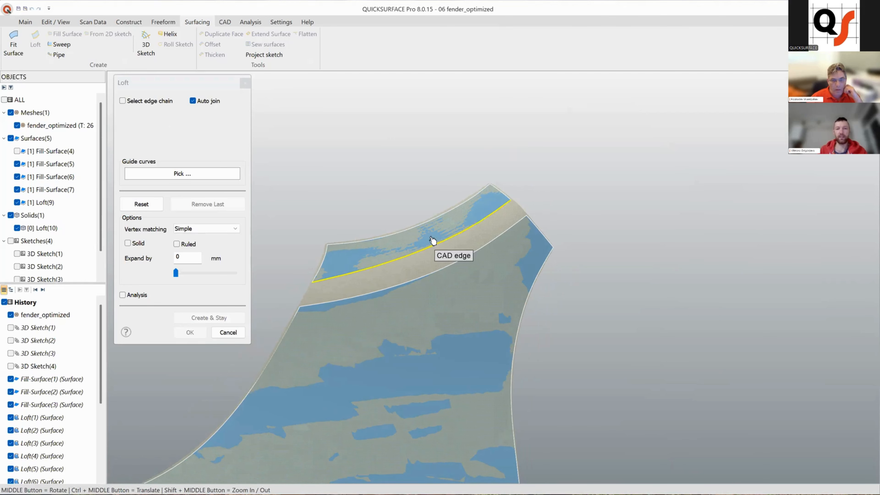
scroll(433, 243, "down", 5)
scroll(457, 285, "up", 6)
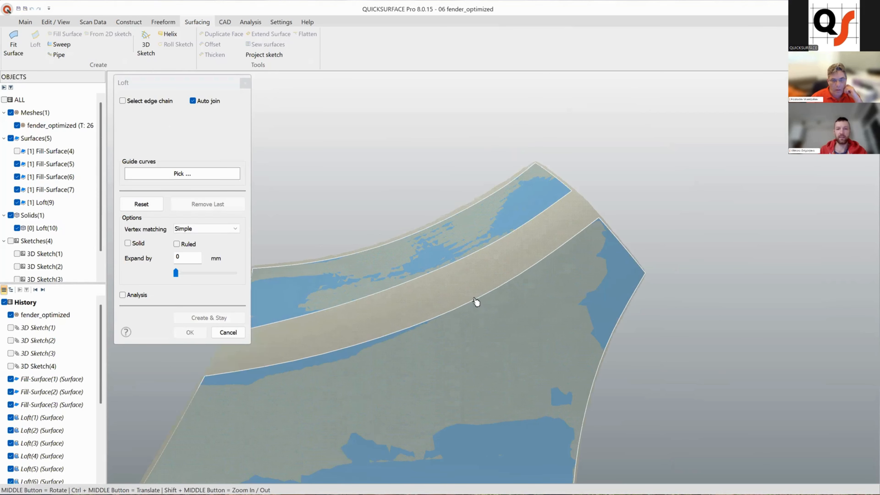
left_click(508, 235)
left_click(498, 286)
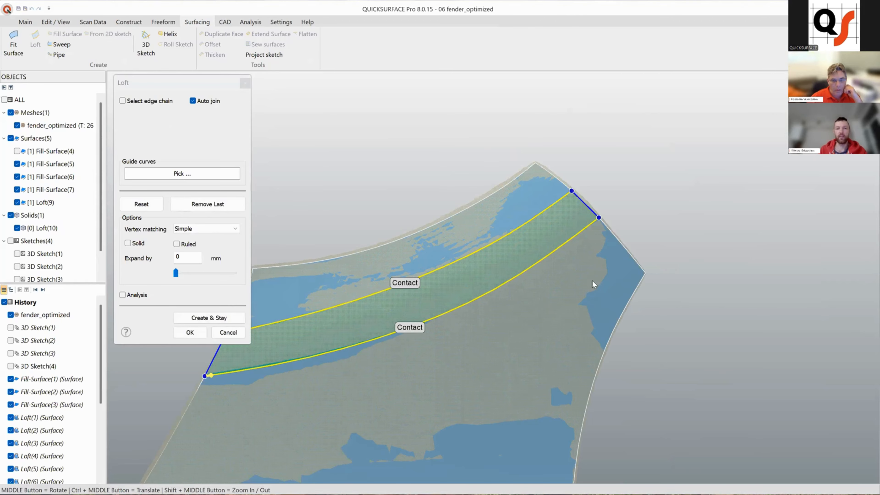
Step: Set both edges of the bridging loft to Curvature continuity and show its deviation analysis at 0.1 mm
middle_click_drag(456, 290, 488, 305, "ctrl")
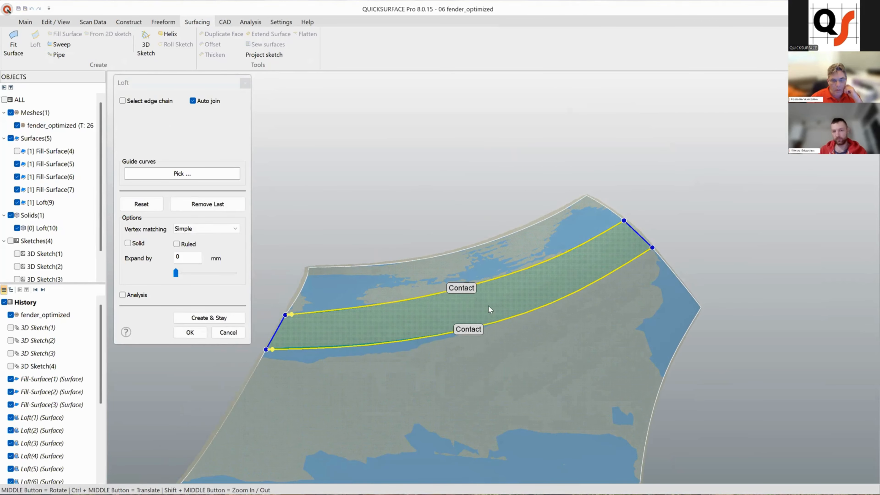
left_click(461, 287)
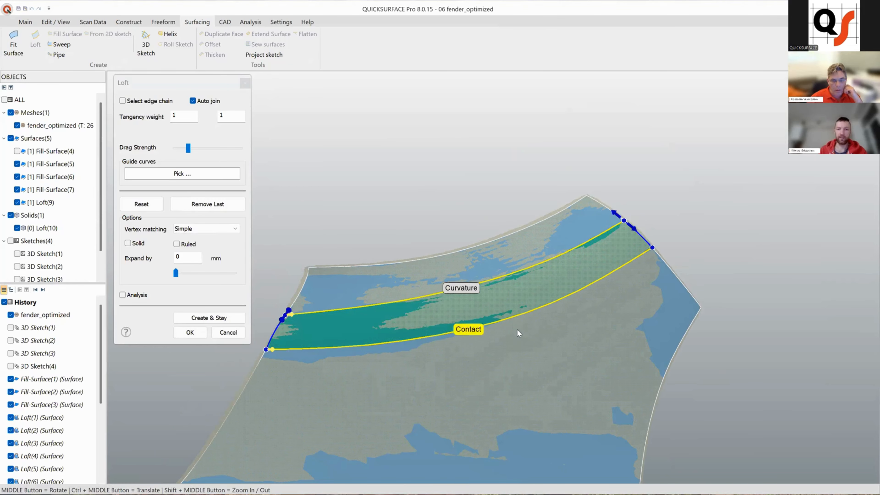
left_click(468, 330)
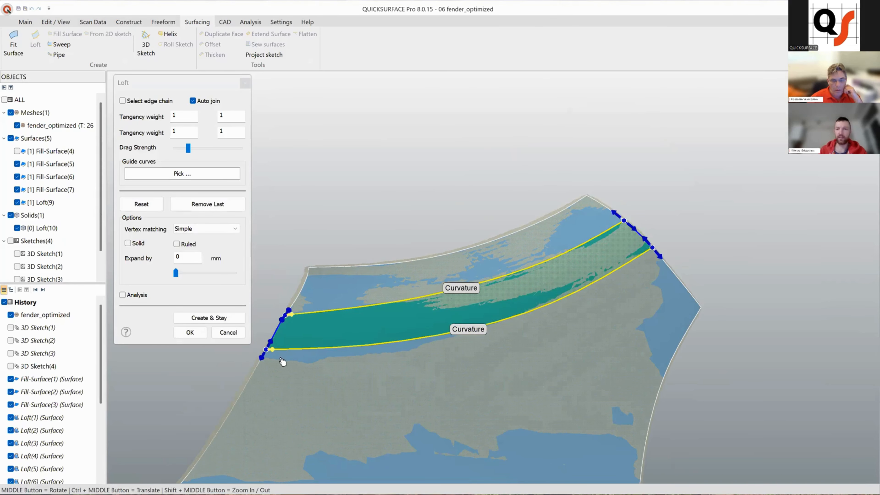
middle_click_drag(280, 359, 304, 333)
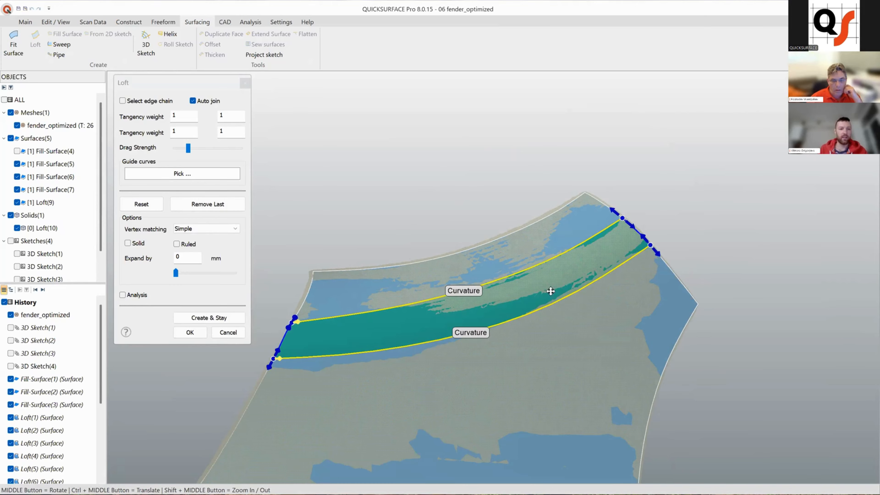
scroll(578, 304, "up", 5)
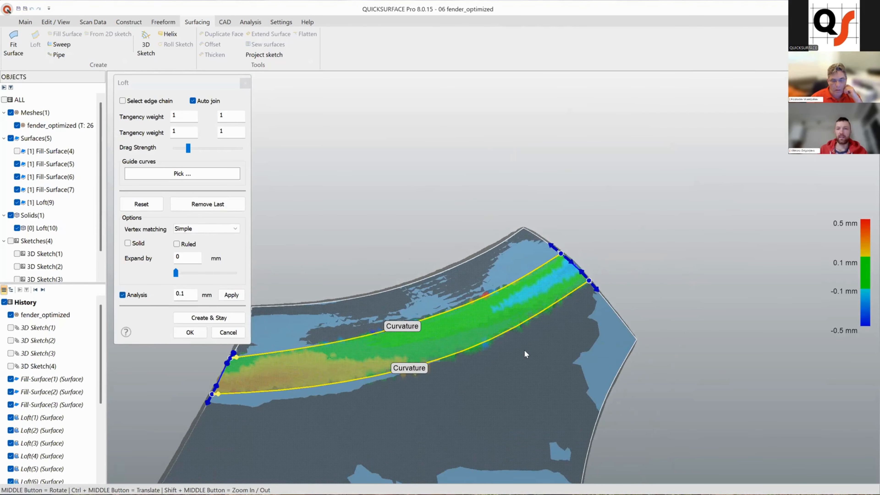
Step: Adjust the tangency weight at the pointed-corner end of the side panel edge to about 1.15
middle_click_drag(523, 344, 524, 346)
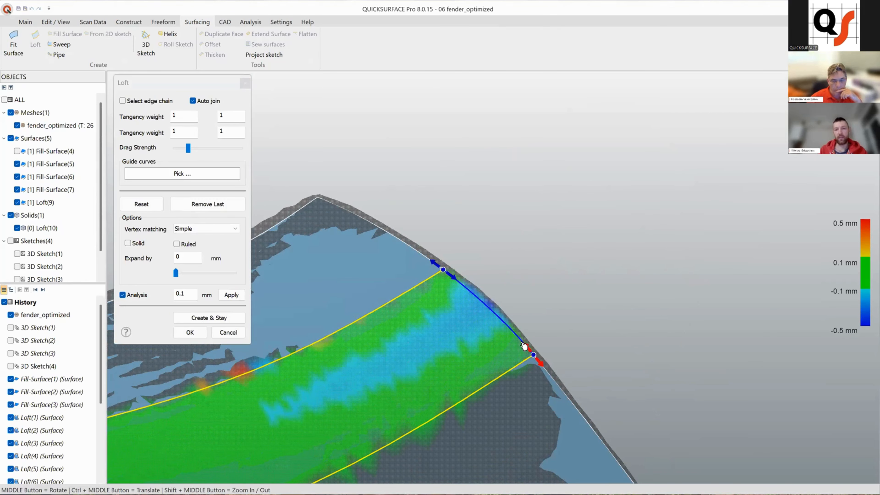
left_click_drag(524, 346, 525, 347)
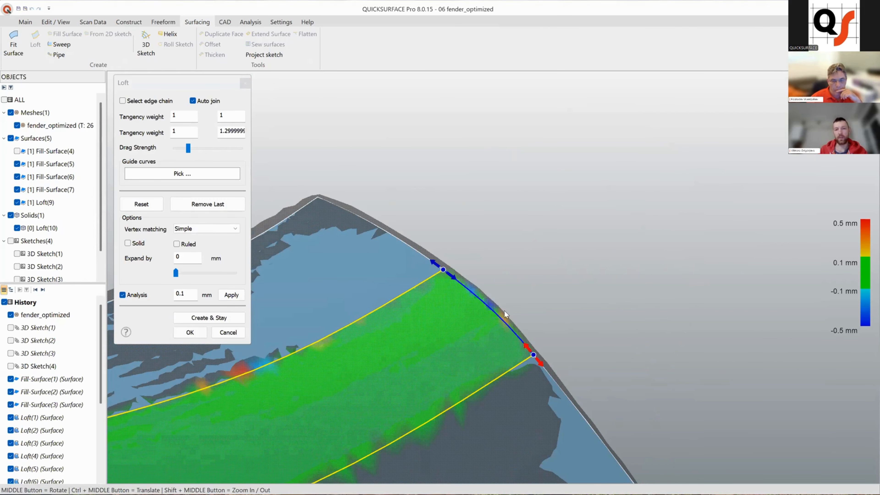
left_click_drag(504, 311, 454, 280)
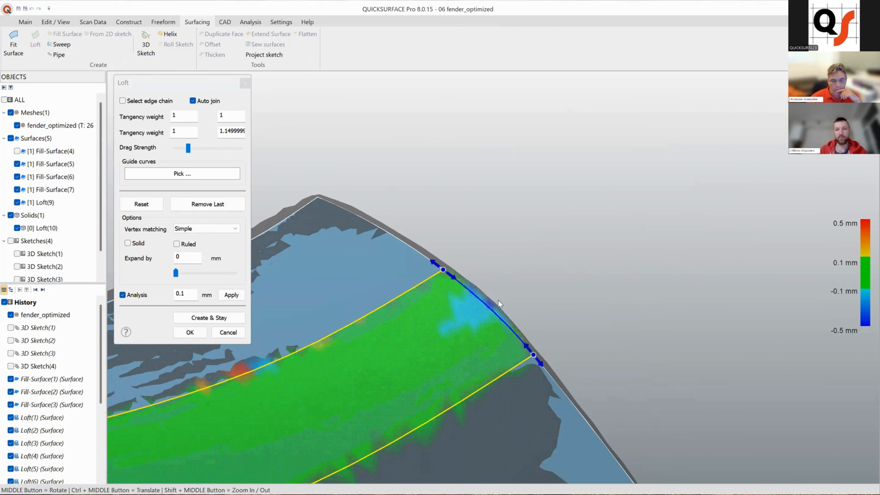
Step: Try tangency weights of 0.6 and 0.35 at the opposite end of the side panel edge
middle_click_drag(413, 394, 476, 361)
scroll(475, 360, "up", 3)
middle_click_drag(329, 334, 335, 336)
left_click_drag(327, 334, 371, 350)
scroll(406, 305, "down", 4)
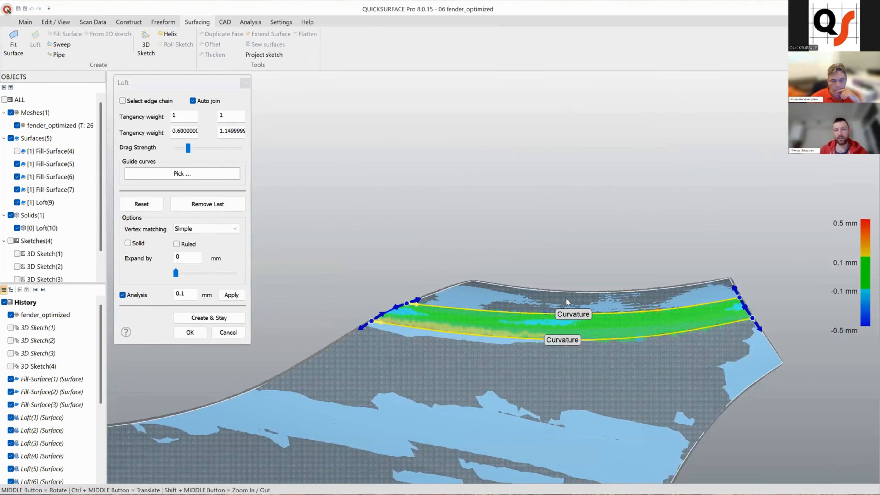
scroll(496, 308, "up", 2)
middle_click_drag(332, 305, 334, 307)
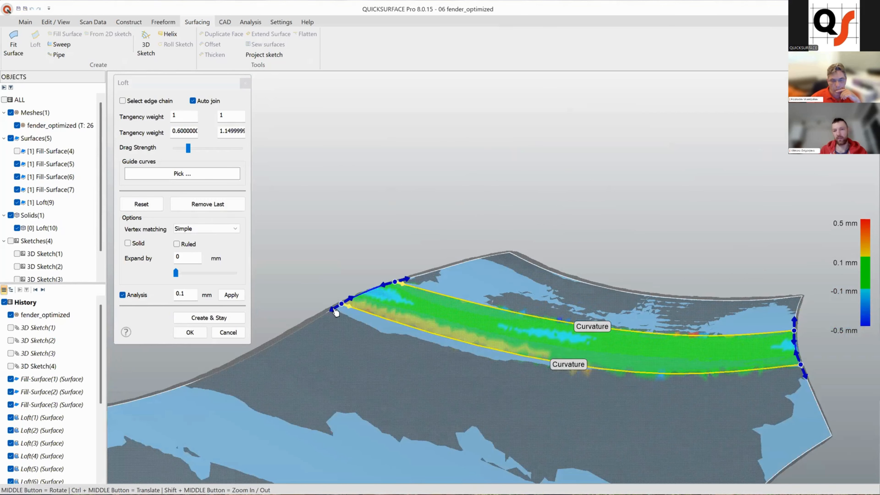
left_click_drag(332, 314, 551, 342)
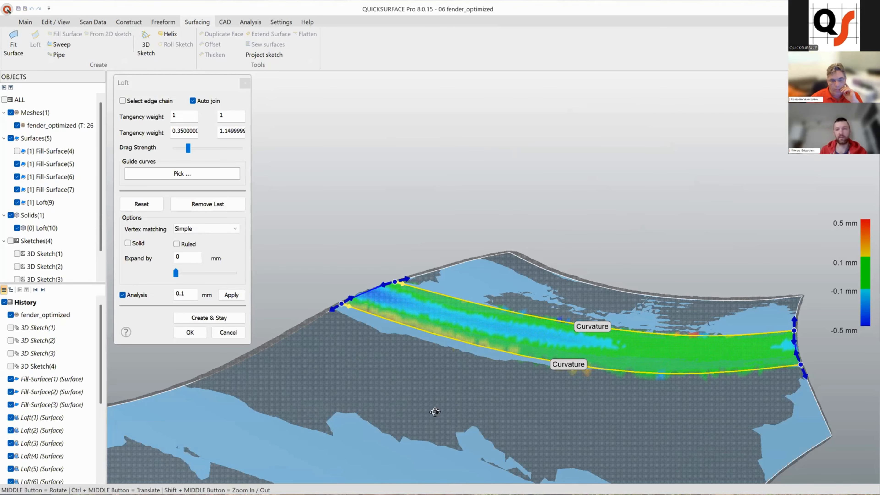
middle_click_drag(300, 303, 532, 341)
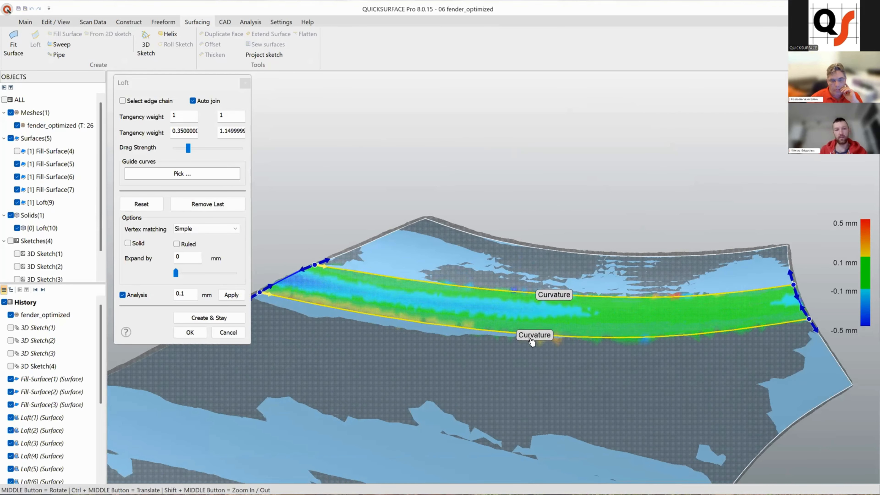
Step: Shorten the bridging loft by moving its poorly fitting end points along both edges to about mid-length
left_click_drag(259, 292, 525, 334)
left_click_drag(314, 265, 471, 291)
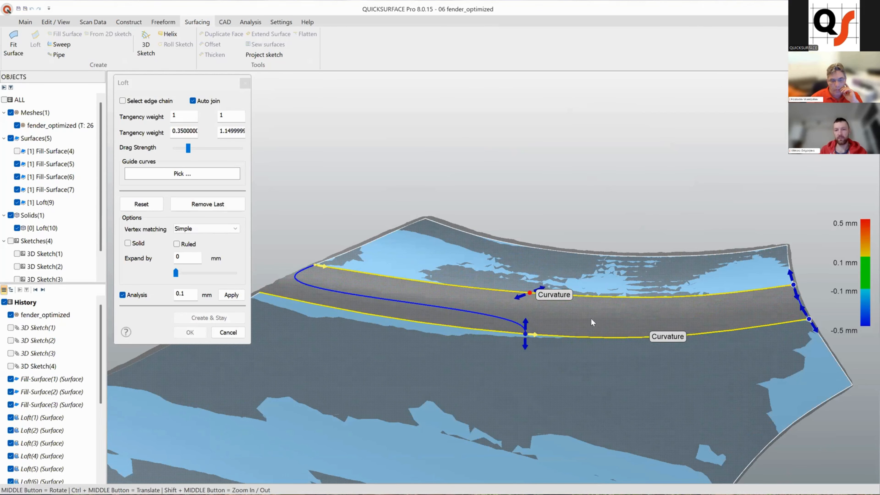
middle_click_drag(599, 325, 560, 379)
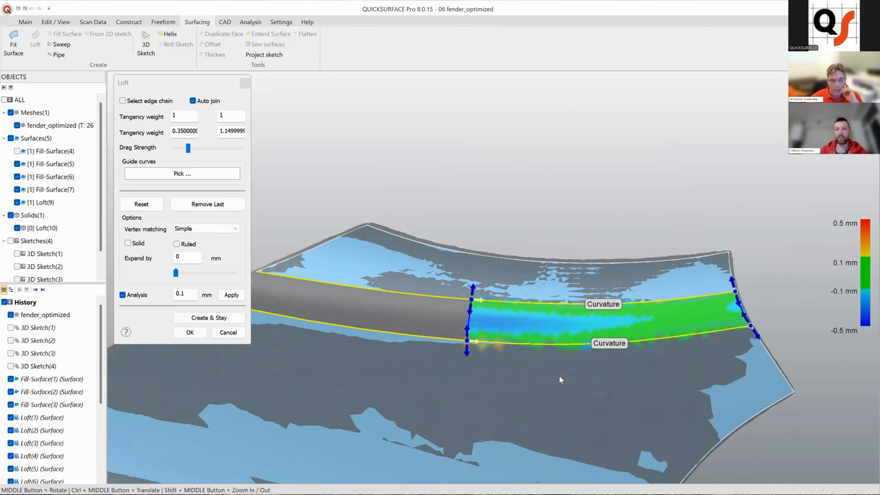
Step: Adjust the tangency weights at the shortened end to about 1.1 on the flange edge and 0.75 on the side panel edge
scroll(603, 367, "up", 3)
middle_click_drag(471, 329, 479, 355)
left_click_drag(478, 353, 469, 292)
left_click_drag(532, 313, 628, 315)
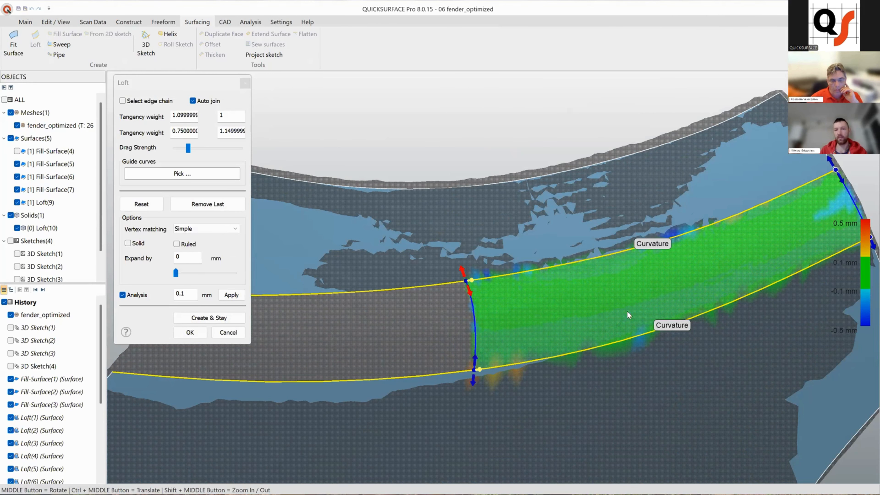
Step: Create the shortened bridging loft and keep the Loft command open for another surface
scroll(638, 248, "down", 3)
middle_click_drag(691, 264, 223, 319)
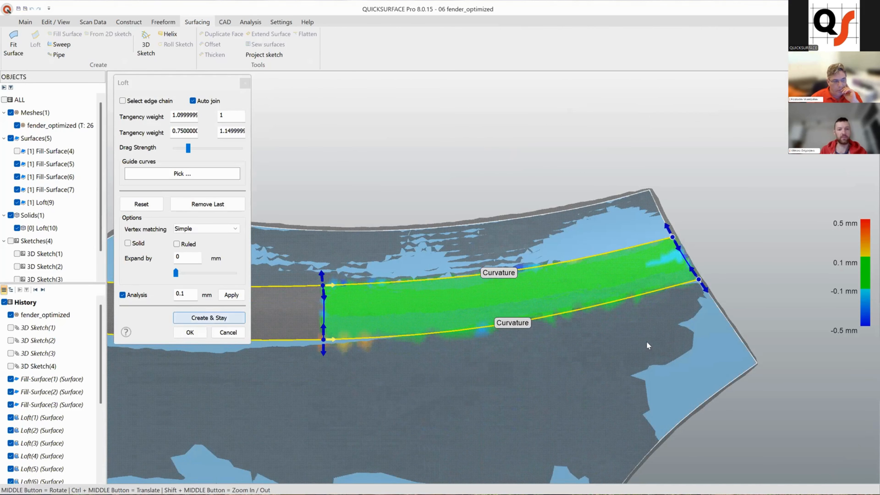
key("Return")
Step: Define a loft between the flange and side panel edges of the remaining gap, with the finished bridging loft's end edge as guide curve
middle_click_drag(483, 289, 793, 290, "ctrl")
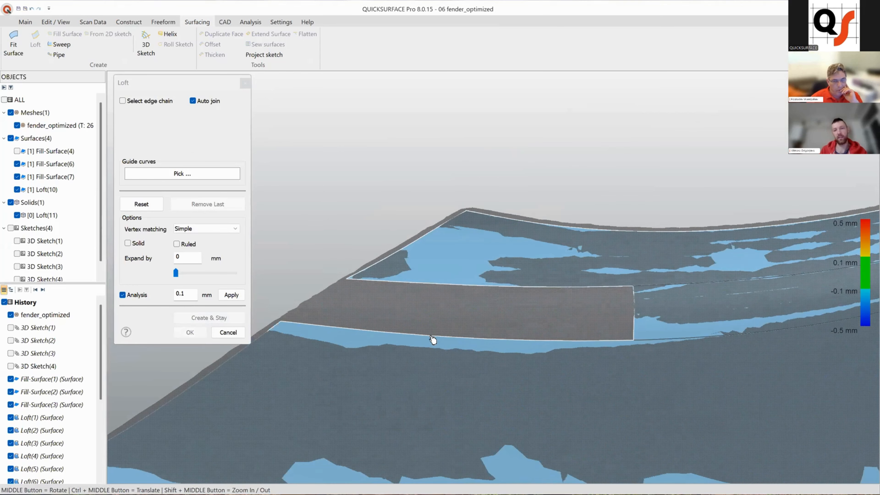
left_click(484, 287)
left_click(652, 331)
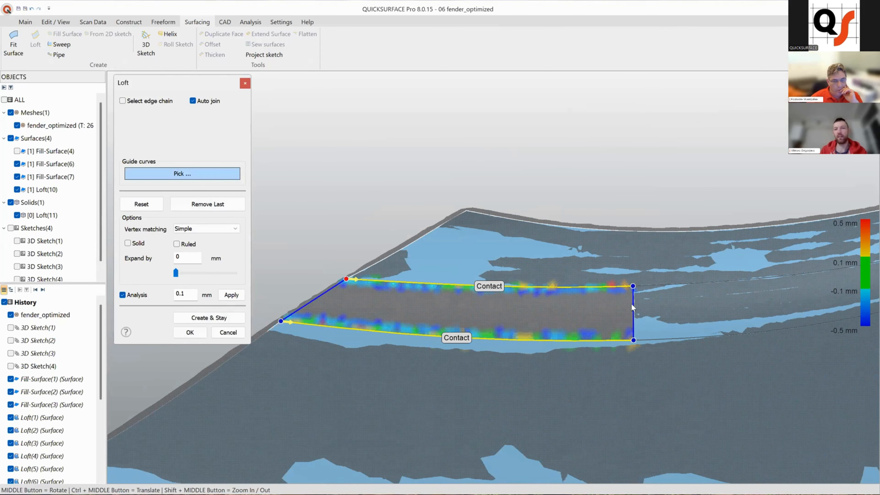
middle_click_drag(631, 303, 588, 333)
scroll(588, 333, "up", 3)
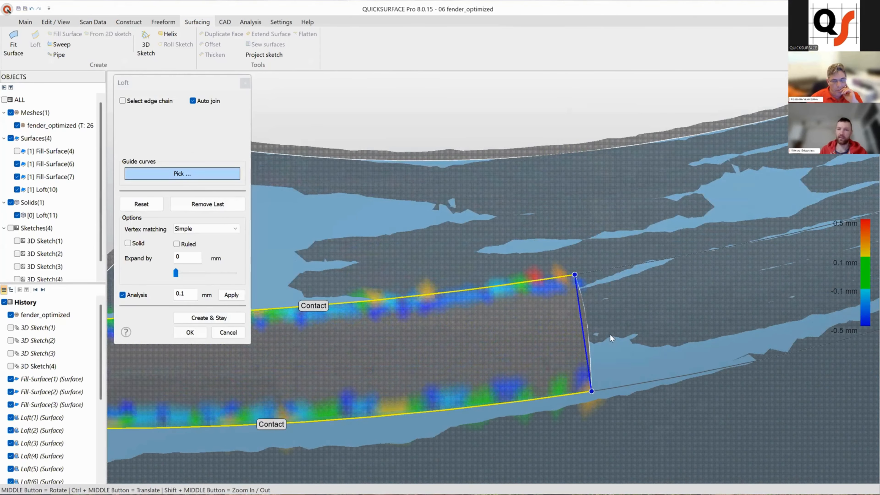
scroll(432, 326, "down", 5)
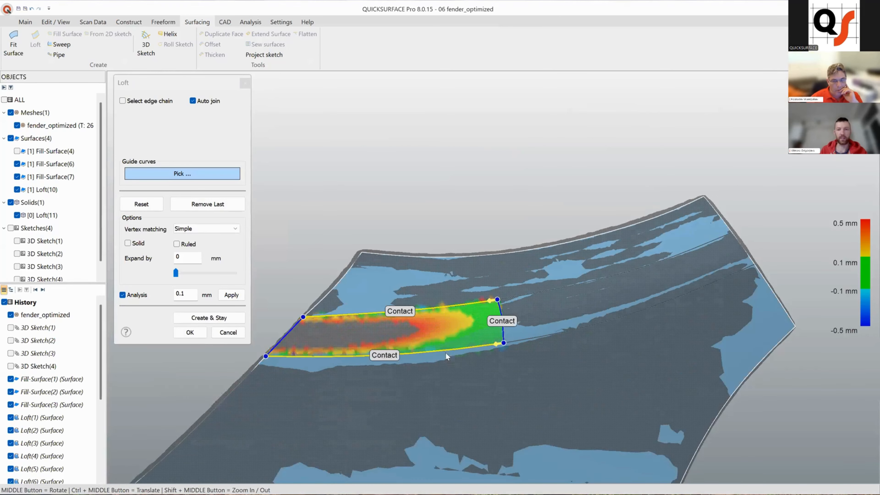
scroll(558, 367, "up", 4)
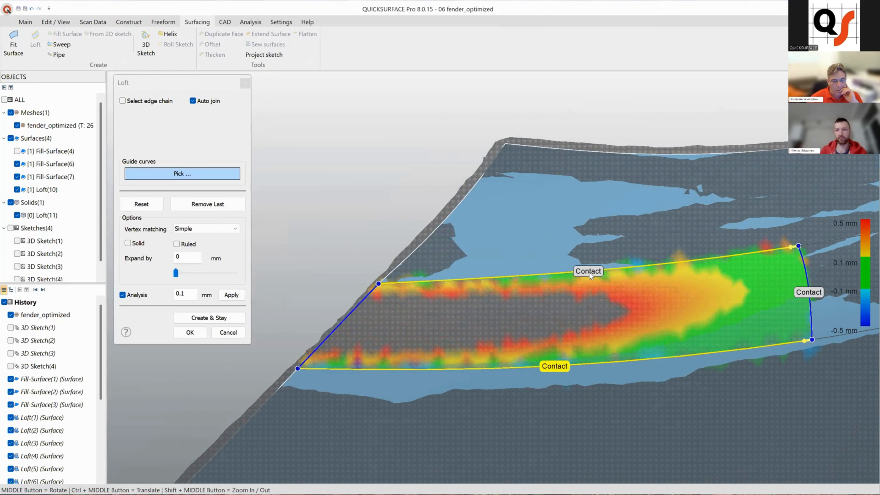
Step: Set the loft's continuity to Curvature along both the flange edge and the side panel edge
left_click(559, 367)
left_click(588, 271)
left_click(587, 271)
left_click(554, 366)
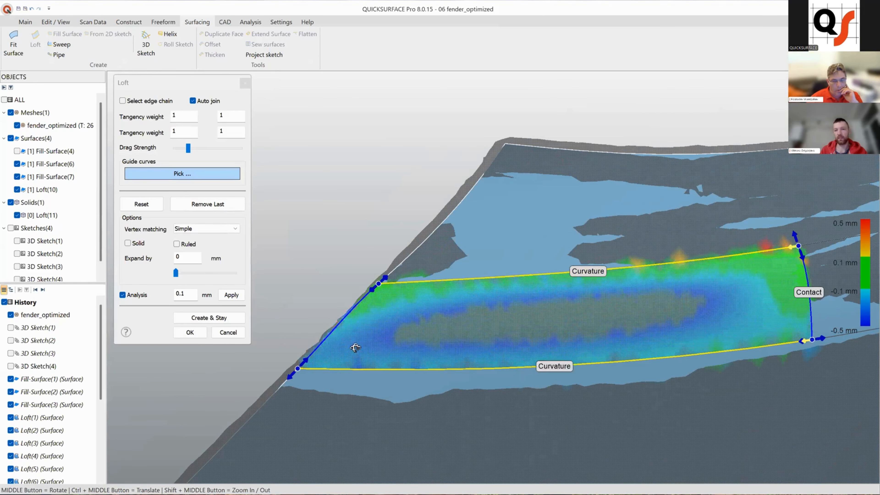
Step: Set the outer-end tangency weights to 0.45 on the flange edge and 0.7 on the side panel edge, and make the guide edge Tangent
scroll(274, 319, "up", 4)
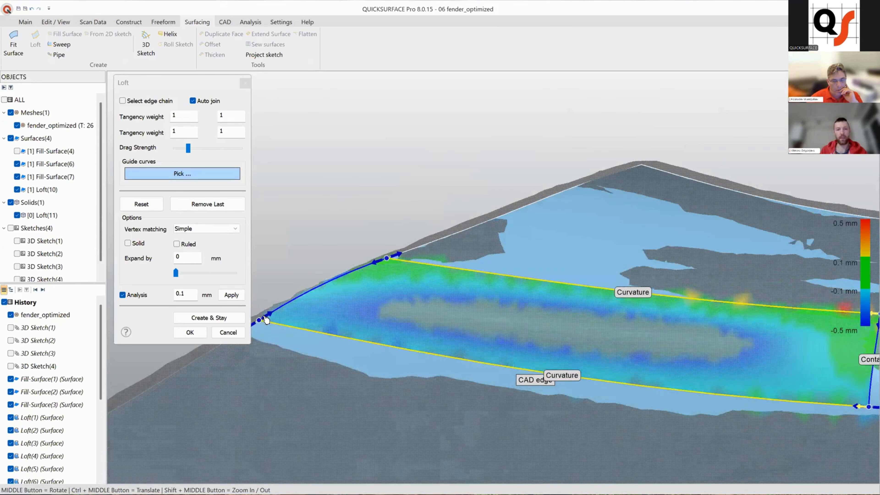
left_click_drag(262, 317, 403, 334)
scroll(408, 260, "down", 3)
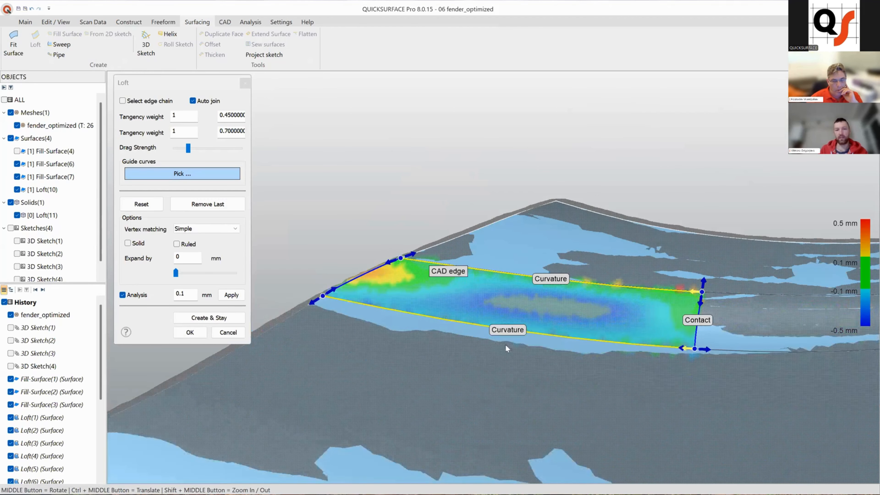
left_click(666, 343)
middle_click_drag(649, 352, 505, 344)
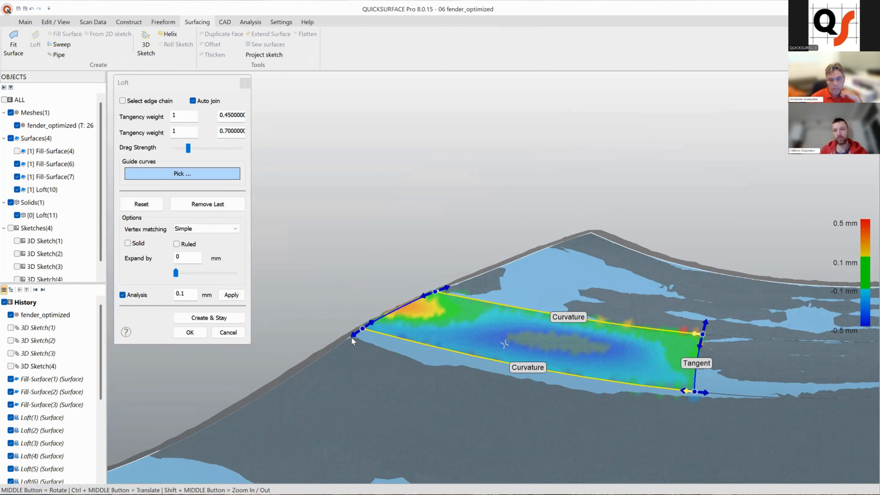
Step: Shorten the loft by moving its outer end points along the side panel and flange edges to about mid-length
left_click_drag(344, 338, 553, 370)
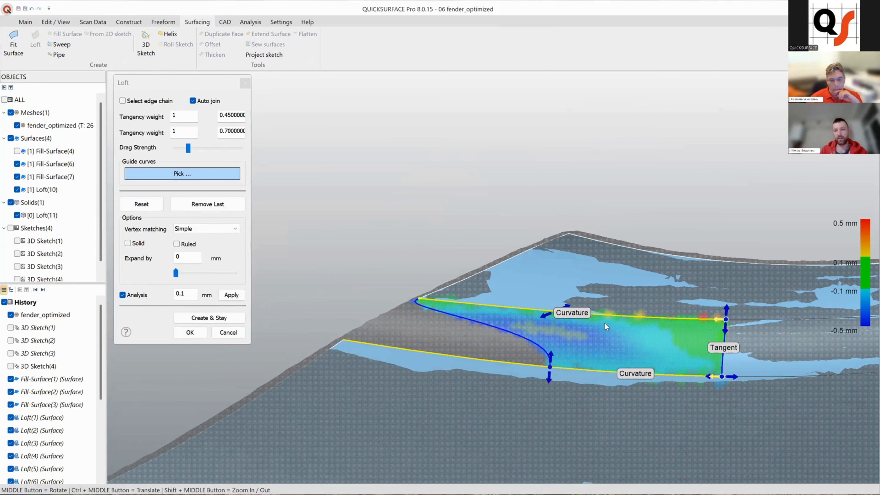
middle_click_drag(541, 326, 535, 328)
scroll(535, 329, "up", 2)
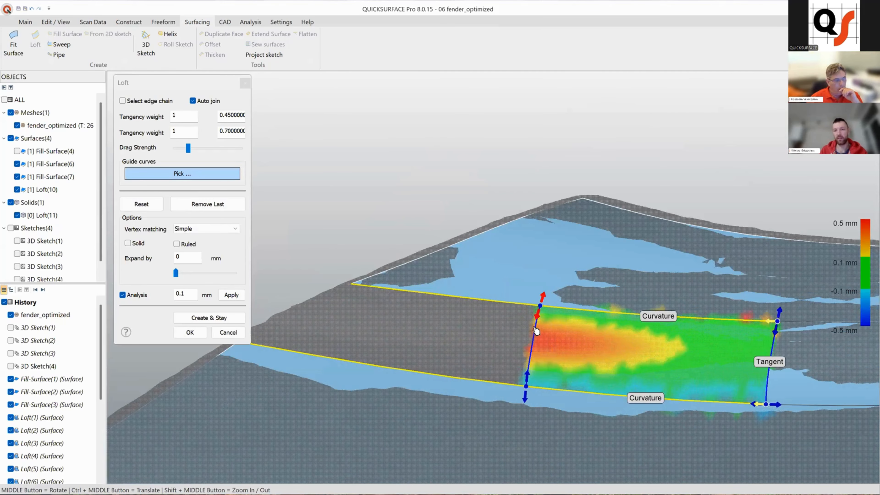
Step: Set the flange edge's tangency weight at the shortened end to 0.95 and create the loft, keeping the Loft command open
left_click_drag(536, 331, 503, 325)
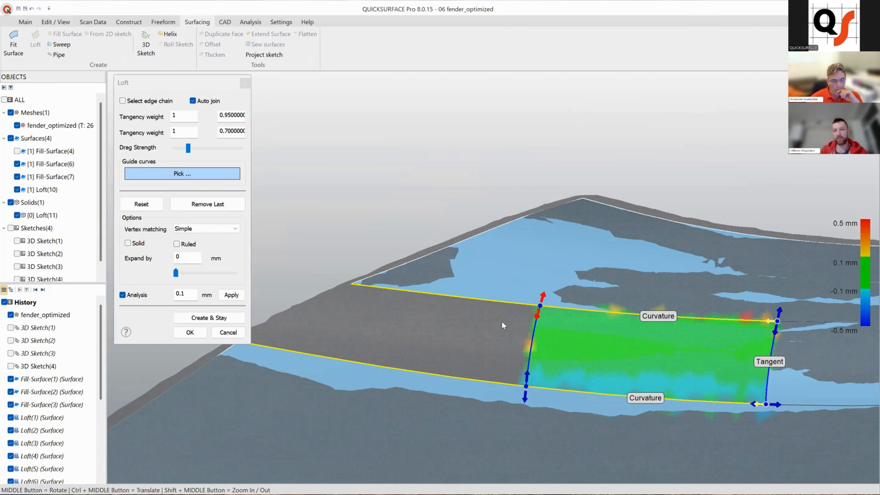
middle_click_drag(491, 397, 410, 384, "ctrl")
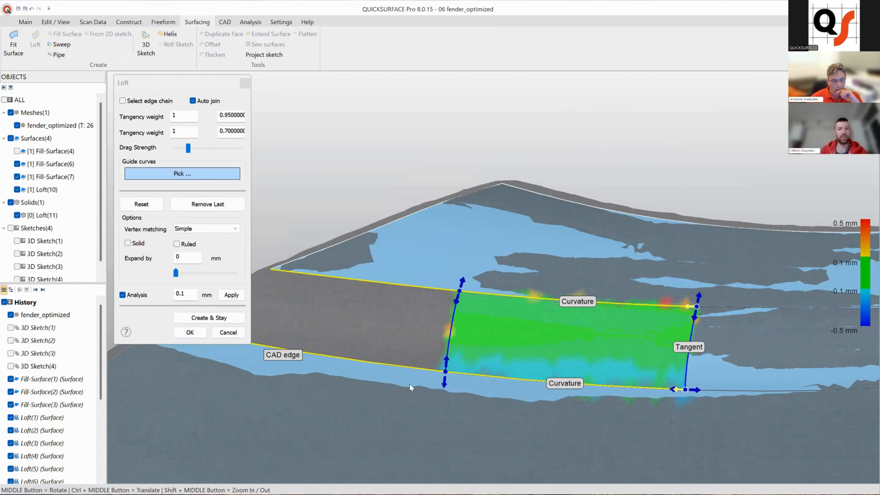
key("Return")
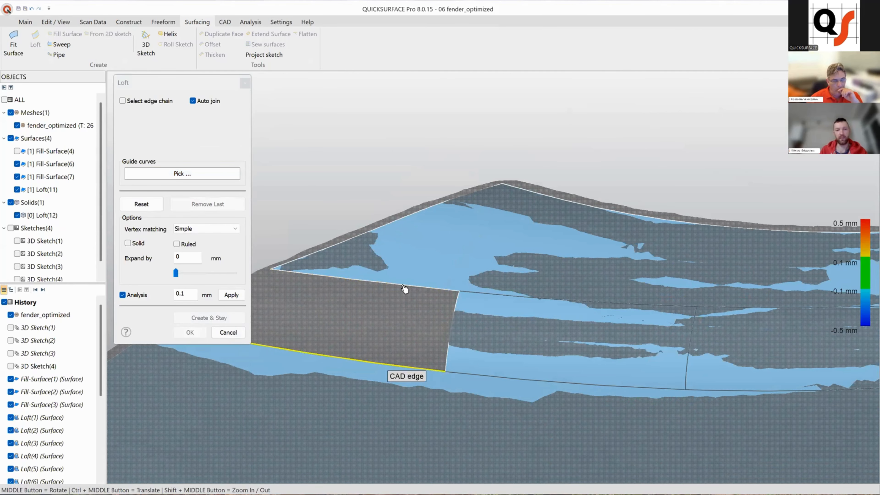
Step: Define a loft across the last gap, guided by the adjacent loft's end edge, with Curvature continuity on the flange and side panel edges
left_click(416, 286)
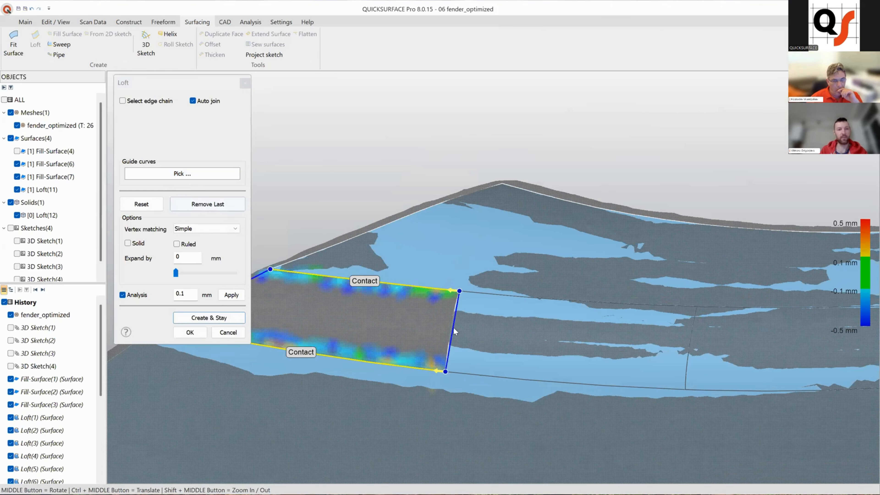
left_click(450, 338)
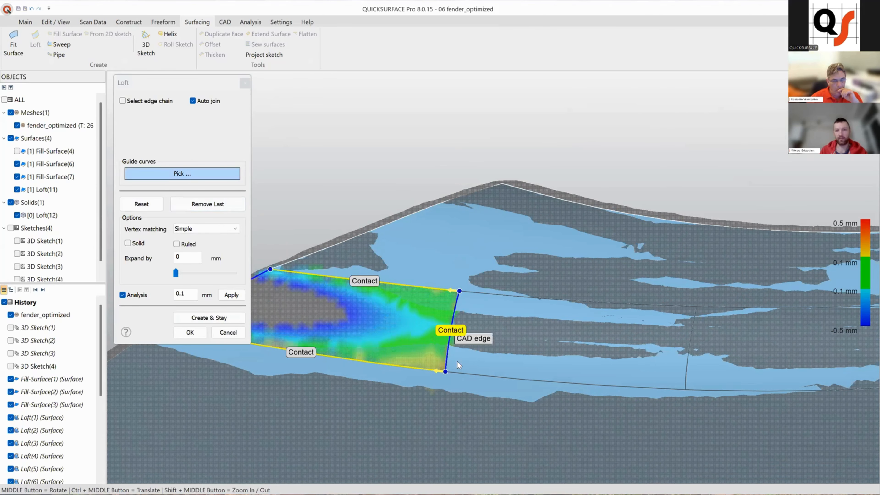
middle_click_drag(435, 352, 568, 353, "ctrl")
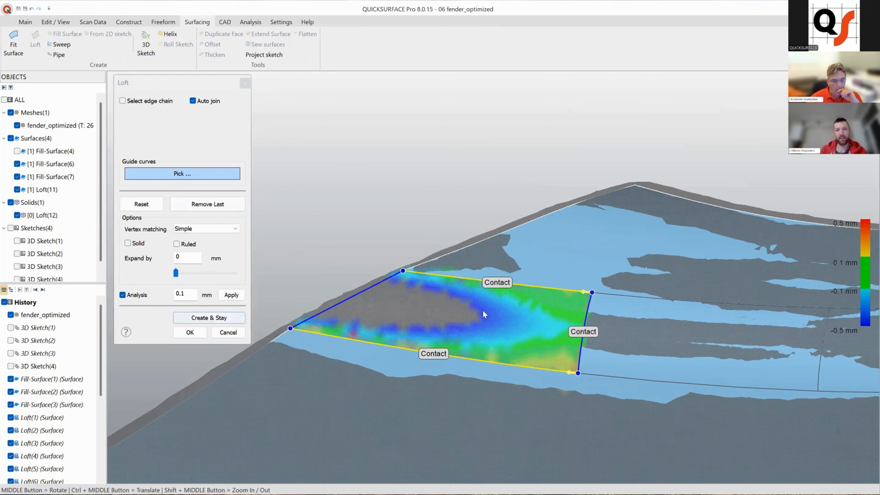
left_click(500, 286)
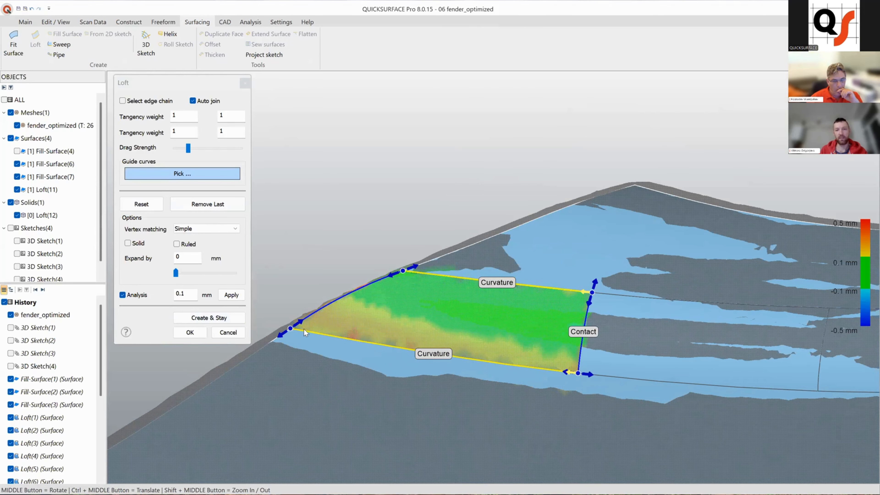
Step: Set the outer-end tangency weights to 0.5 on the side panel edge and about 1.3 on the flange edge
middle_click_drag(304, 329, 277, 341)
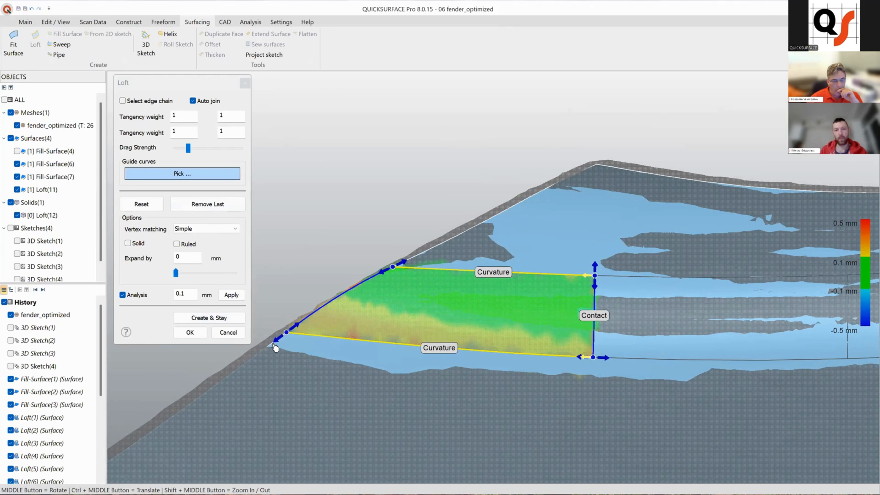
left_click(275, 342)
left_click(275, 342)
left_click(274, 341)
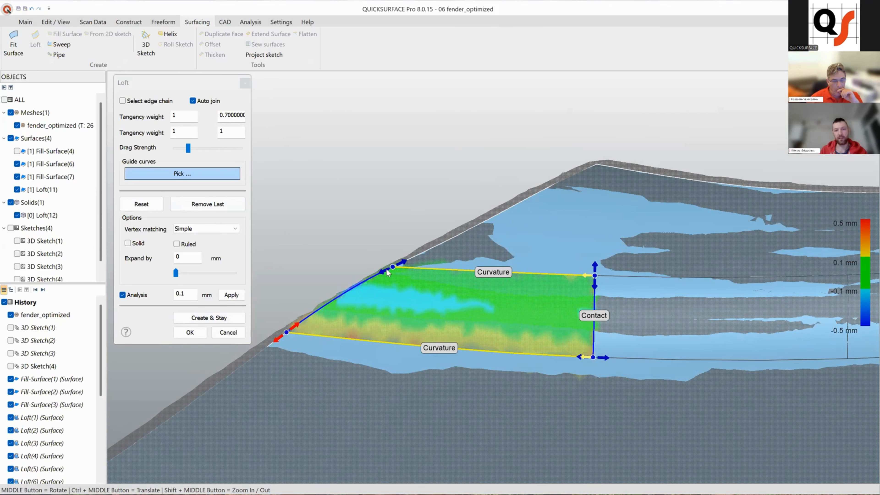
left_click(382, 273)
left_click(381, 274)
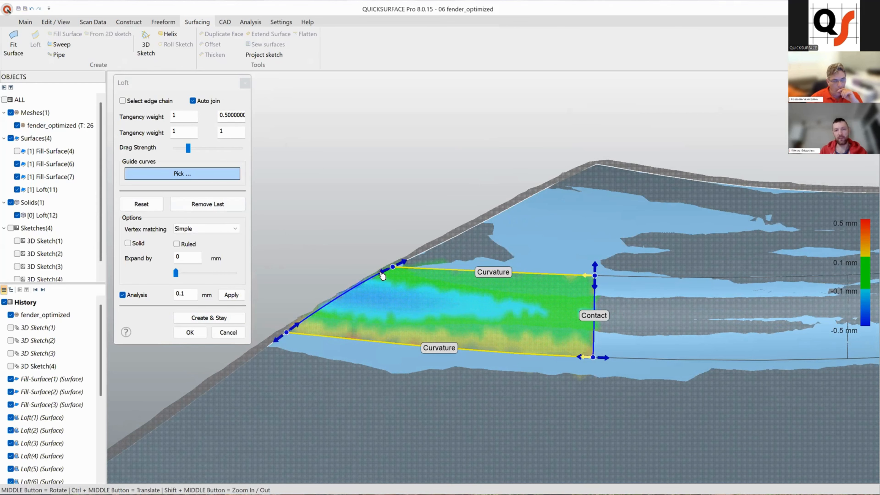
left_click(383, 274)
left_click(383, 274)
left_click(382, 273)
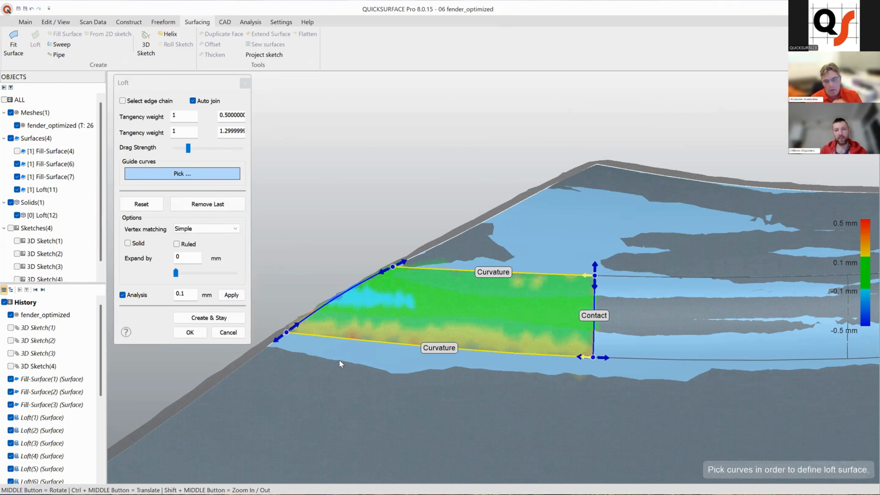
Step: Try moving the loft's outer end point inward along the side panel edge and return it to the fender border
middle_click_drag(336, 338, 408, 209)
scroll(290, 329, "up", 4)
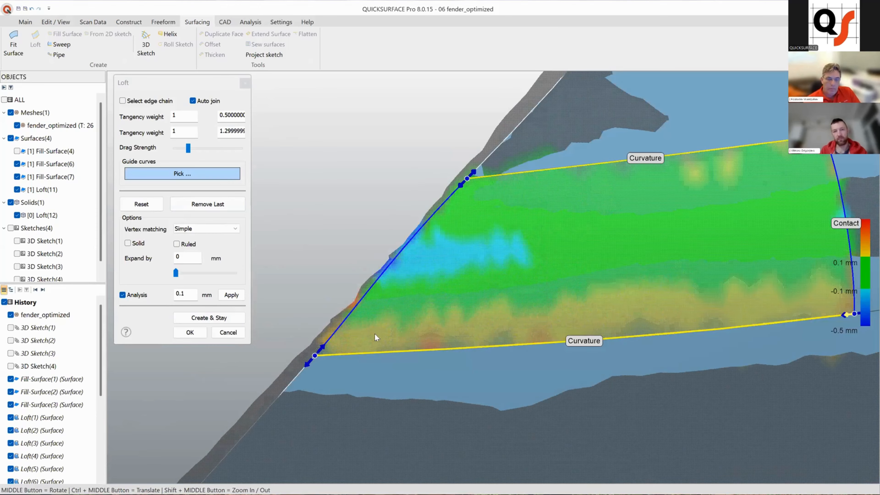
middle_click_drag(309, 355, 274, 384)
scroll(294, 368, "down", 4)
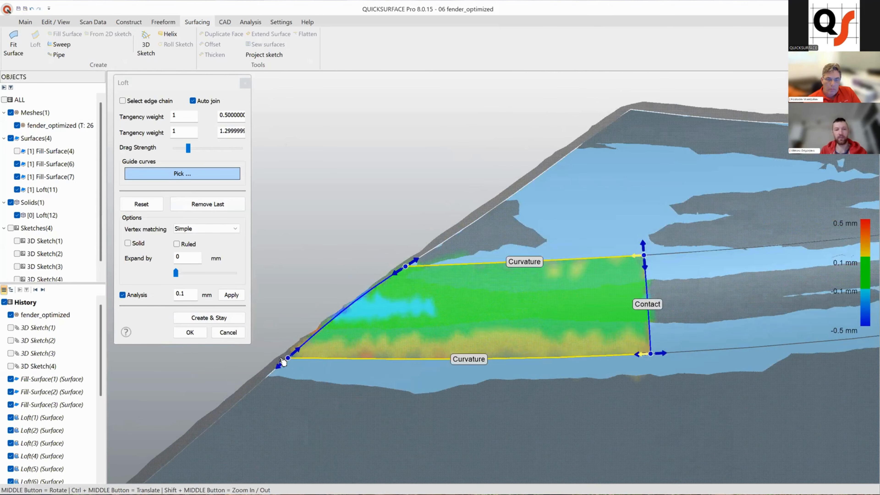
scroll(292, 362, "up", 3)
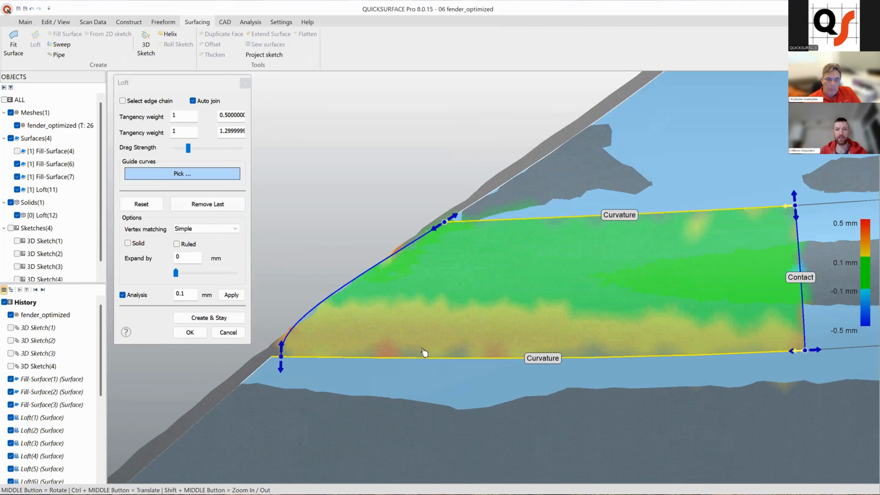
left_click(438, 350)
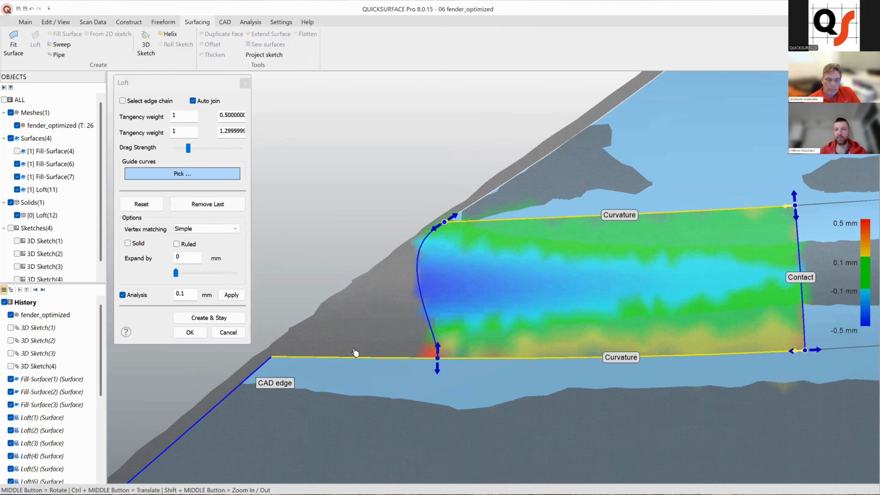
scroll(359, 362, "down", 3)
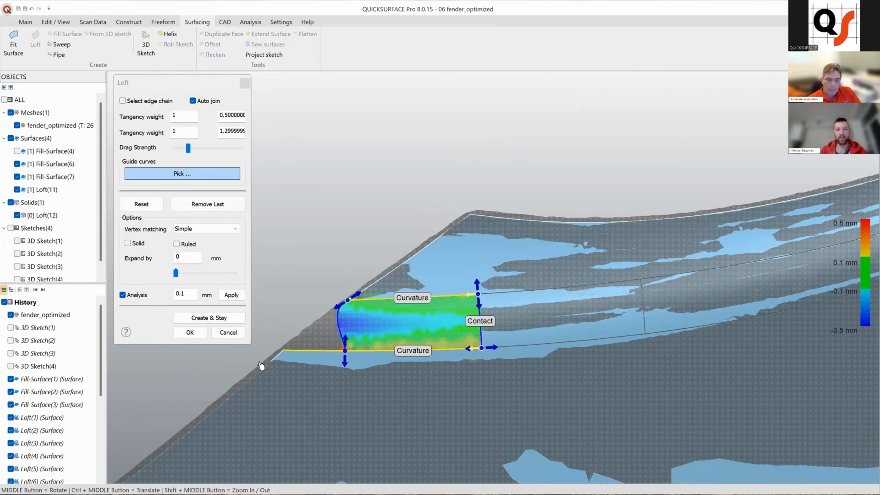
scroll(261, 366, "up", 4)
left_click_drag(389, 359, 256, 359)
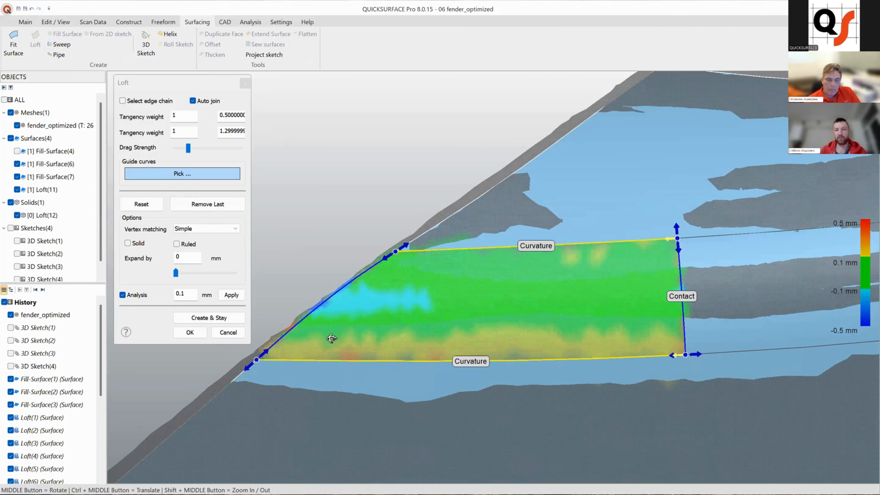
Step: Change the guide edge's continuity to Tangent and finish the last bridging loft
middle_click_drag(456, 300, 462, 341)
left_click(598, 282)
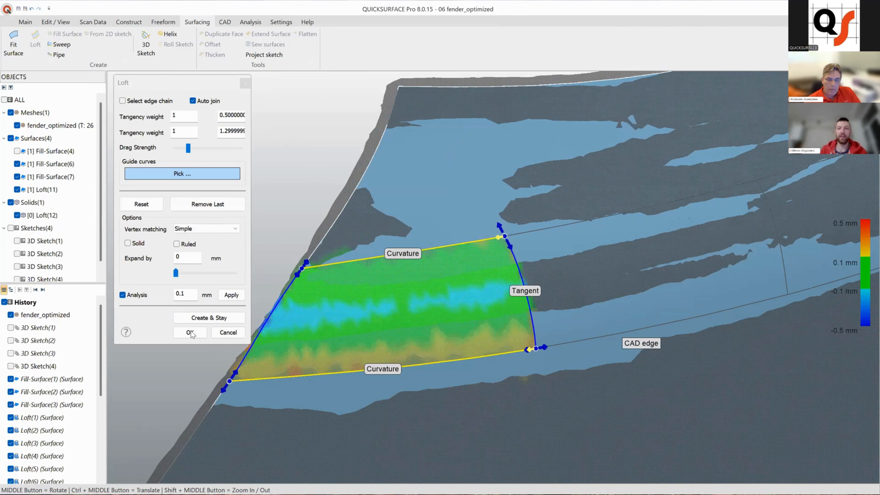
scroll(462, 341, "down", 4)
left_click(200, 329)
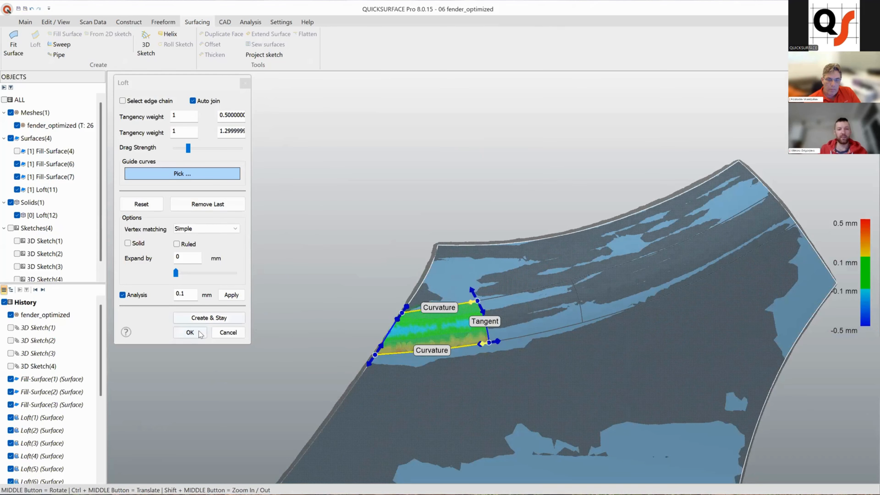
Step: Define a loft across the long gap between the upper and lower side panels, with Curvature continuity on both edges and deviation analysis enabled
middle_click_drag(469, 204, 468, 245, "shift")
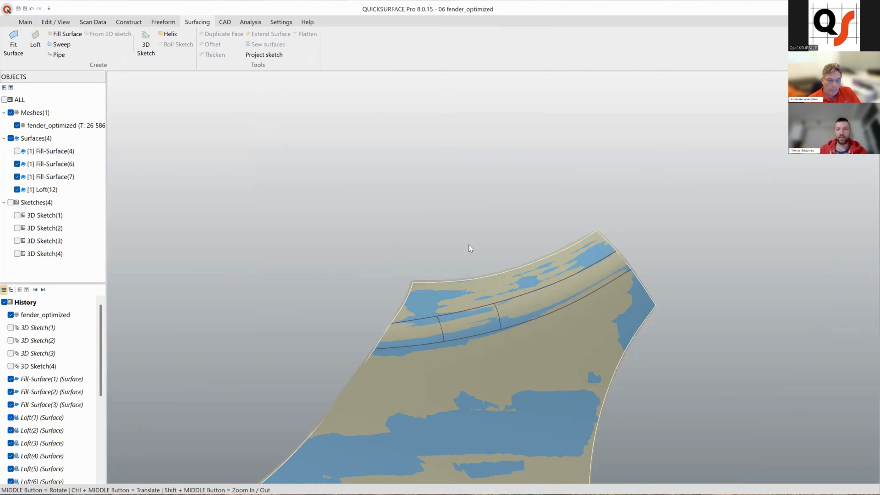
middle_click_drag(521, 465, 526, 269, "ctrl")
scroll(466, 240, "down", 3)
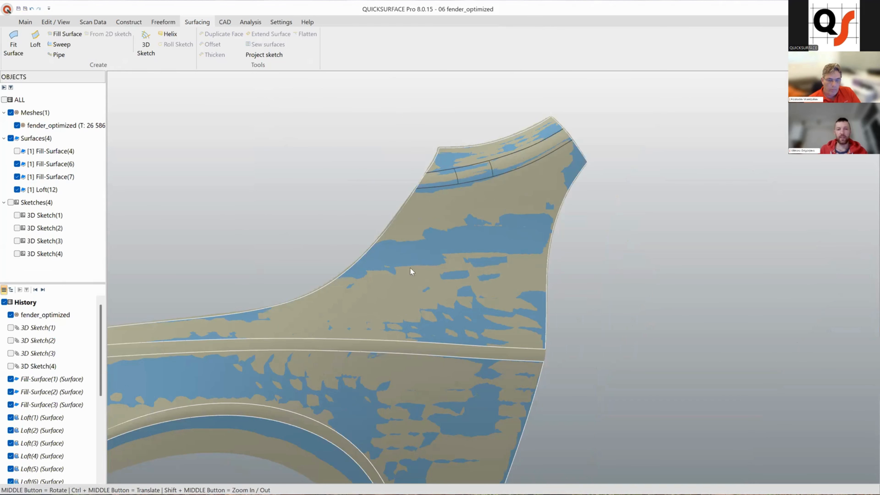
middle_click_drag(410, 271, 145, 77)
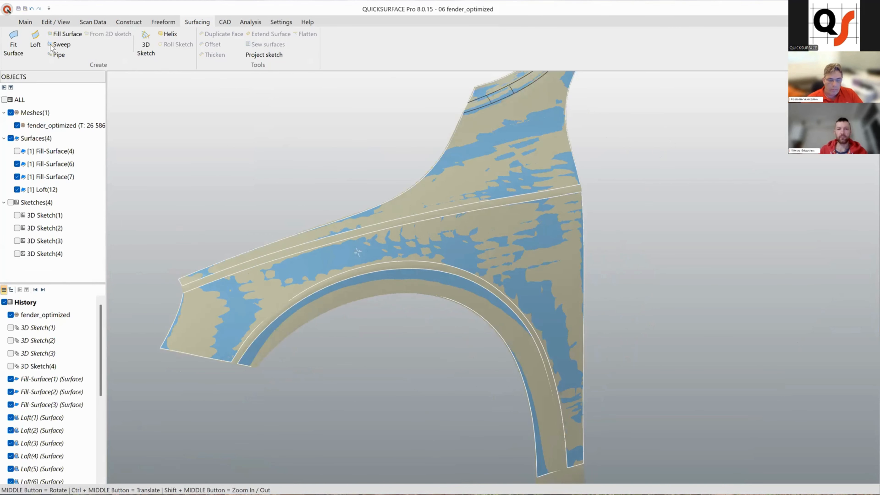
scroll(306, 202, "up", 2)
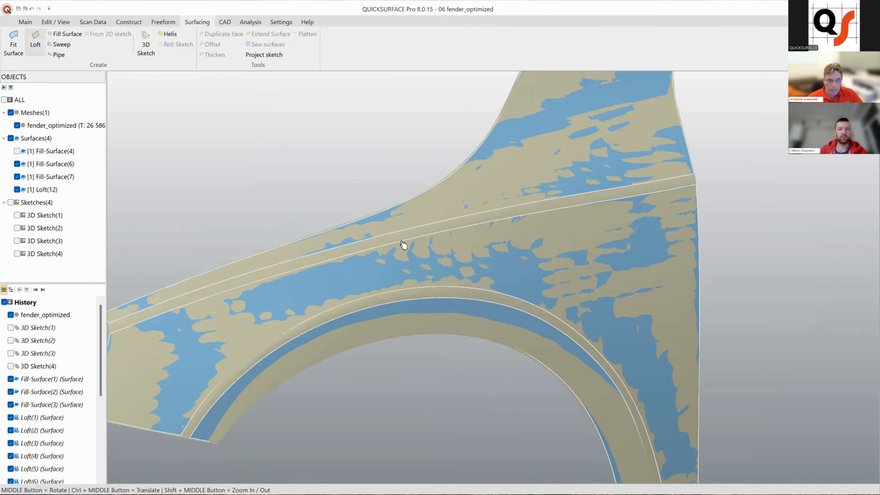
left_click(450, 250)
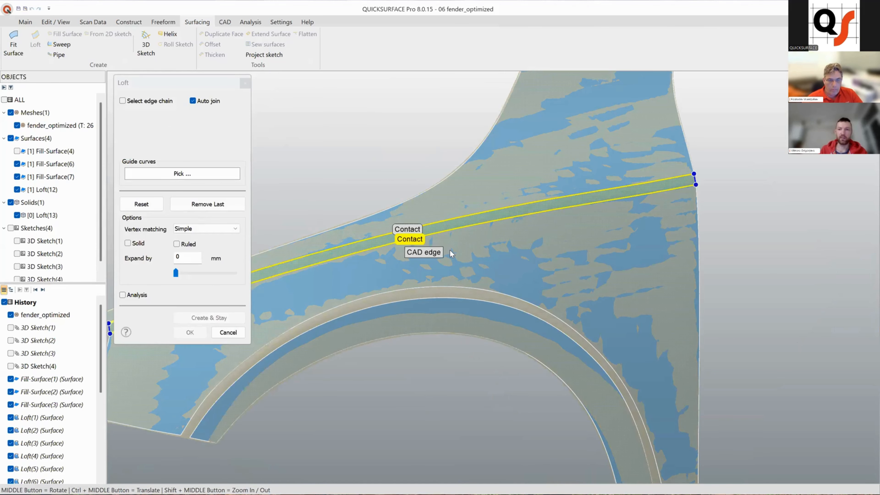
left_click(448, 247)
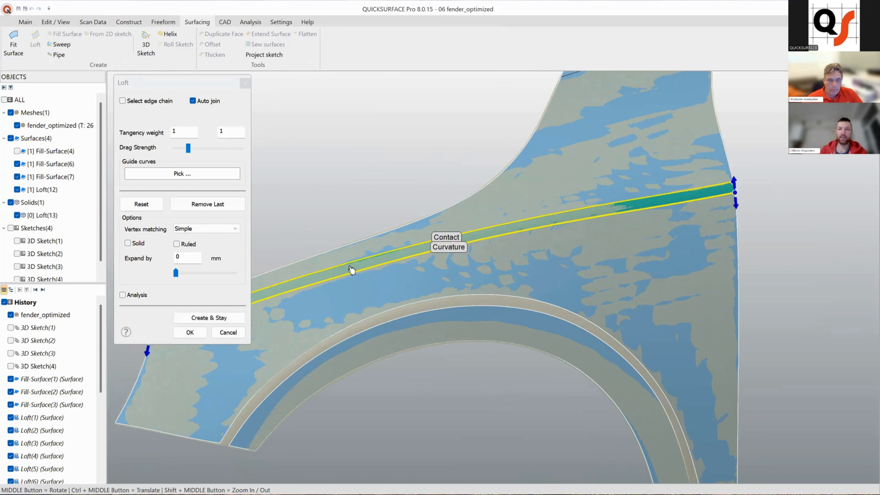
left_click(446, 237)
left_click(123, 294)
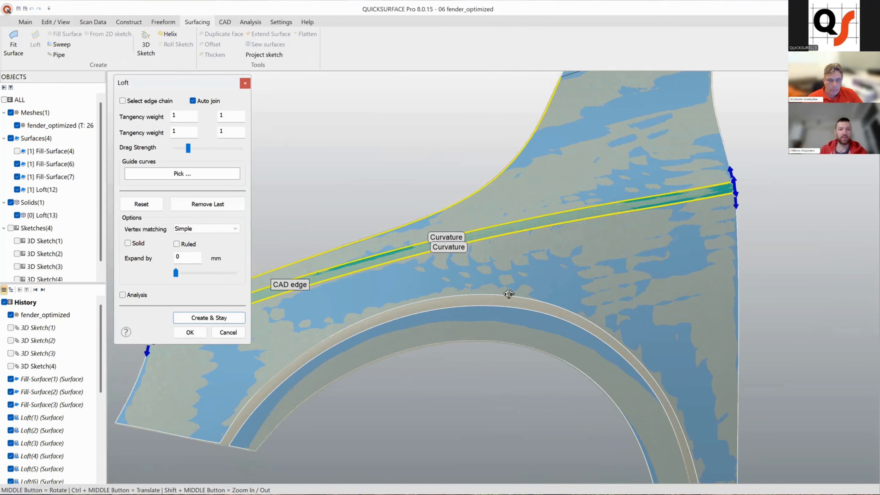
middle_click_drag(257, 359, 282, 366)
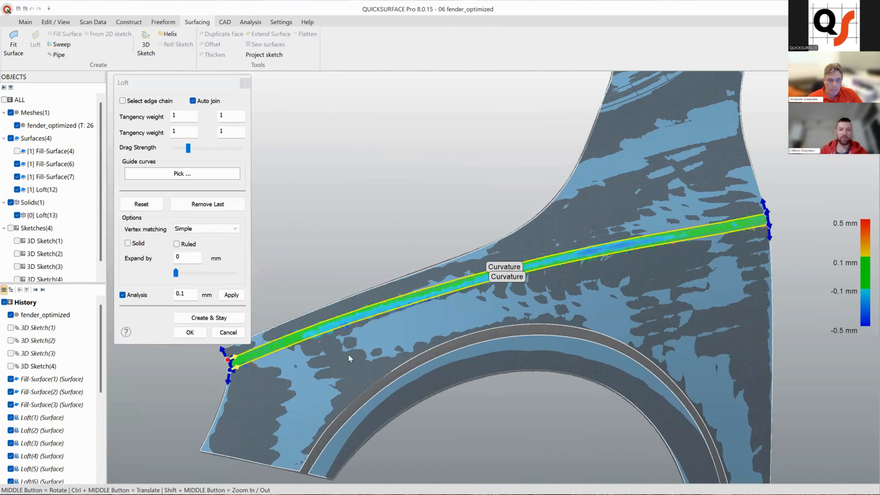
Step: Examine the deviation colours along the whole length of the loft strip, including both of its ends
scroll(348, 355, "up", 5)
scroll(604, 264, "down", 4)
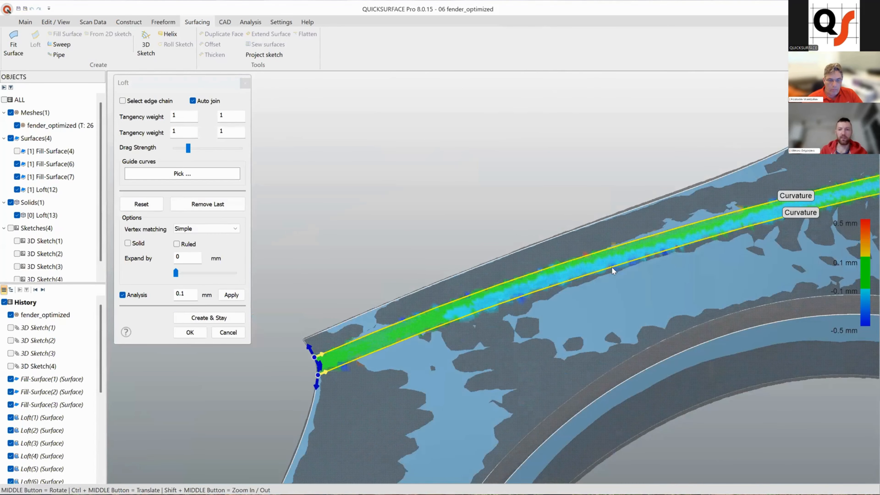
middle_click_drag(612, 267, 599, 311, "ctrl")
scroll(572, 268, "up", 4)
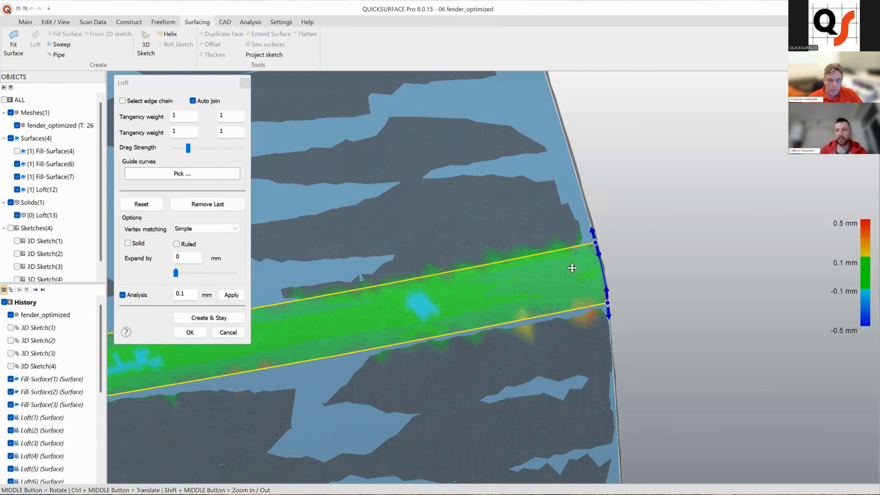
scroll(545, 262, "down", 4)
scroll(540, 266, "up", 3)
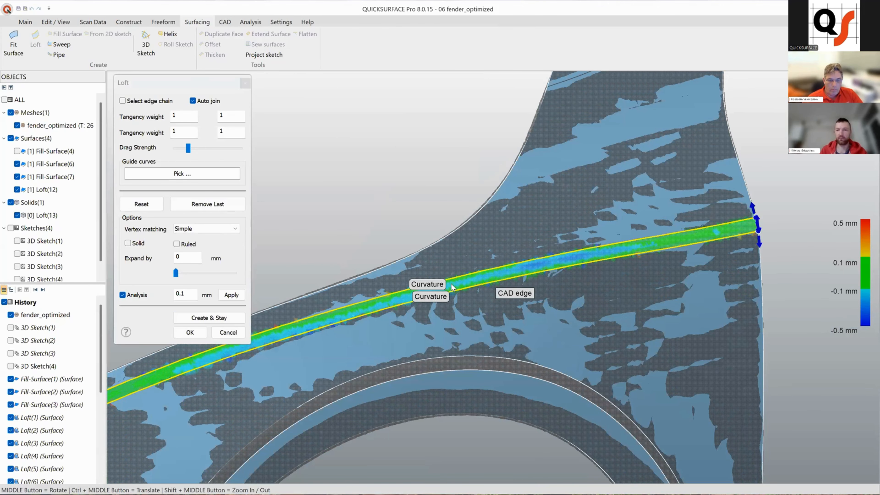
middle_click_drag(559, 263, 520, 275, "ctrl")
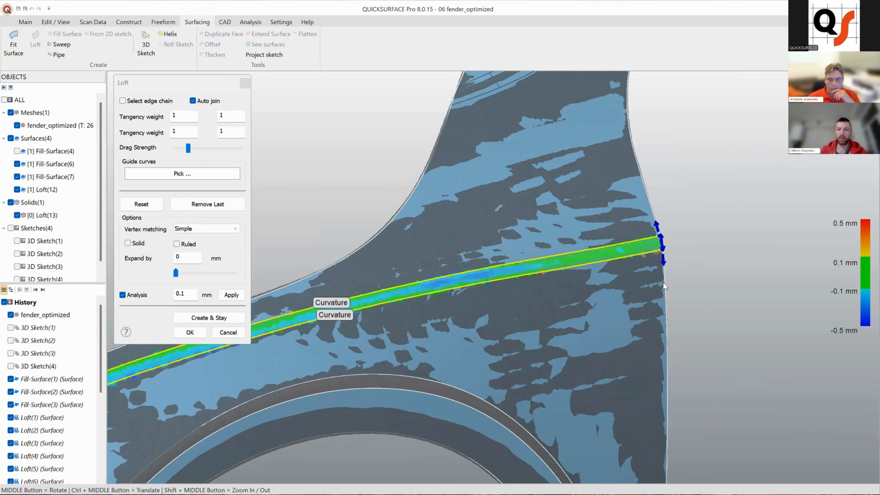
scroll(488, 293, "up", 2)
middle_click_drag(464, 287, 383, 312, "ctrl")
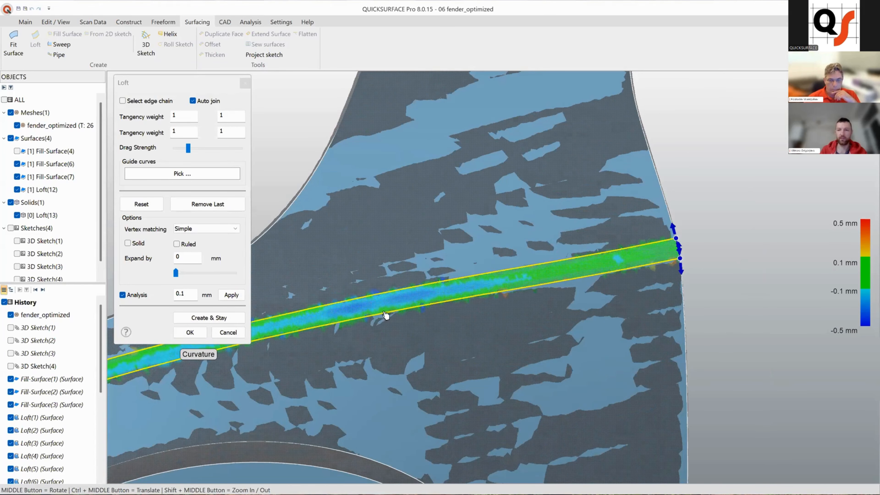
Step: Pull the loft's rear end inward to mid-length on both edges and set the upper edge's tangency weight there to about 1.35
left_click_drag(241, 358, 363, 317)
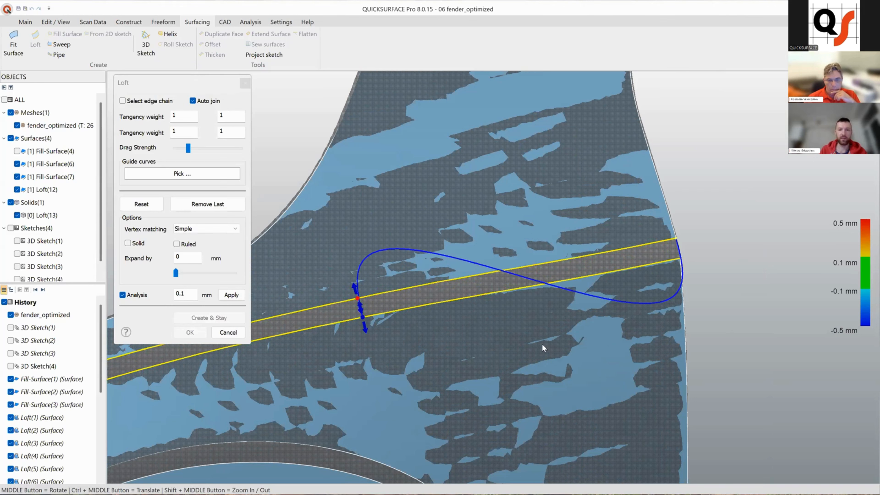
middle_click_drag(319, 333, 642, 340, "ctrl")
scroll(576, 292, "up", 4)
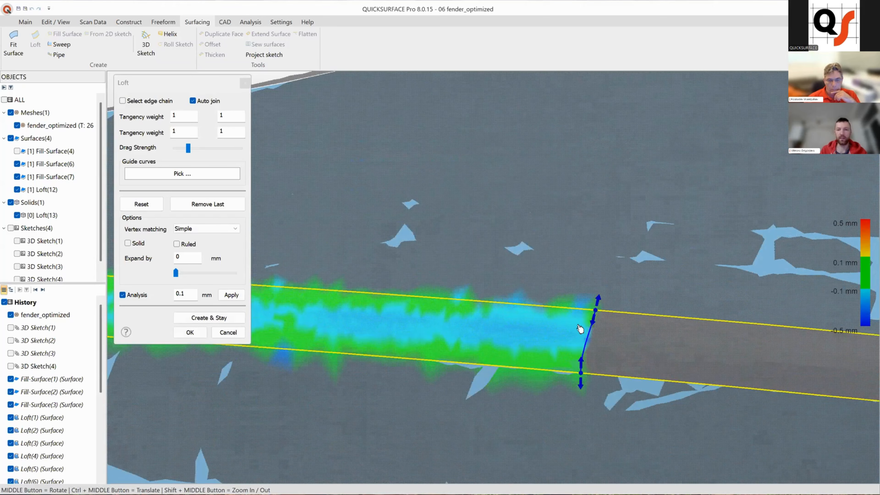
middle_click_drag(580, 328, 579, 332)
left_click_drag(578, 333, 677, 343)
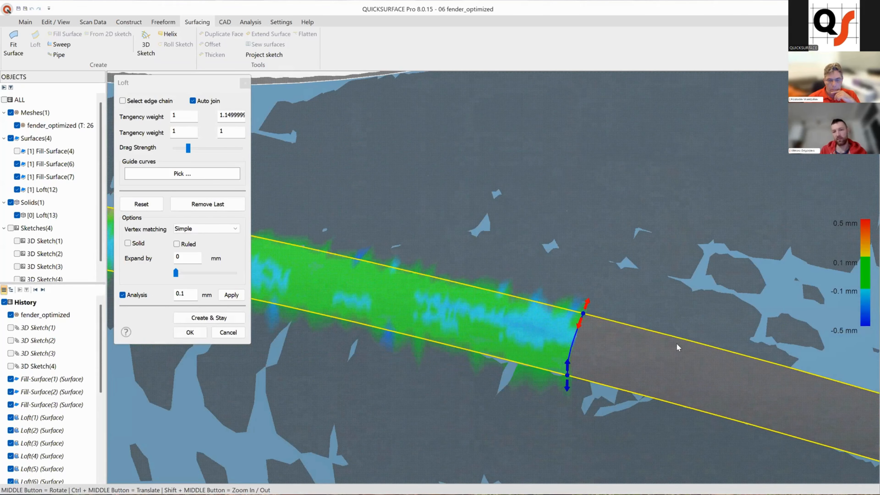
scroll(514, 349, "down", 4)
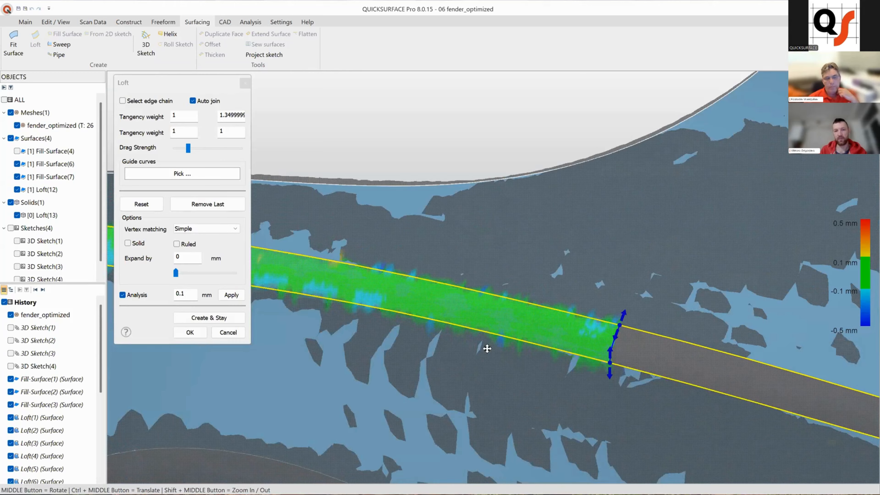
middle_click_drag(484, 293, 524, 293)
scroll(532, 297, "down", 3)
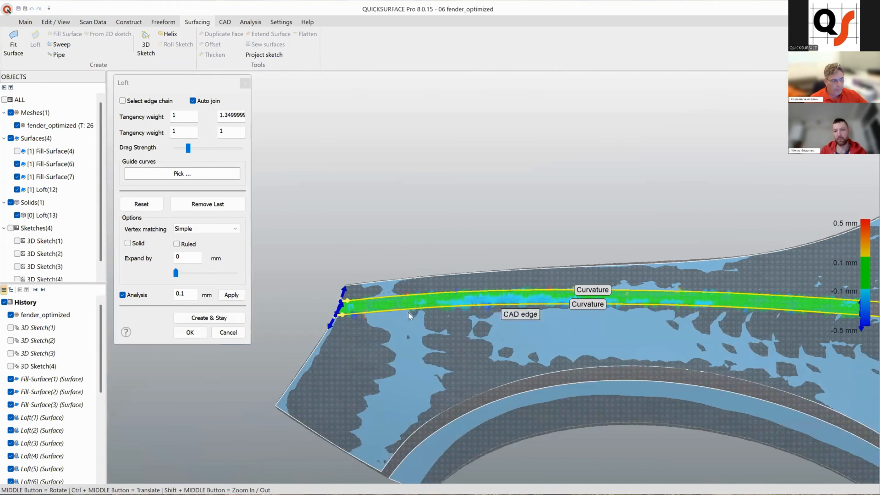
Step: Pull the loft's front end inward along both edges so the strip covers only the middle of the gap
middle_click_drag(545, 327, 483, 351, "ctrl")
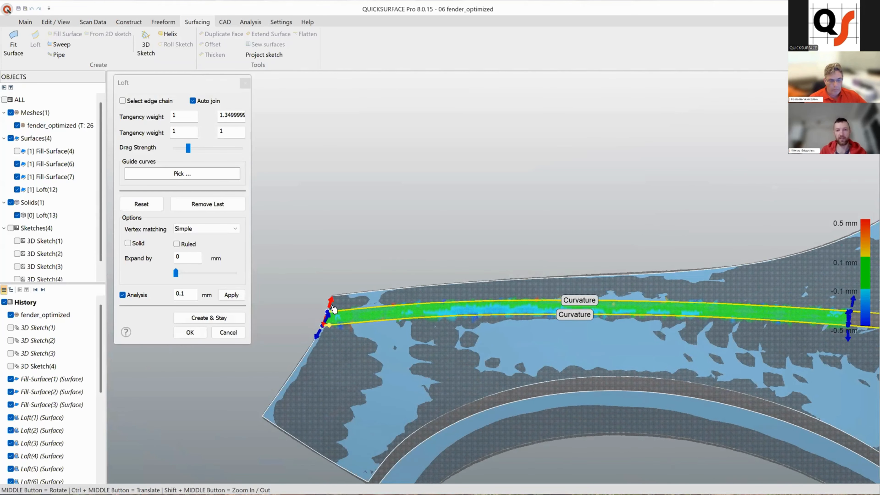
middle_click_drag(729, 285, 780, 285, "shift")
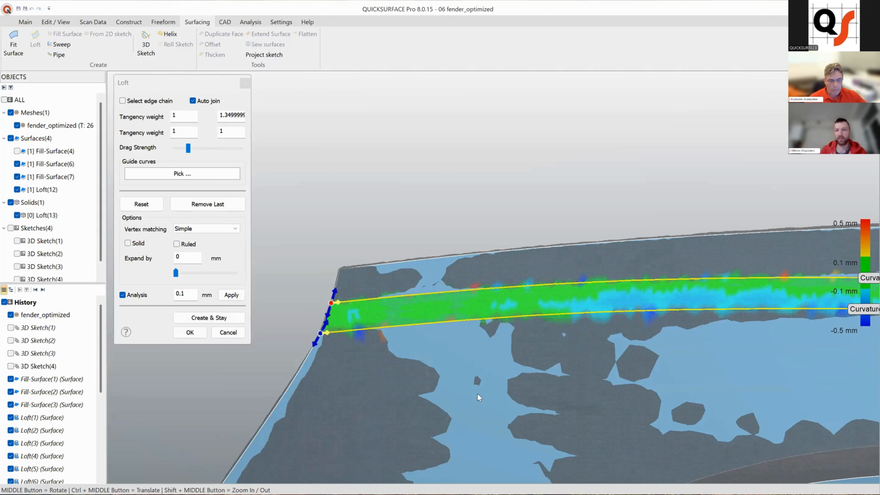
left_click_drag(321, 333, 636, 344)
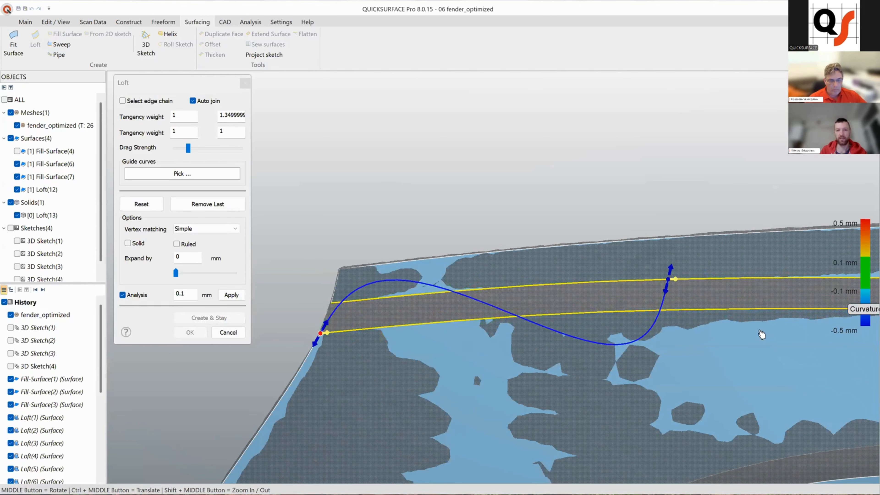
left_click_drag(784, 331, 641, 353)
scroll(382, 306, "down", 5)
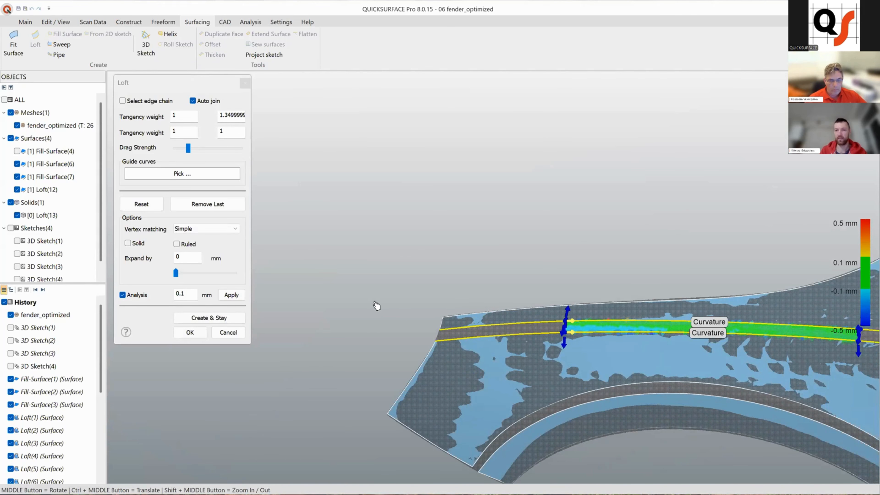
Step: Set the front-end tangency weights to about 1.25 on the upper edge and 1.3 on the lower edge, and finish the loft
middle_click_drag(418, 305, 387, 304, "ctrl")
scroll(387, 350, "up", 5)
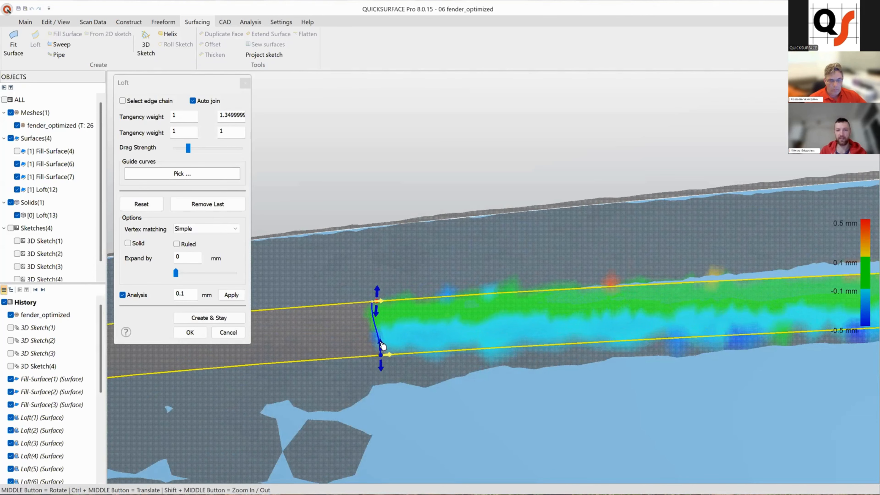
left_click_drag(379, 342, 384, 346)
left_click_drag(381, 306, 387, 350)
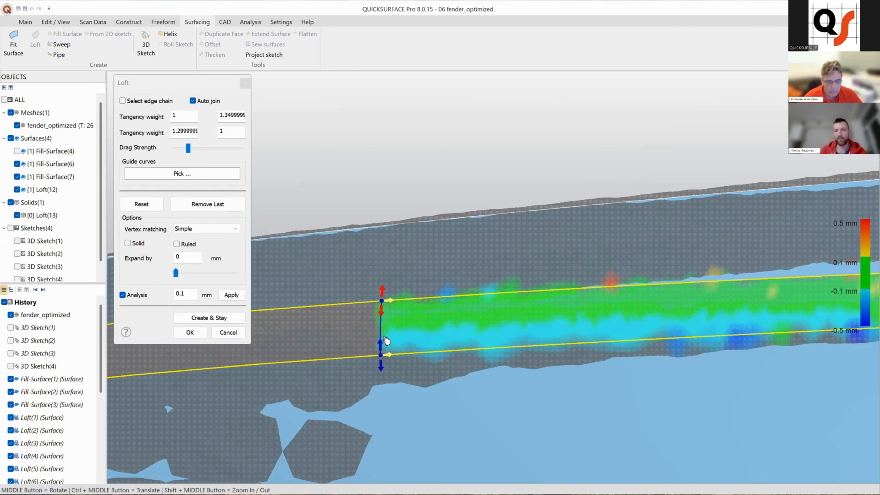
scroll(497, 309, "down", 4)
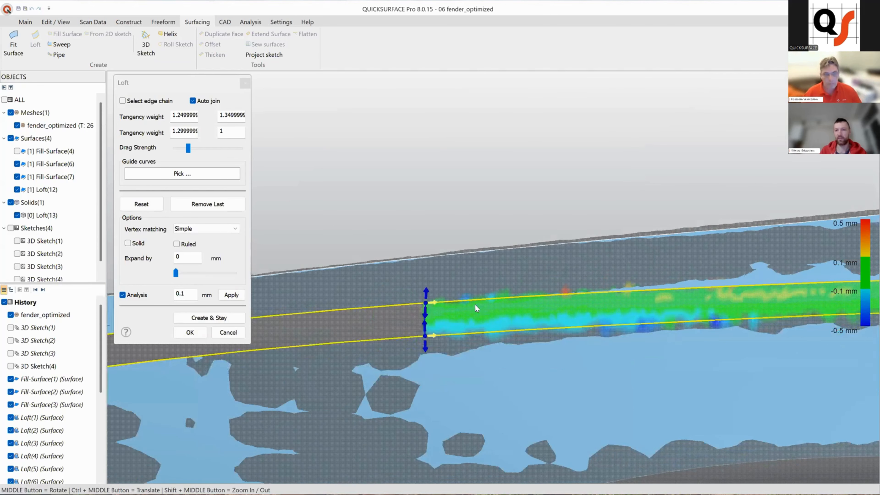
scroll(695, 324, "down", 4)
scroll(275, 254, "down", 5)
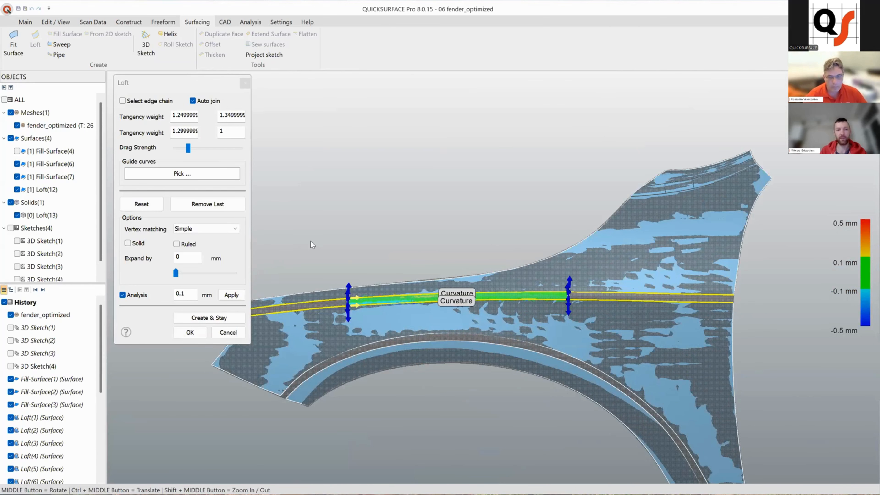
left_click(190, 332)
middle_click_drag(555, 376, 187, 173)
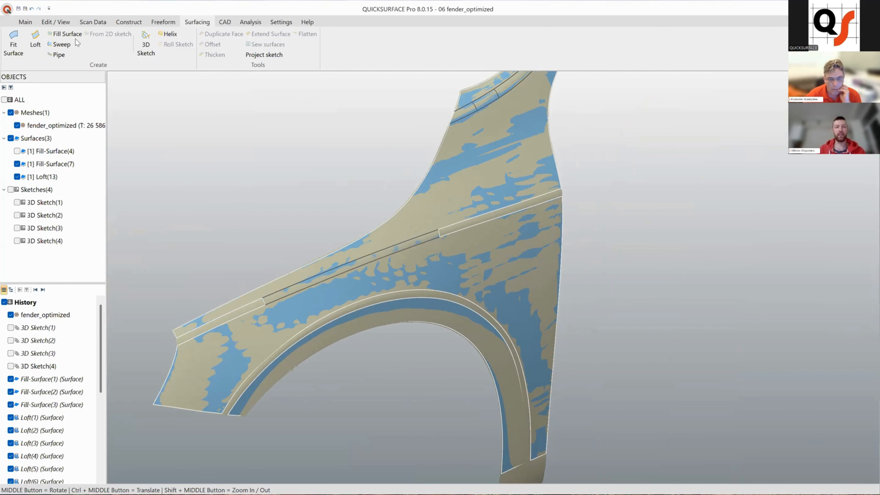
Step: Open the recent document "07 mudguard front_dipross flatten" and discard the changes to the fender file
left_click(7, 9)
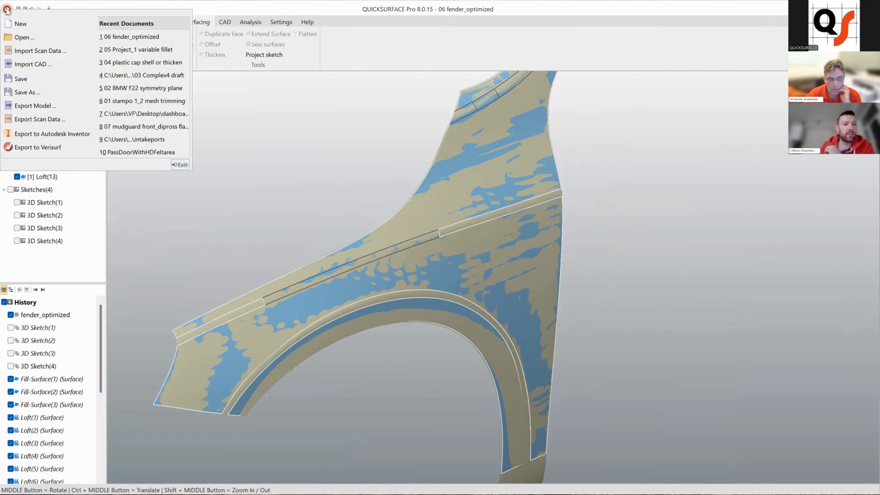
left_click(146, 126)
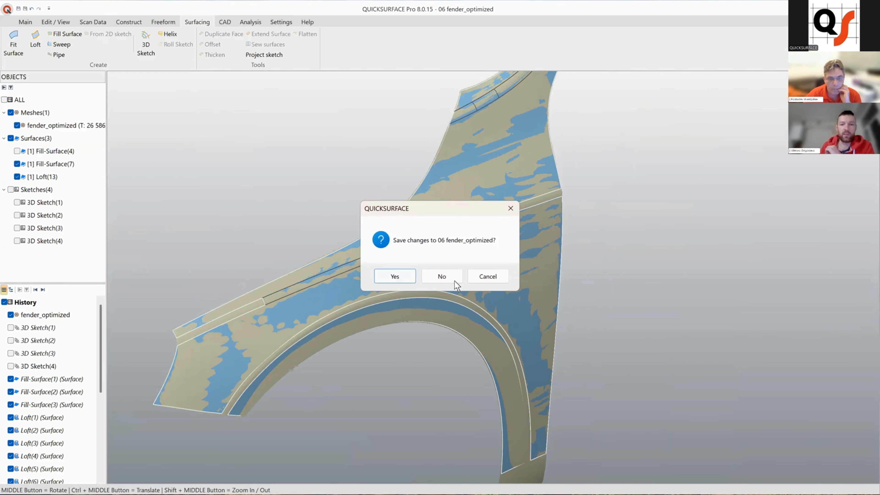
left_click(443, 277)
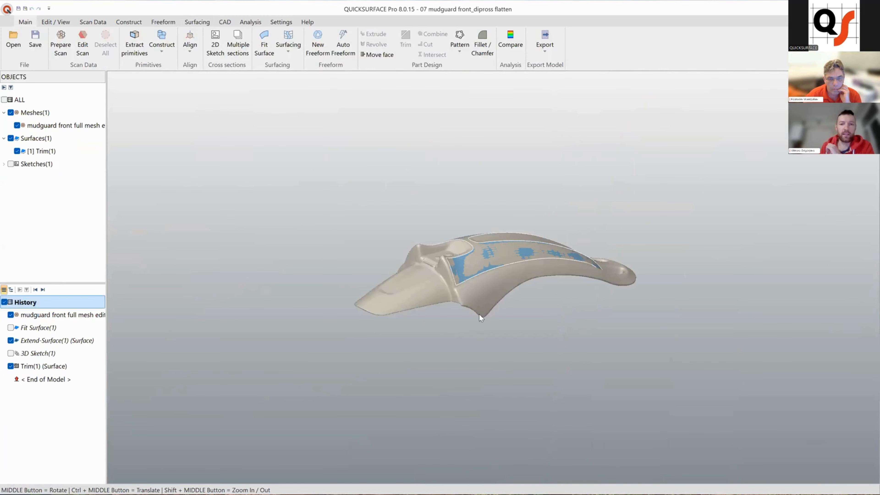
Step: Preview a flat pattern of the mudguard's trimmed surface with the Flatten tool's Simple method
middle_click_drag(735, 251, 675, 316)
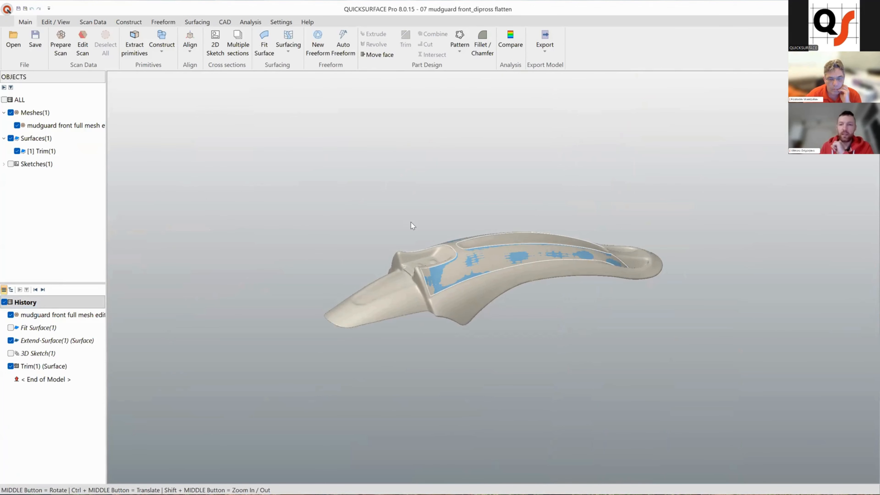
middle_click_drag(373, 194, 300, 180)
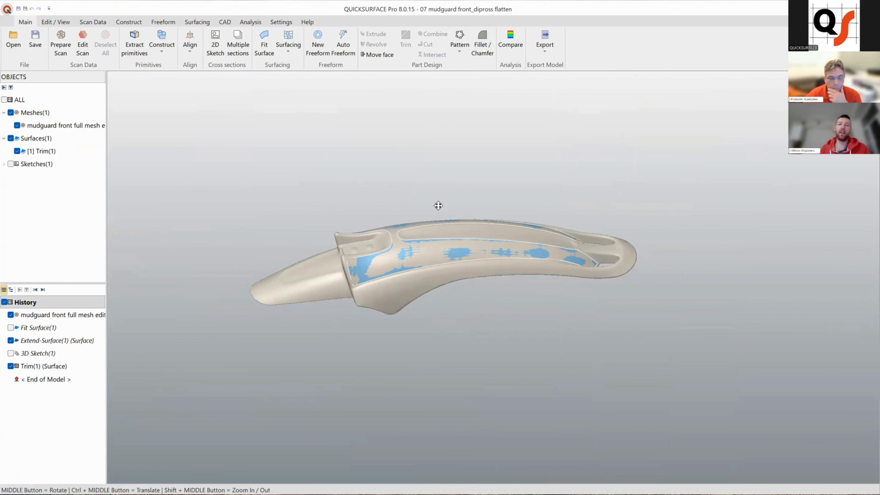
middle_click_drag(368, 183, 419, 250, "shift")
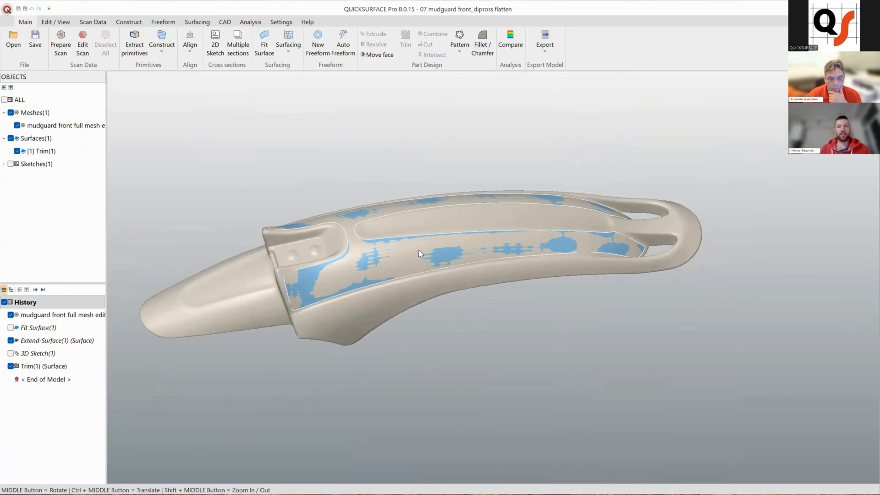
left_click(418, 250)
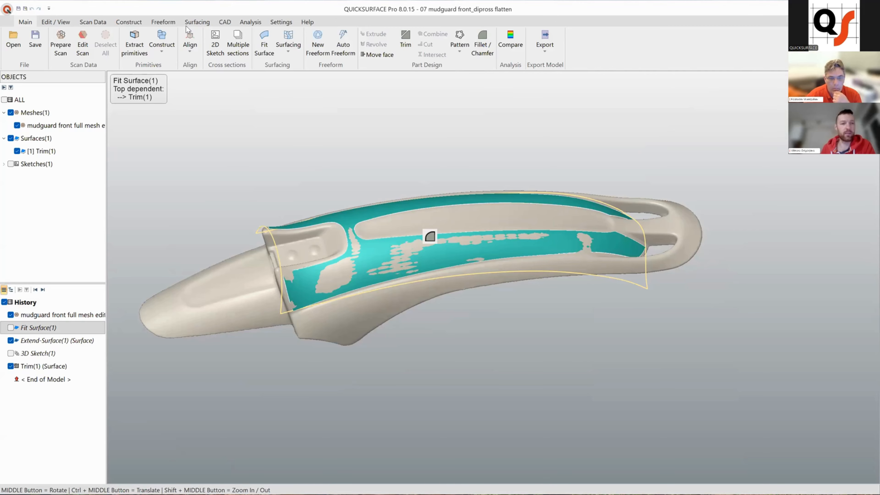
left_click(197, 22)
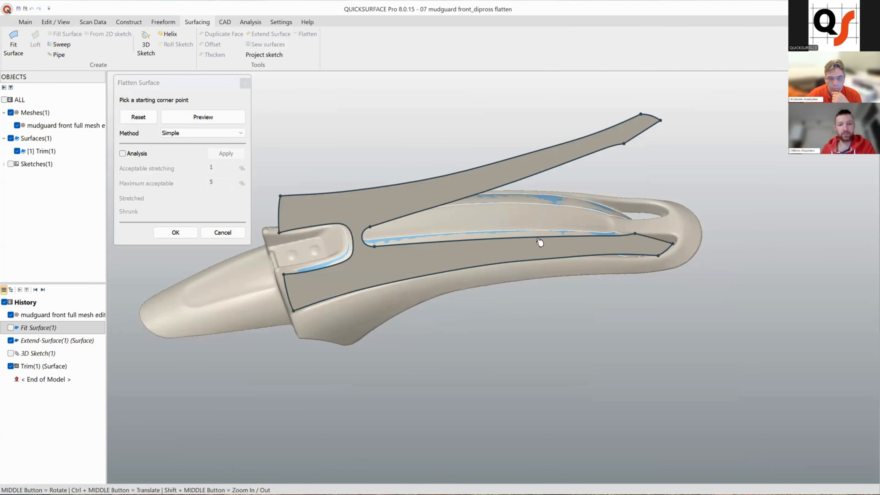
Step: Run the stretch analysis on the flat pattern with 1% acceptable and 5% maximum stretching, inspect the distorted zones, and finish the flattening
middle_click_drag(319, 324, 124, 158)
left_click(122, 153)
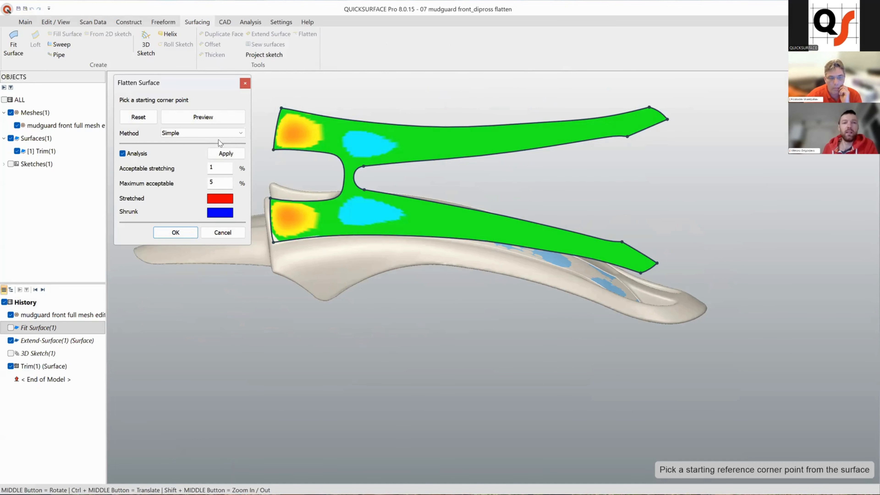
scroll(405, 171, "up", 5)
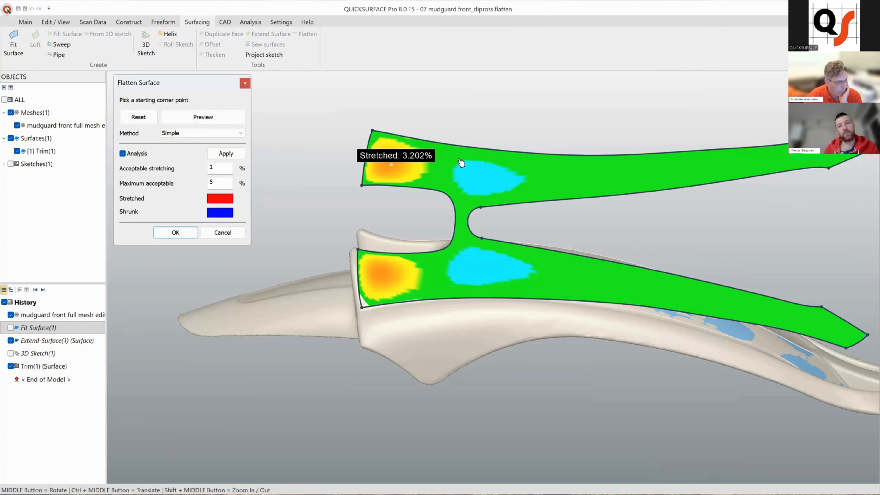
scroll(317, 175, "down", 4)
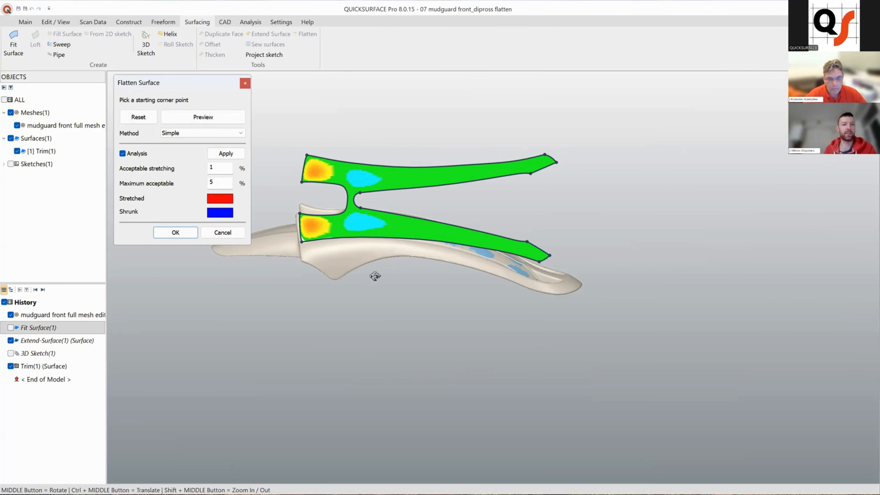
middle_click_drag(389, 226, 391, 257)
scroll(175, 269, "up", 3)
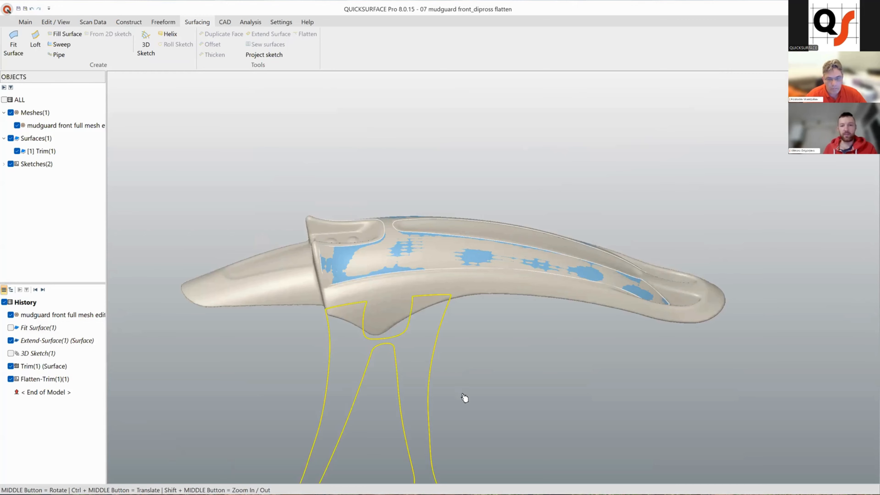
Step: Hide the flattened outline sketch below the mudguard
left_click(462, 394)
right_click(462, 394)
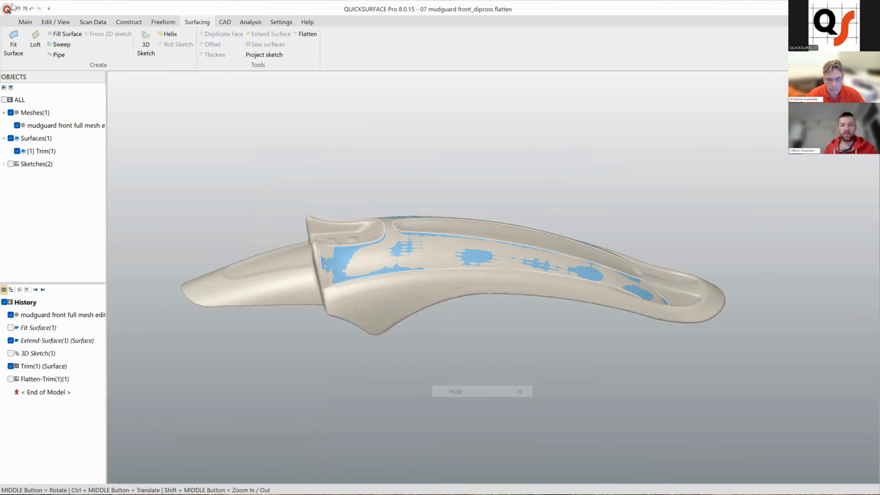
key("h")
left_click(7, 9)
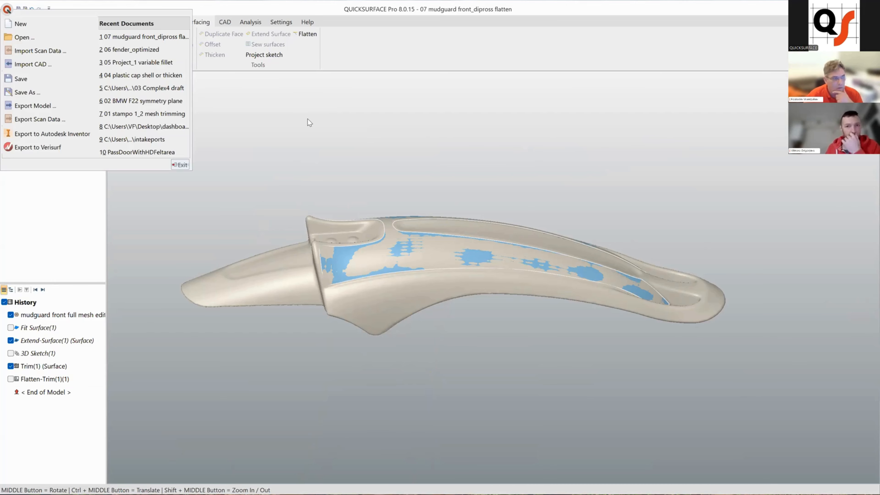
left_click(349, 118)
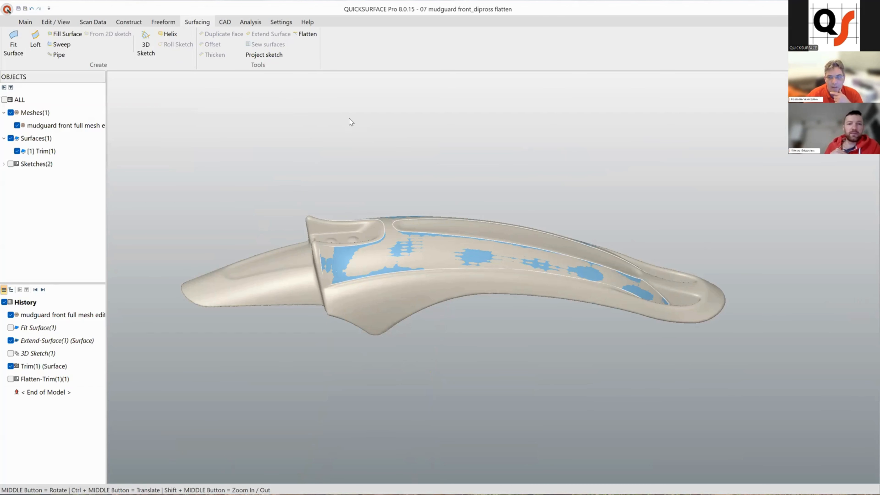